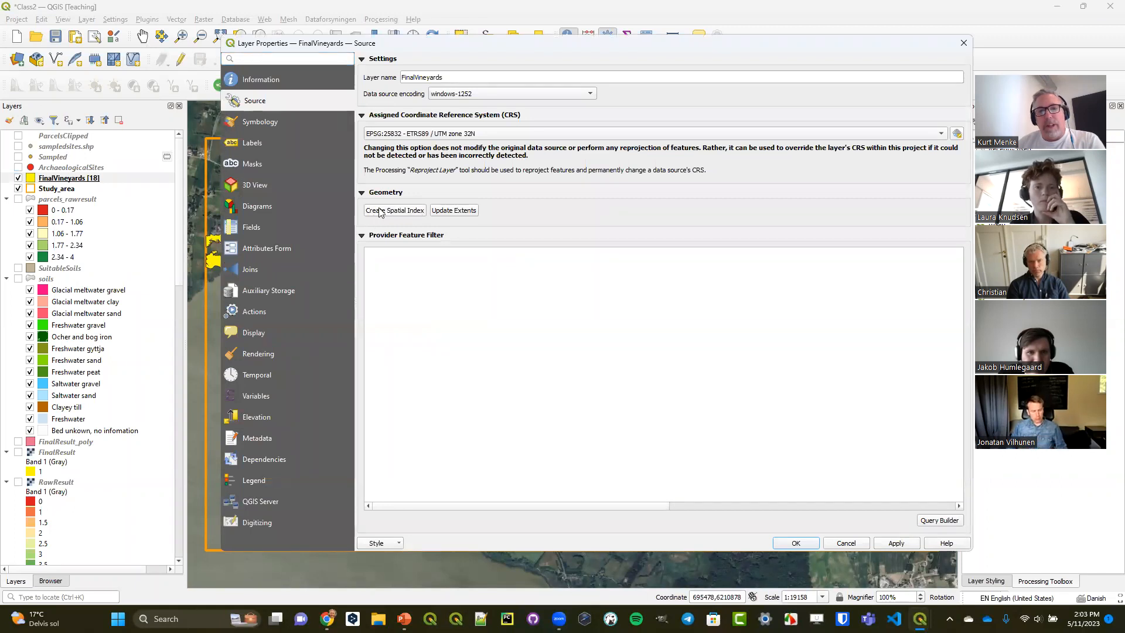
# - Create a spatial index for the FinalVineyards layer and close its properties
pyautogui.click(394, 213)
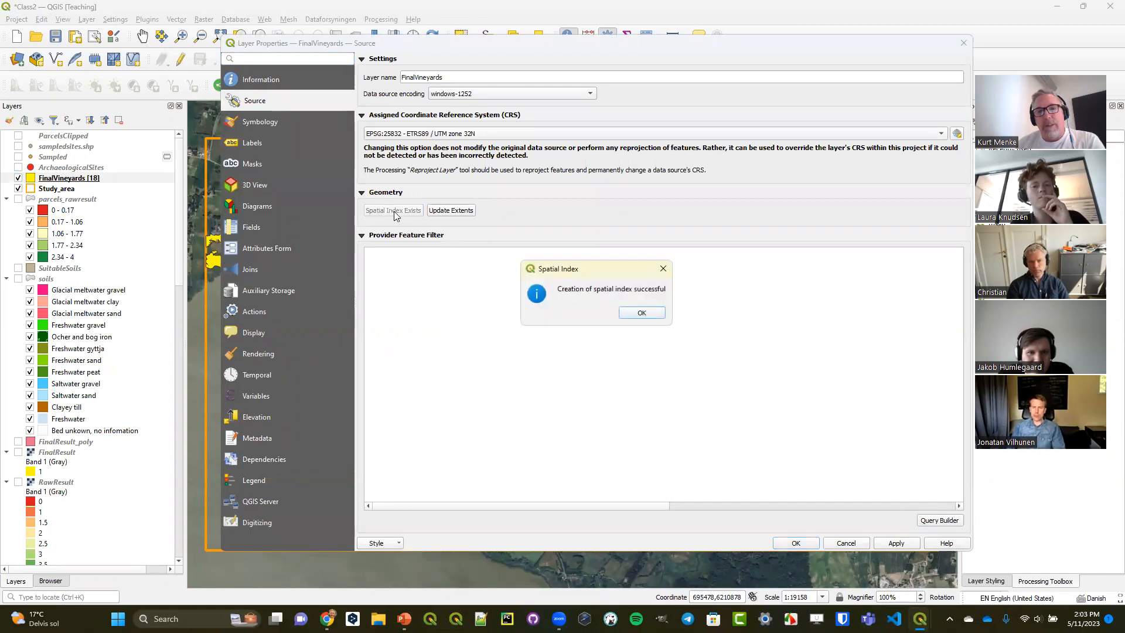
pyautogui.click(645, 313)
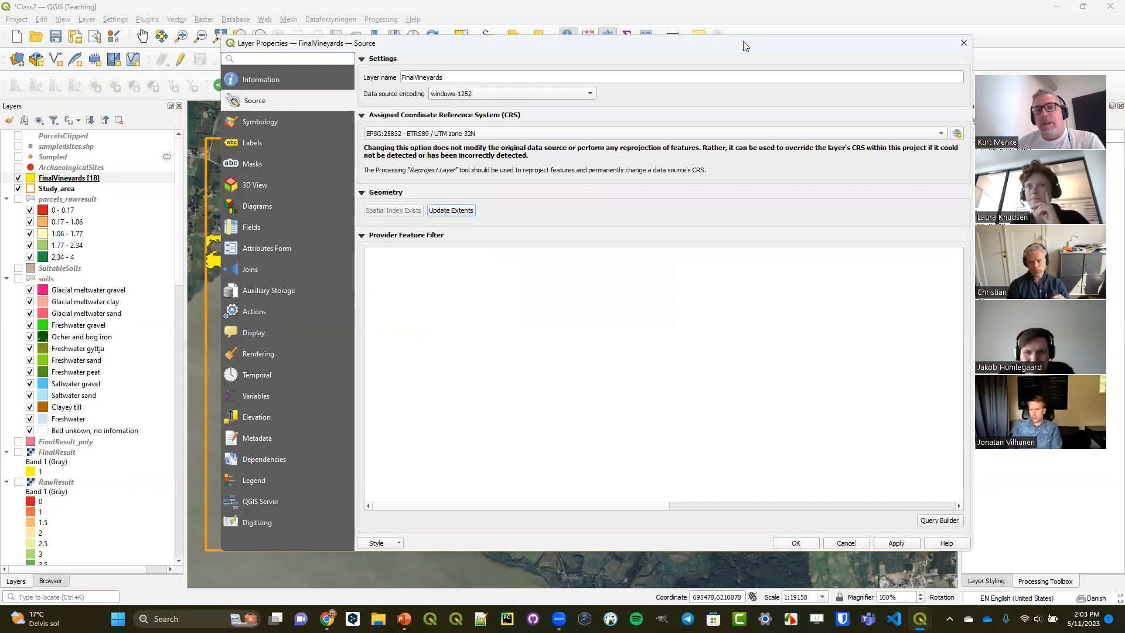
pyautogui.press('Escape')
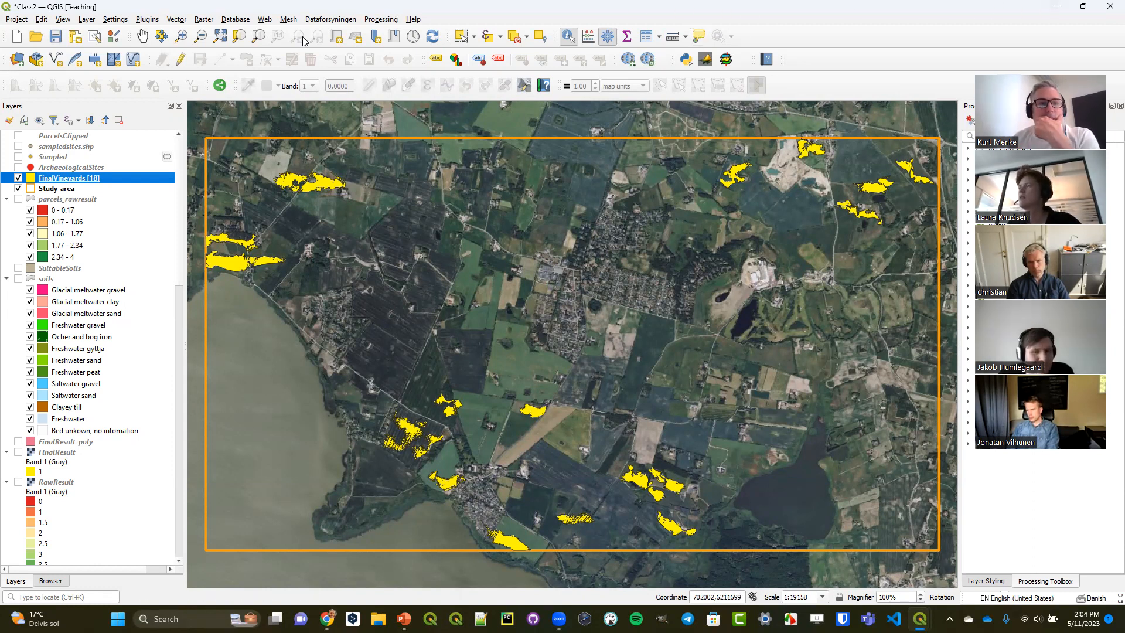
# - Open a second QGIS window with the Dansk user profile
pyautogui.click(115, 19)
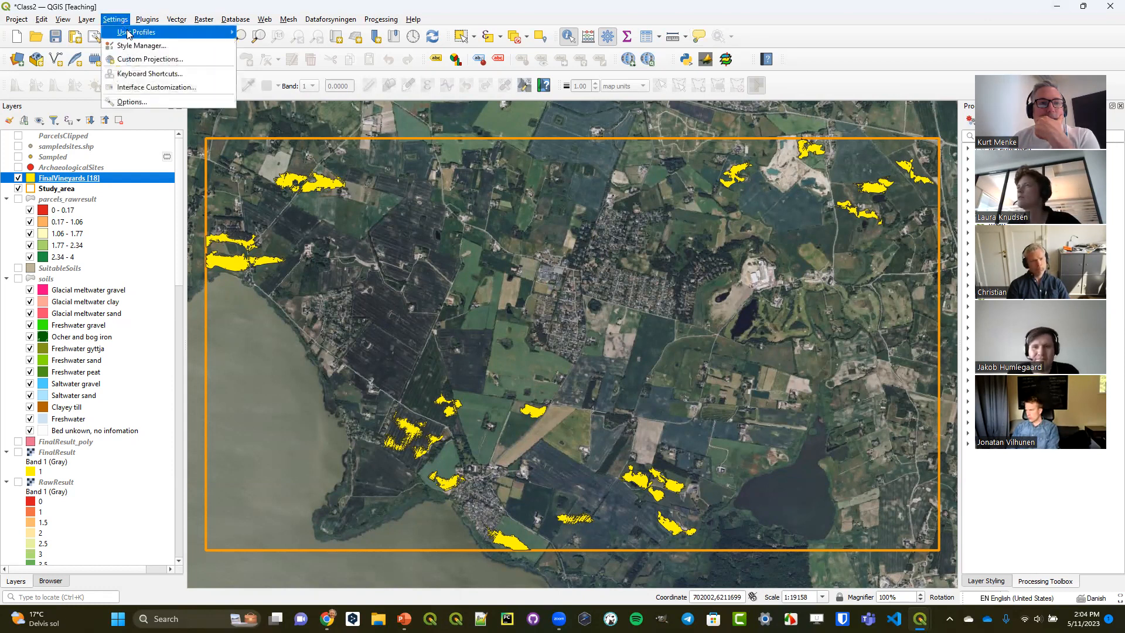
pyautogui.moveTo(223, 33)
pyautogui.click(293, 62)
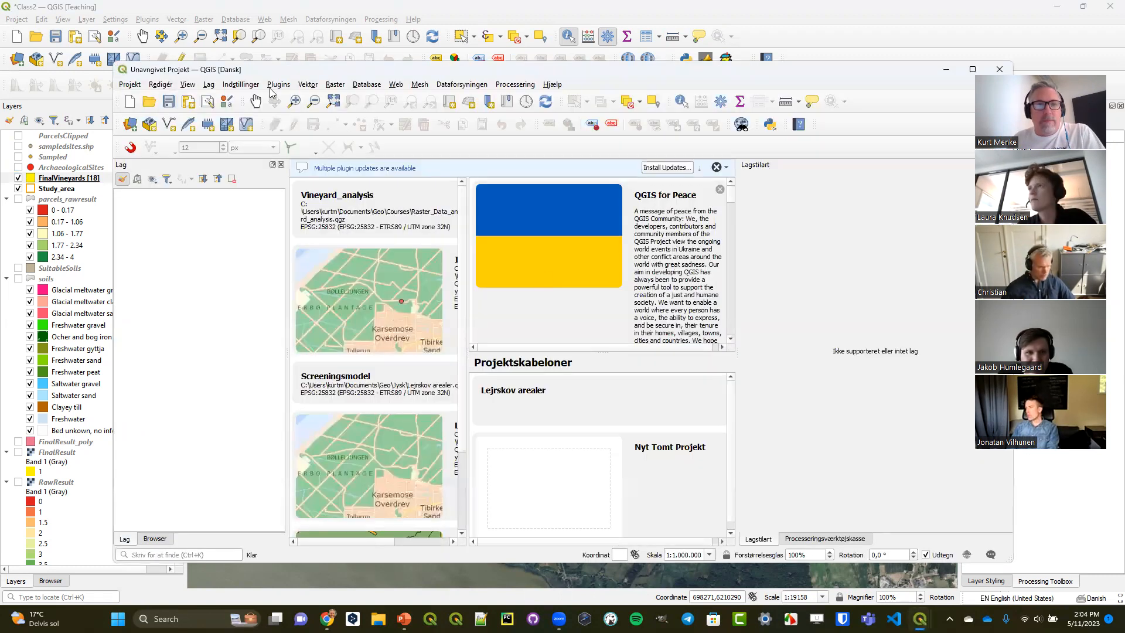
# - View the vector geoprocessing tools in the Danish interface, including Klip, and minimize that window
pyautogui.click(307, 86)
pyautogui.moveTo(321, 98)
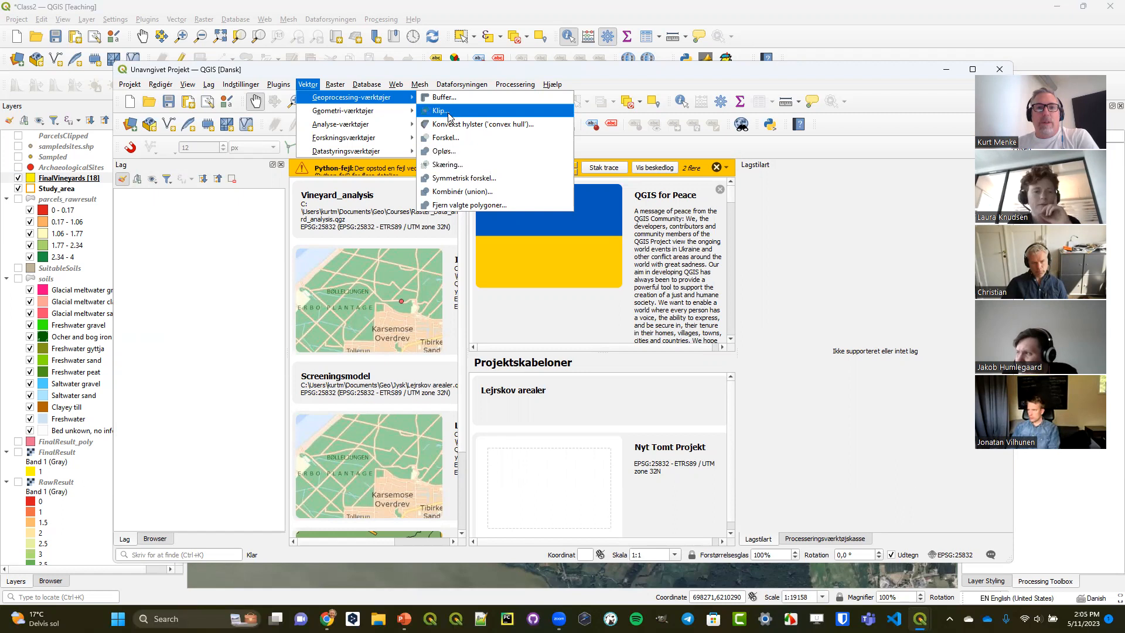
pyautogui.click(578, 65)
pyautogui.click(950, 66)
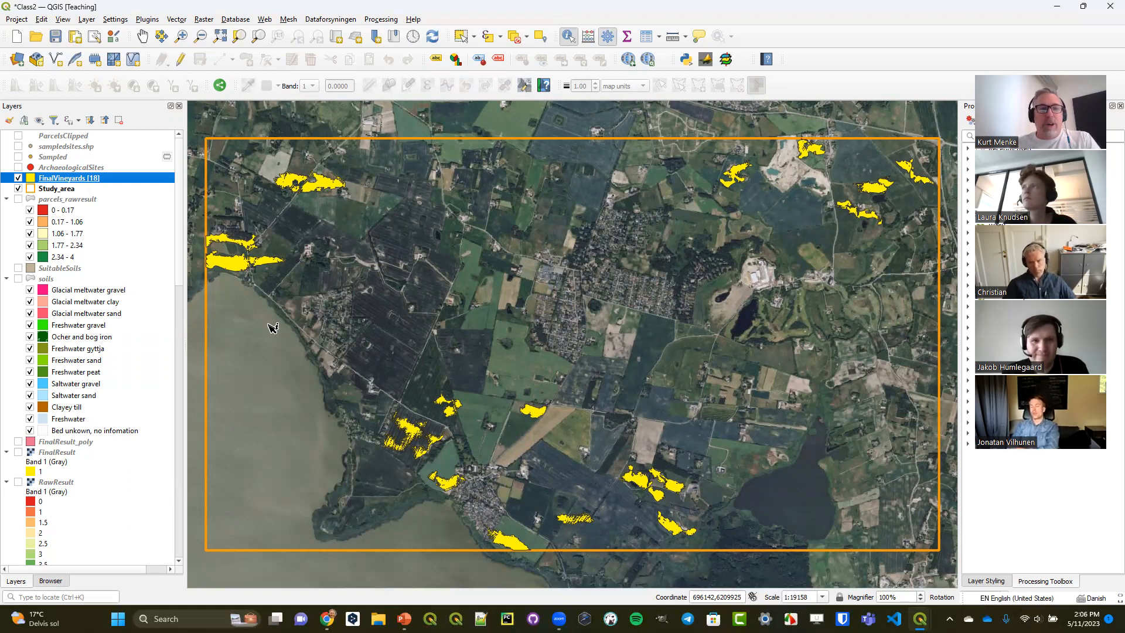
# - Display the Slope raster on the map to examine it beneath the vineyard polygons, and hide it again
pyautogui.click(72, 200)
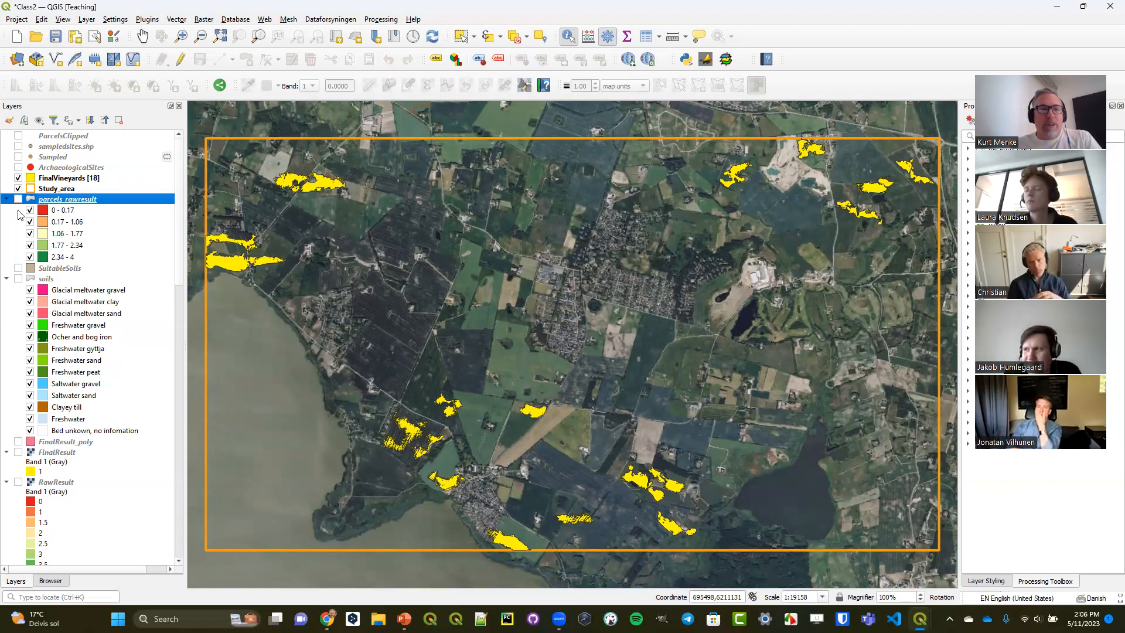
pyautogui.scroll(-4, 80, 302)
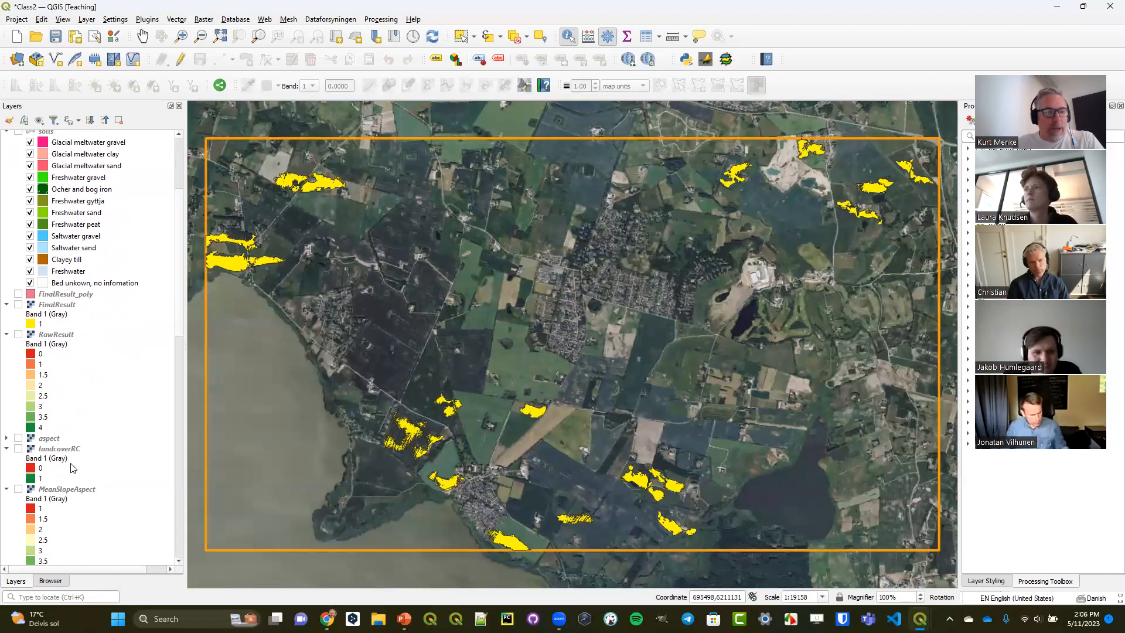
pyautogui.scroll(-5, 76, 492)
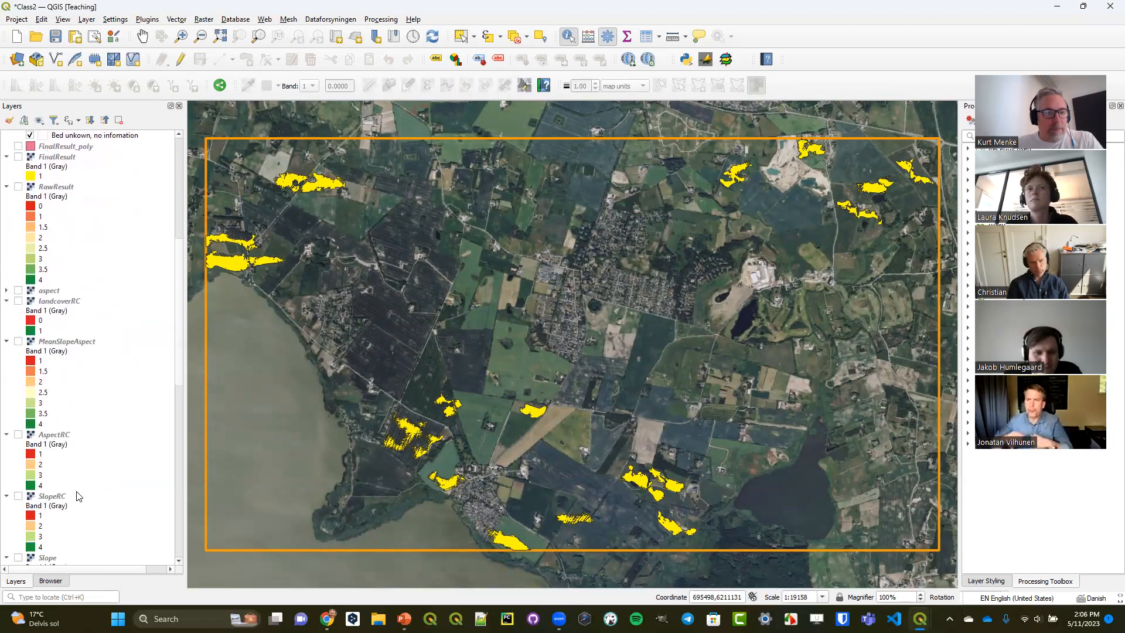
pyautogui.scroll(-3, 59, 469)
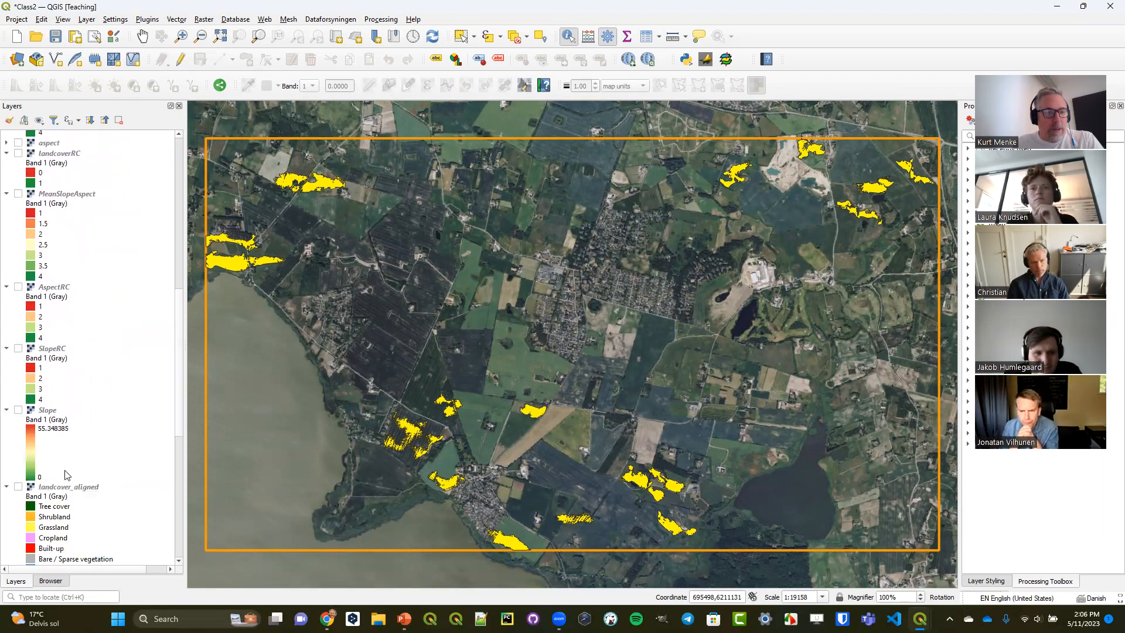
pyautogui.click(14, 412)
pyautogui.click(18, 410)
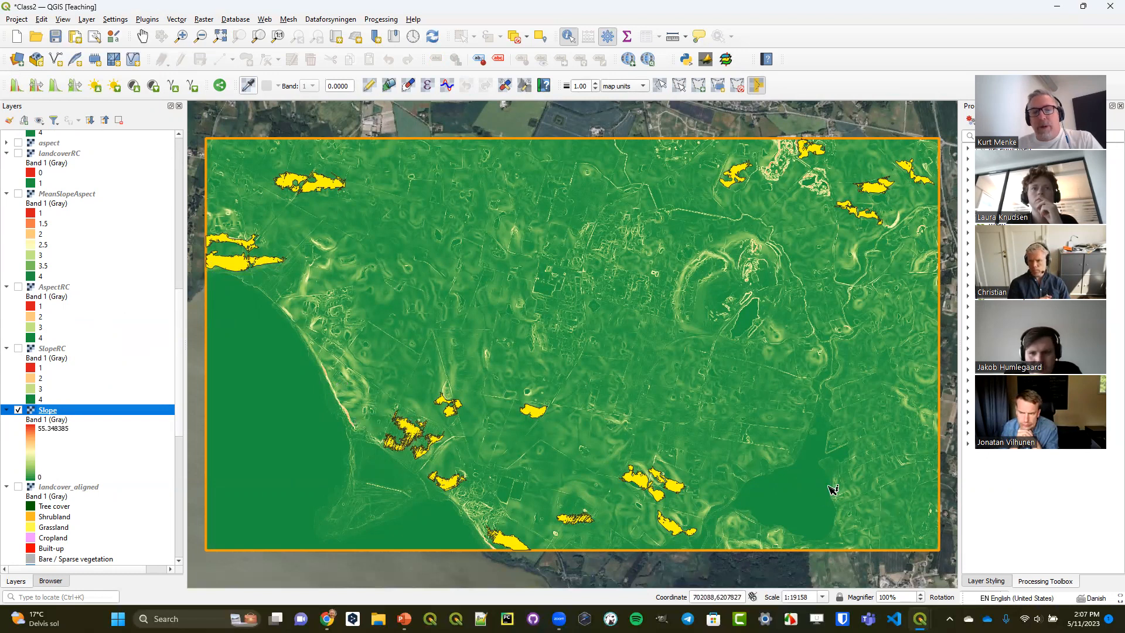
pyautogui.click(18, 410)
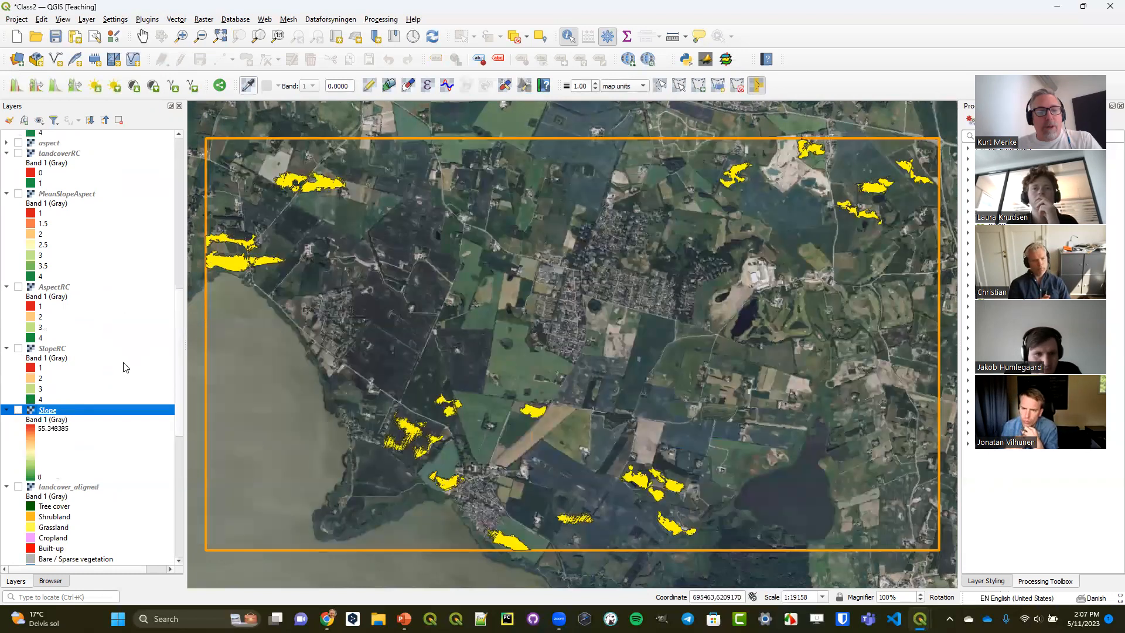
# - Display the parcels_rawresult layer to review its classified parcels, and hide it again
pyautogui.scroll(15, 123, 369)
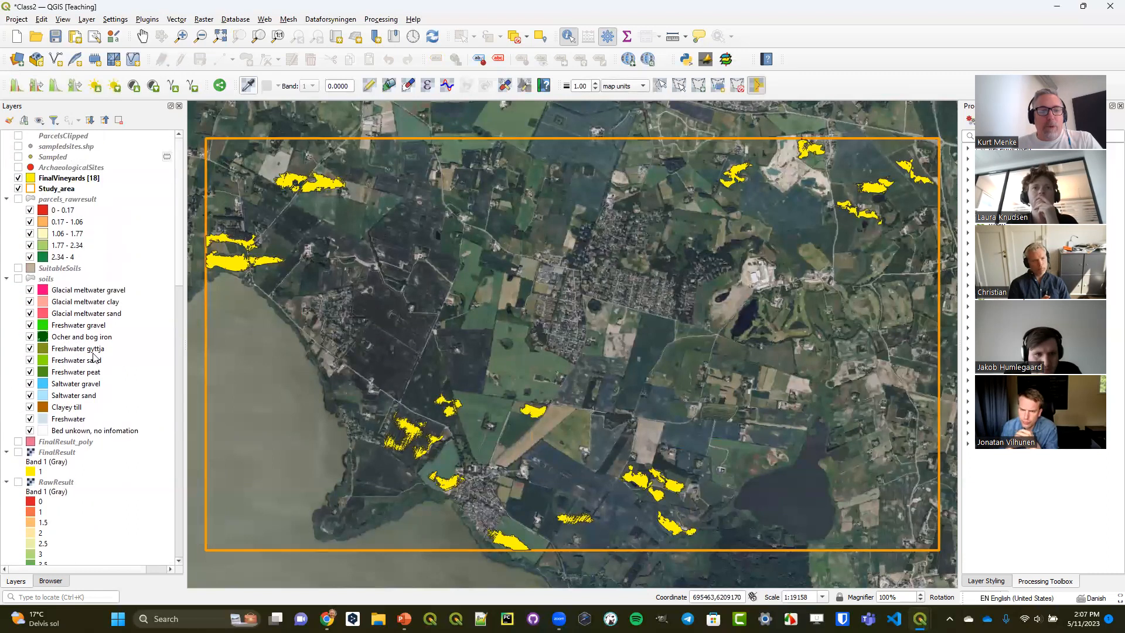
pyautogui.click(19, 199)
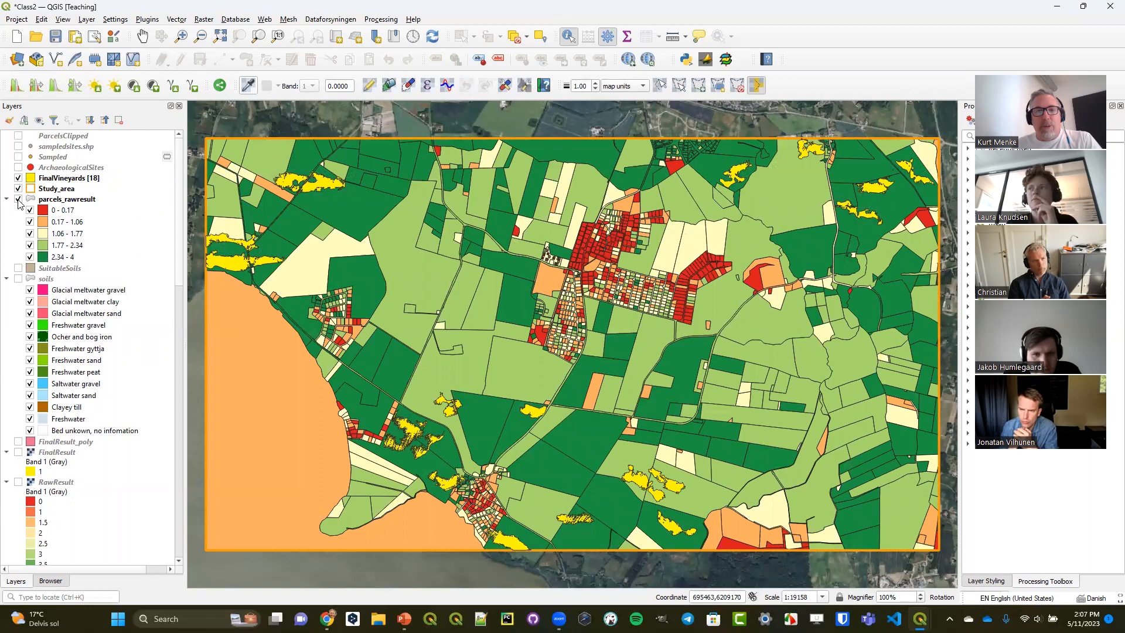
pyautogui.click(19, 199)
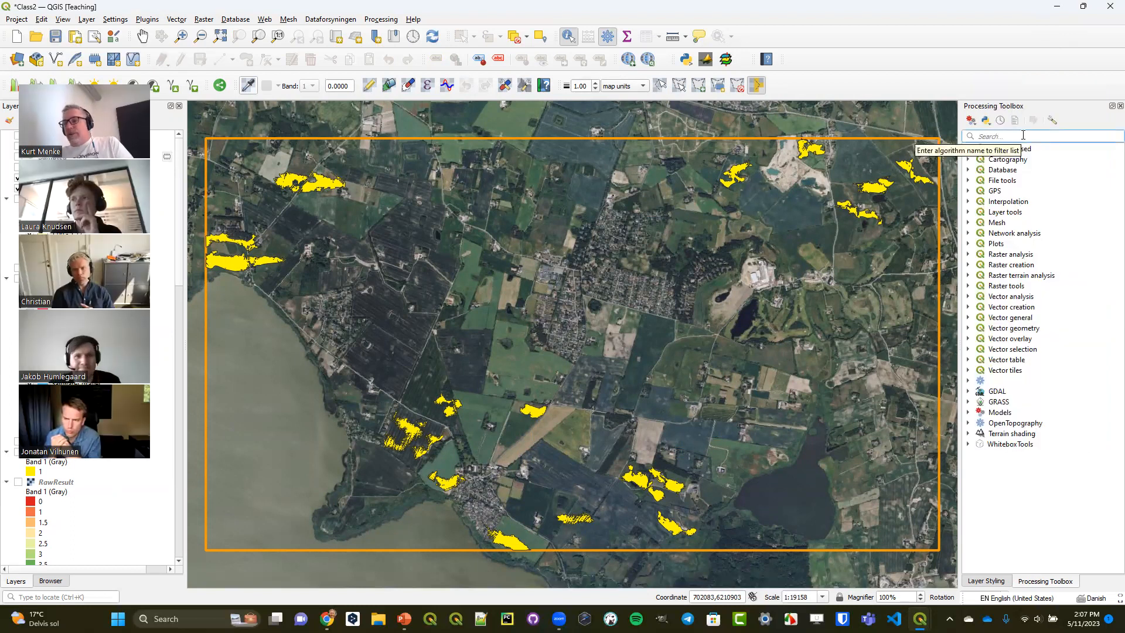
# - Open the Zonal statistics algorithm from Raster analysis and set FinalVineyards as input layer and slope as output column prefix
pyautogui.write('zonal')
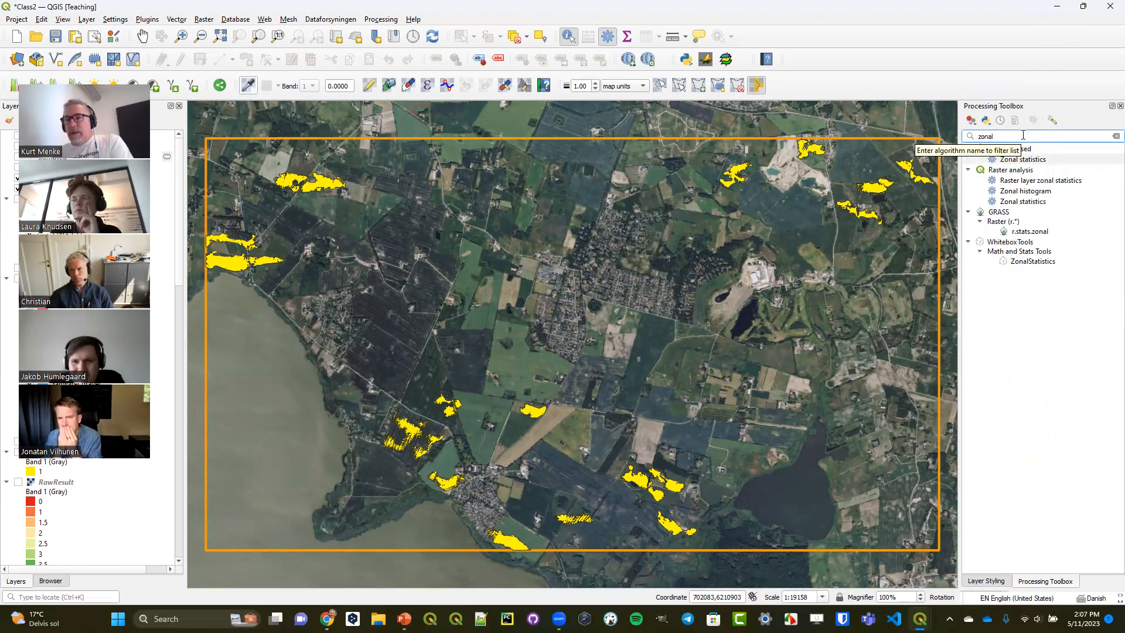
pyautogui.click(1031, 202)
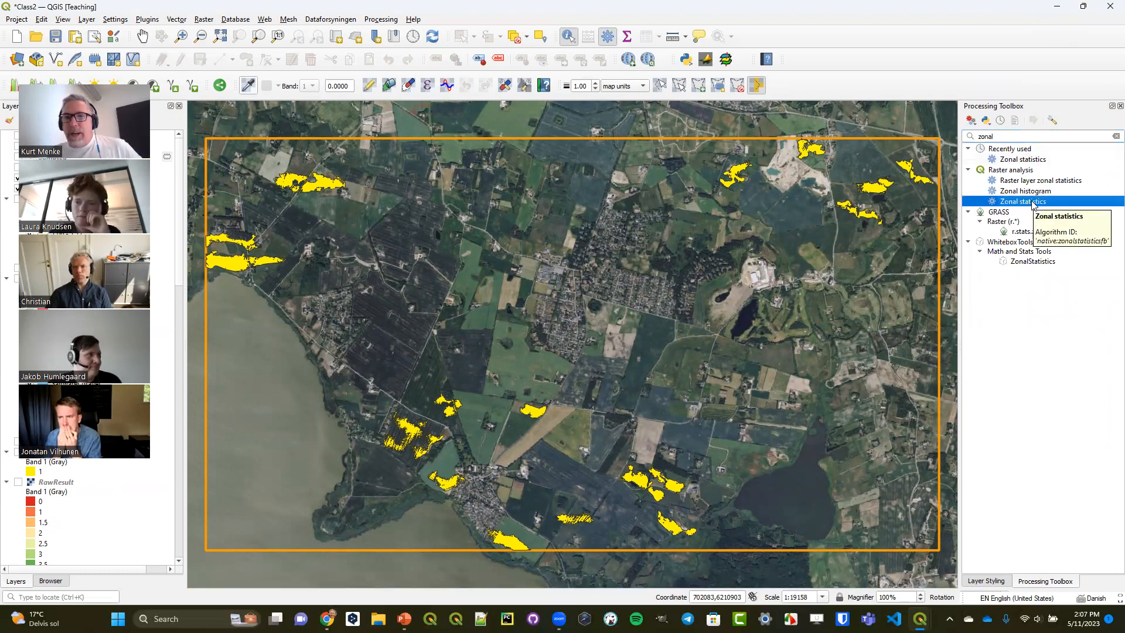
pyautogui.doubleClick(1032, 202)
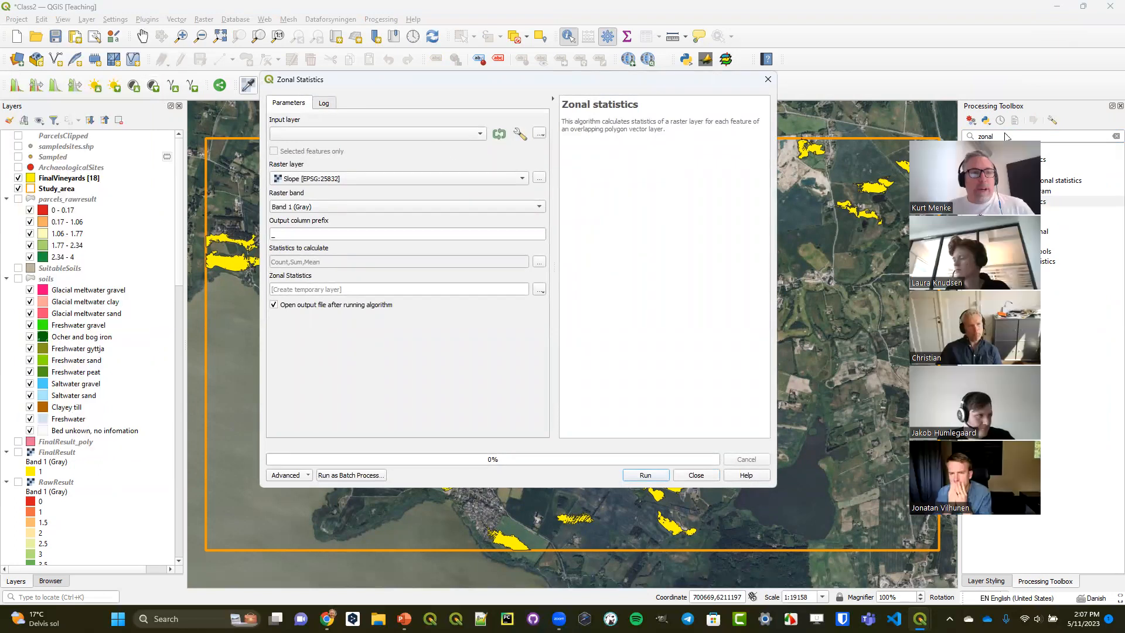
pyautogui.click(346, 134)
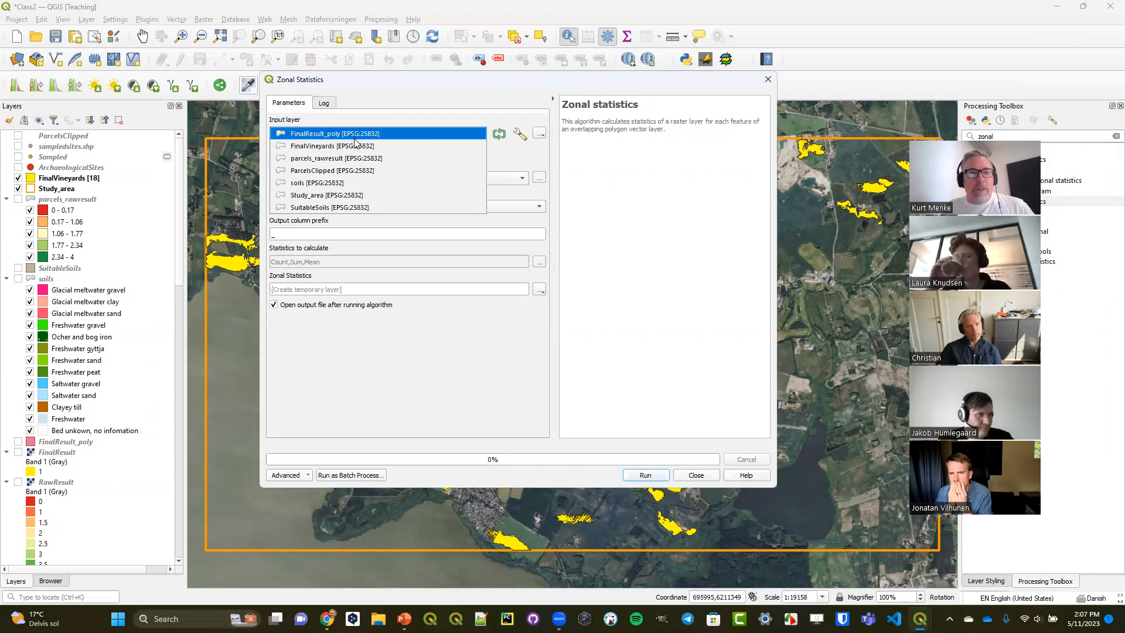
pyautogui.click(353, 150)
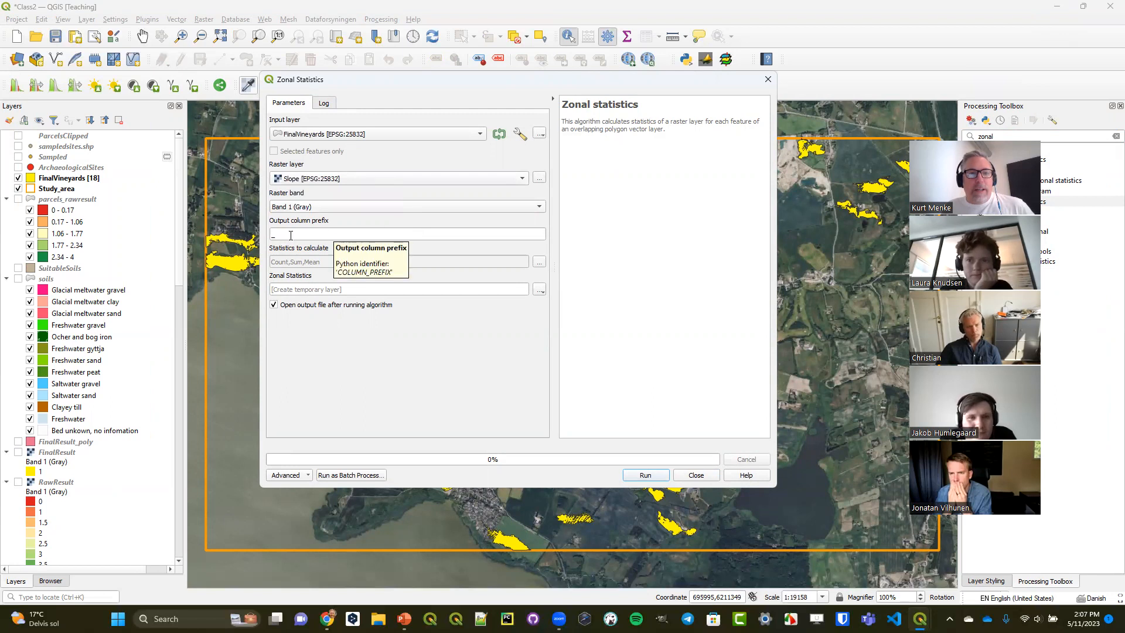
pyautogui.moveTo(280, 234); pyautogui.dragTo(263, 235)
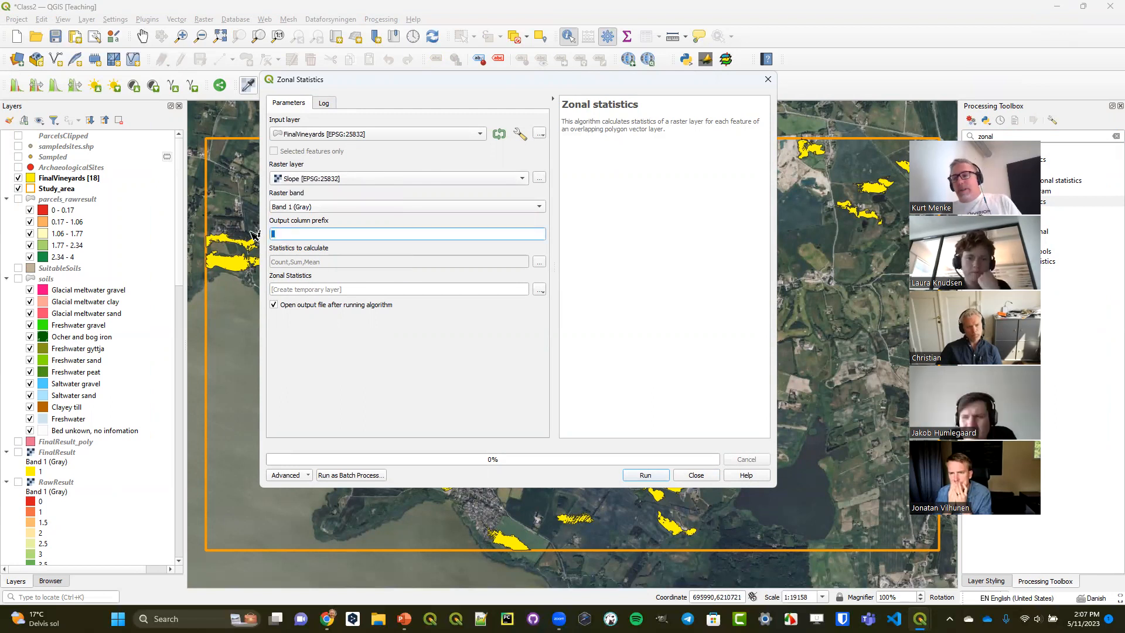
pyautogui.write('slope')
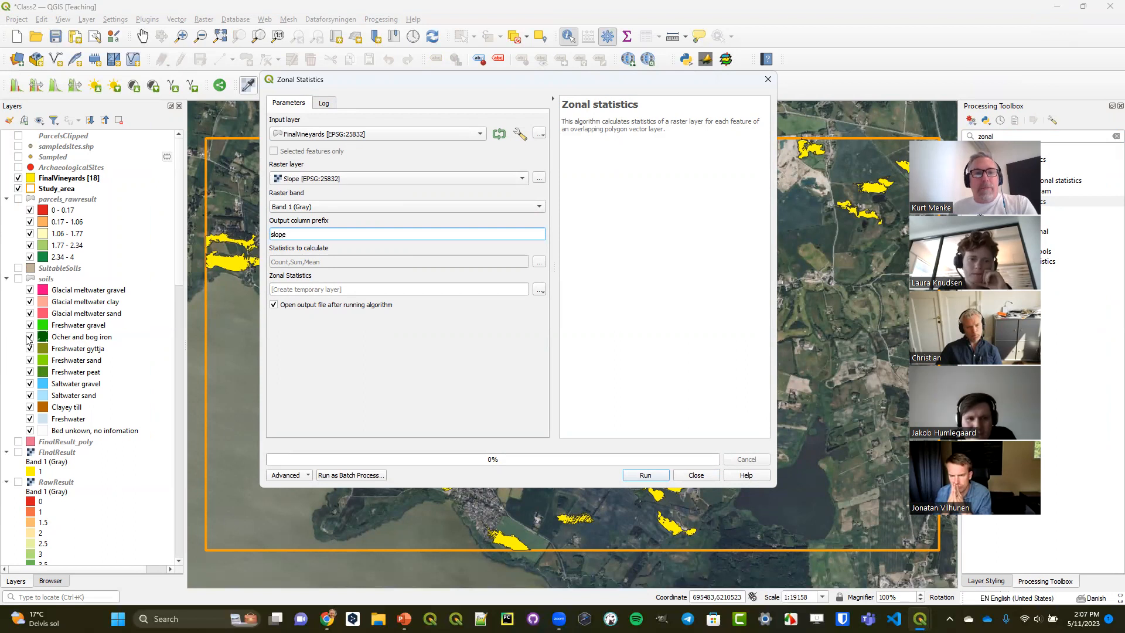
# - Limit the statistics to Mean and run Zonal Statistics on the Slope raster to a temporary layer
pyautogui.click(539, 263)
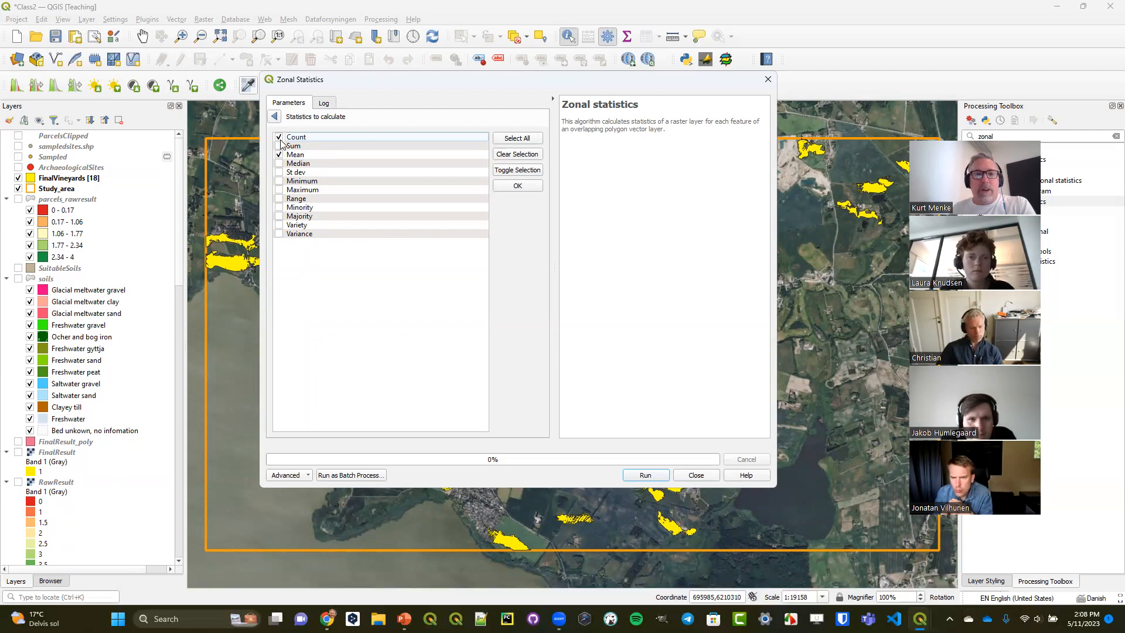
pyautogui.click(294, 155)
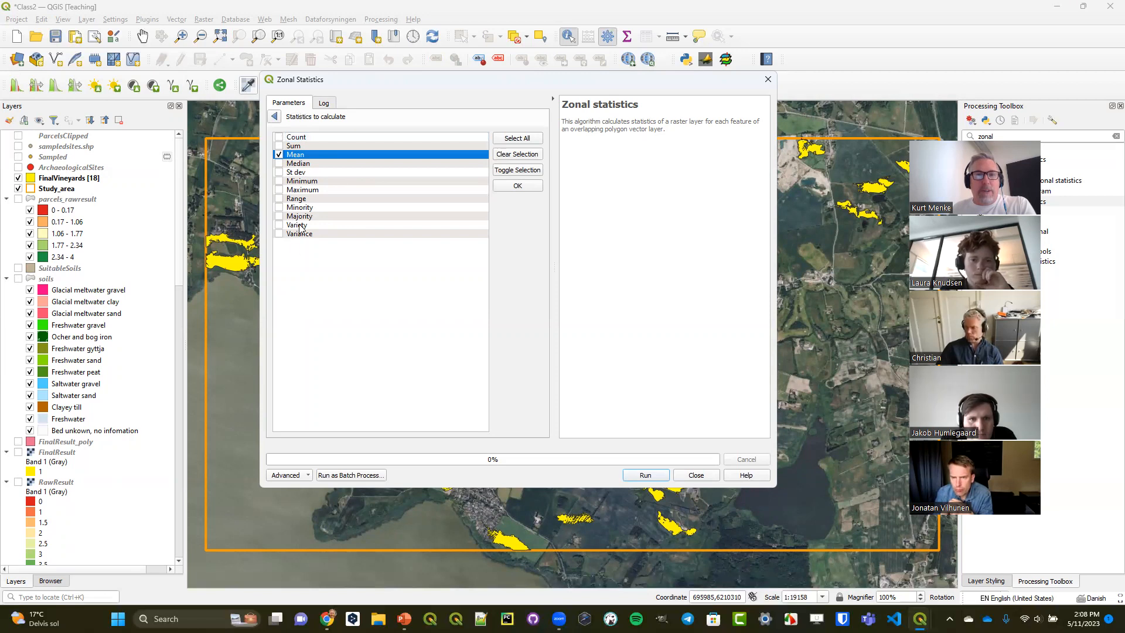
pyautogui.click(273, 116)
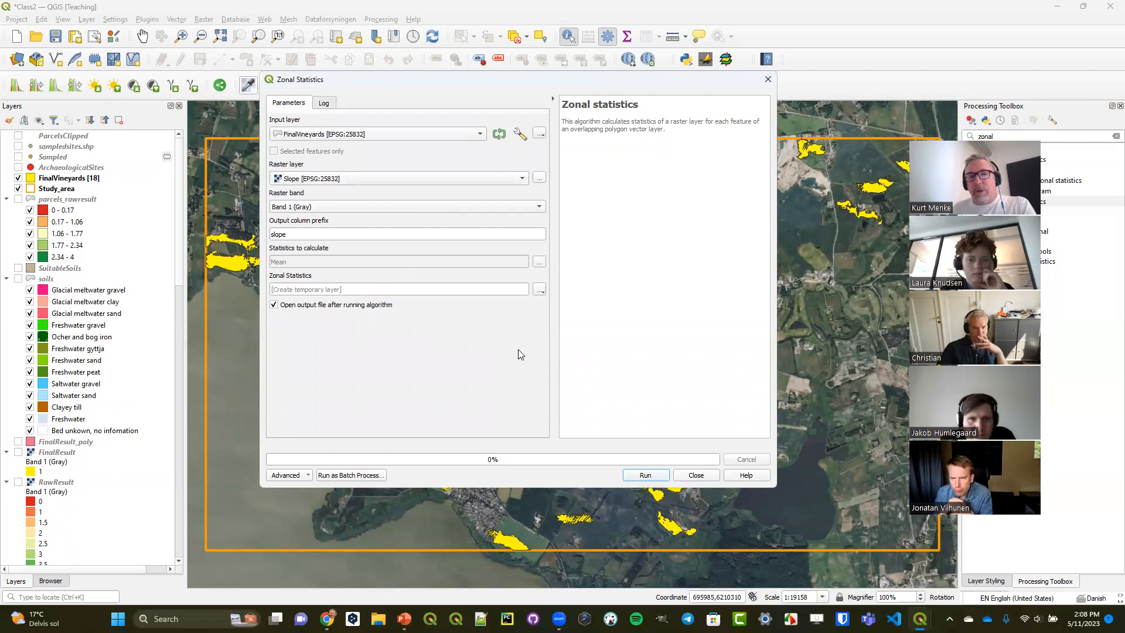
pyautogui.click(645, 476)
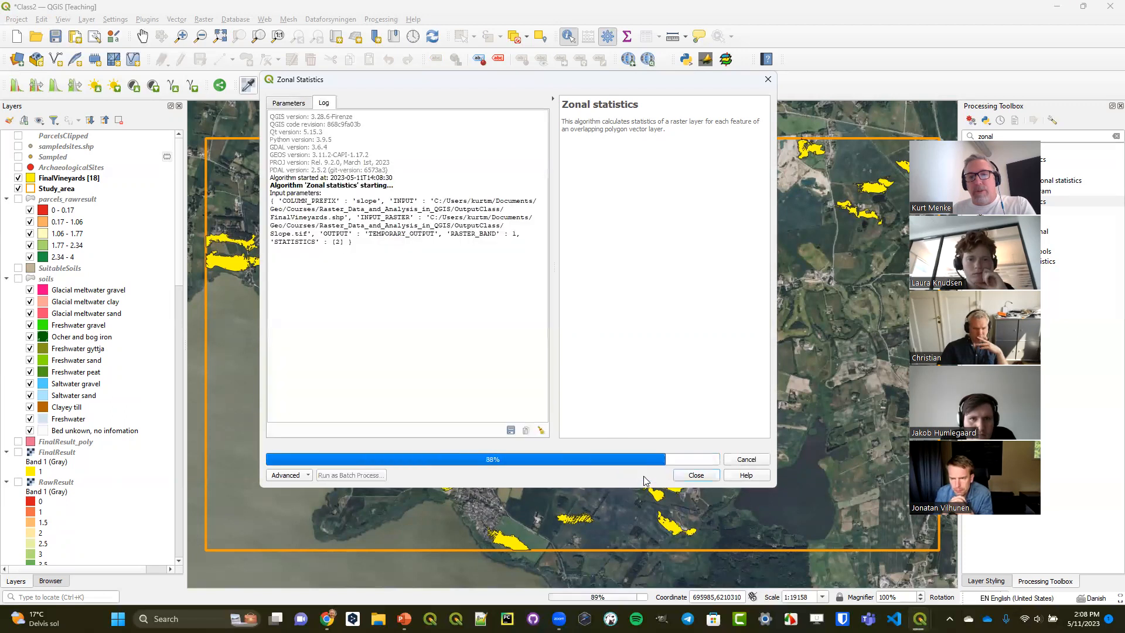
pyautogui.click(694, 474)
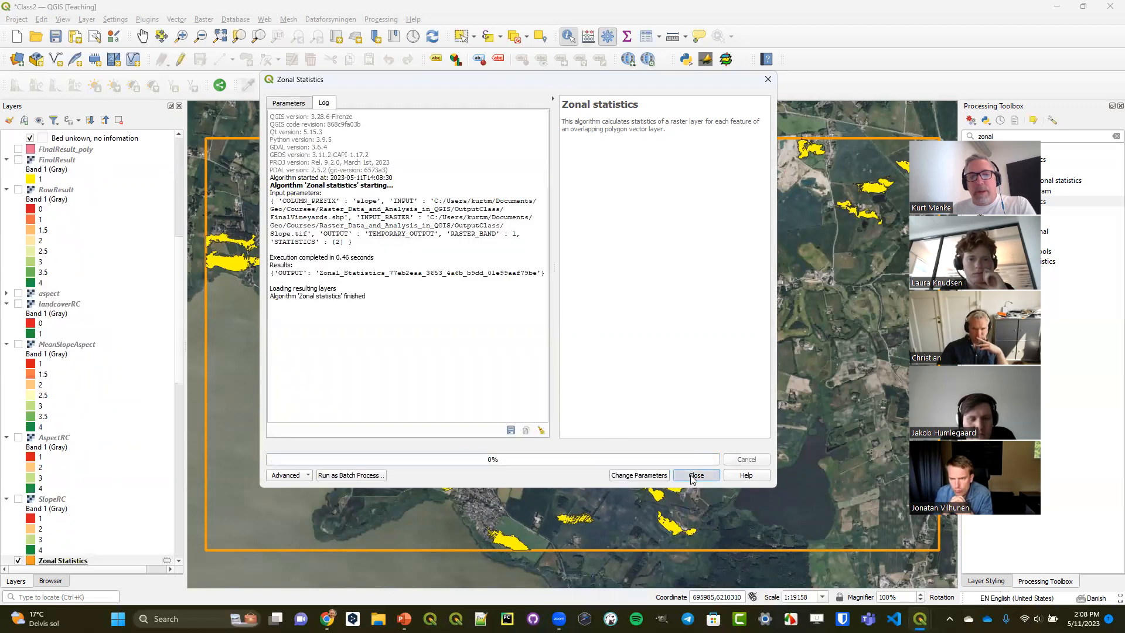
# - Move the Zonal Statistics layer directly above FinalVineyards and toggle its visibility to check its polygons
pyautogui.moveTo(75, 565); pyautogui.dragTo(107, 177)
pyautogui.scroll(7, 76, 212)
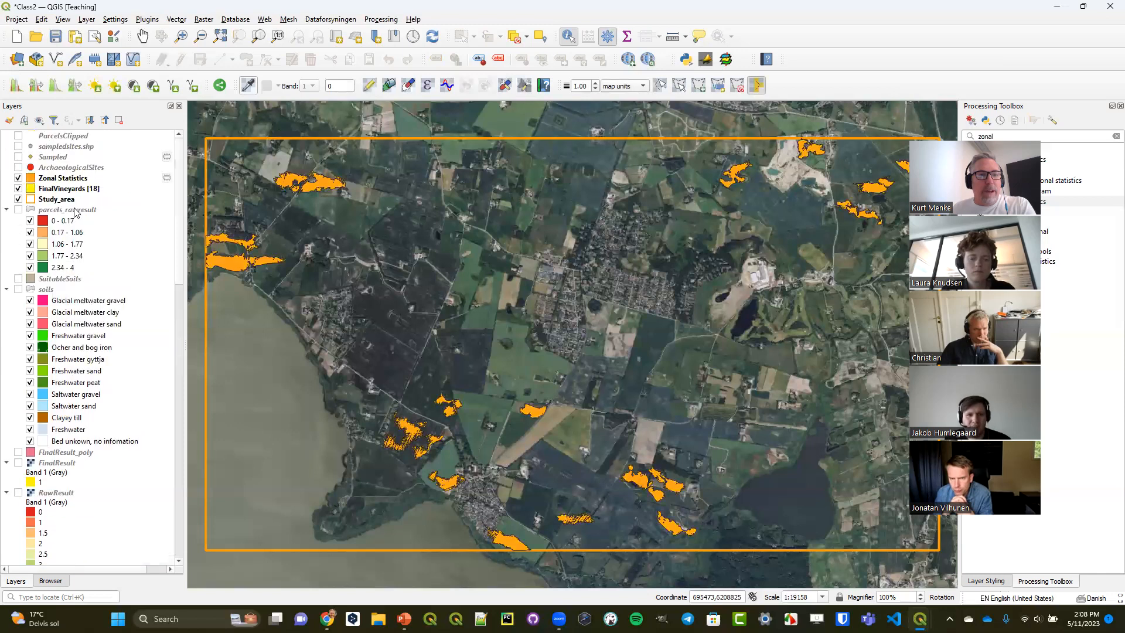
pyautogui.click(59, 180)
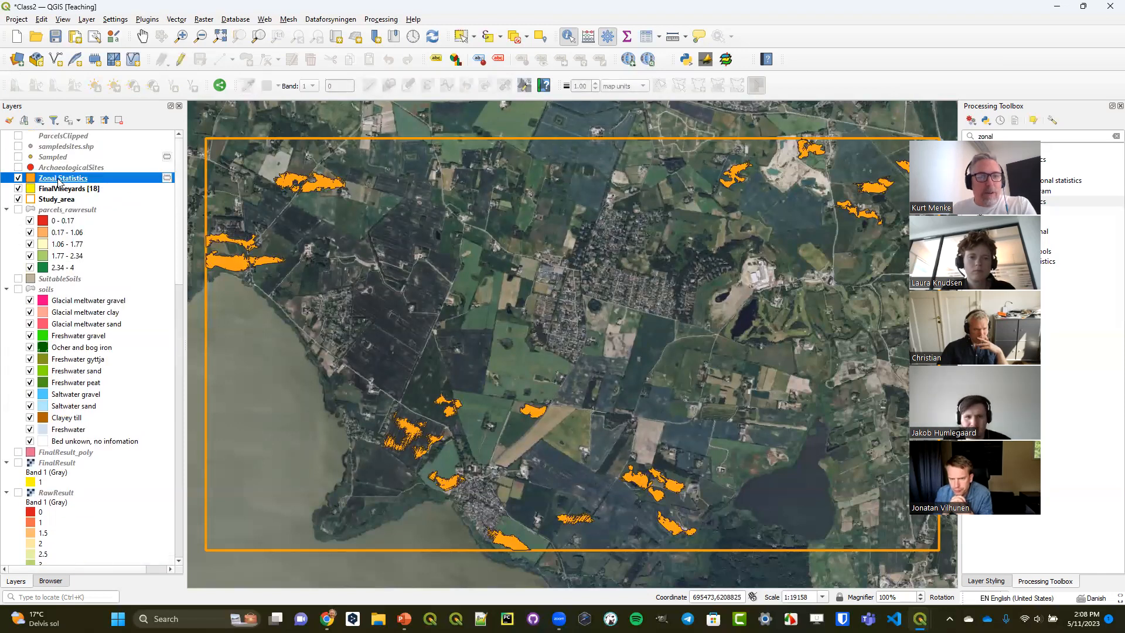
pyautogui.click(18, 178)
pyautogui.click(18, 178)
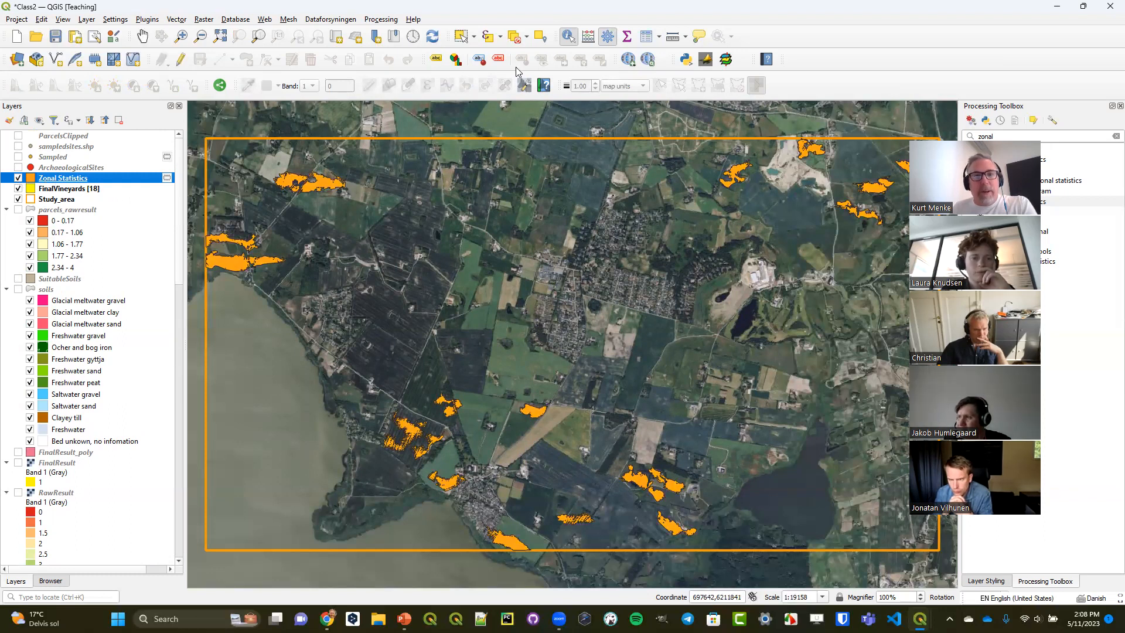
# - Identify the small isolated Zonal Statistics polygon south of the central town and inspect its slopemean attribute
pyautogui.click(535, 412)
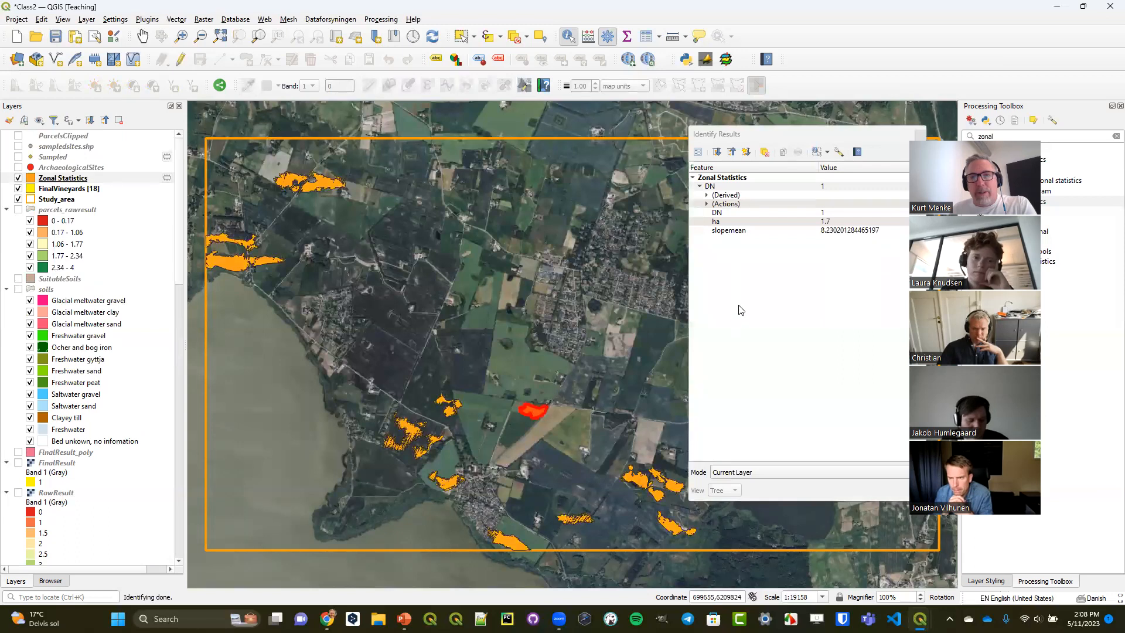
pyautogui.click(821, 231)
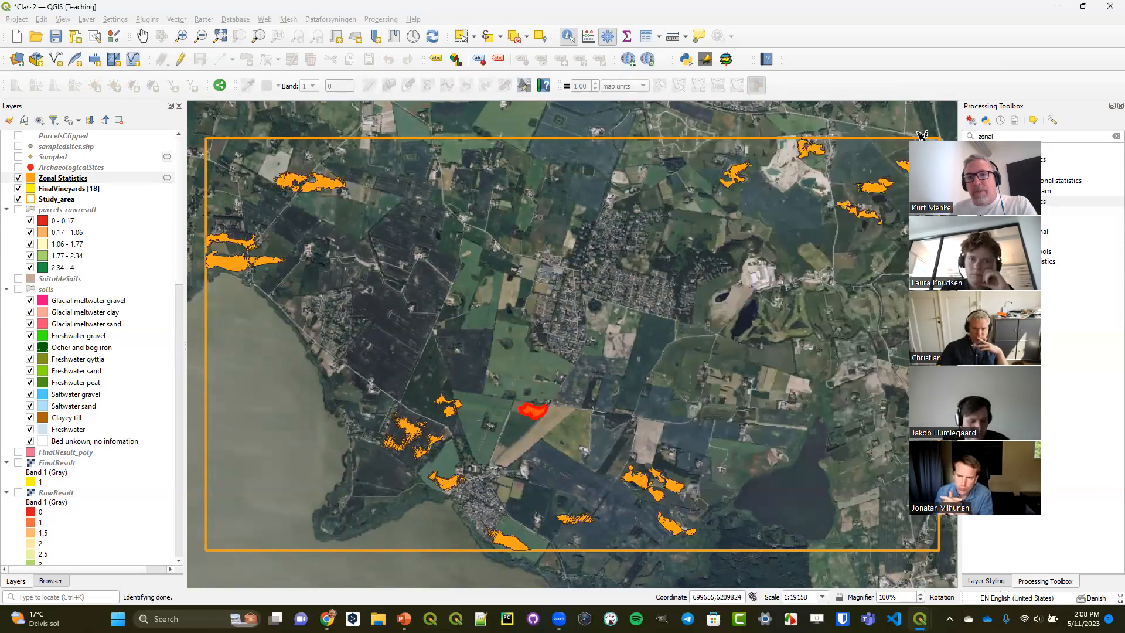
pyautogui.click(920, 137)
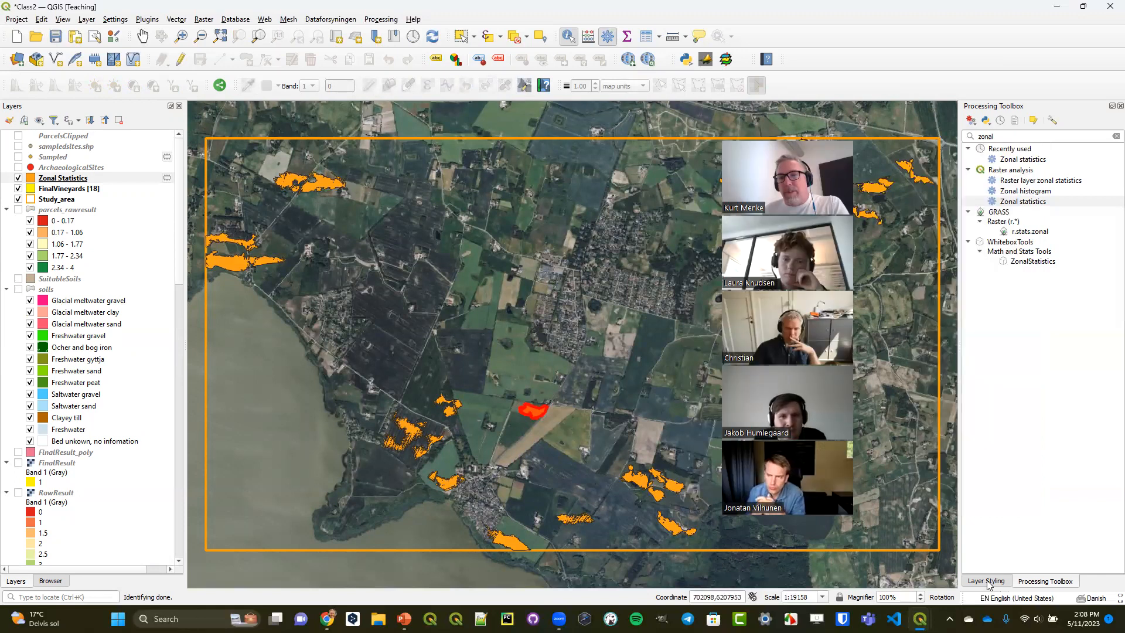
# - Label the Zonal Statistics layer with single labels based on slopemean and widen the styling panel
pyautogui.press('F7')
pyautogui.click(973, 159)
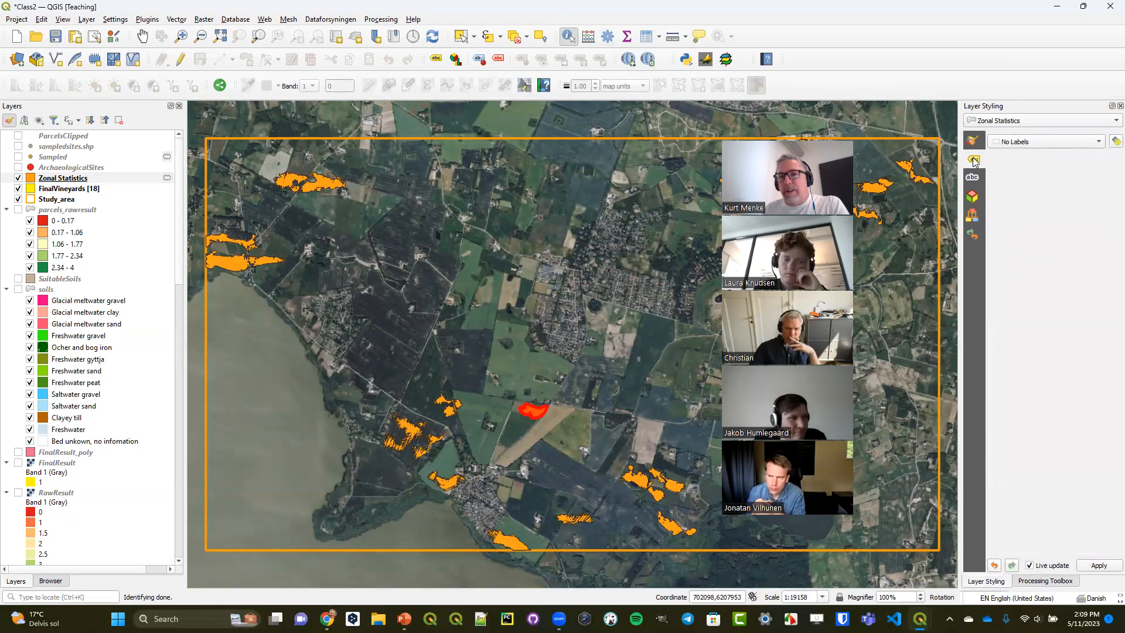
pyautogui.click(1031, 142)
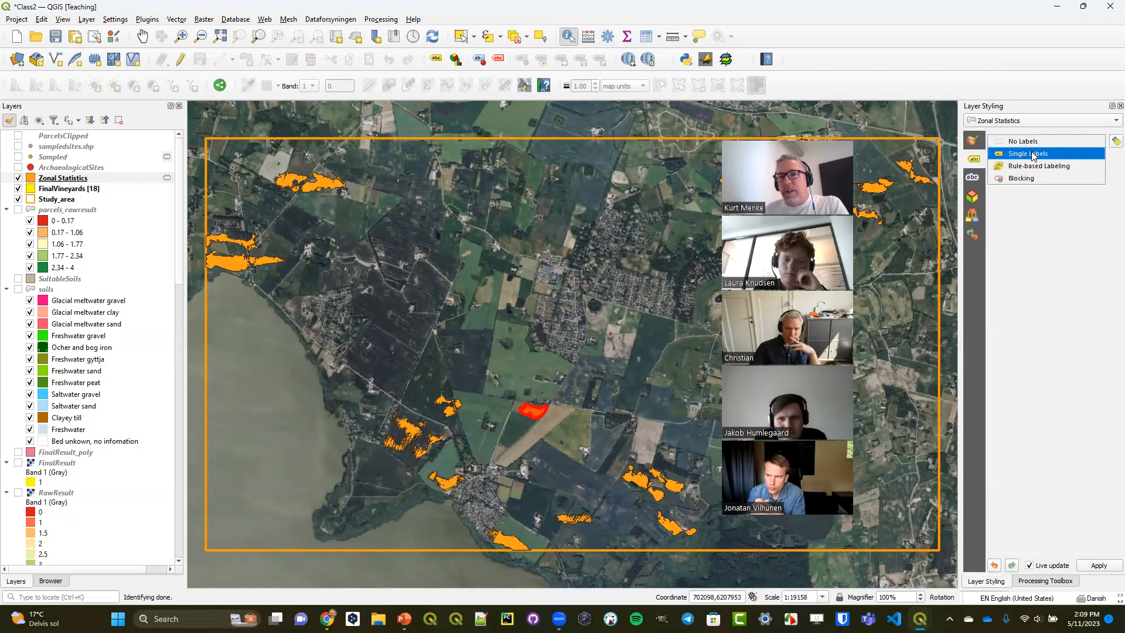
pyautogui.click(1030, 153)
pyautogui.click(1098, 158)
pyautogui.click(1064, 202)
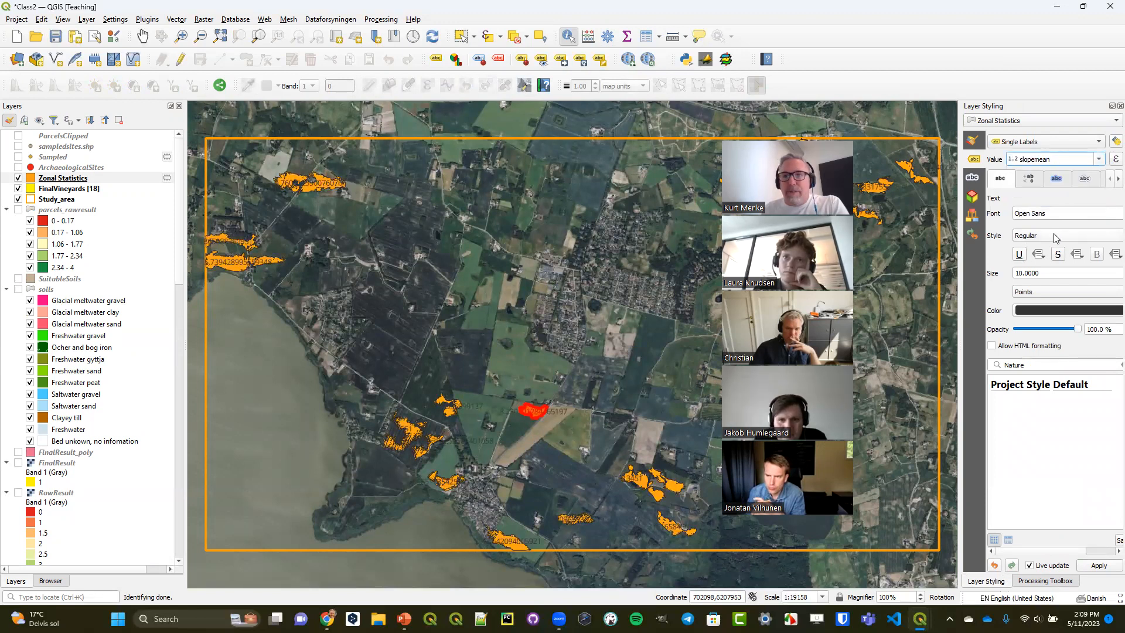
pyautogui.moveTo(958, 225); pyautogui.dragTo(850, 225)
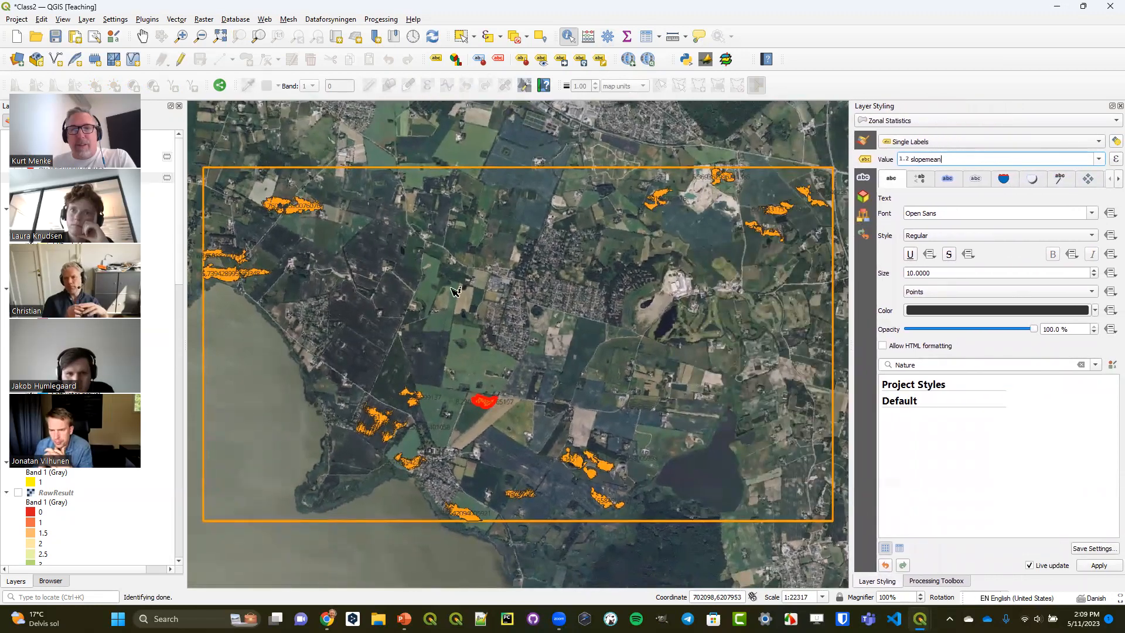
pyautogui.click(1032, 179)
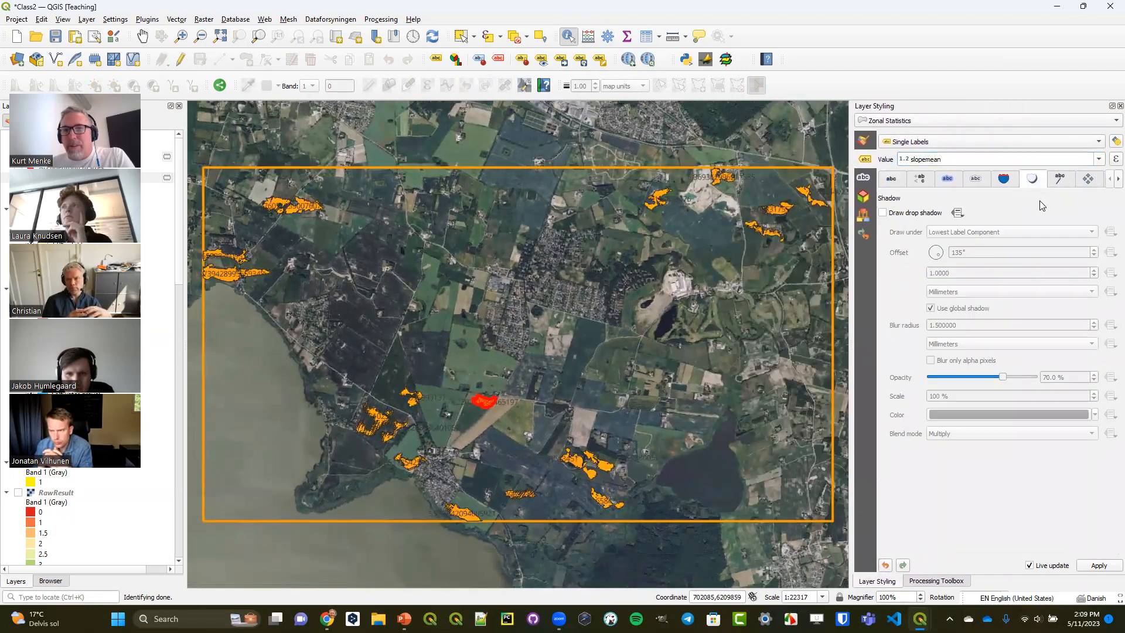
pyautogui.click(916, 214)
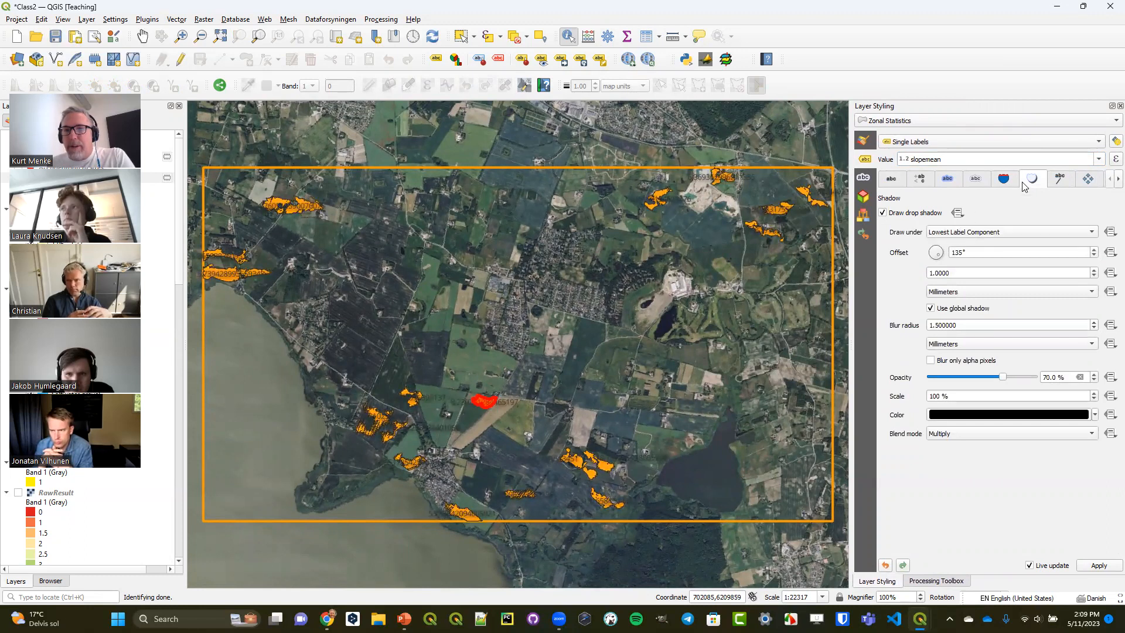
pyautogui.click(893, 215)
# - Draw a rectangular background behind the Zonal Statistics labels
pyautogui.click(1003, 183)
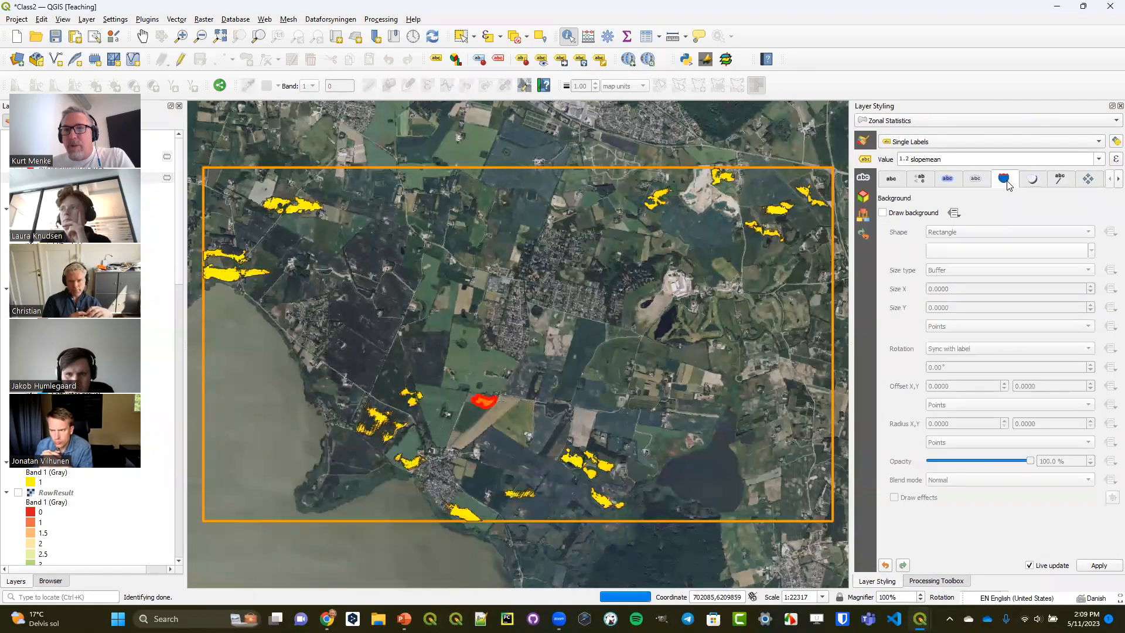
pyautogui.click(909, 213)
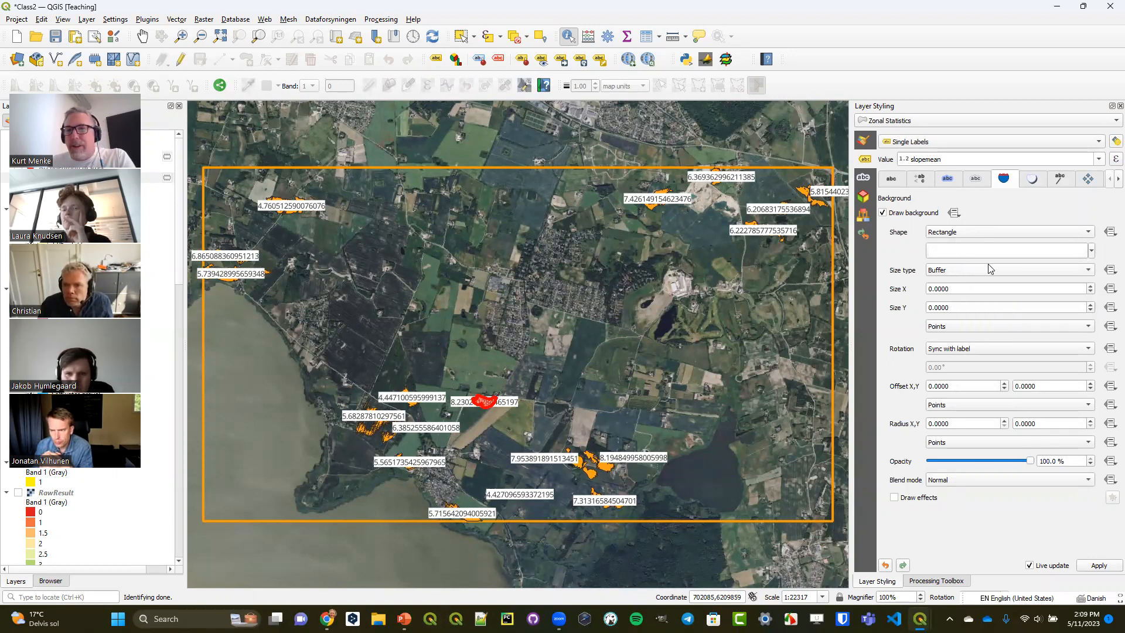
# - Set the label expression to round("slopemean",2) using the round function, and clear the identified polygon's highlight on the map
pyautogui.click(1109, 159)
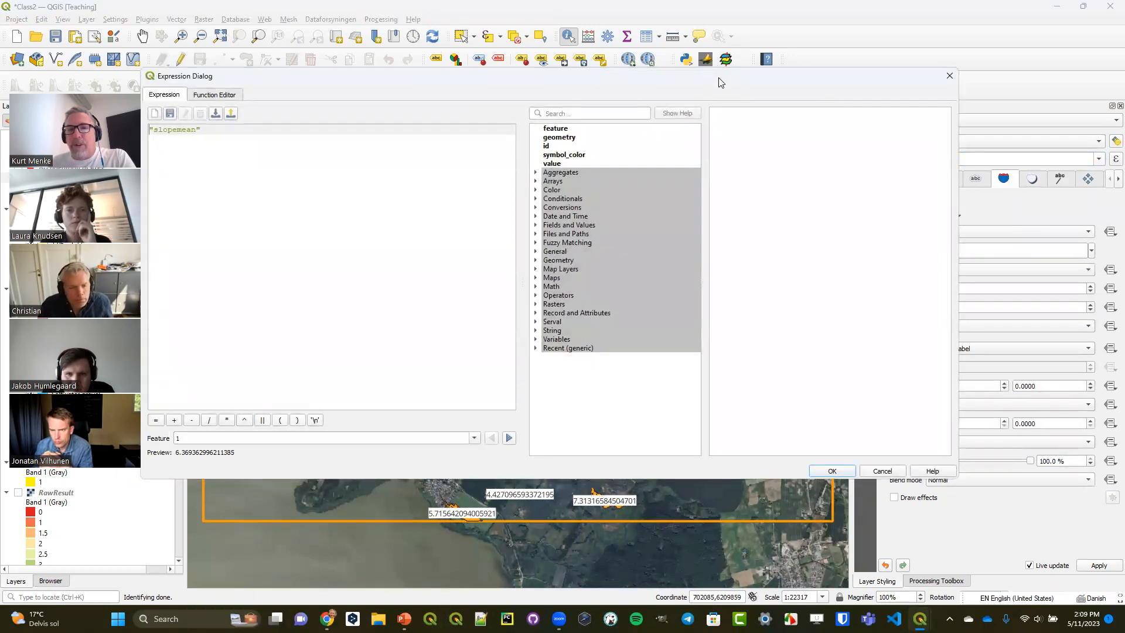
pyautogui.moveTo(719, 82); pyautogui.dragTo(826, 141)
pyautogui.click(698, 173)
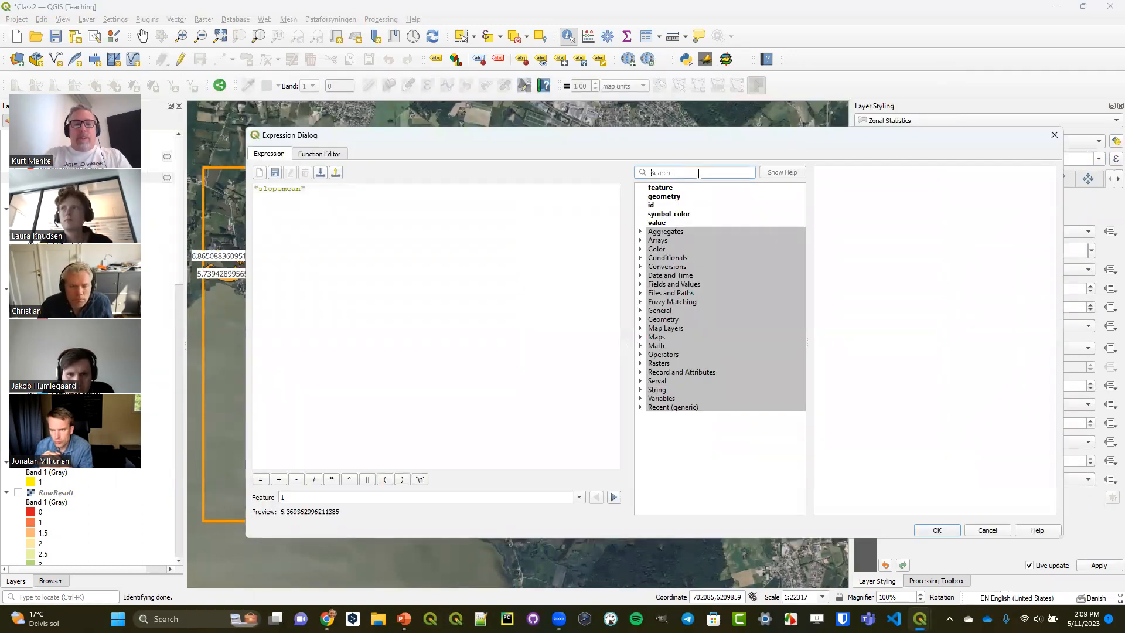
pyautogui.write('round')
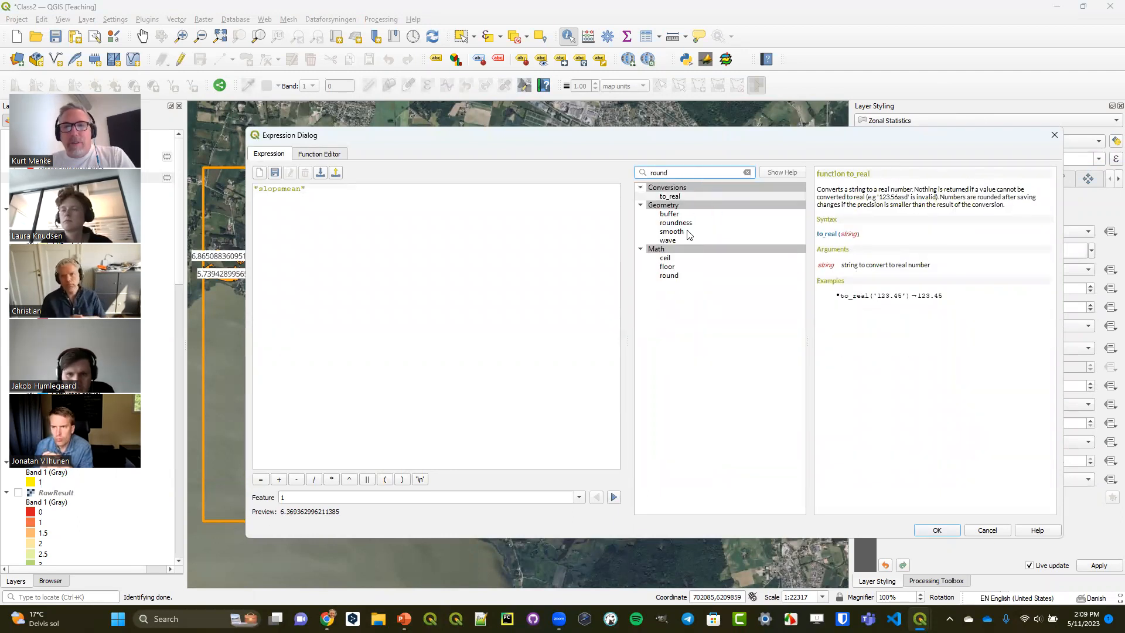
pyautogui.click(680, 277)
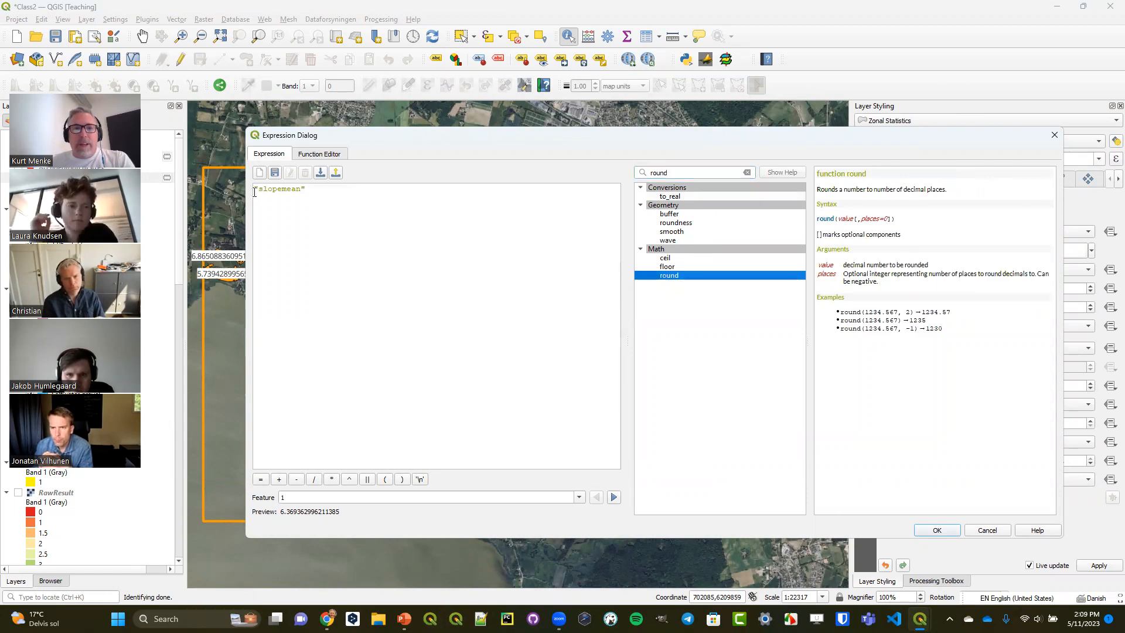
pyautogui.click(254, 192)
pyautogui.doubleClick(658, 273)
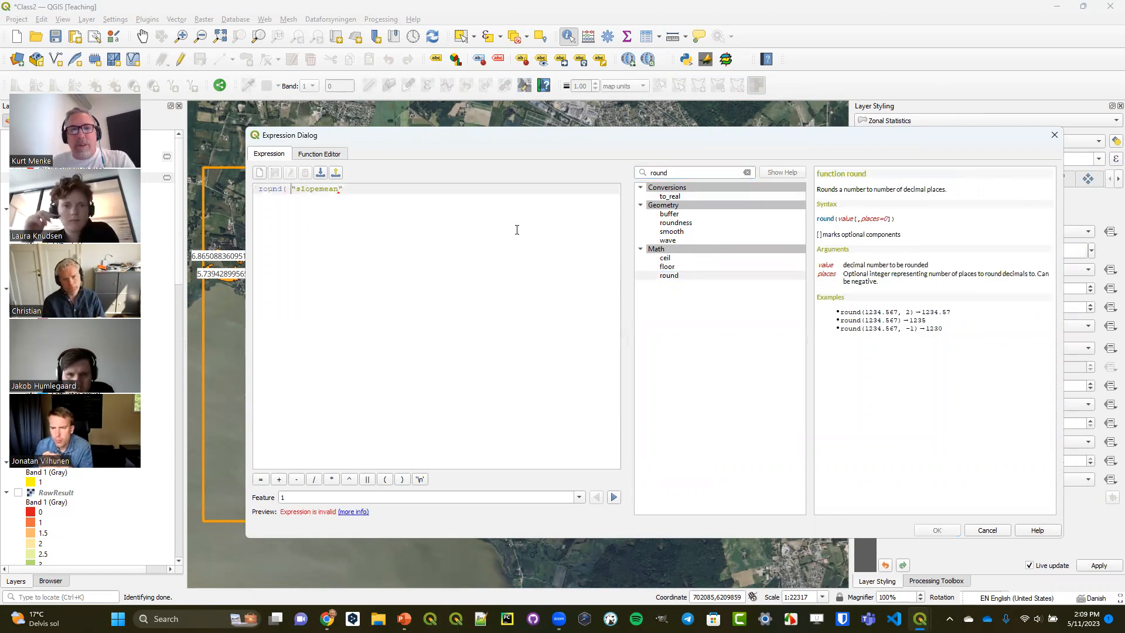
pyautogui.write(',')
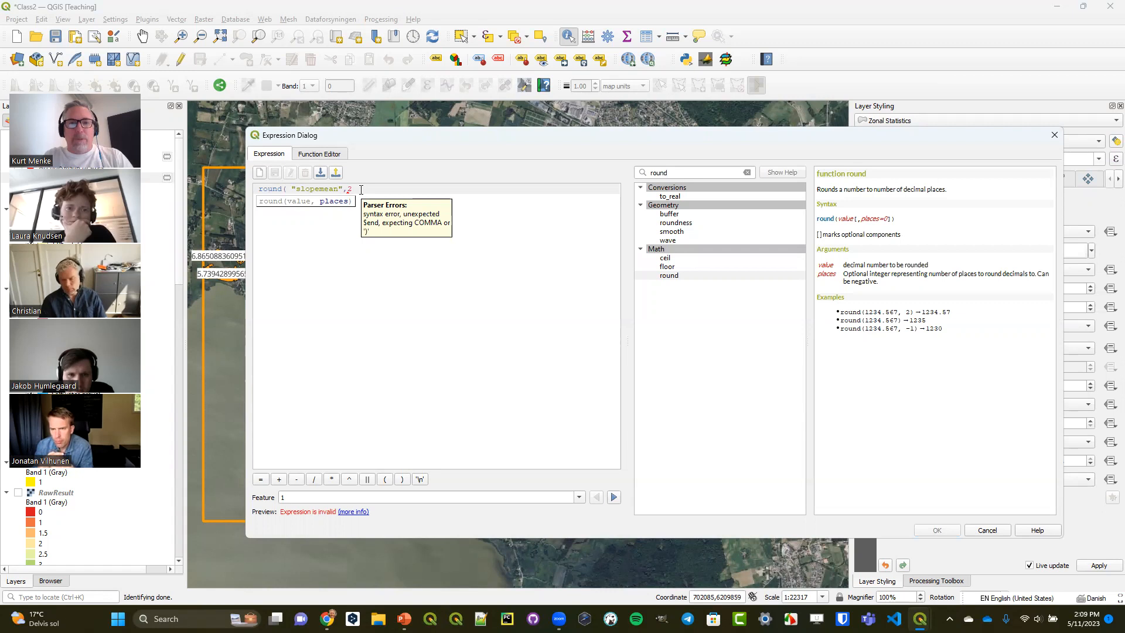
pyautogui.write('2)')
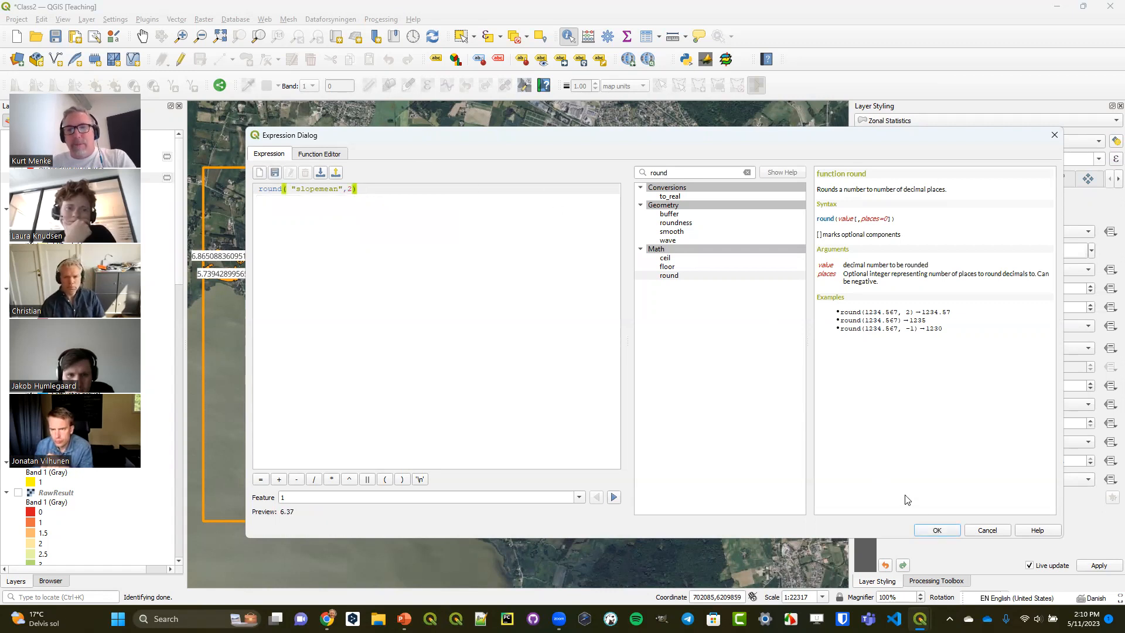
pyautogui.moveTo(300, 514); pyautogui.dragTo(278, 513)
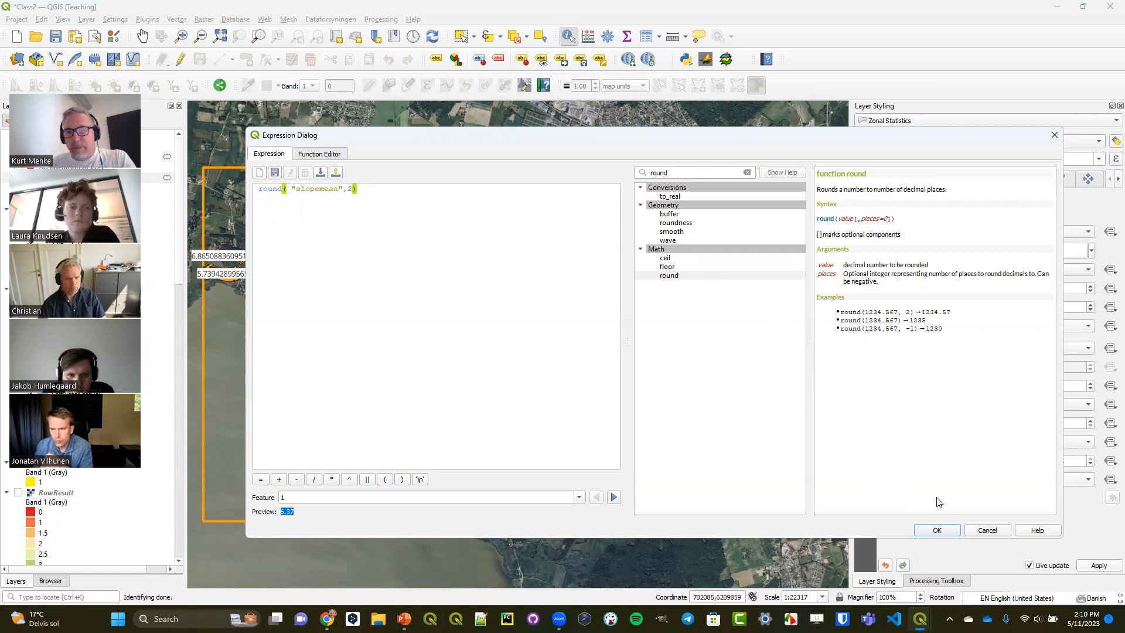
pyautogui.click(936, 527)
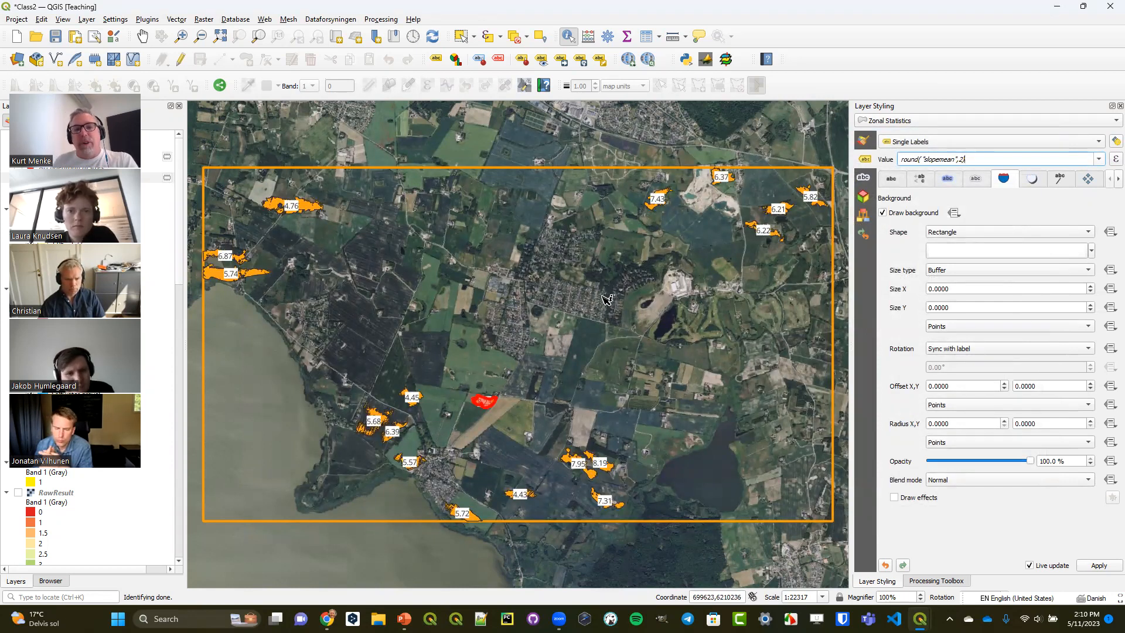
pyautogui.click(584, 317)
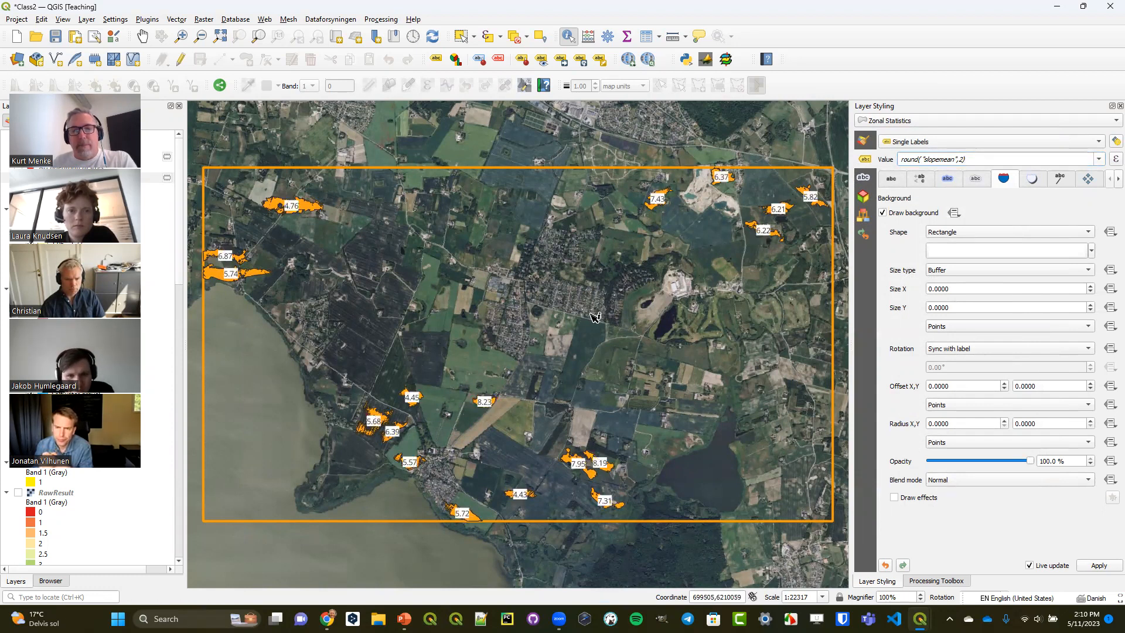
# - Turn on callouts for the Zonal Statistics labels and set their style to Balloons
pyautogui.click(1059, 178)
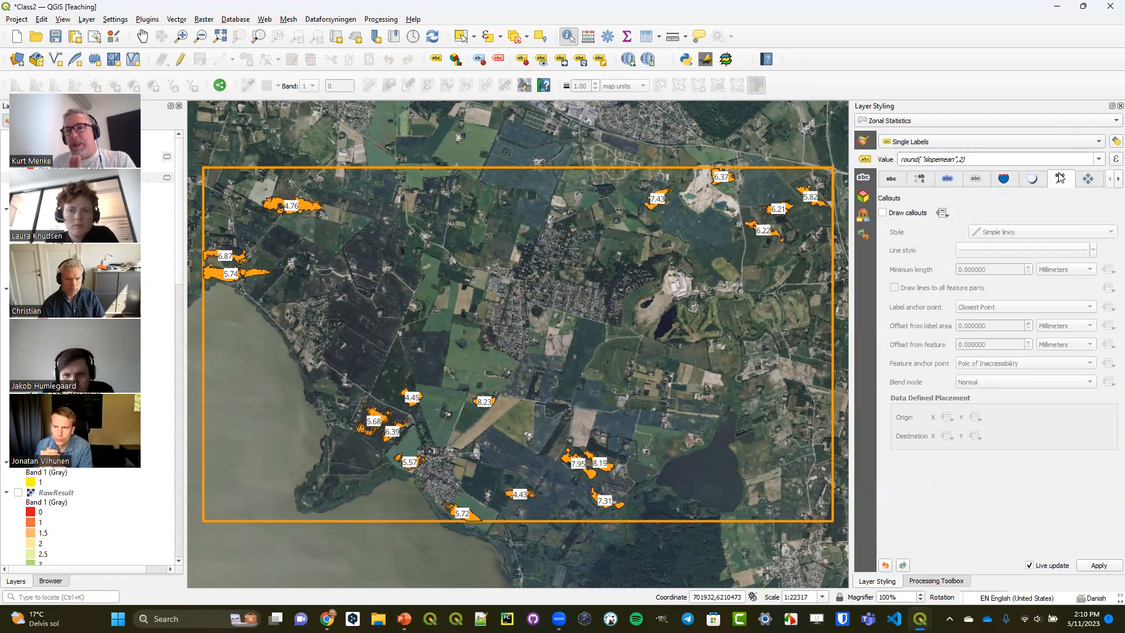
pyautogui.click(923, 212)
pyautogui.click(999, 232)
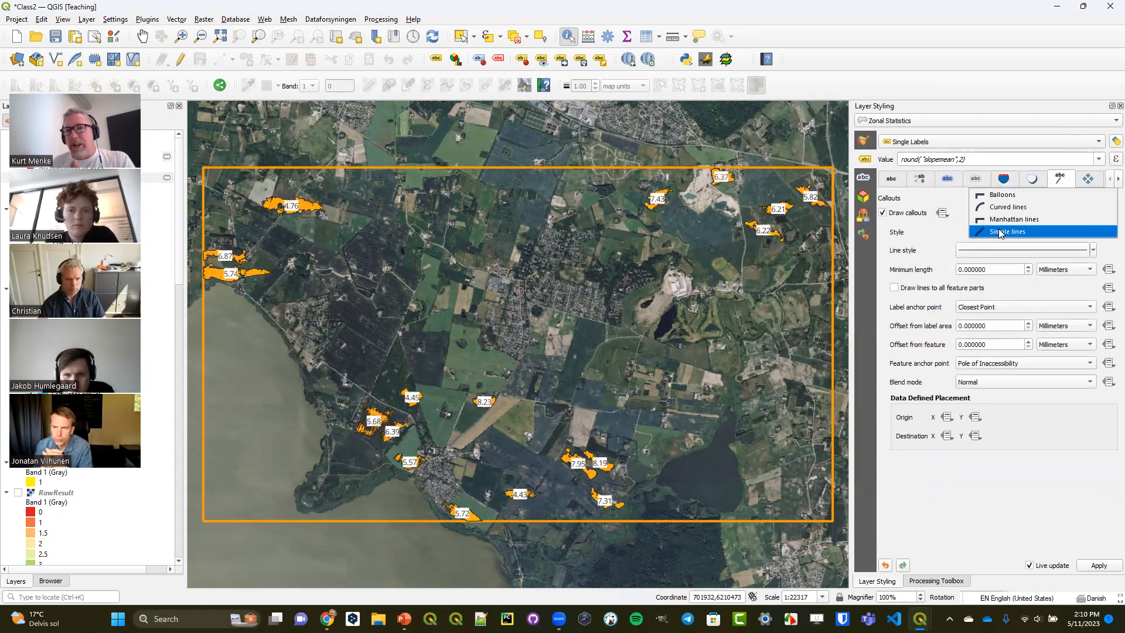
pyautogui.click(1009, 197)
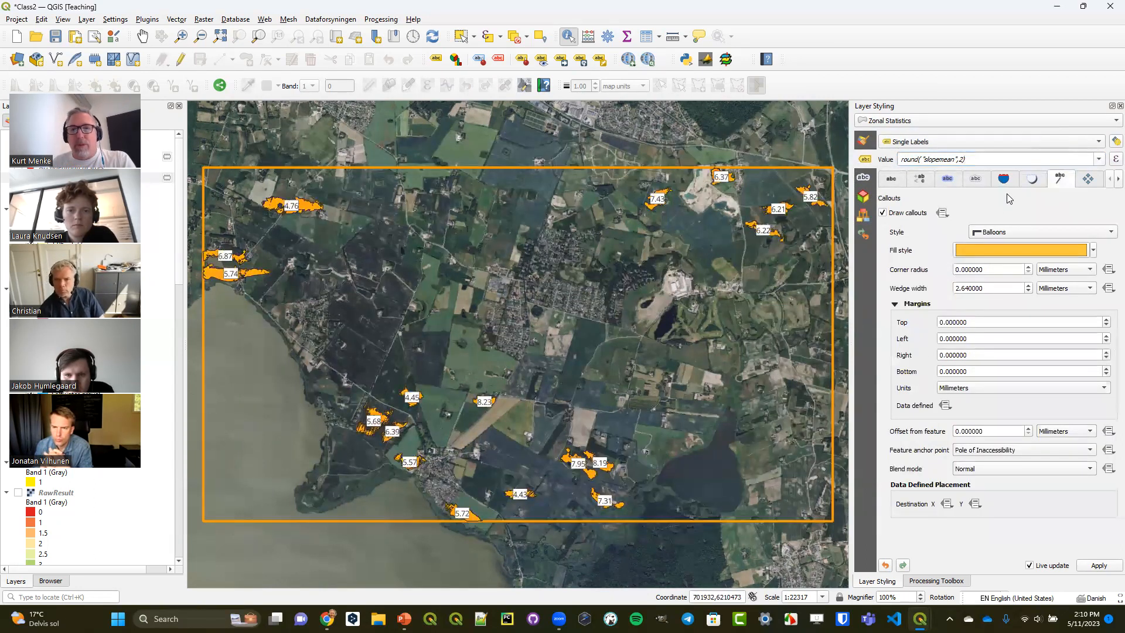
pyautogui.click(992, 235)
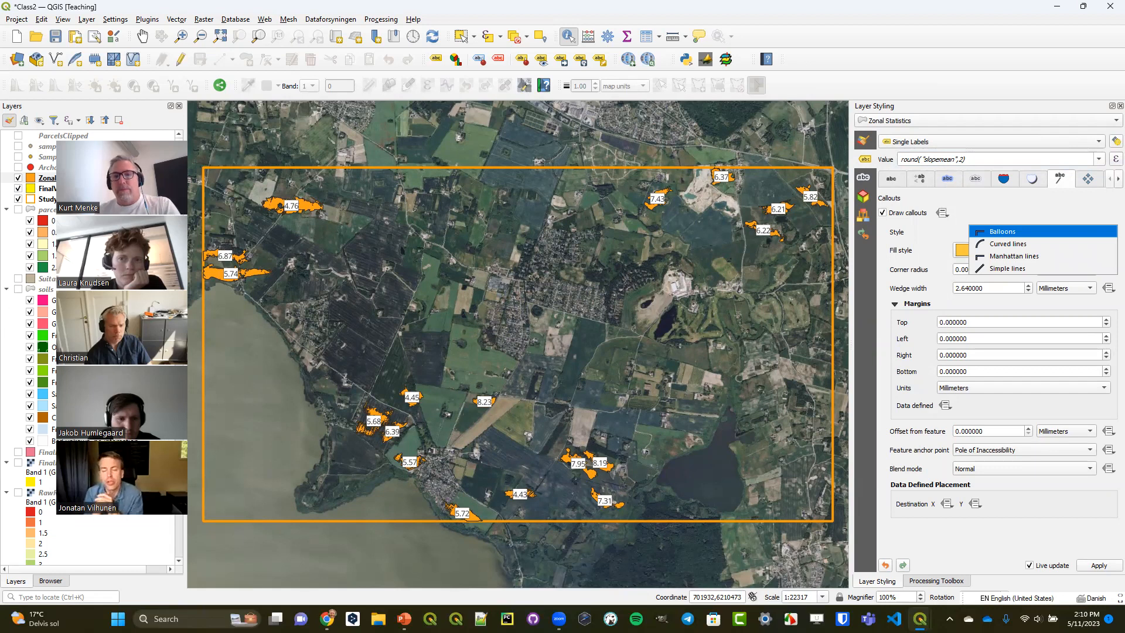
pyautogui.press('Escape')
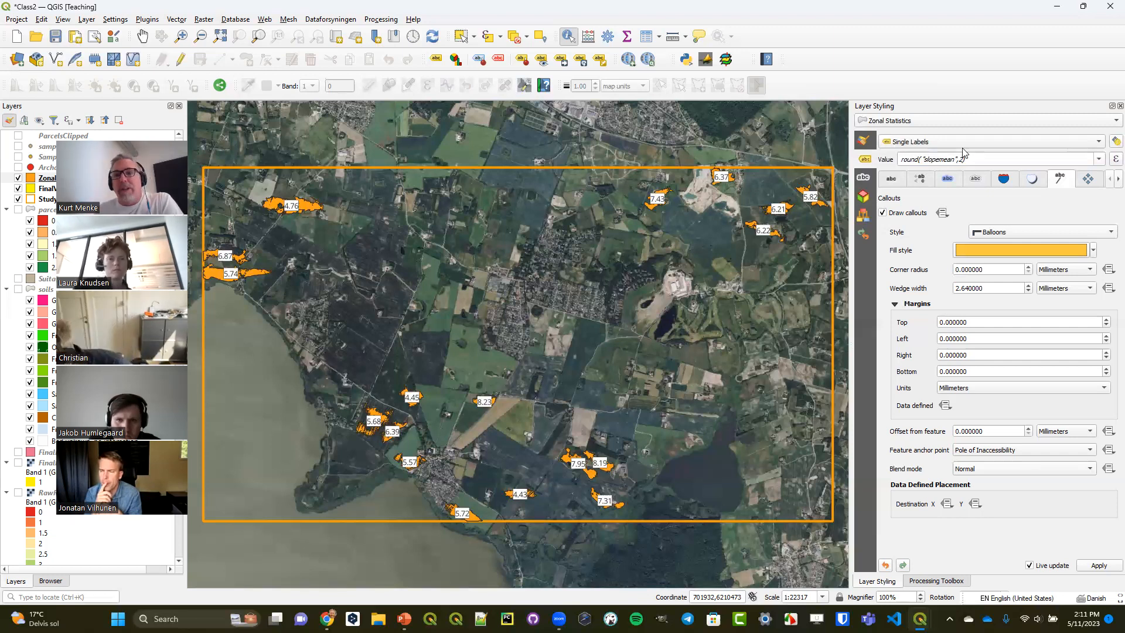
# - Open the FinalVineyards attribute table for editing and add a 32-bit integer field named fid
pyautogui.click(60, 190)
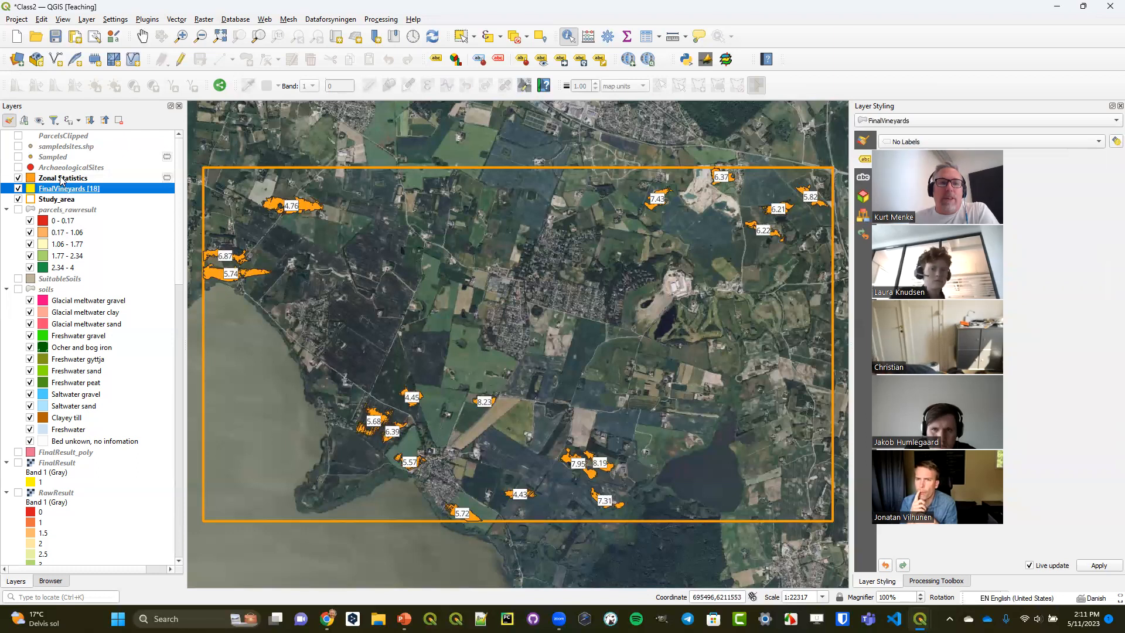
pyautogui.click(62, 179)
pyautogui.click(65, 190)
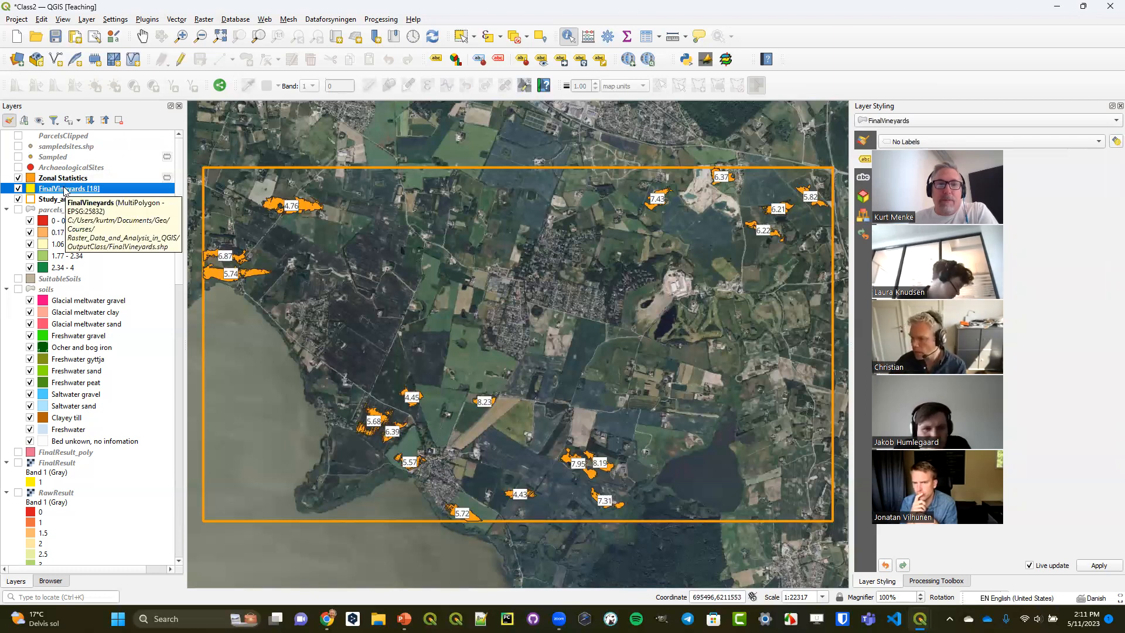
pyautogui.click(647, 36)
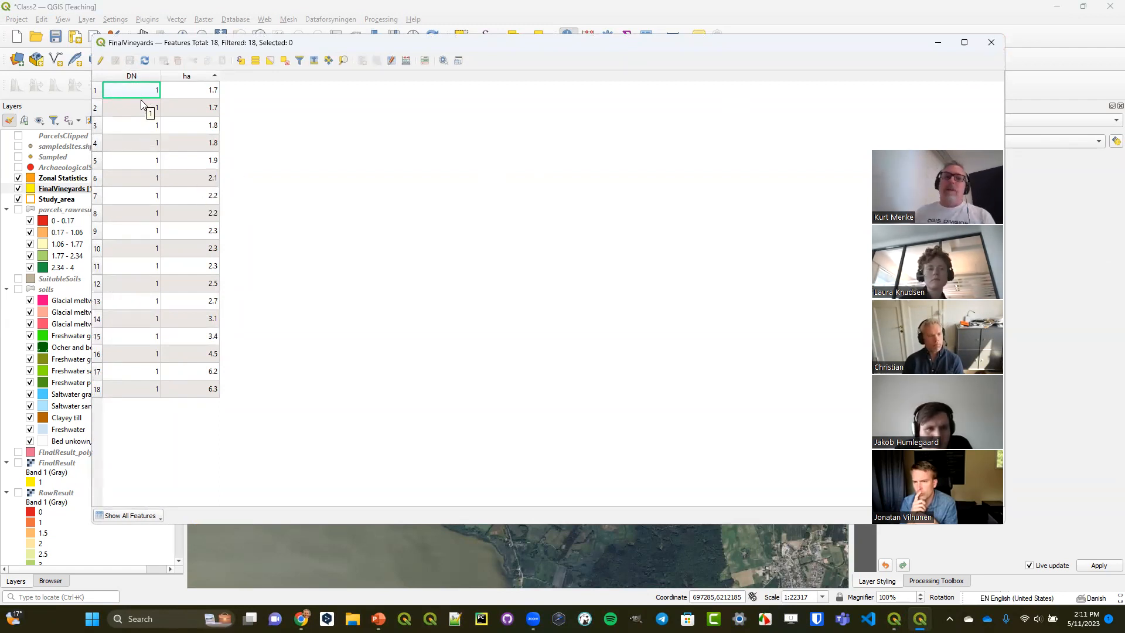
pyautogui.click(101, 63)
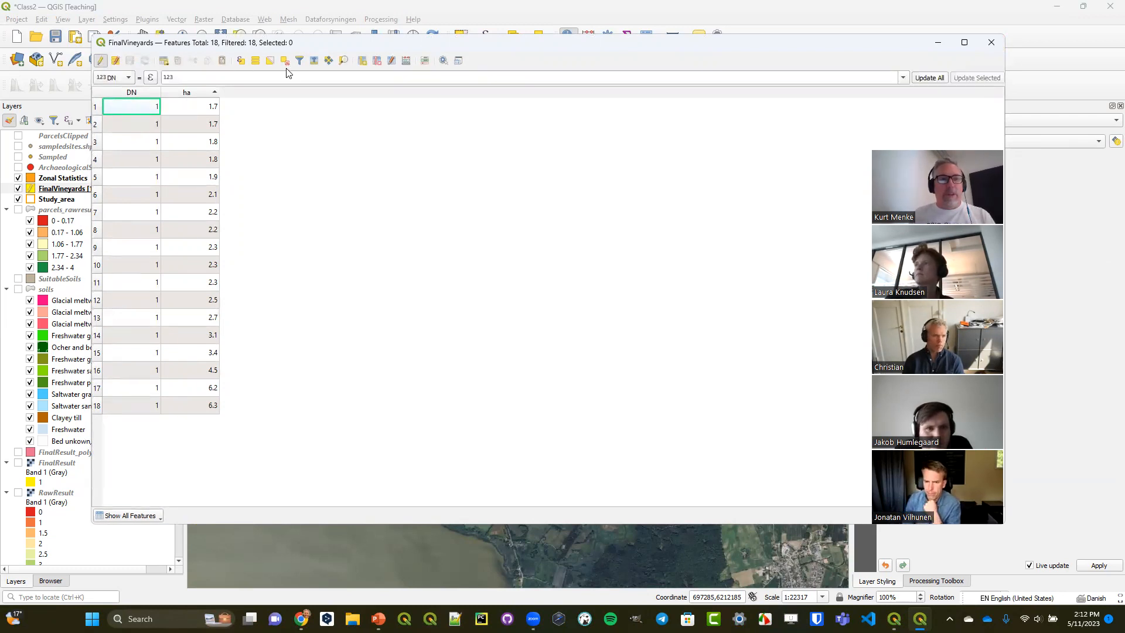
pyautogui.click(363, 63)
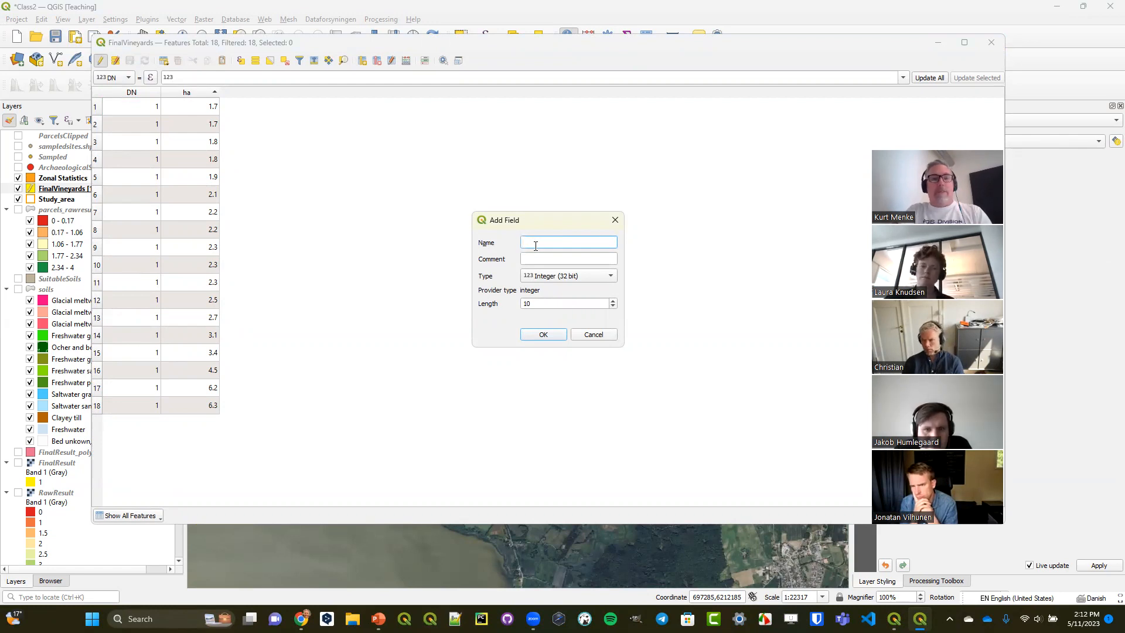
pyautogui.write('fid')
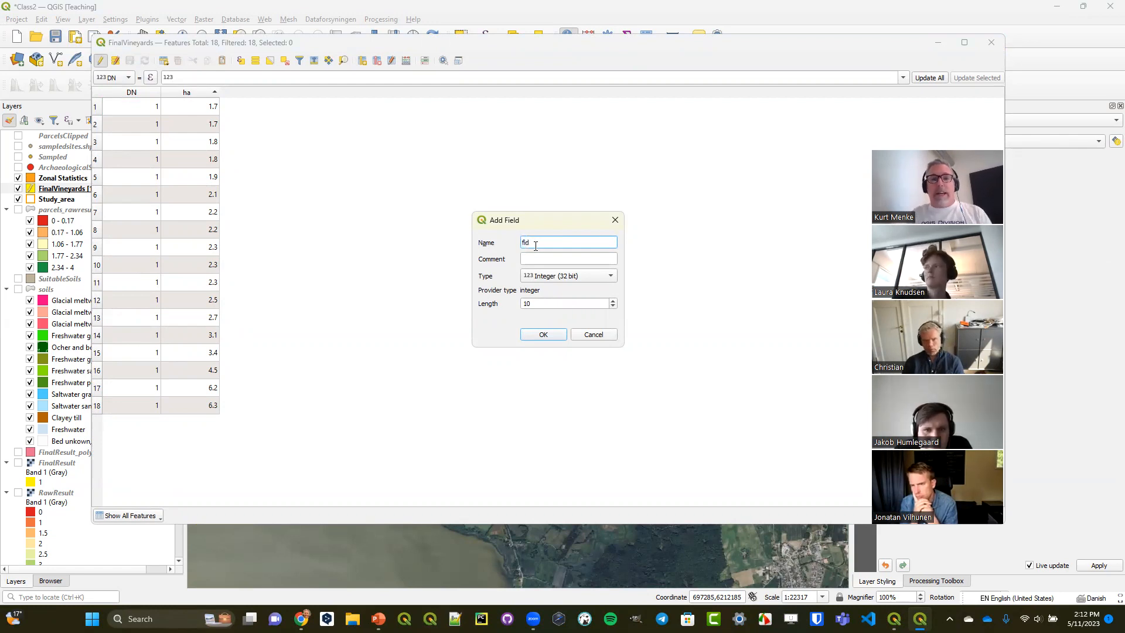
pyautogui.click(543, 334)
# - Fill the fid field of all FinalVineyards features with $id and sort the table by fid
pyautogui.click(120, 77)
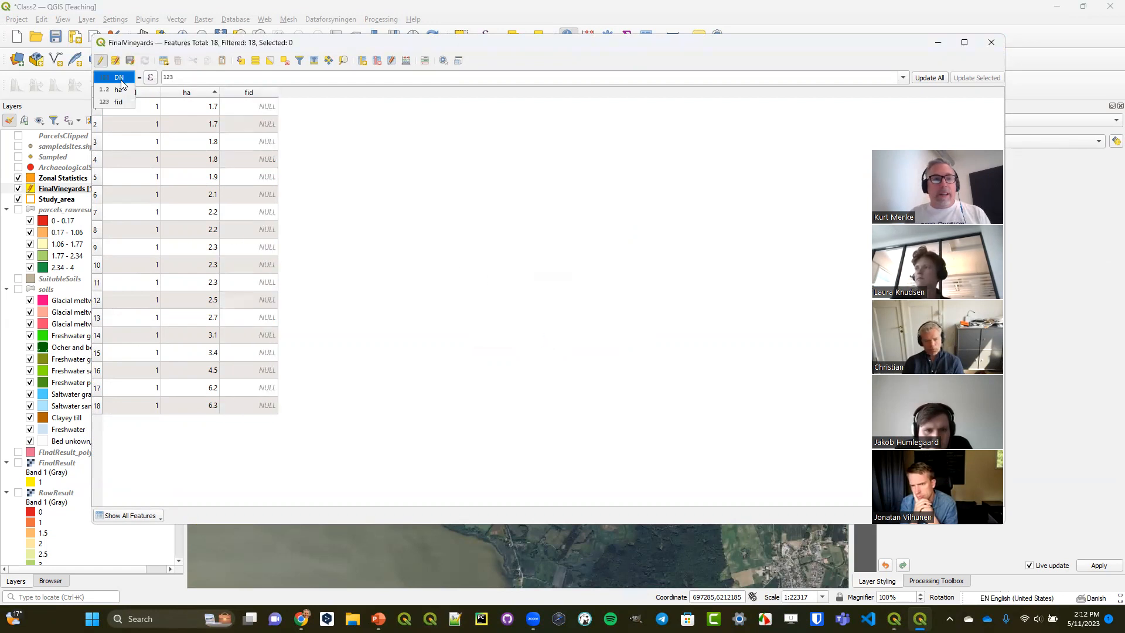
pyautogui.click(129, 104)
pyautogui.click(186, 77)
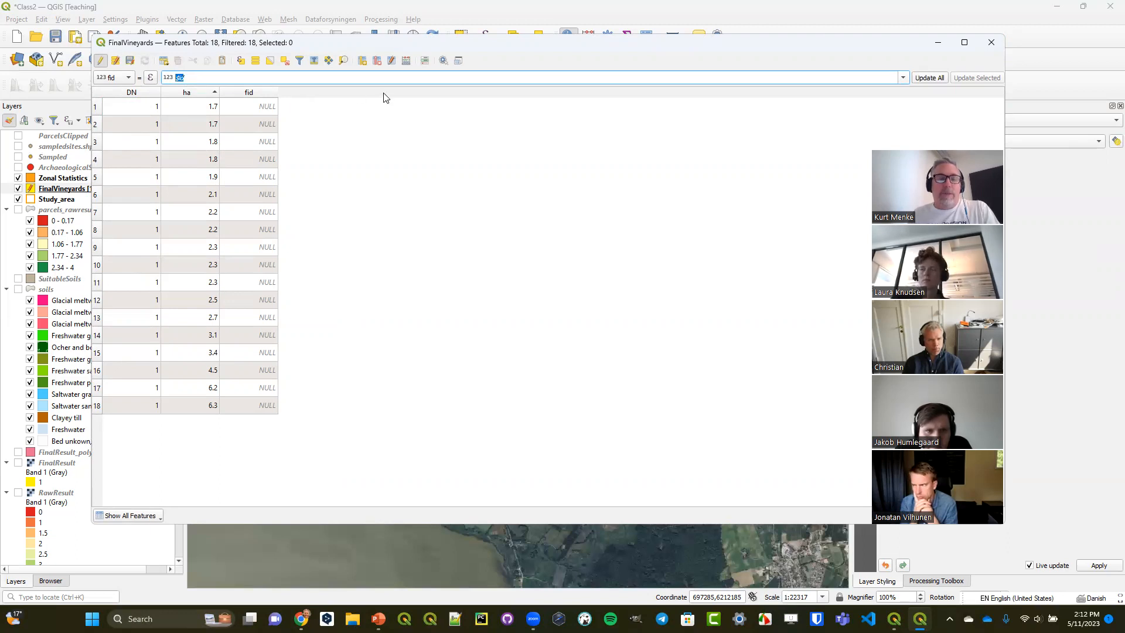
pyautogui.click(927, 79)
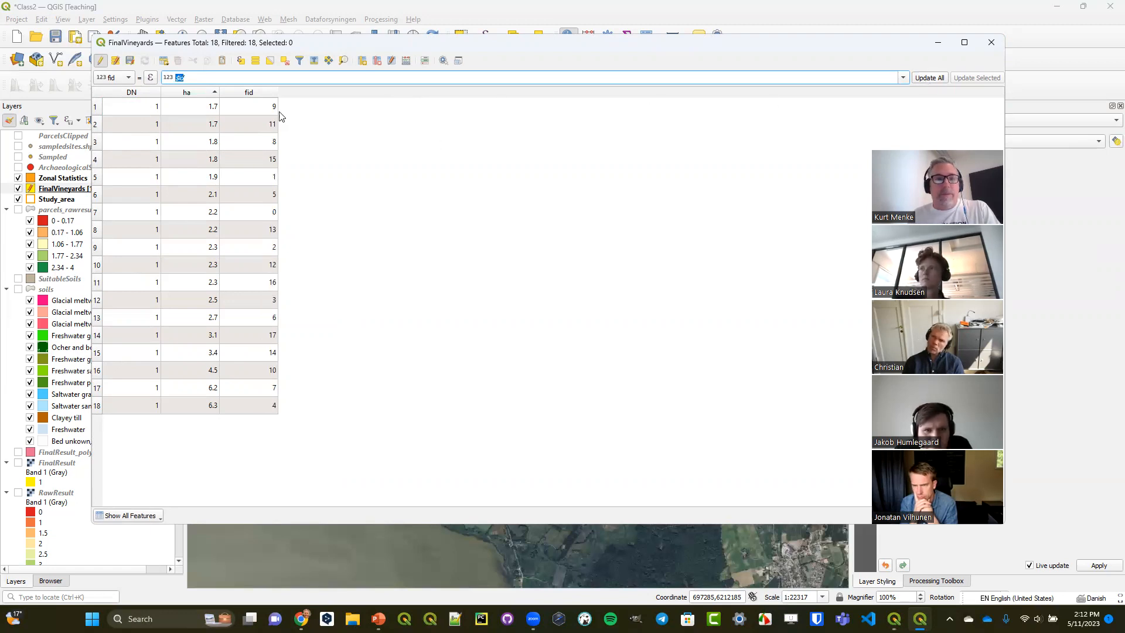
pyautogui.click(266, 92)
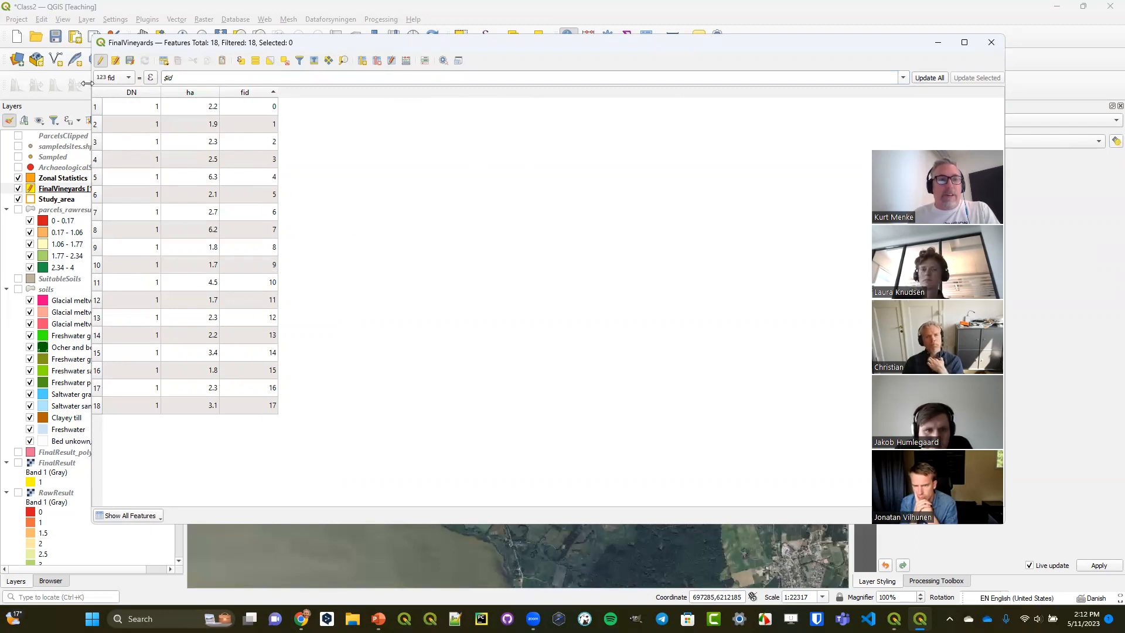
# - Open the Zonal Statistics attribute table for editing and add a whole number field named fid
pyautogui.moveTo(87, 83); pyautogui.dragTo(373, 85)
pyautogui.moveTo(453, 48); pyautogui.dragTo(376, 86)
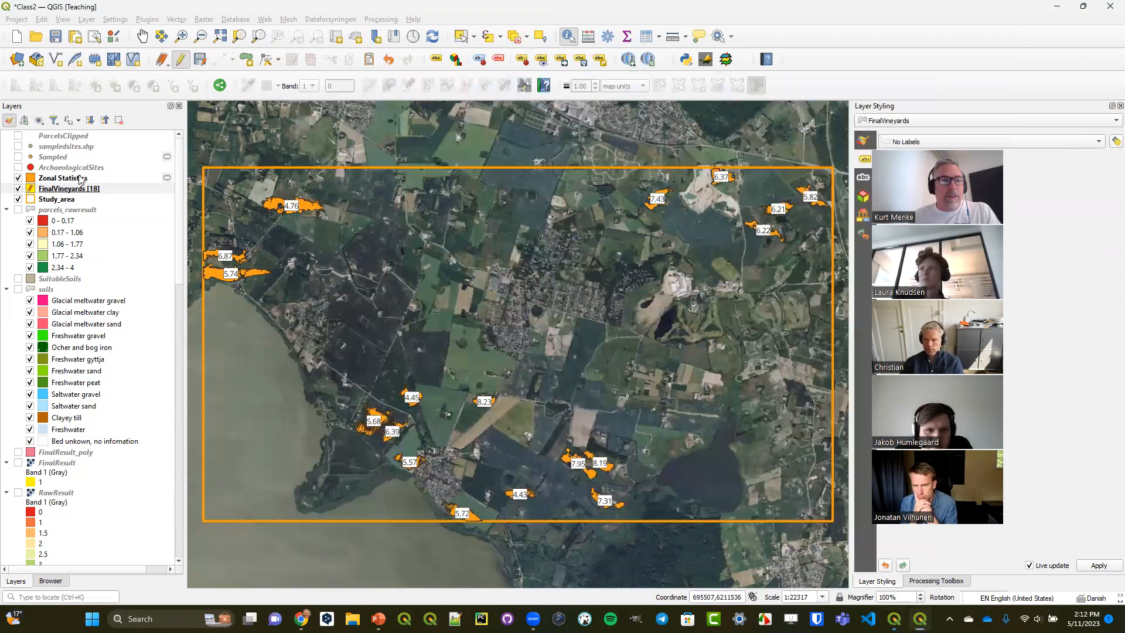
pyautogui.click(81, 178)
pyautogui.click(81, 179)
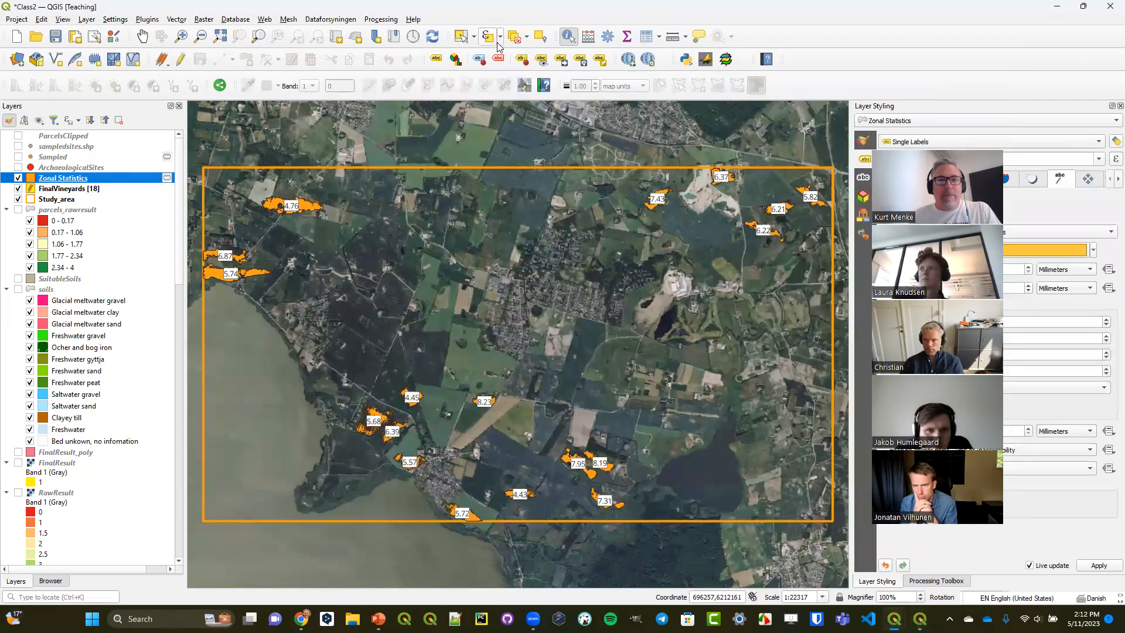
pyautogui.click(649, 35)
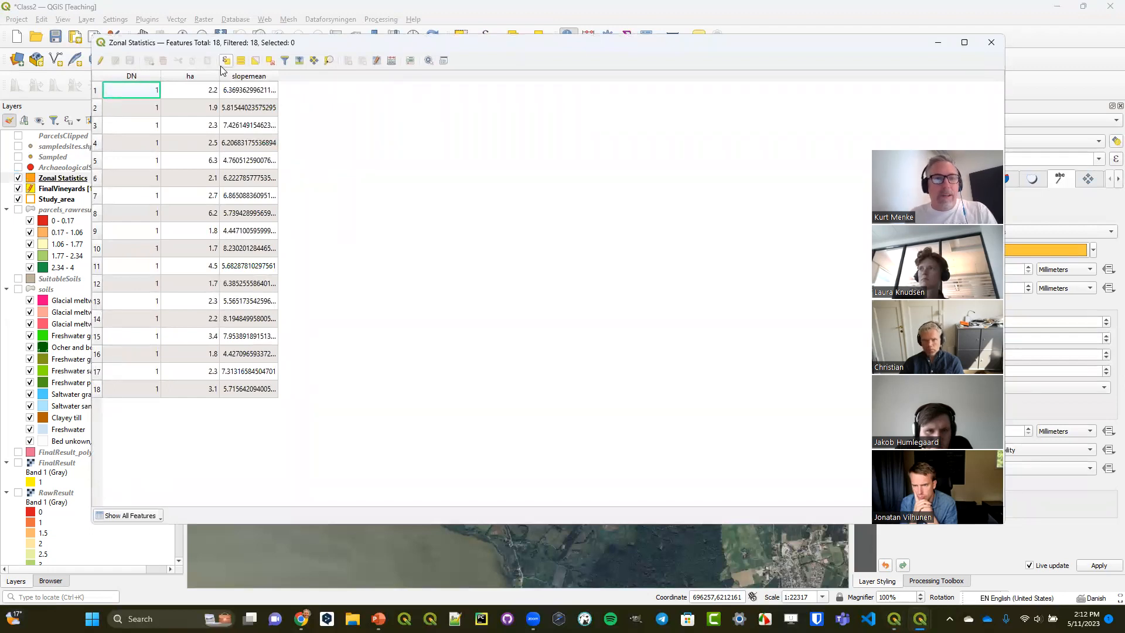
pyautogui.click(102, 62)
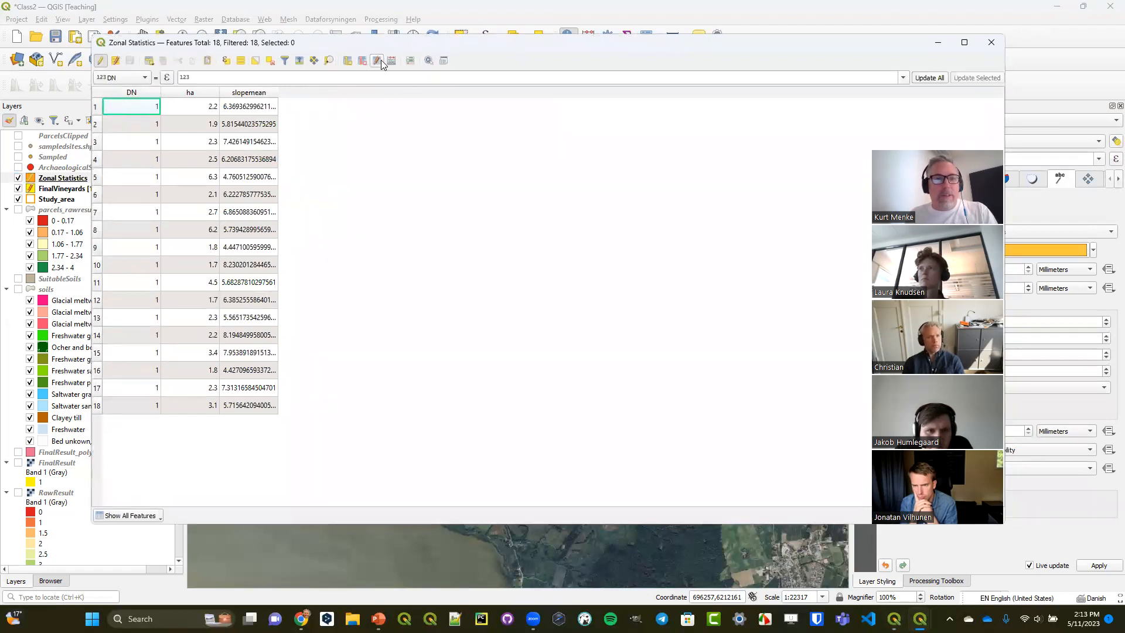
pyautogui.click(348, 60)
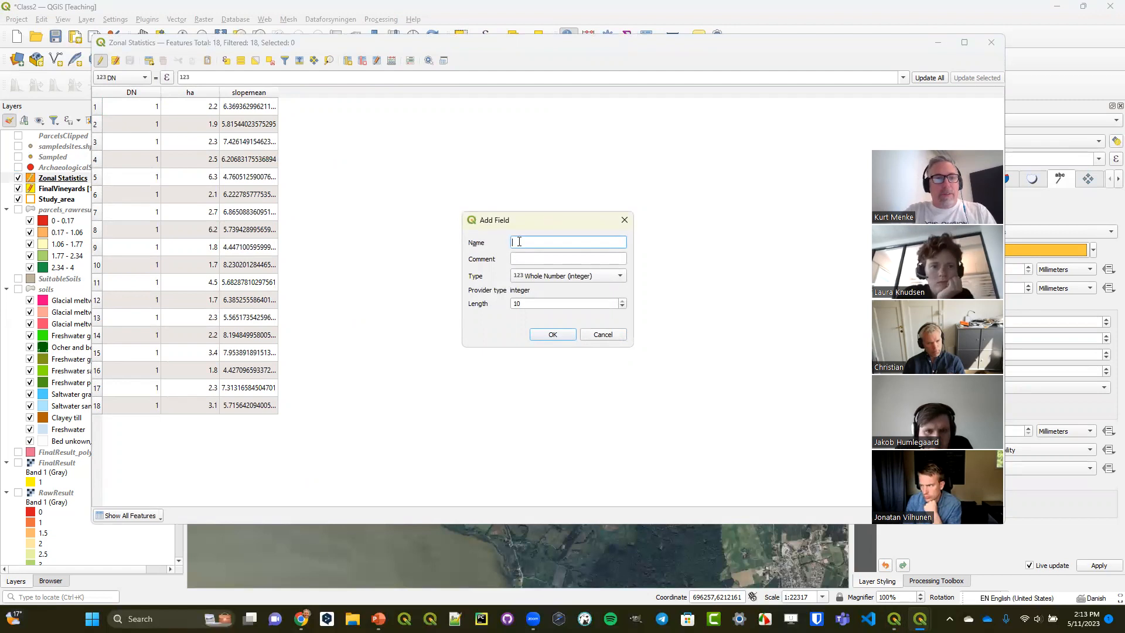
pyautogui.write('fid')
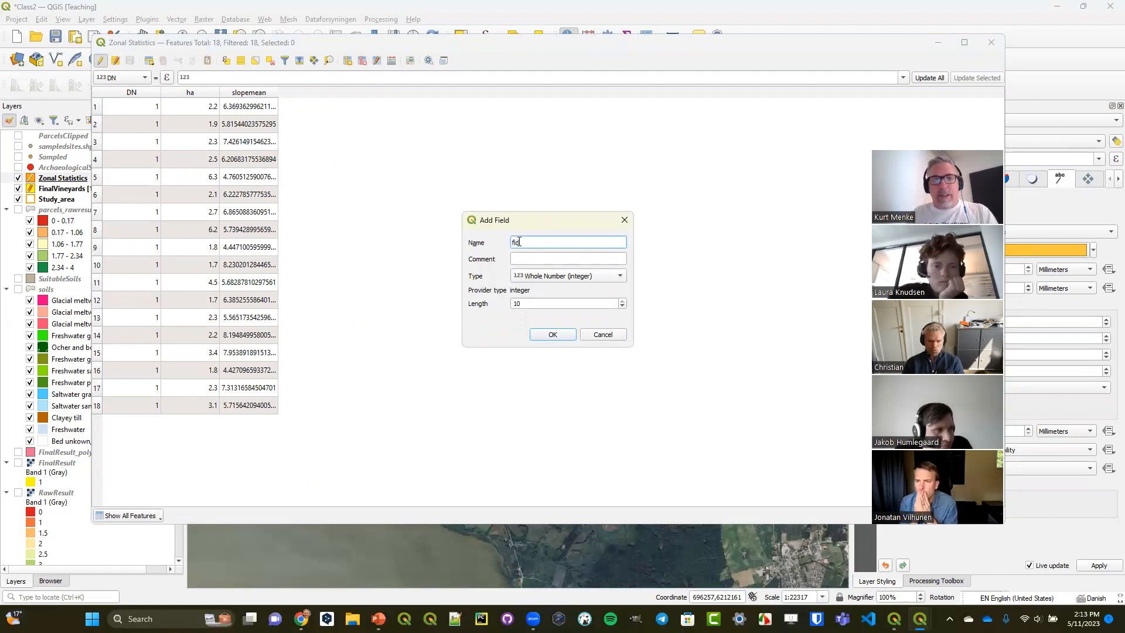
pyautogui.click(551, 335)
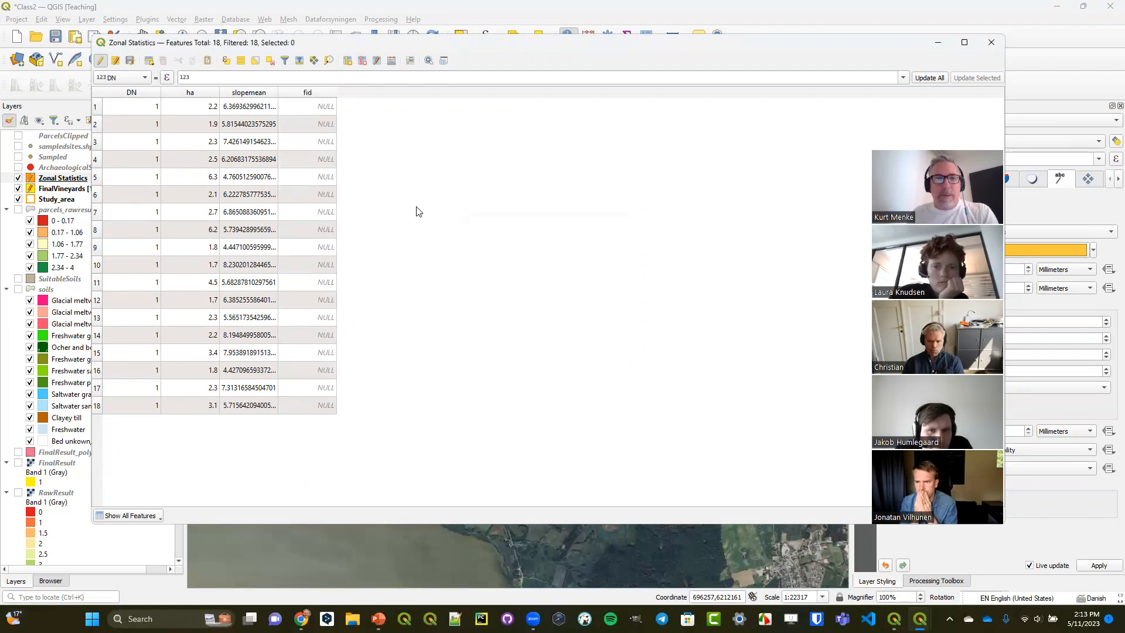
# - Fill the fid field of all Zonal Statistics features with $id and close the attribute table
pyautogui.click(144, 78)
pyautogui.click(117, 116)
pyautogui.click(204, 78)
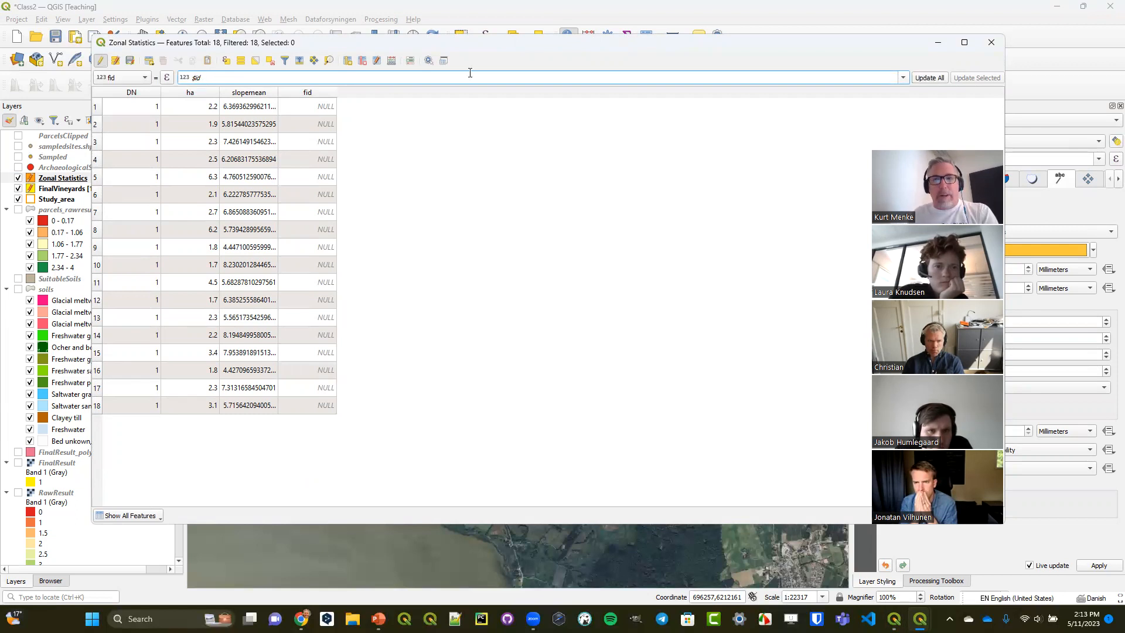
pyautogui.click(939, 78)
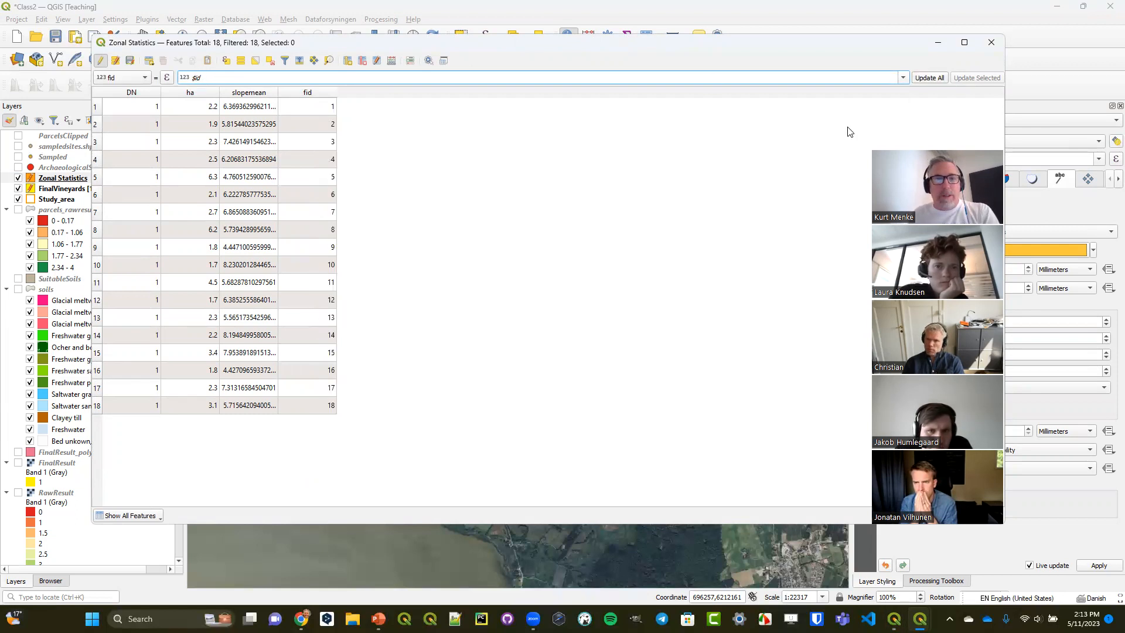
pyautogui.click(991, 42)
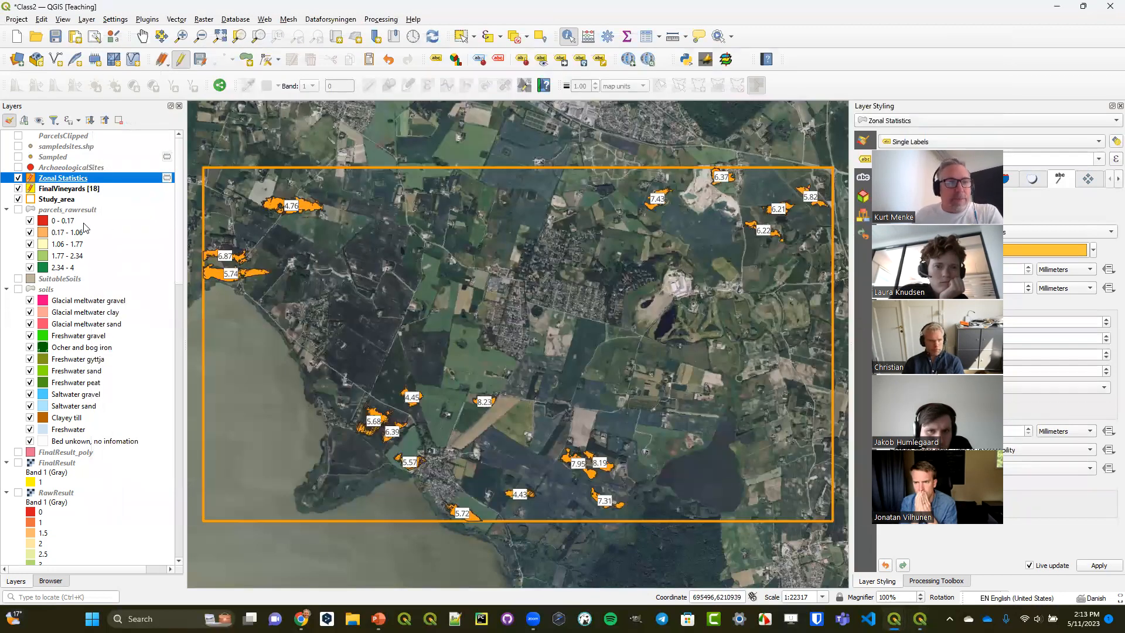
# - Turn on single labels for the FinalVineyards layer using the fid field, with a rectangular background drawn behind them
pyautogui.click(67, 188)
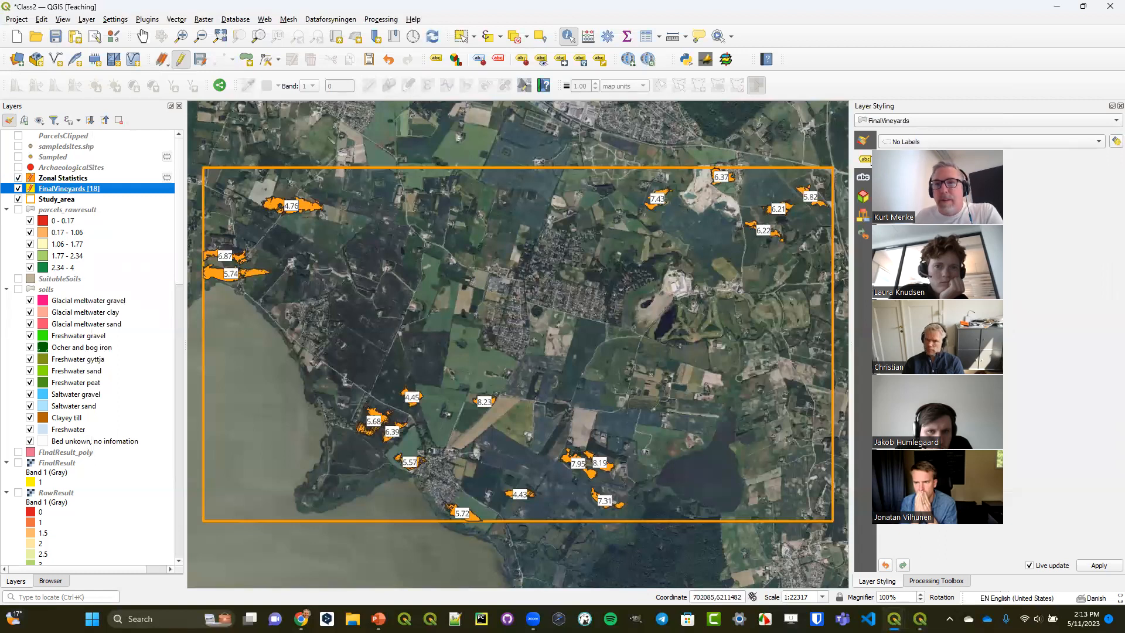
pyautogui.click(916, 141)
pyautogui.click(932, 154)
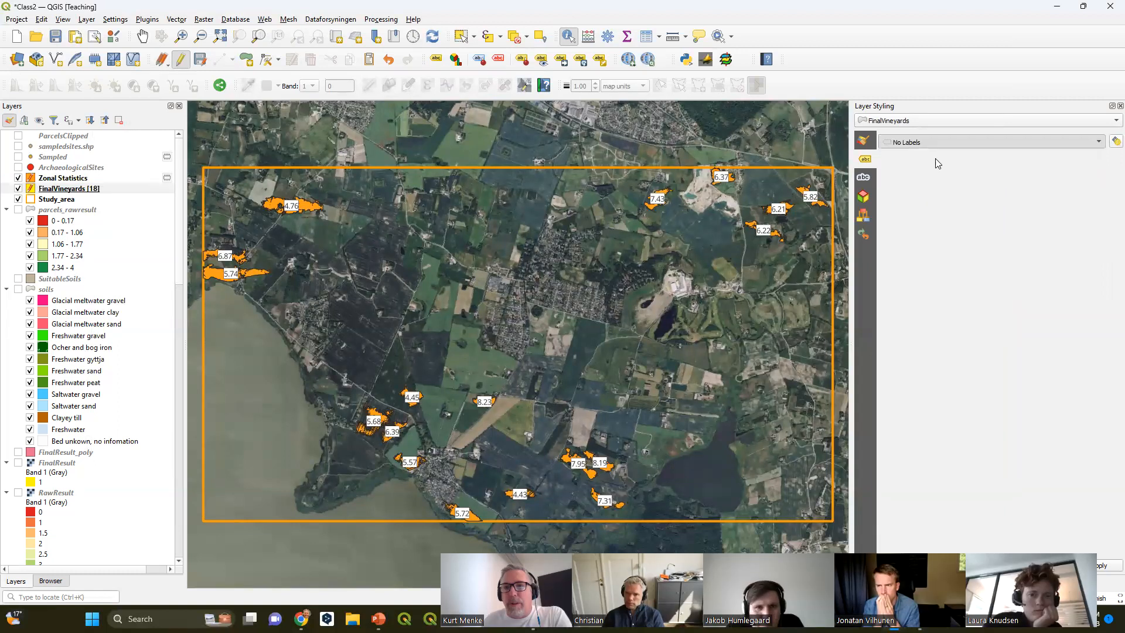
pyautogui.click(1010, 159)
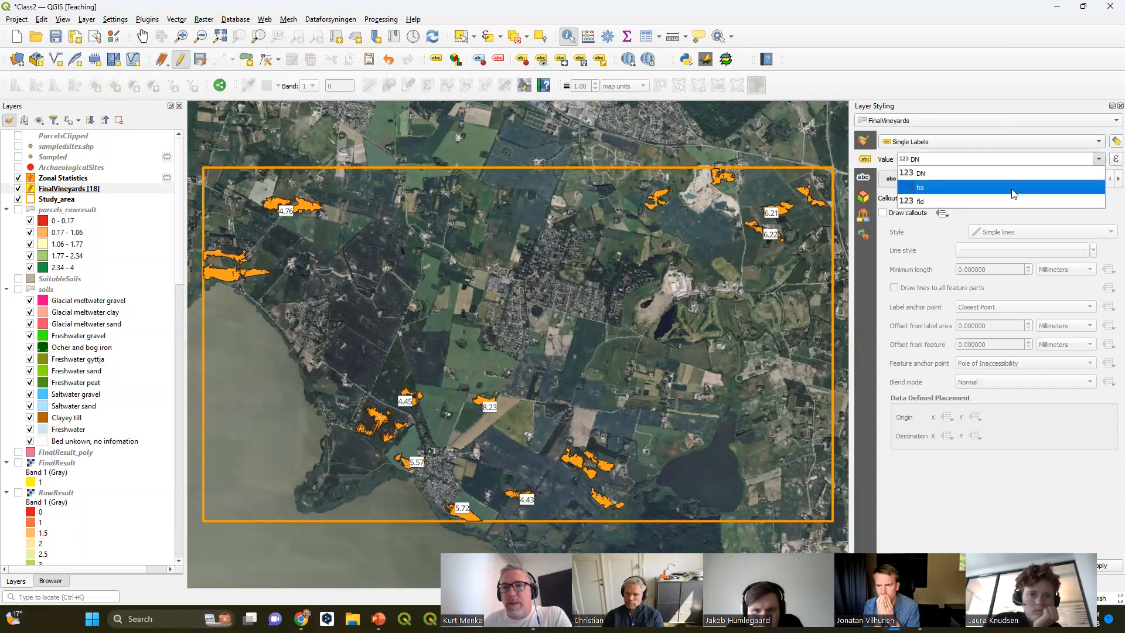
pyautogui.click(1003, 201)
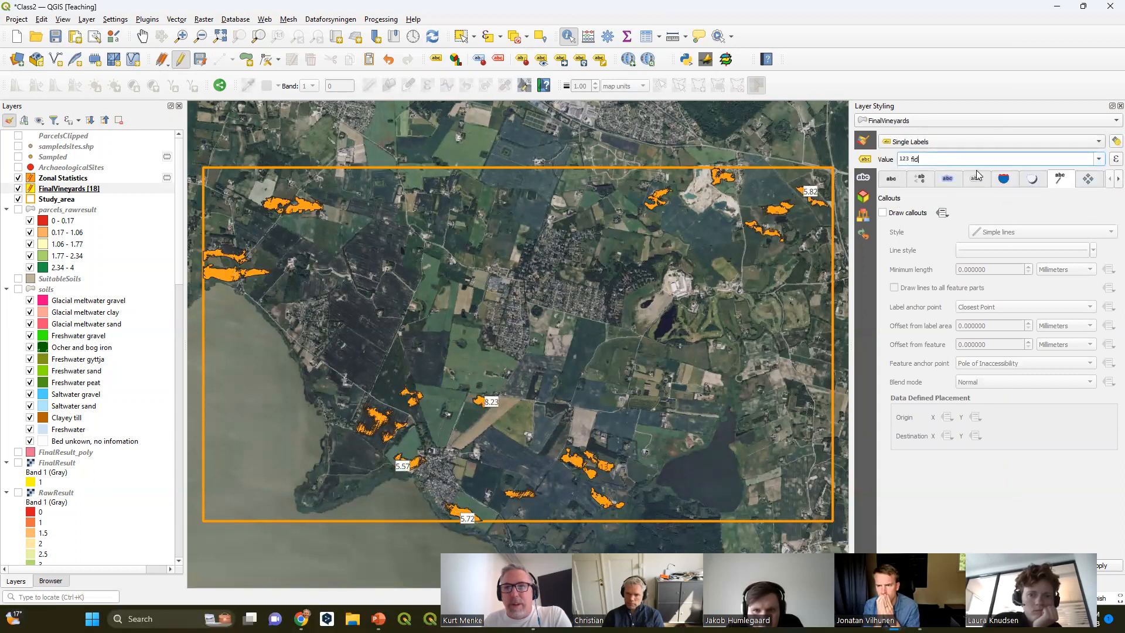
pyautogui.click(1003, 178)
pyautogui.click(918, 214)
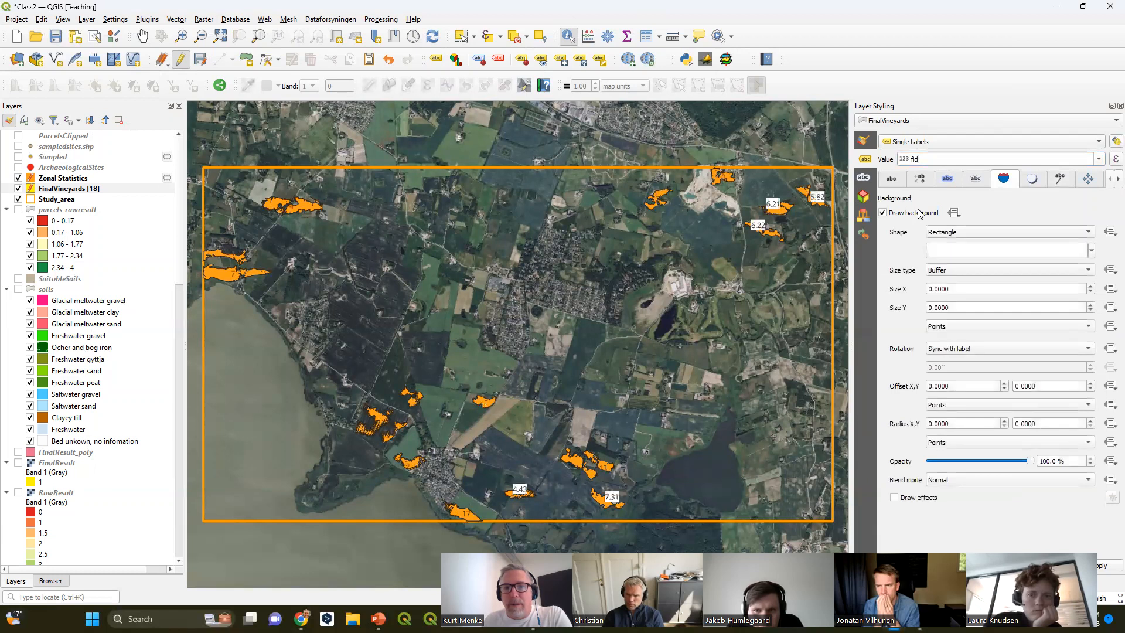
# - Change the label value of the Zonal Statistics layer to the fid field
pyautogui.click(64, 178)
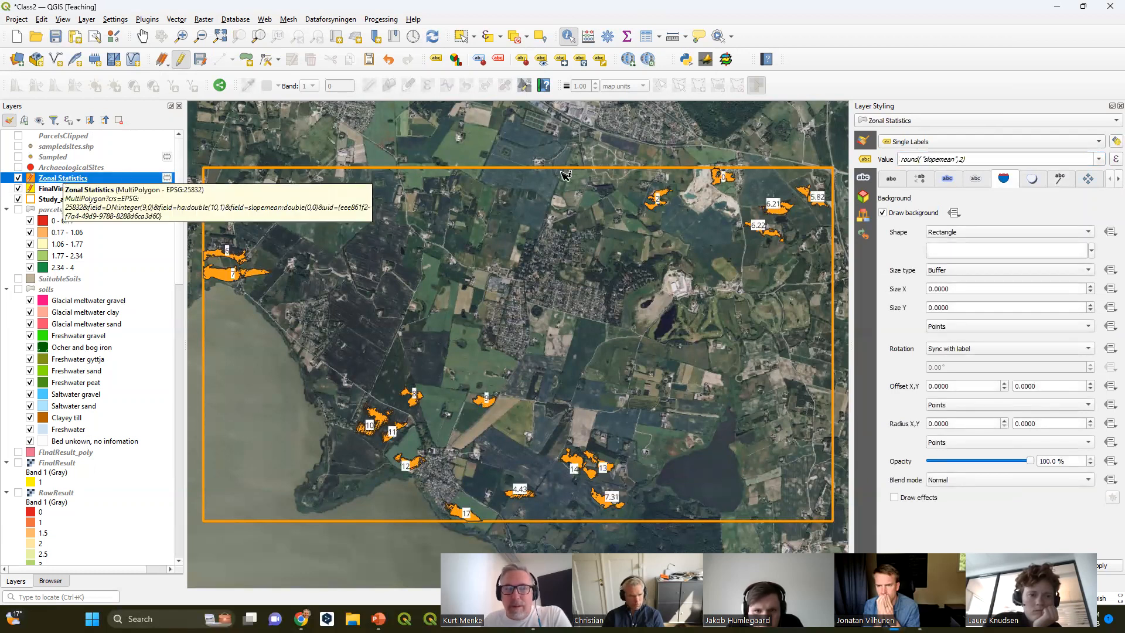
pyautogui.click(1099, 159)
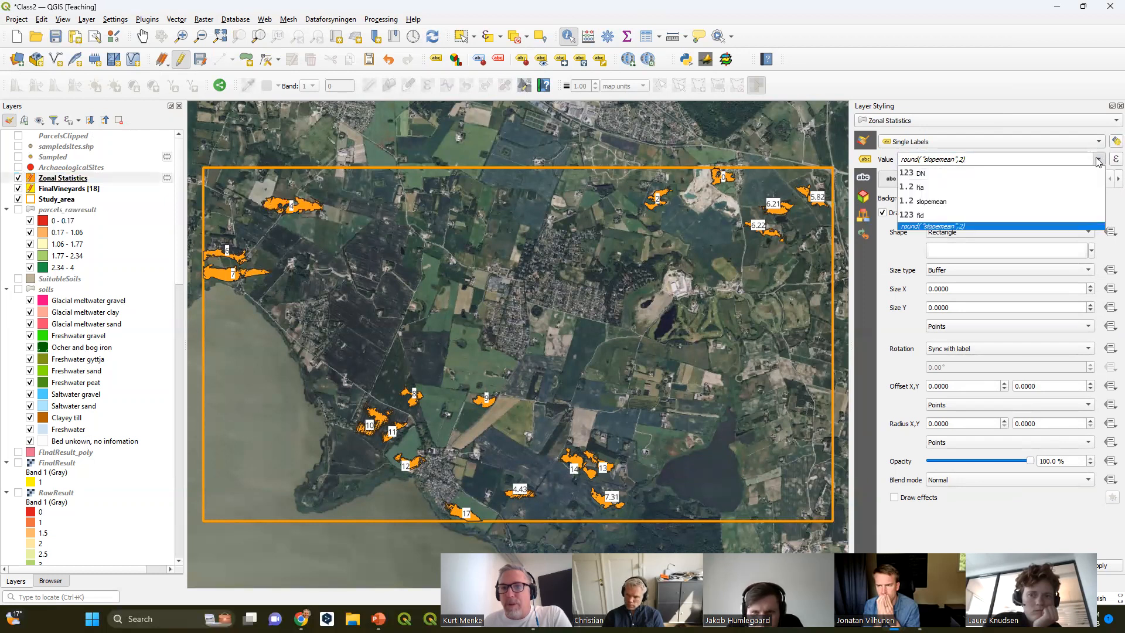
pyautogui.click(1026, 219)
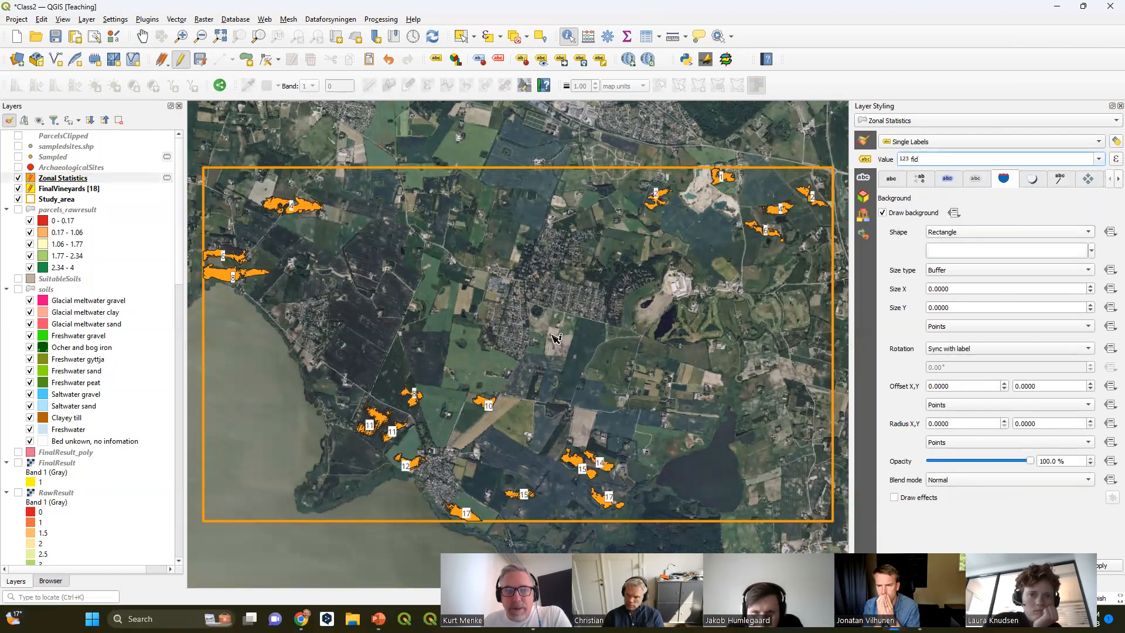
# - Toggle the Zonal Statistics layer's visibility repeatedly to compare its fid labels with those of FinalVineyards
pyautogui.click(18, 179)
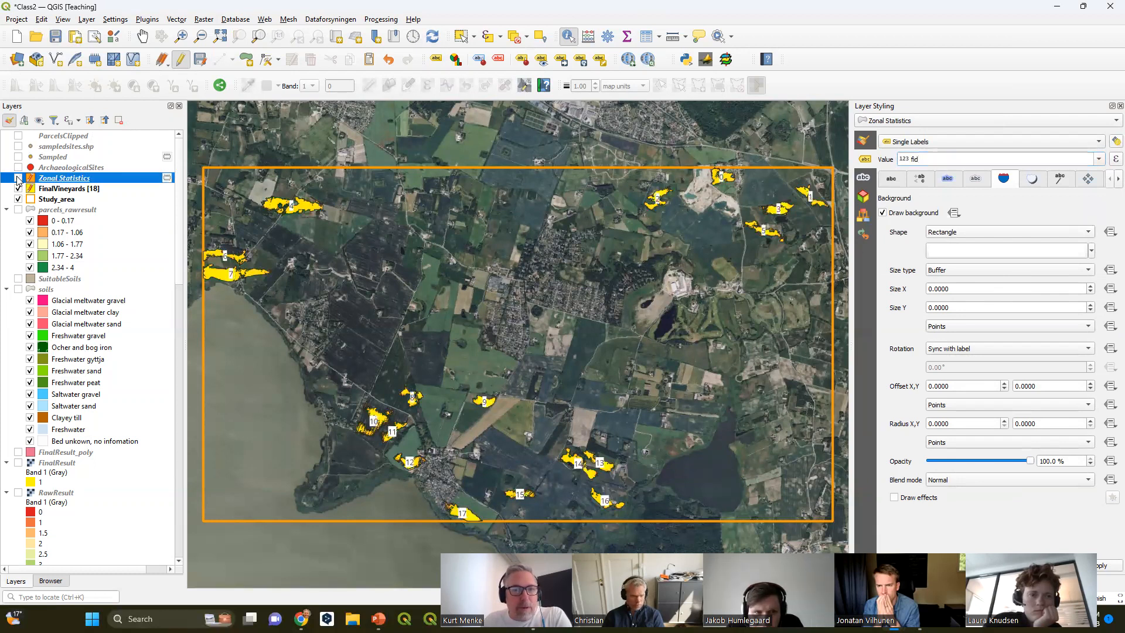
pyautogui.click(19, 179)
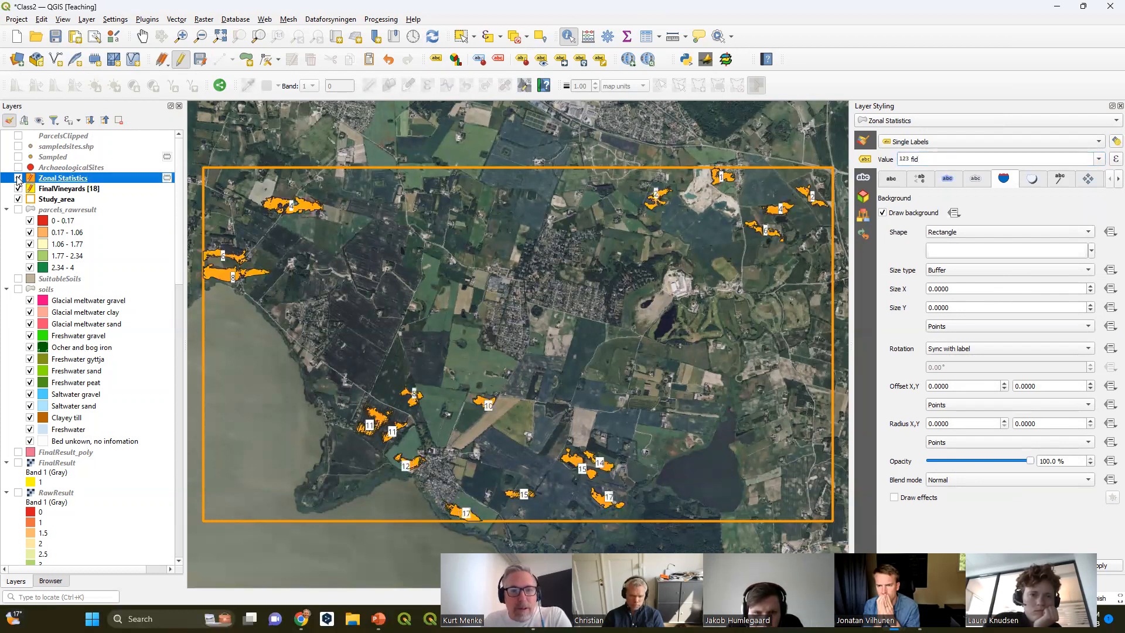
pyautogui.click(18, 179)
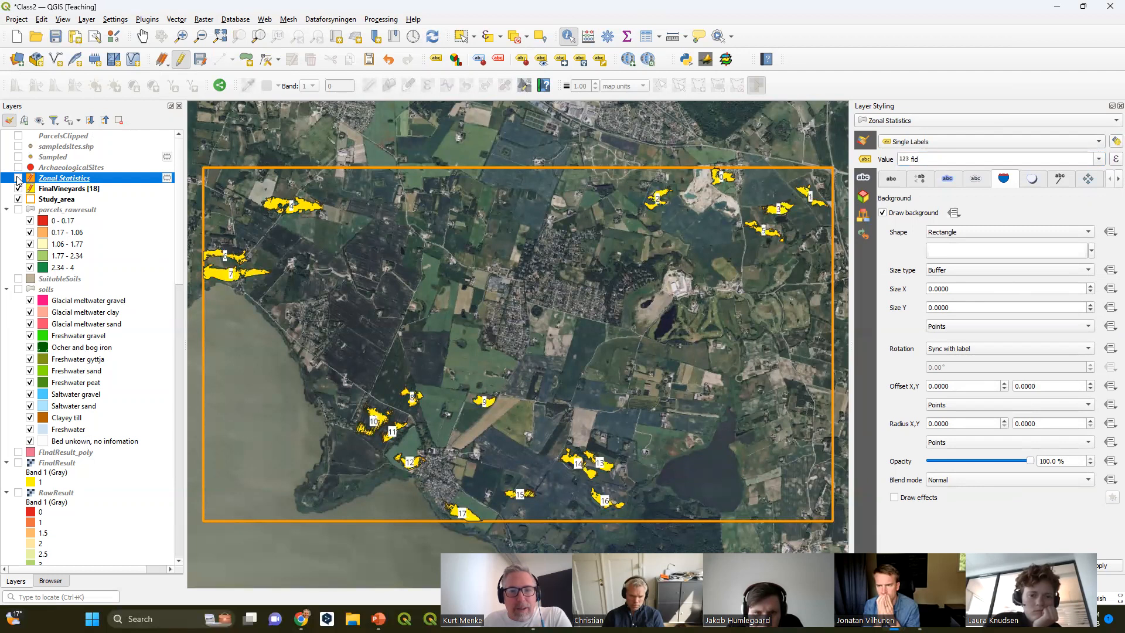
pyautogui.click(18, 179)
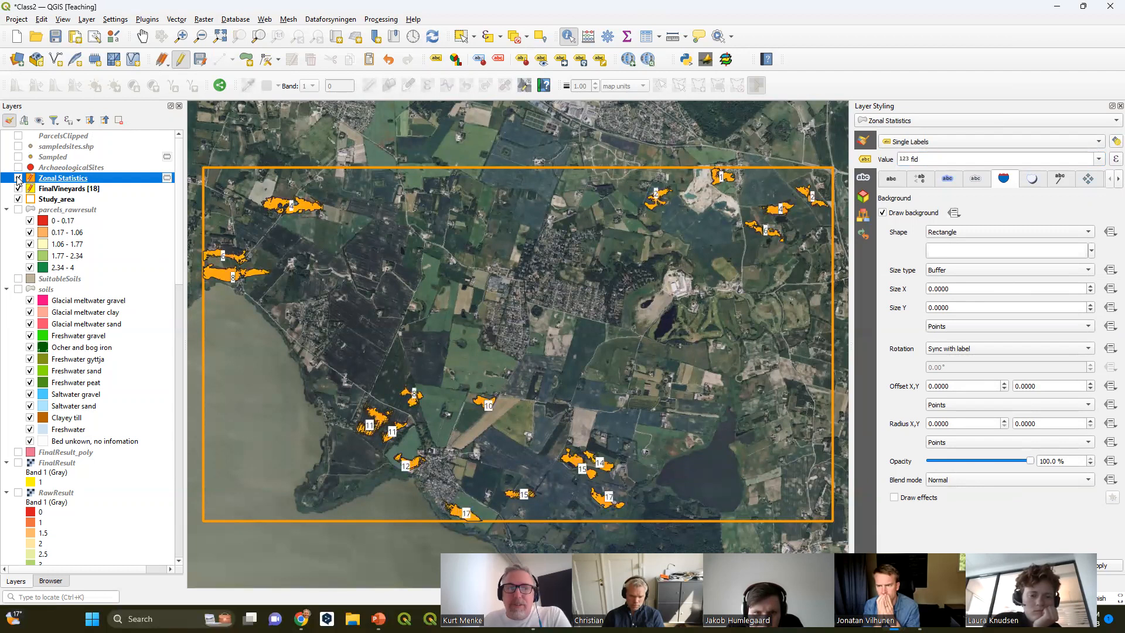
pyautogui.click(19, 178)
pyautogui.click(18, 179)
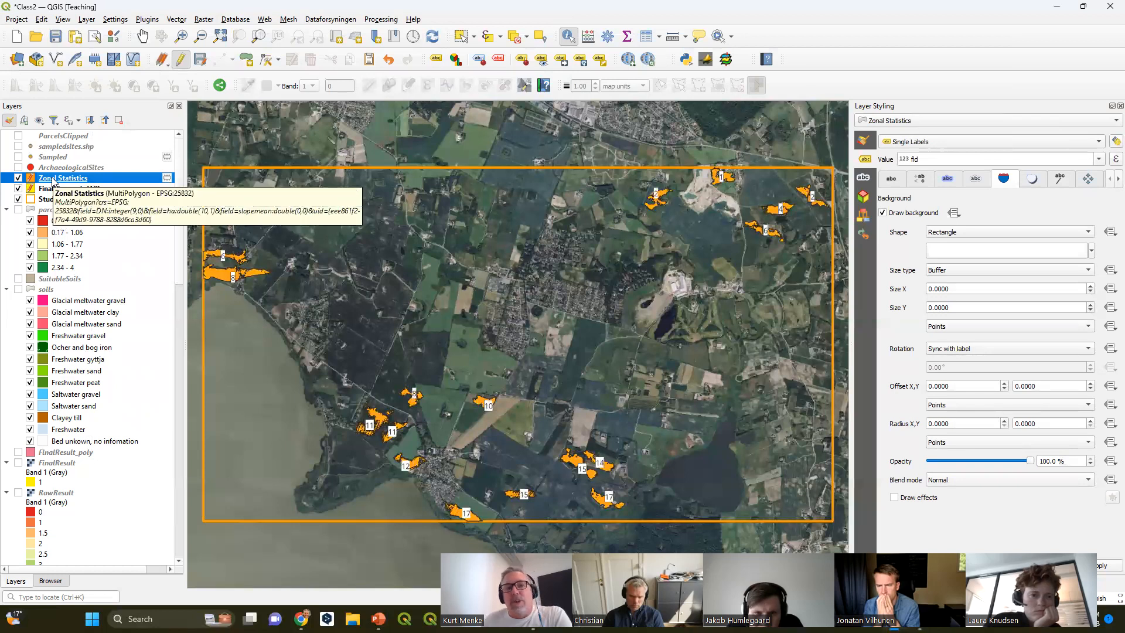
# - Stop editing the Zonal Statistics and FinalVineyards layers and save the changes to both
pyautogui.click(181, 59)
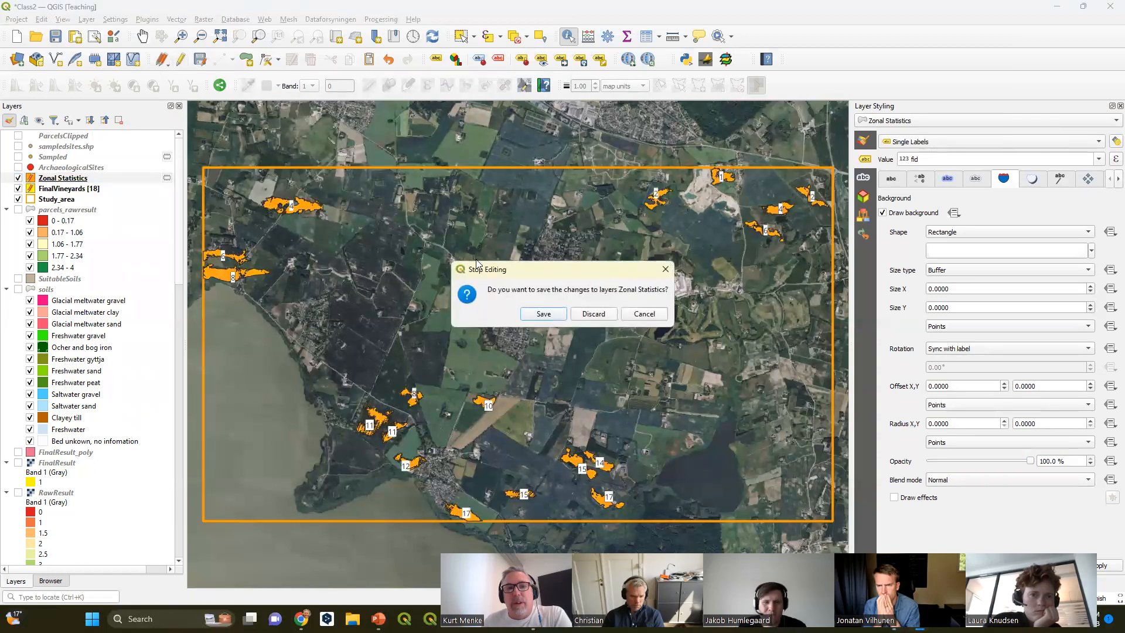
pyautogui.click(548, 317)
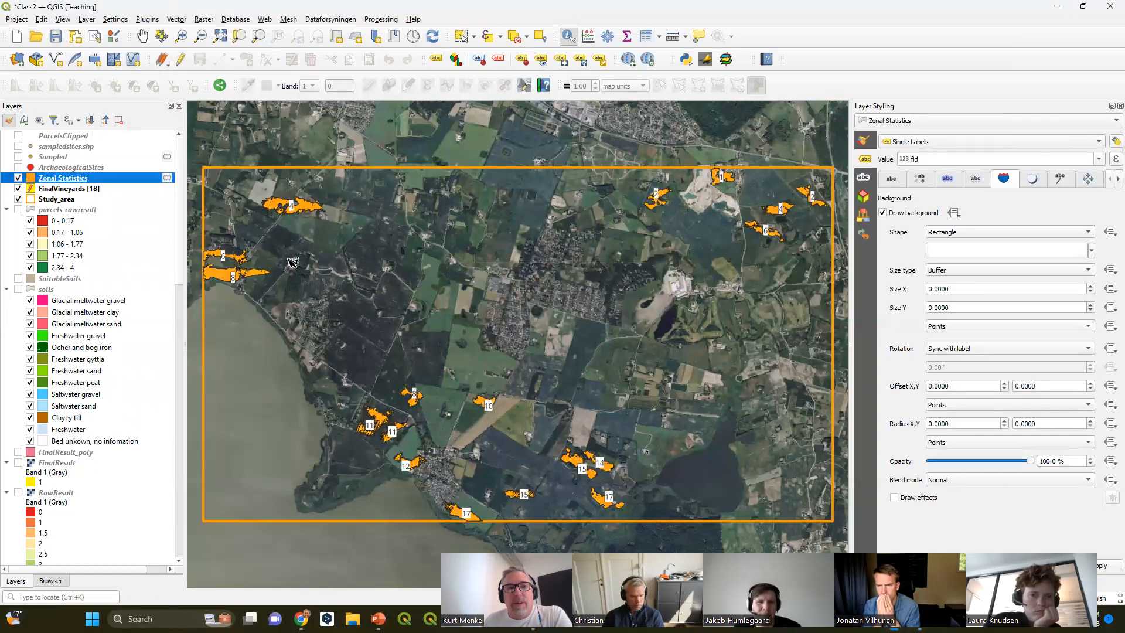
pyautogui.click(67, 190)
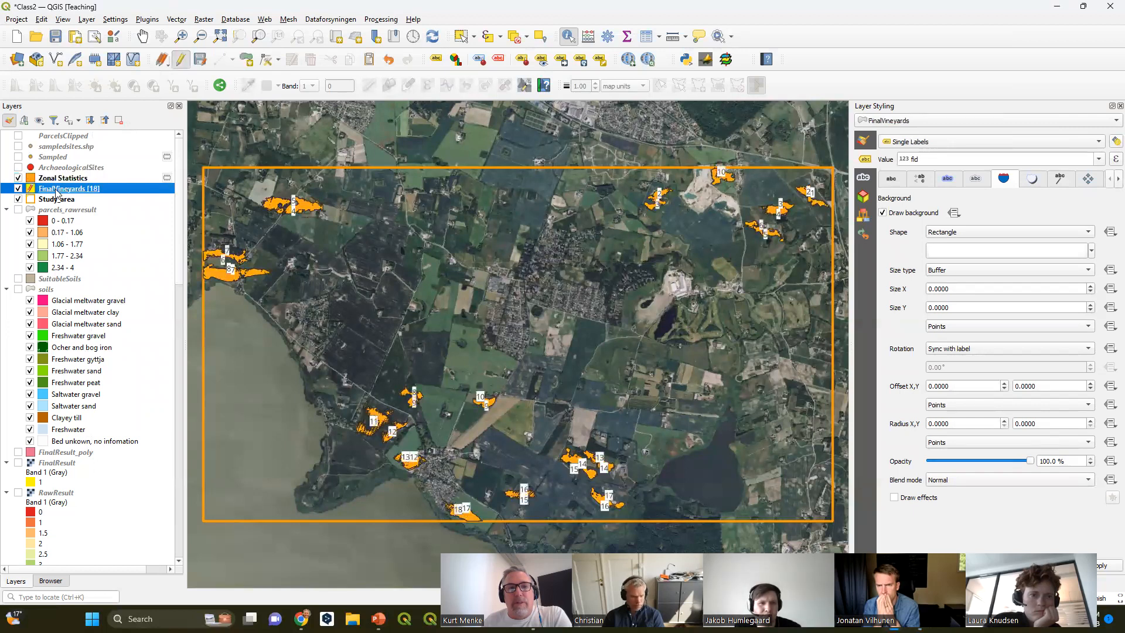
pyautogui.click(181, 59)
pyautogui.click(544, 315)
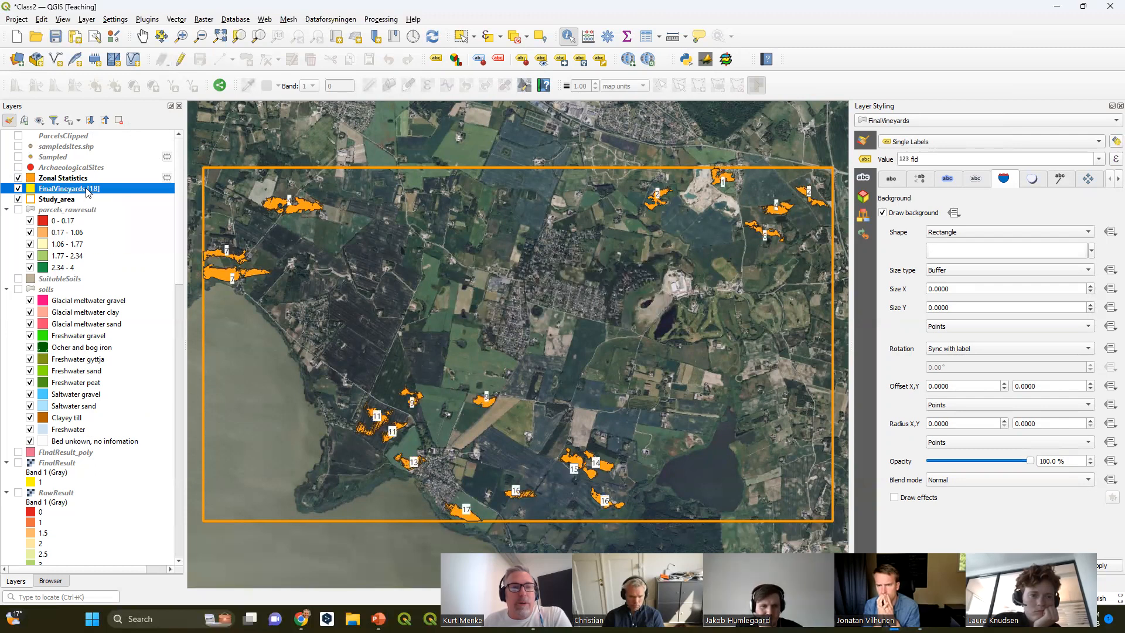
# - Add a vector join to the FinalVineyards layer with Zonal Statistics as join layer and fid as both join and target field
pyautogui.doubleClick(86, 190)
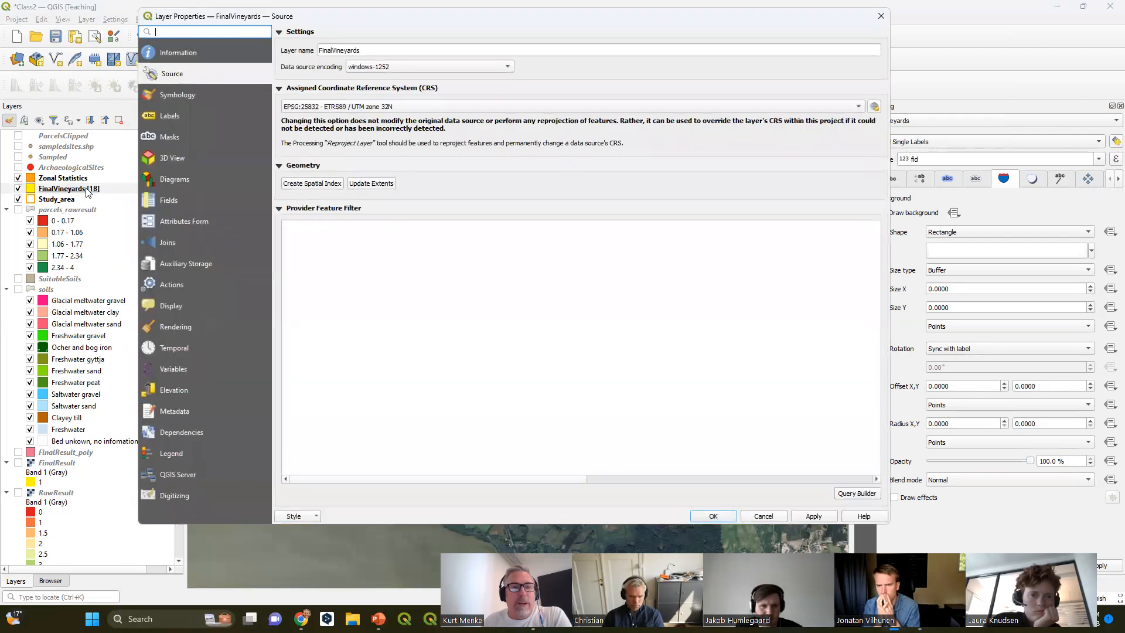
pyautogui.click(166, 243)
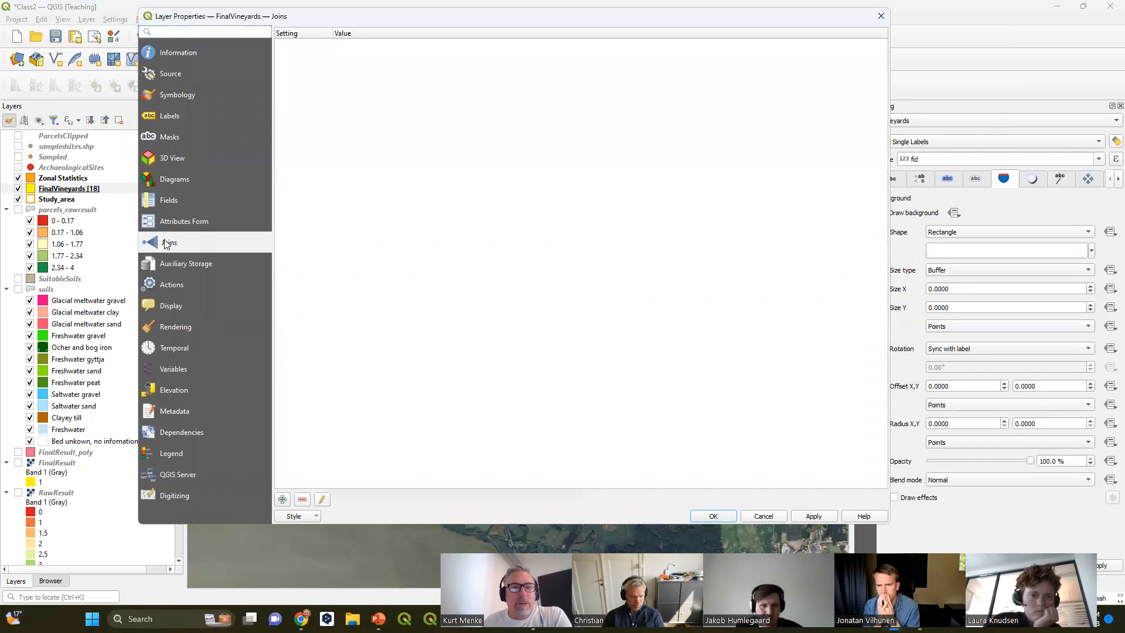
pyautogui.click(283, 499)
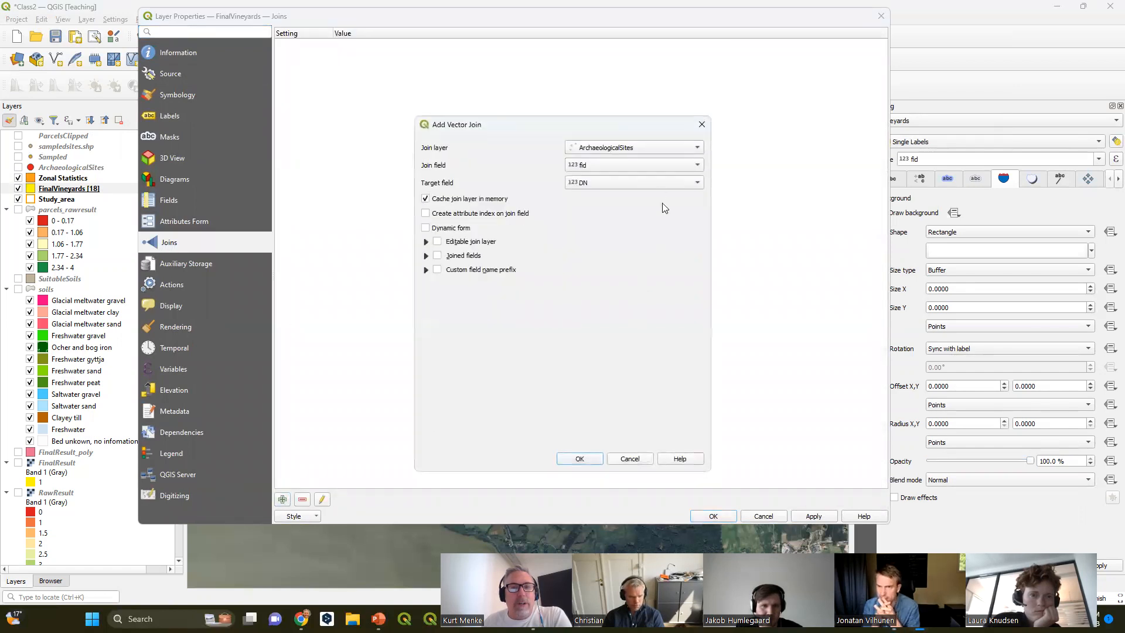
pyautogui.click(641, 149)
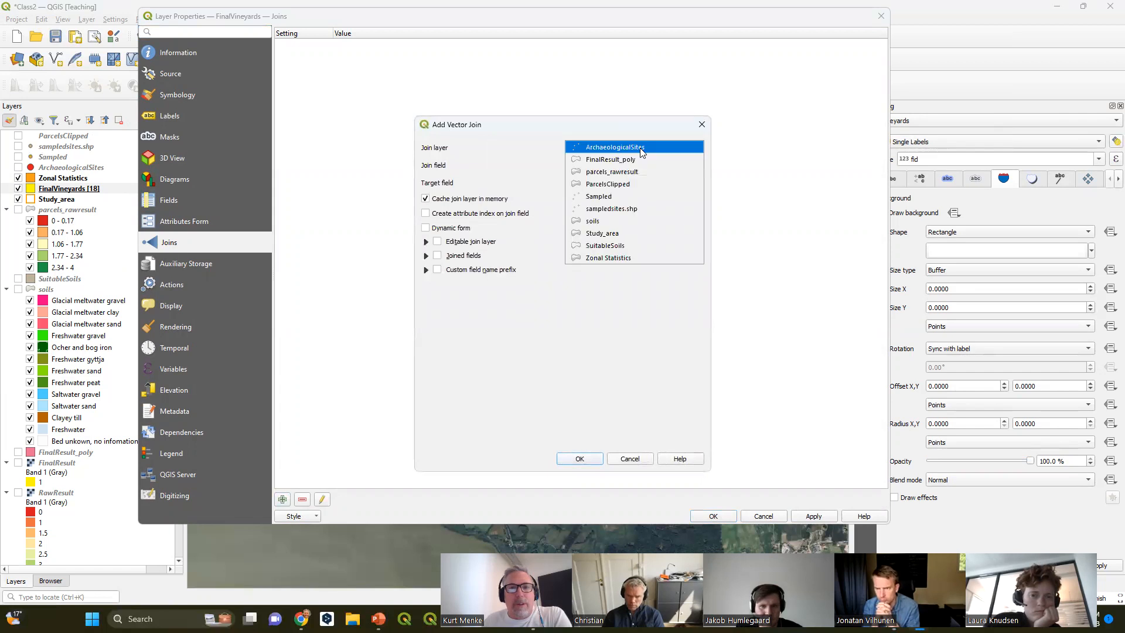
pyautogui.click(627, 258)
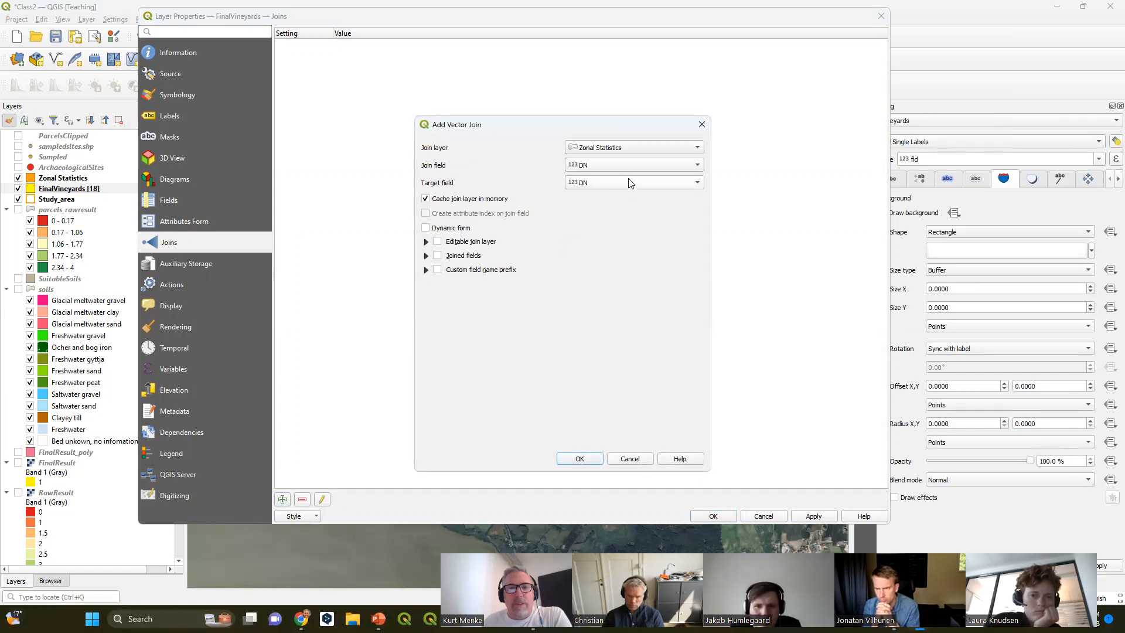
pyautogui.click(610, 165)
pyautogui.click(608, 201)
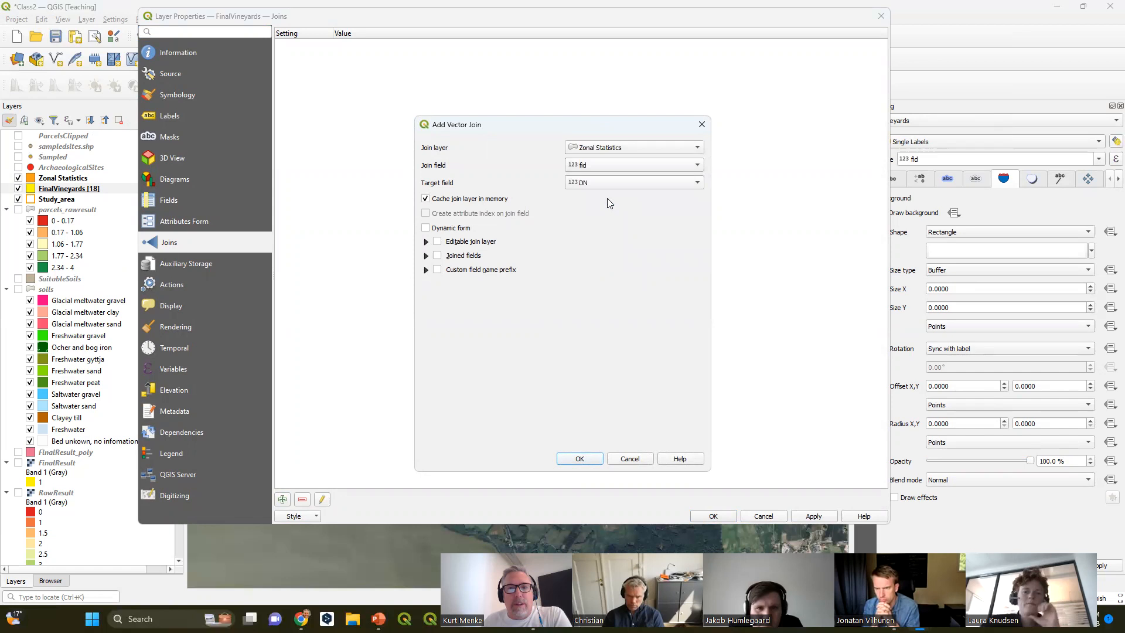
pyautogui.click(609, 183)
pyautogui.click(608, 203)
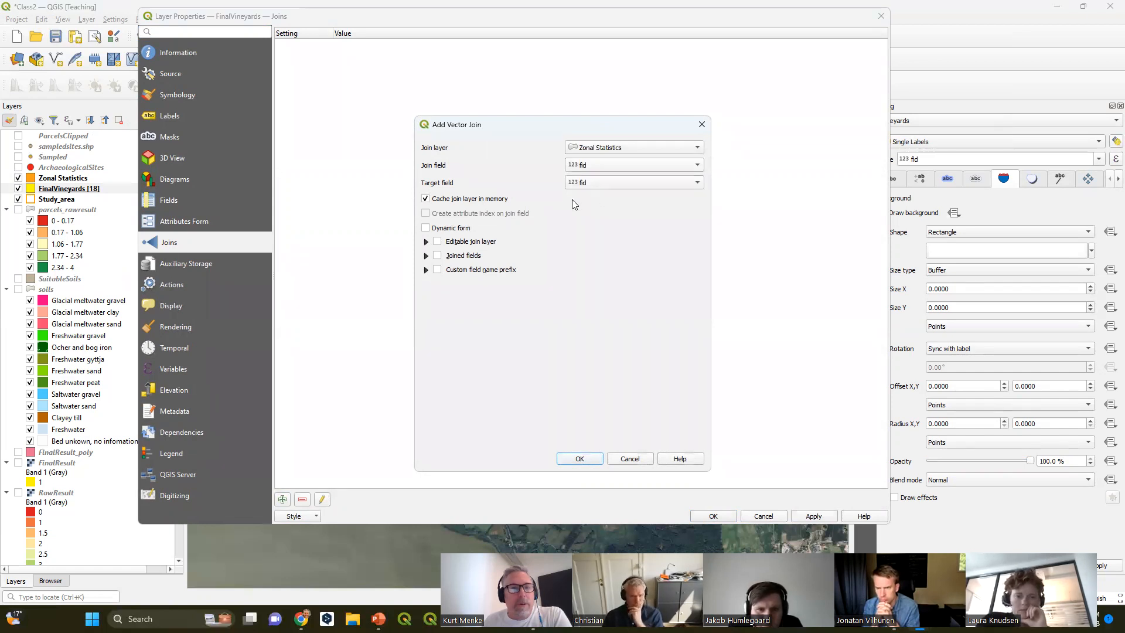
pyautogui.click(577, 460)
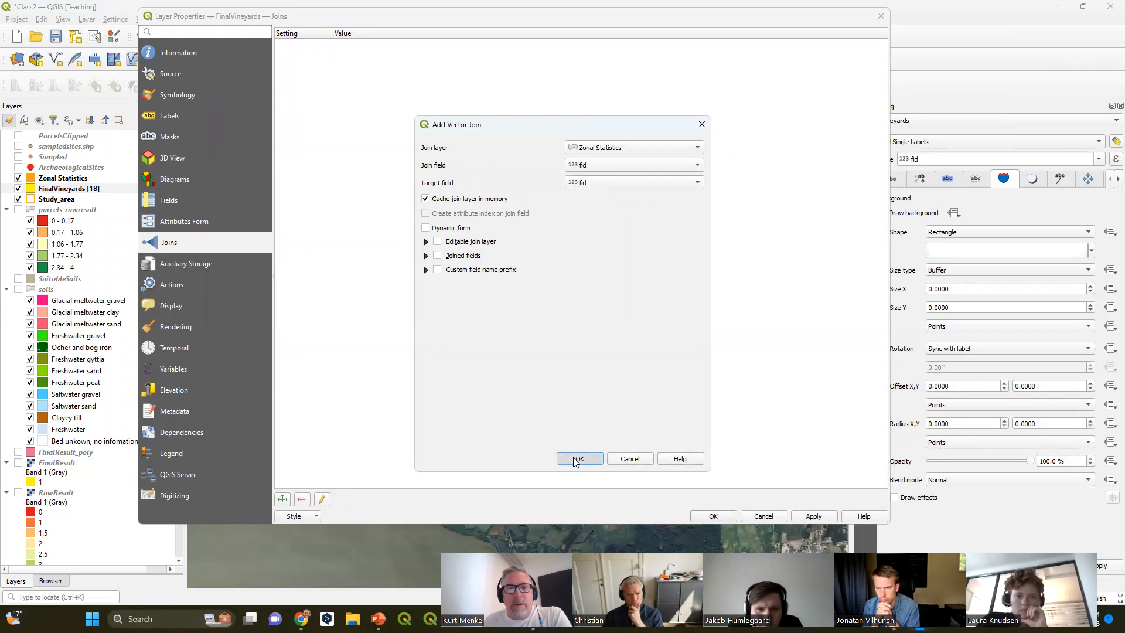
# - Apply the FinalVineyards join and examine the joined slope values in its attribute table, ordered by fid
pyautogui.click(714, 515)
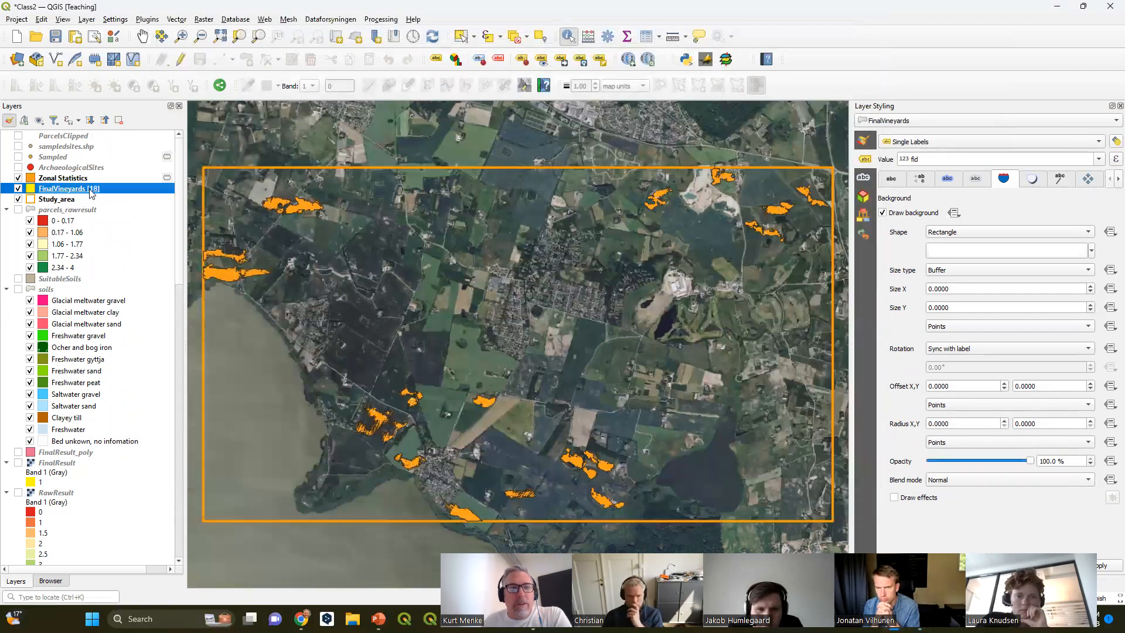
pyautogui.click(650, 37)
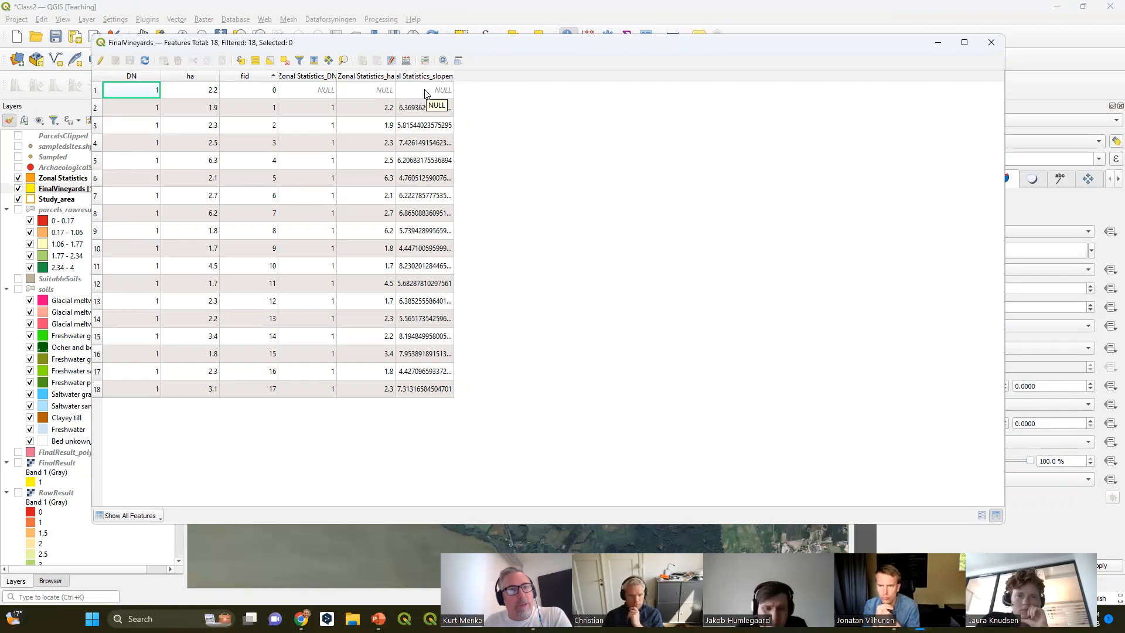
pyautogui.click(245, 76)
pyautogui.click(245, 77)
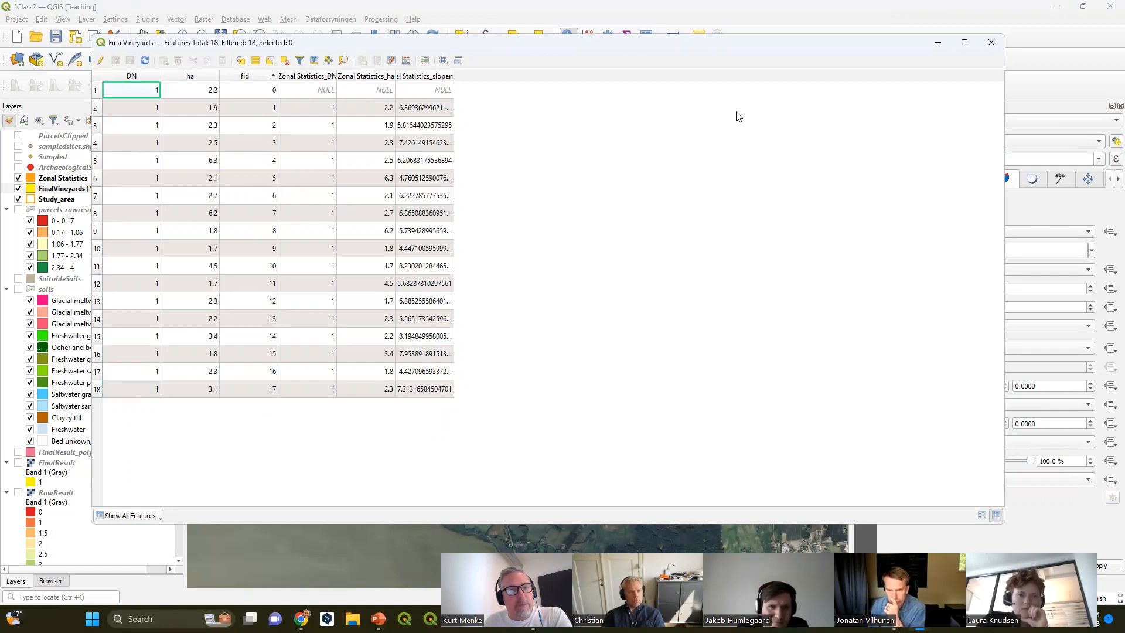
pyautogui.click(991, 42)
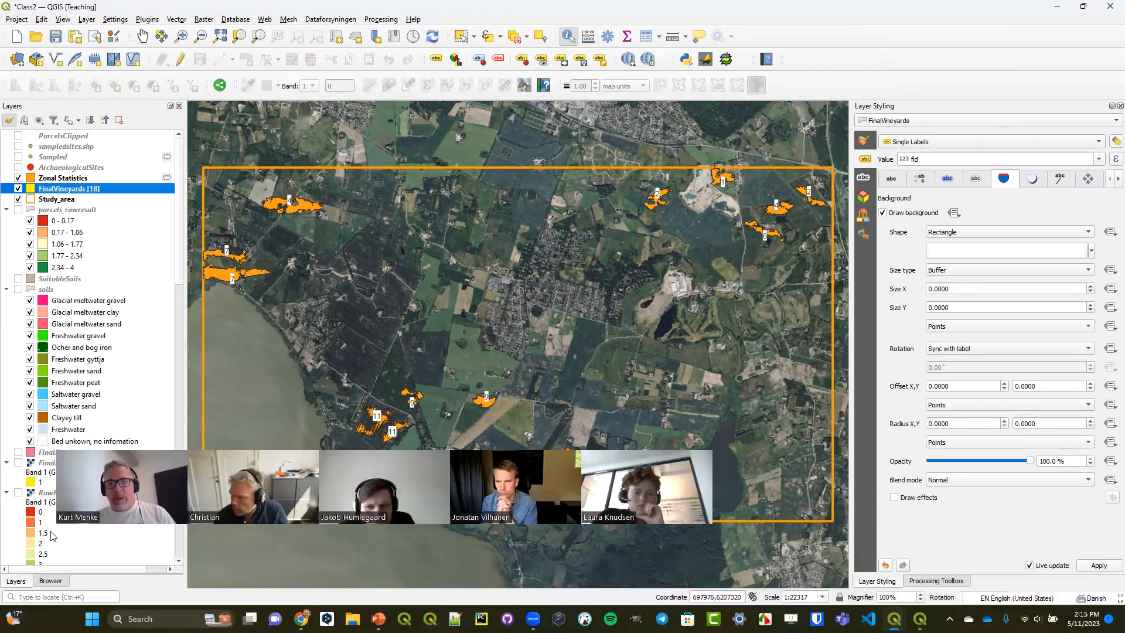
pyautogui.click(936, 581)
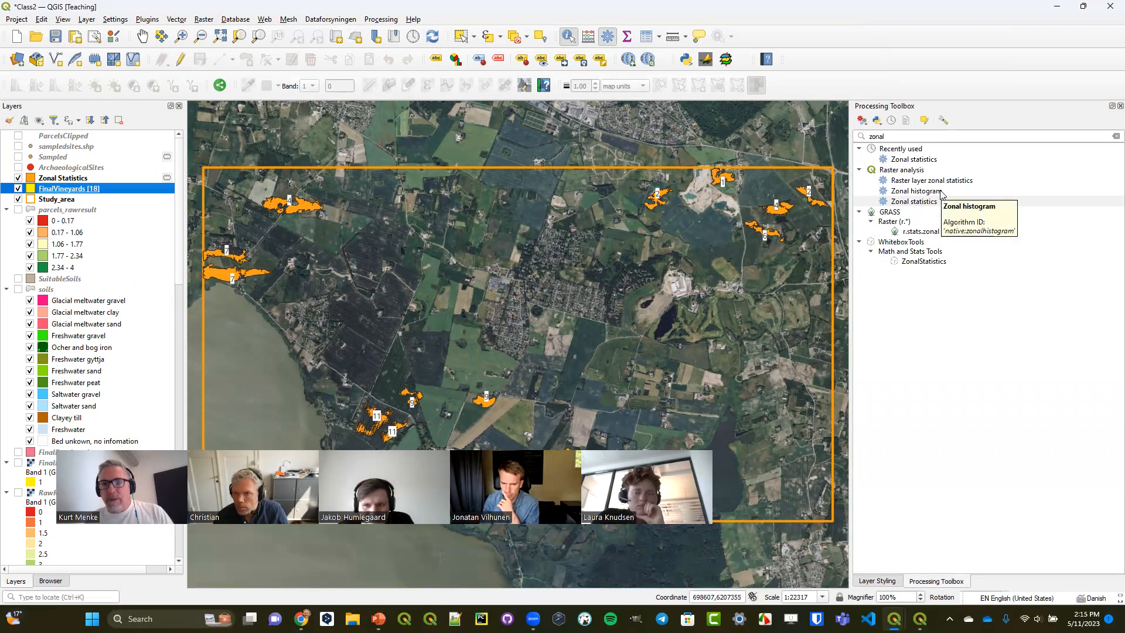
pyautogui.doubleClick(915, 191)
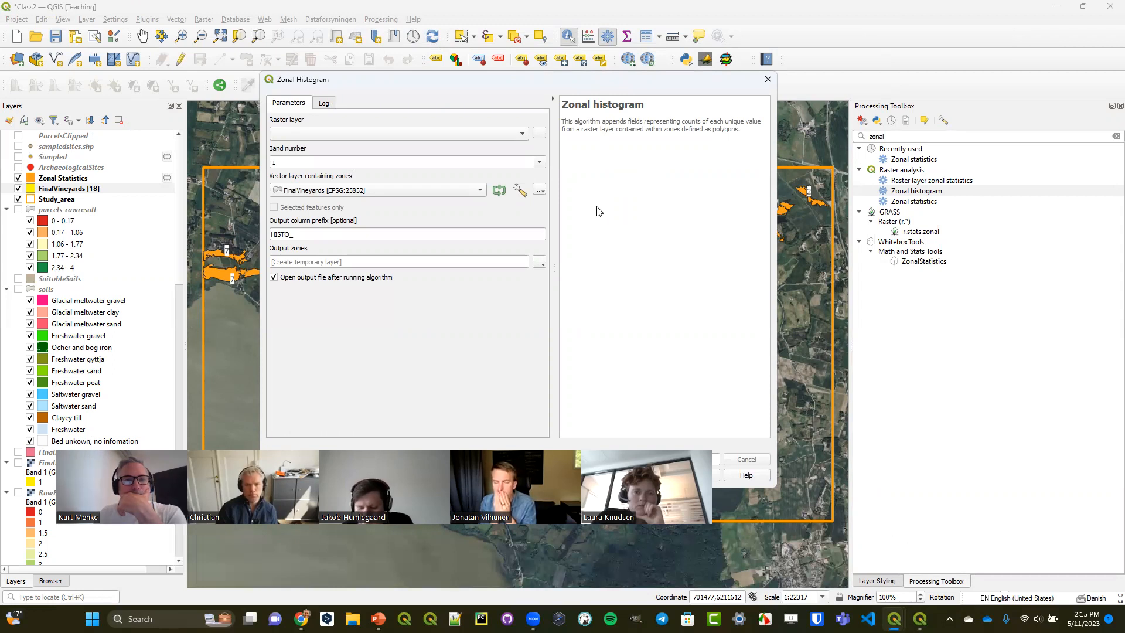
pyautogui.click(458, 135)
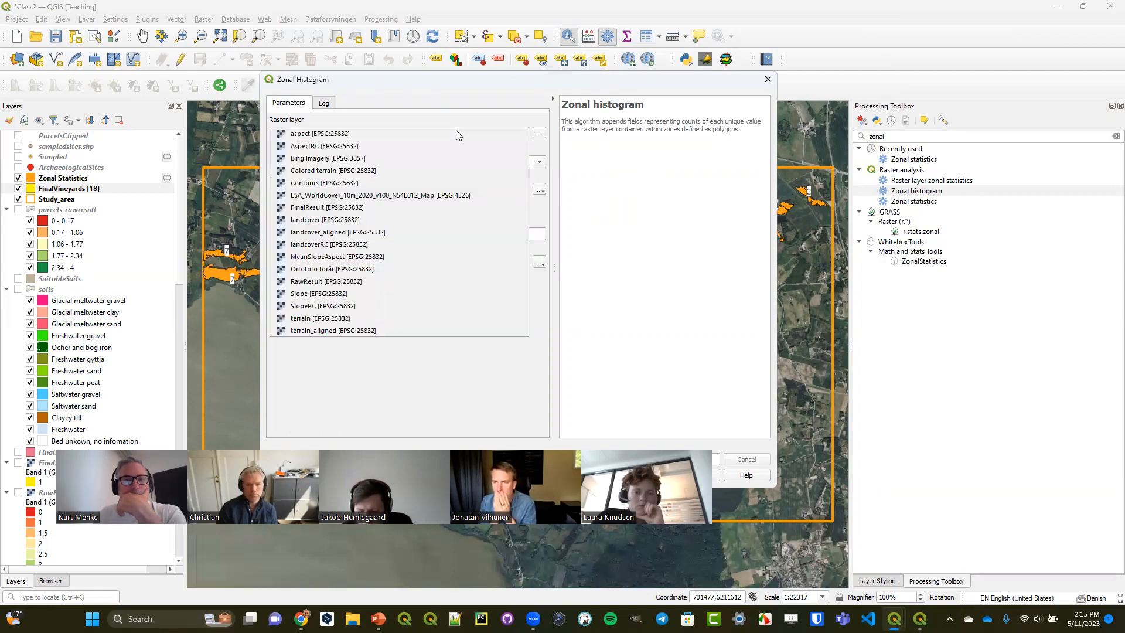
pyautogui.click(418, 296)
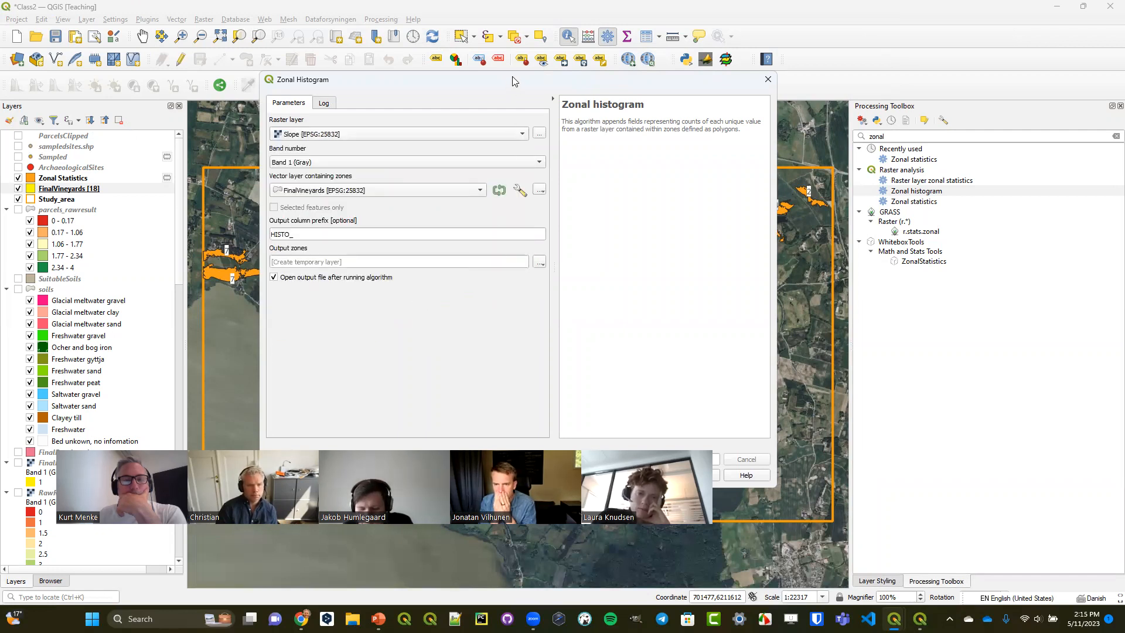
pyautogui.moveTo(509, 79); pyautogui.dragTo(569, 30)
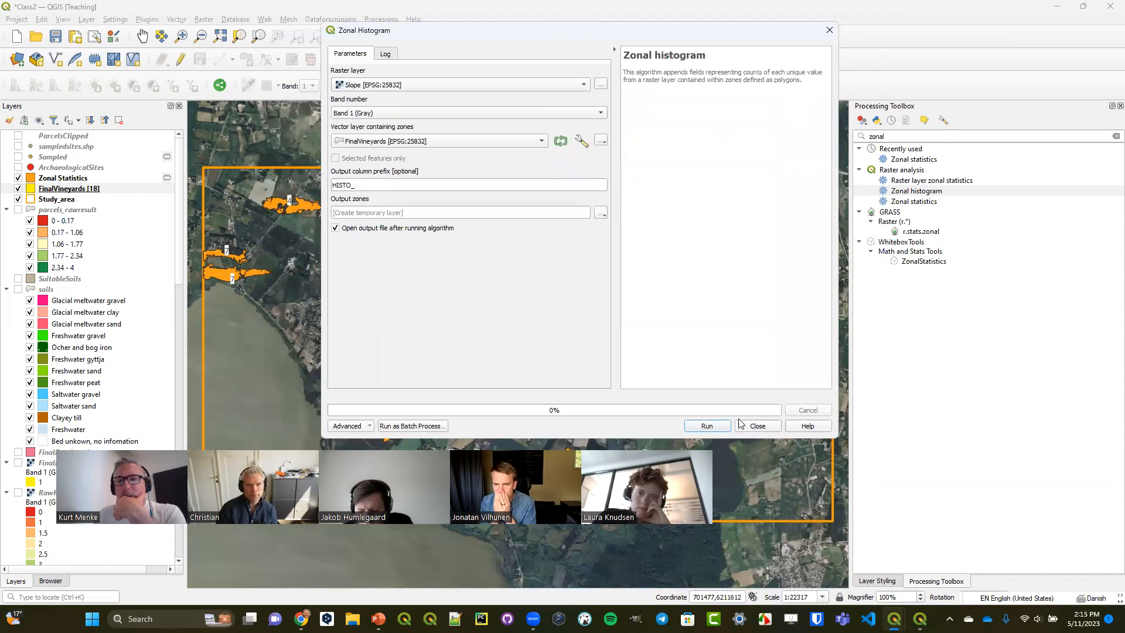
pyautogui.click(757, 426)
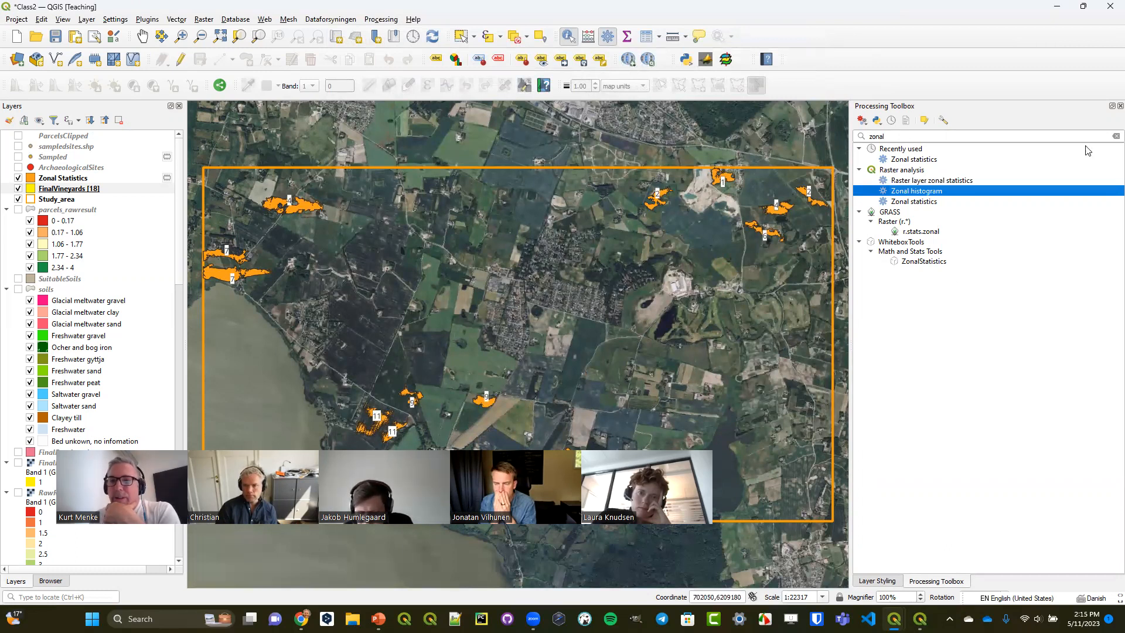
pyautogui.click(1114, 137)
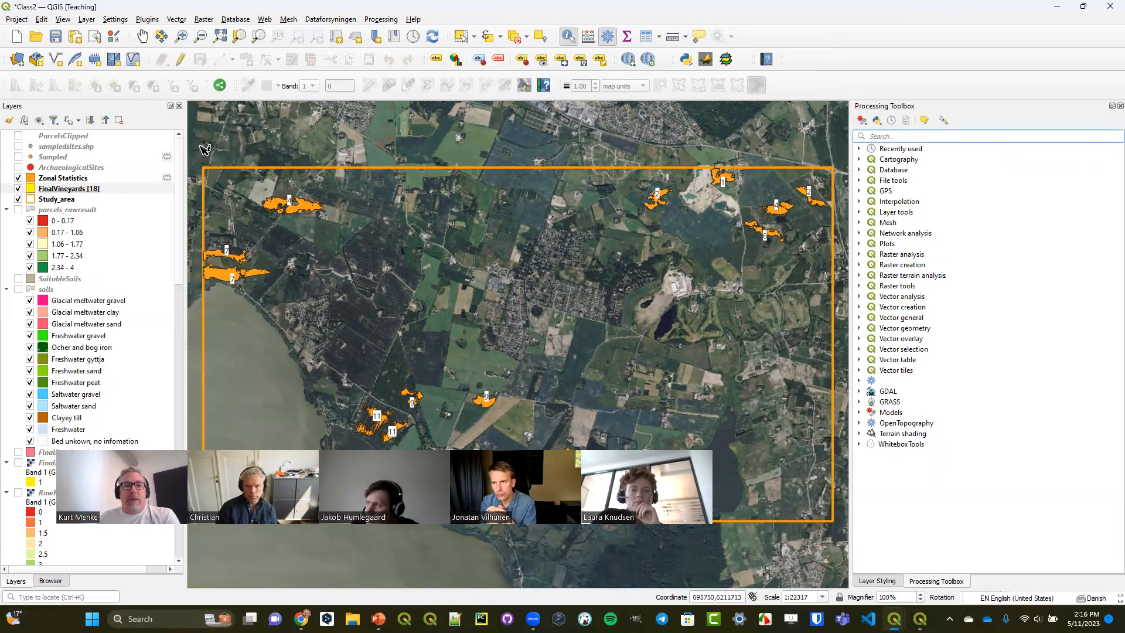
# - Hide the Zonal Statistics layer and set the FinalVineyards layer to No Labels
pyautogui.click(60, 179)
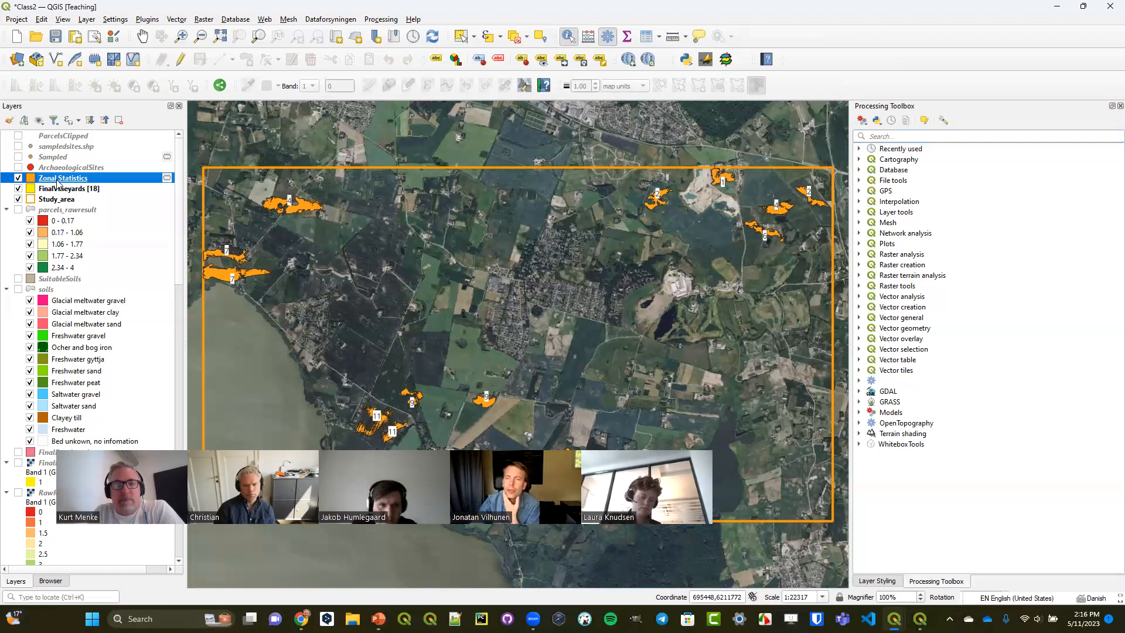
pyautogui.click(18, 178)
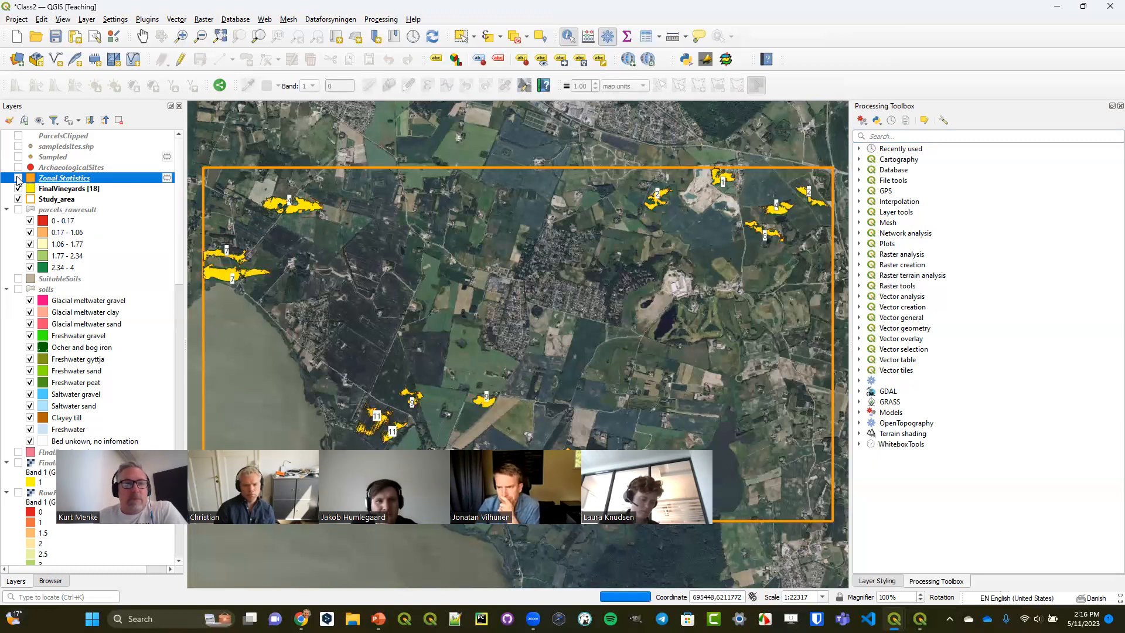
pyautogui.click(66, 190)
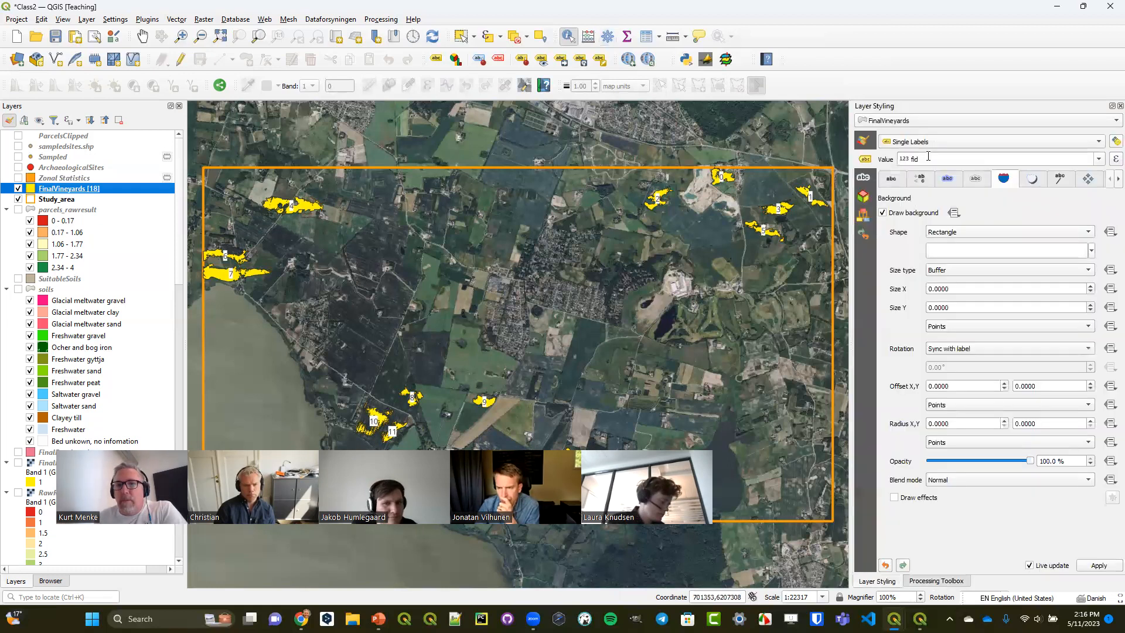
pyautogui.click(926, 142)
pyautogui.click(925, 124)
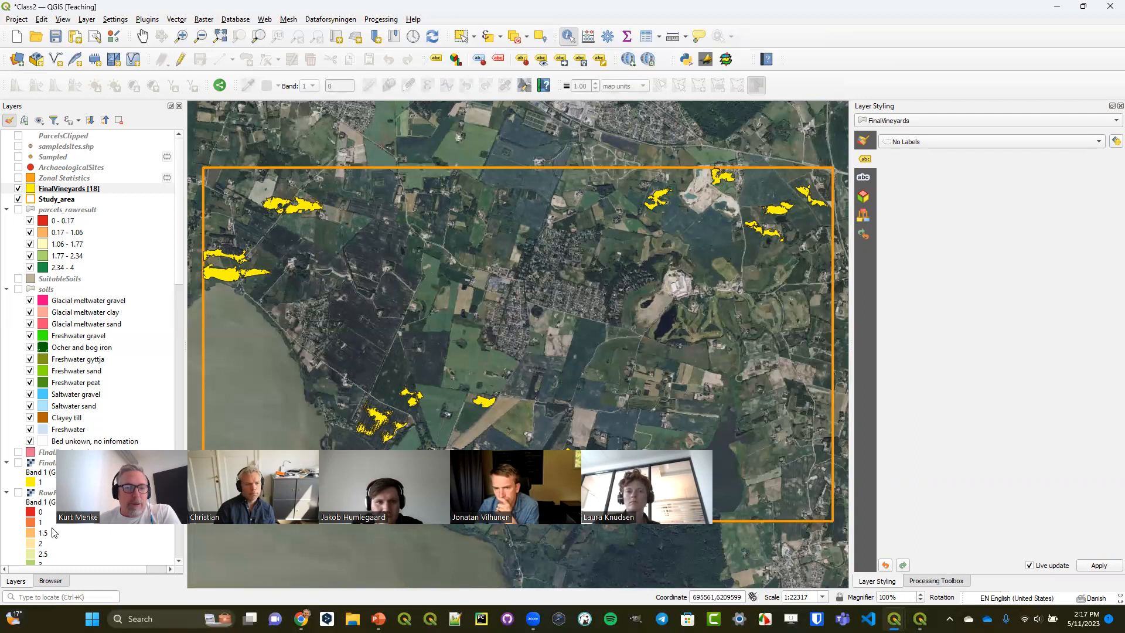
# - Create a new print layout titled "my map"
pyautogui.click(18, 20)
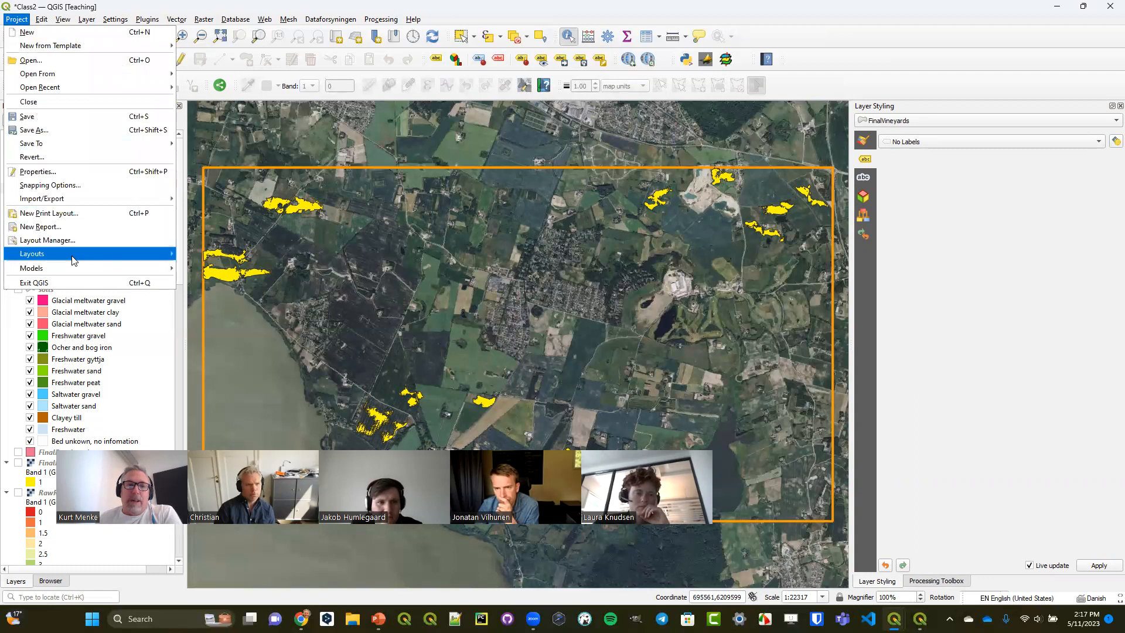
pyautogui.click(75, 219)
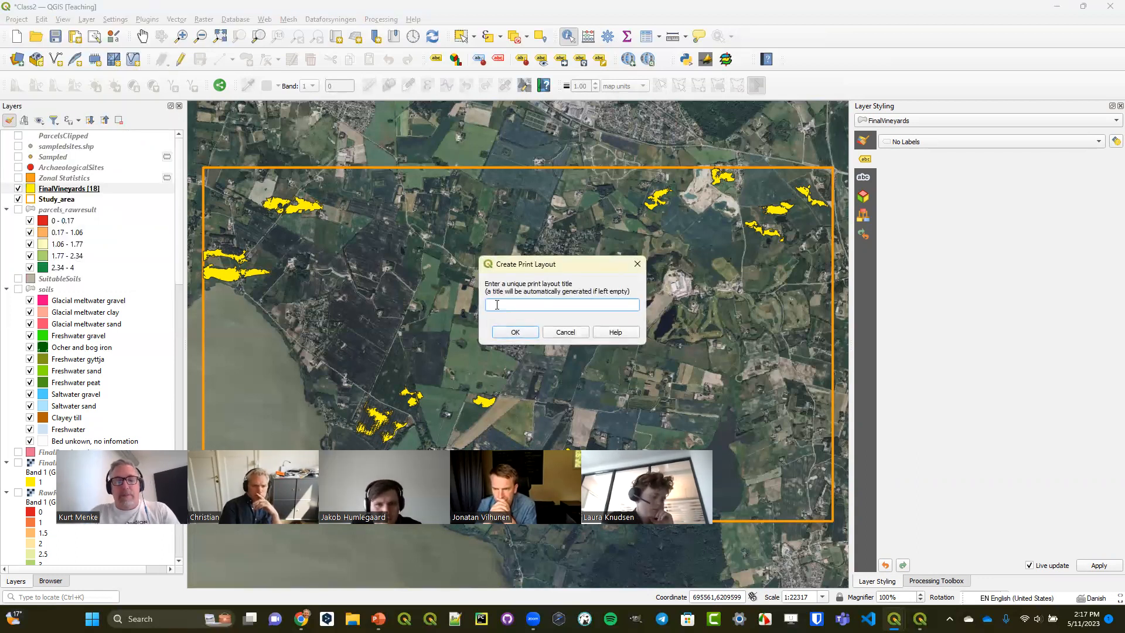
pyautogui.write('my map')
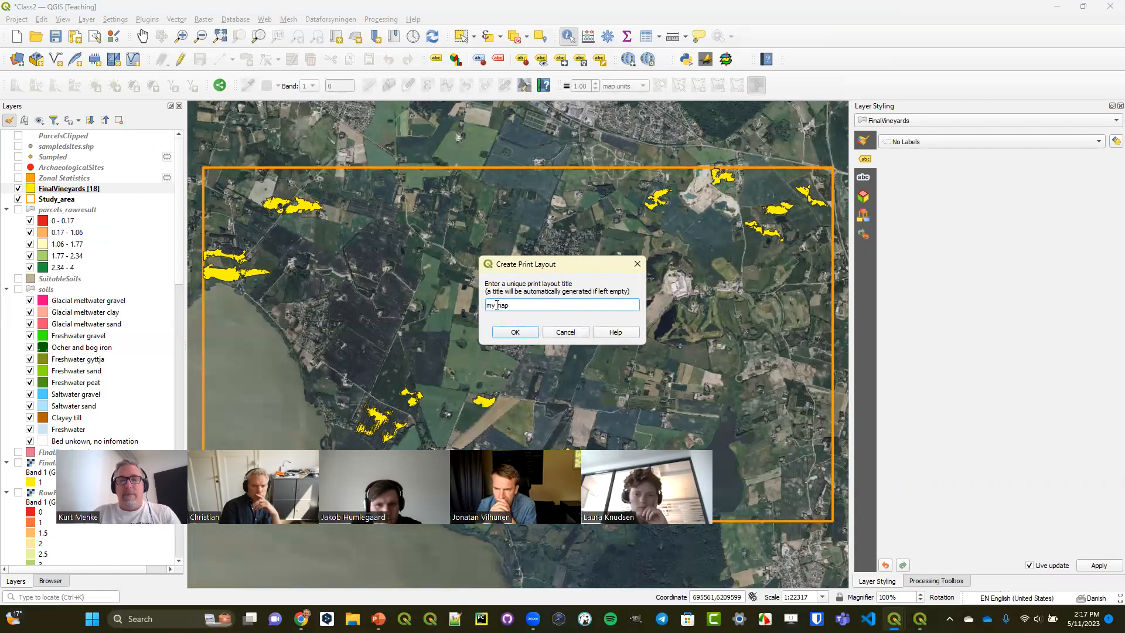
pyautogui.press('Return')
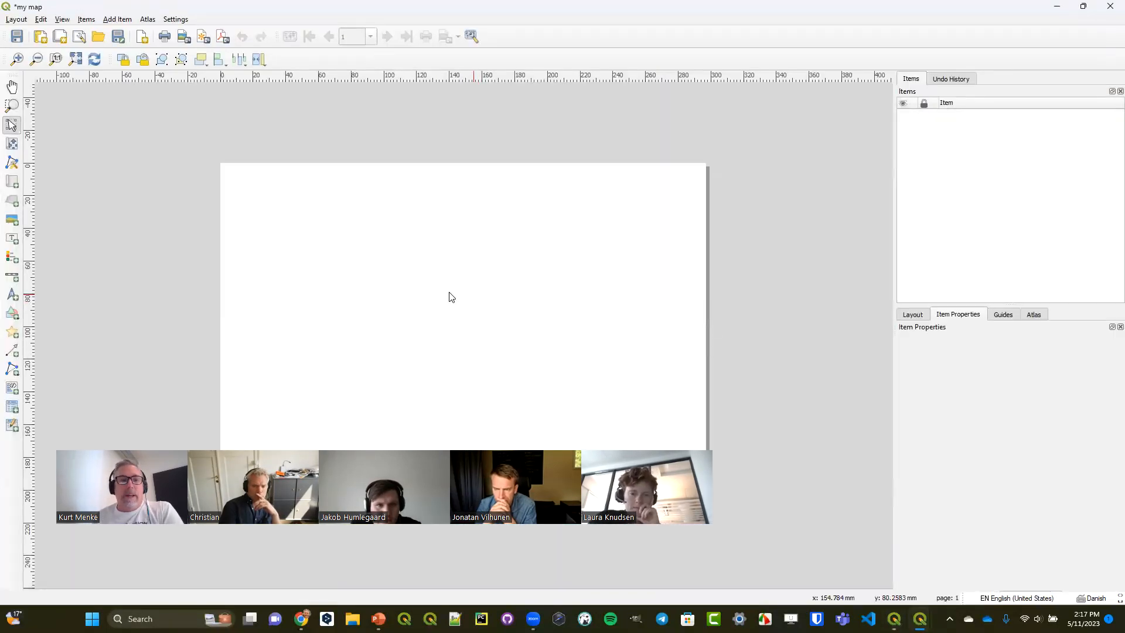
# - Add a map filling most of the page and lower its upper edge to about 35 mm from the page top
pyautogui.click(75, 59)
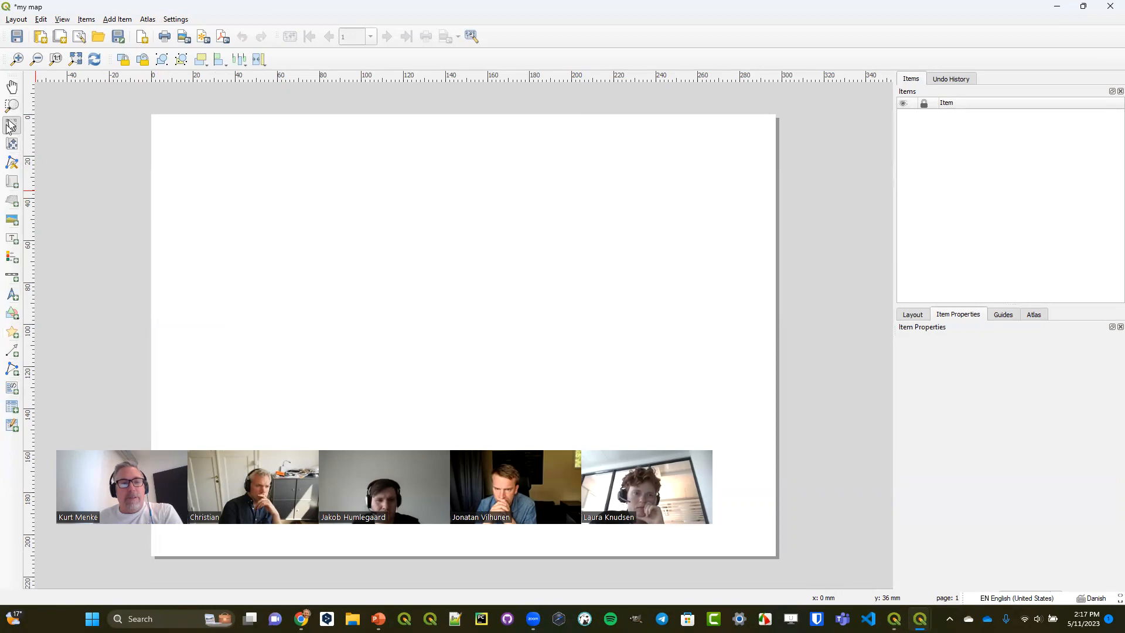
pyautogui.click(13, 183)
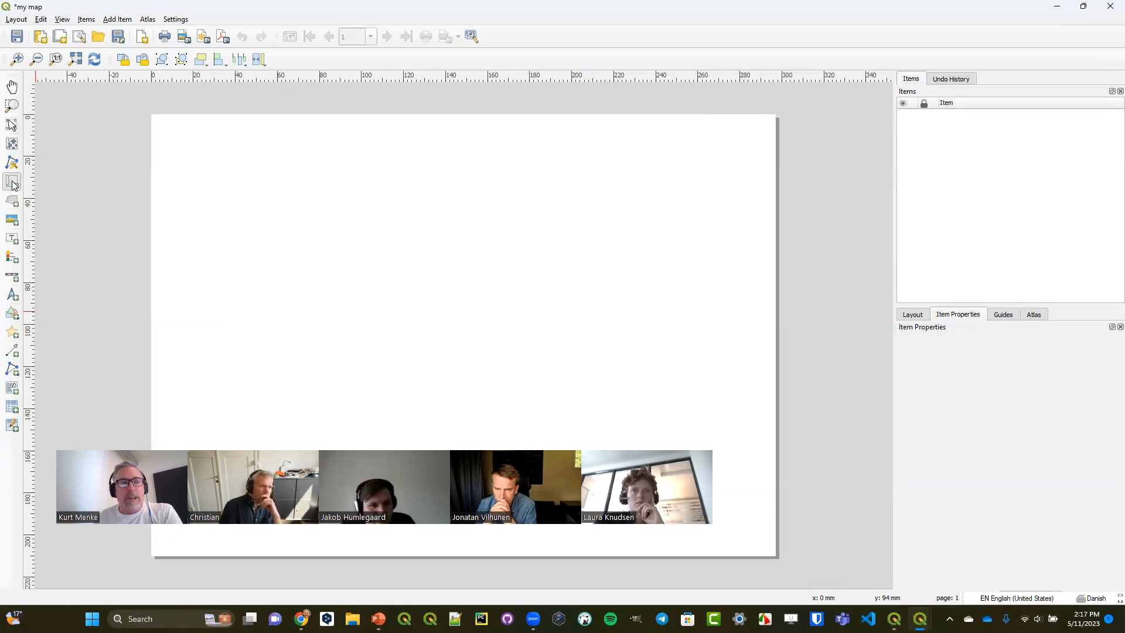
pyautogui.moveTo(163, 126); pyautogui.dragTo(750, 508)
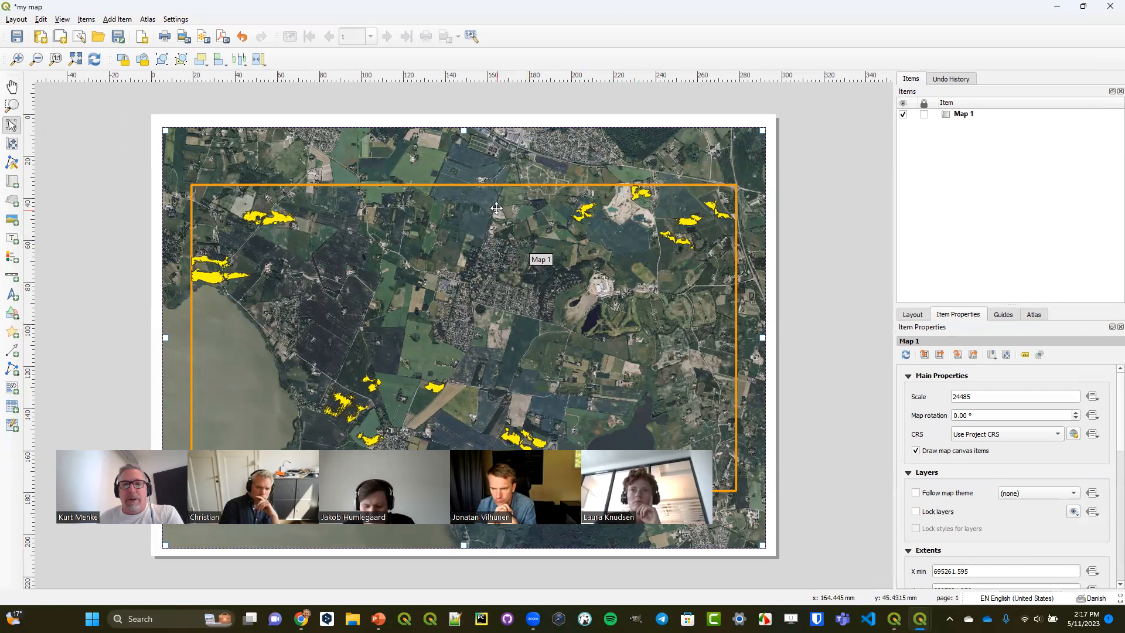
pyautogui.moveTo(464, 130); pyautogui.dragTo(463, 192)
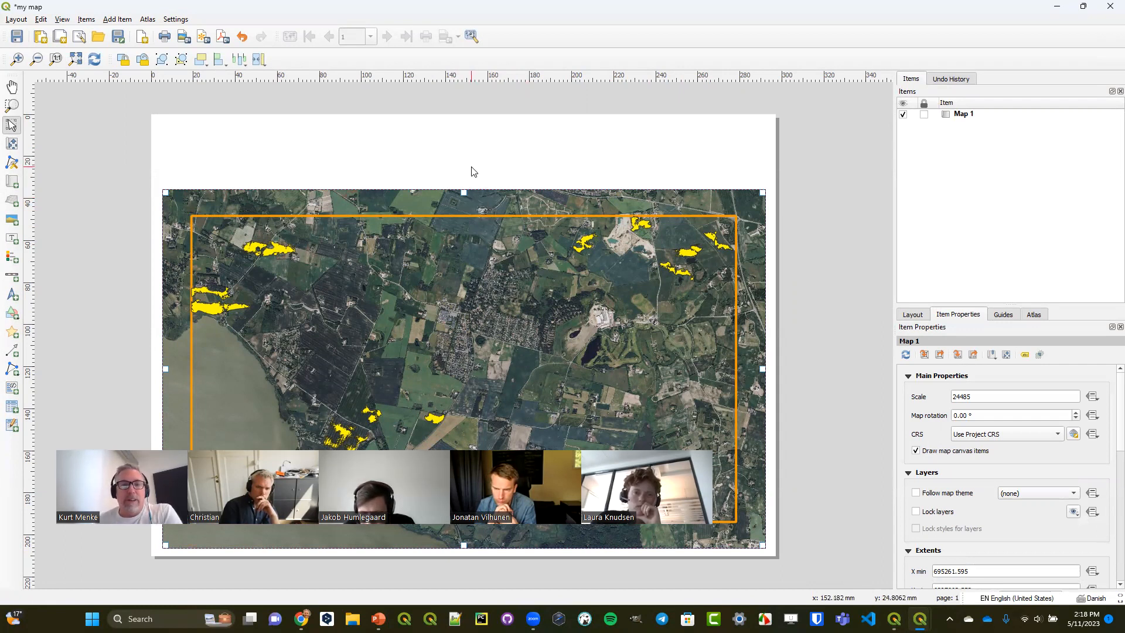
# - Add a label spanning the map's width in the blank space above it, with the text "Potential Vineyards"
pyautogui.click(10, 239)
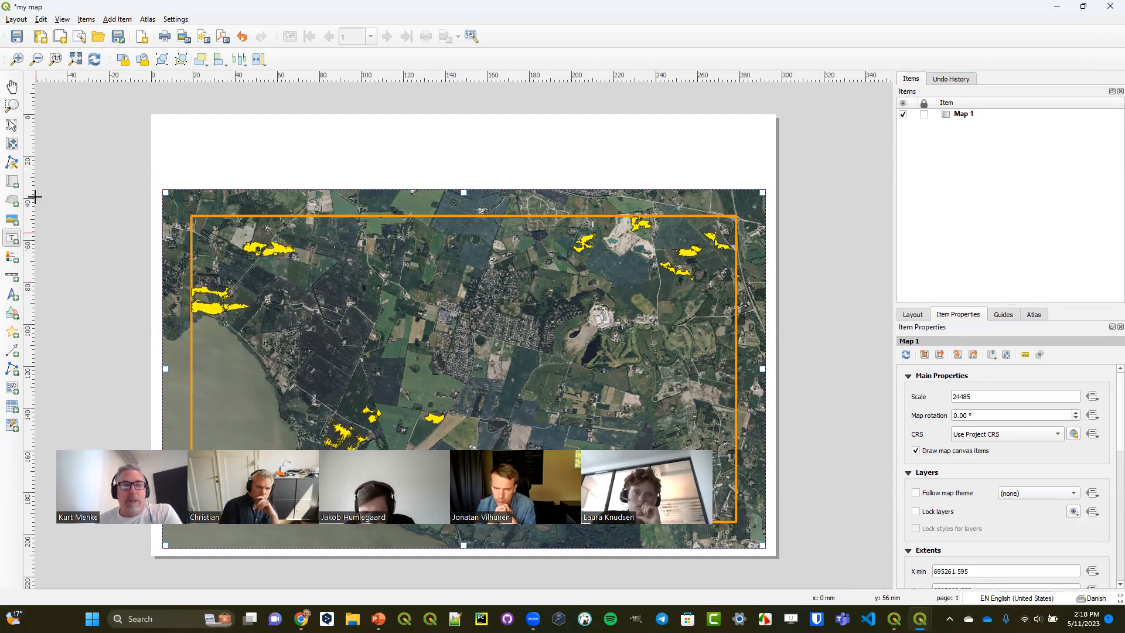
pyautogui.moveTo(164, 118); pyautogui.dragTo(764, 179)
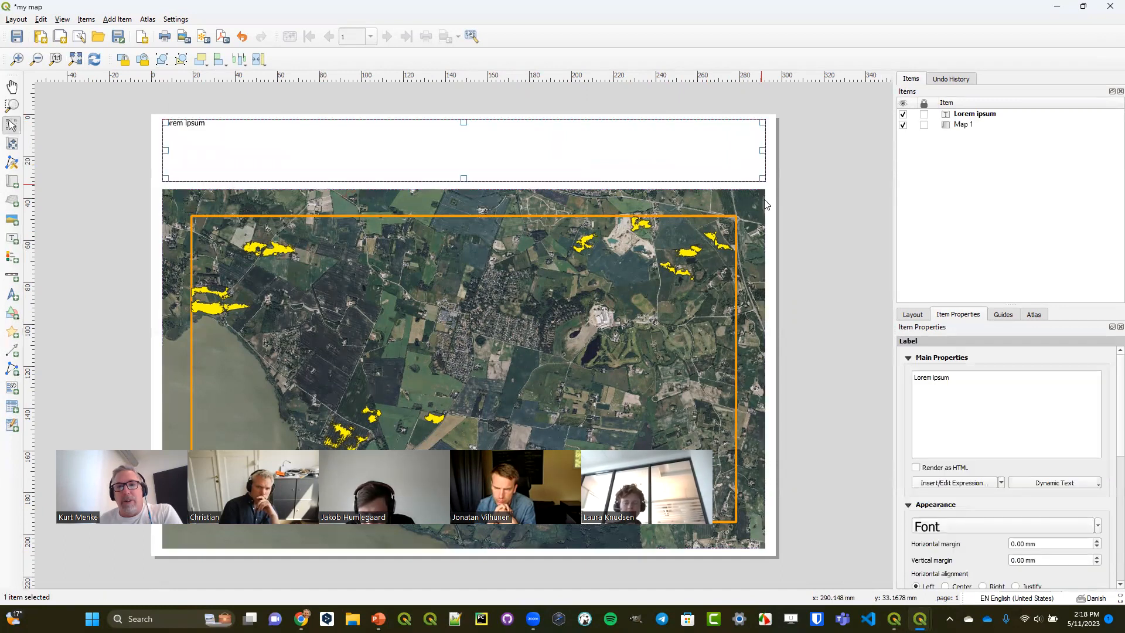
pyautogui.tripleClick(958, 385)
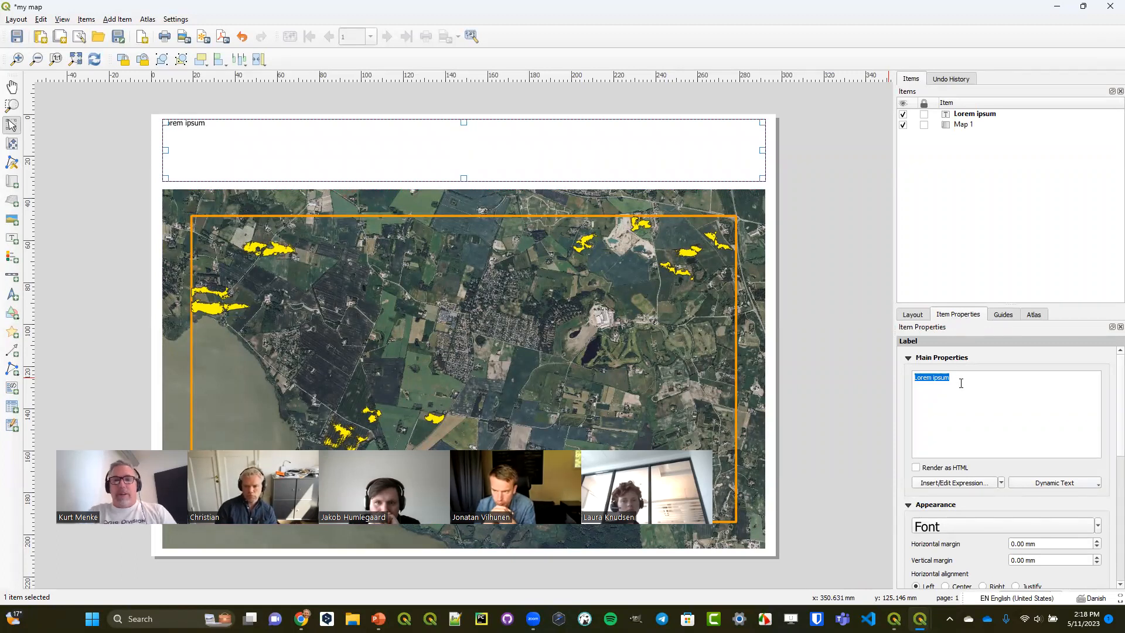
pyautogui.write('Potential Vineyards')
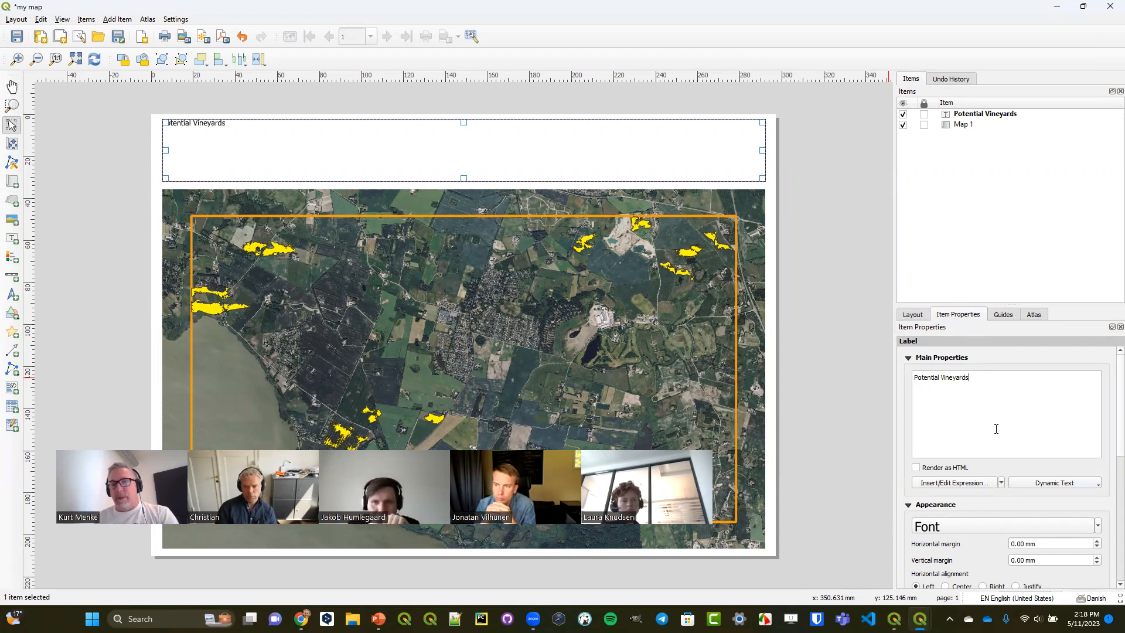
# - Format the title label's font as Bold with a size of 30 points
pyautogui.click(989, 521)
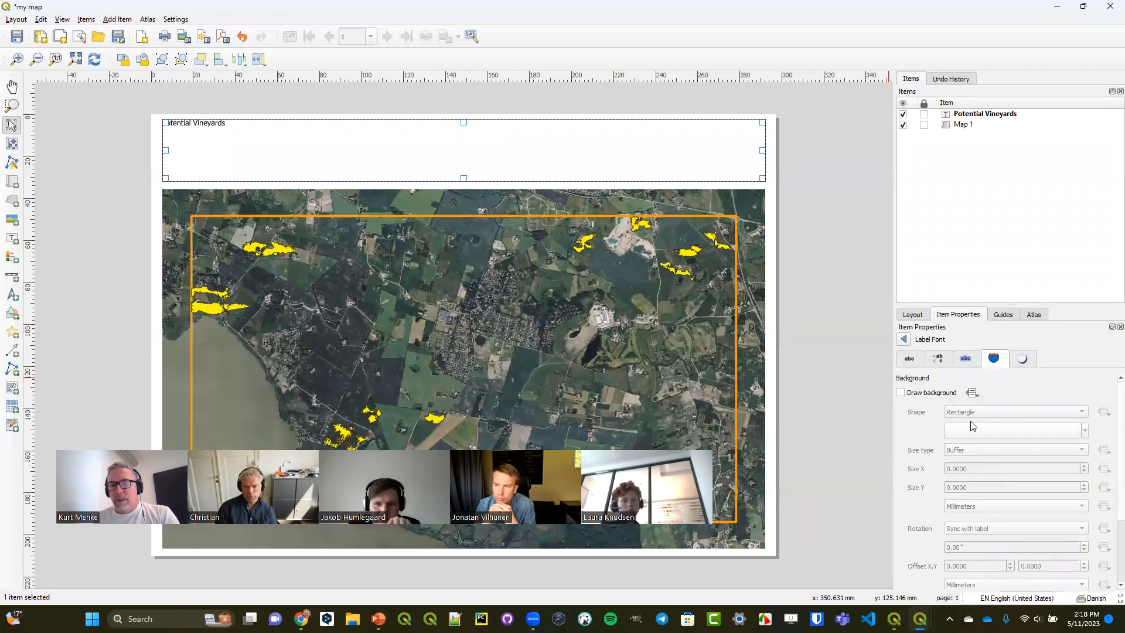
pyautogui.click(910, 359)
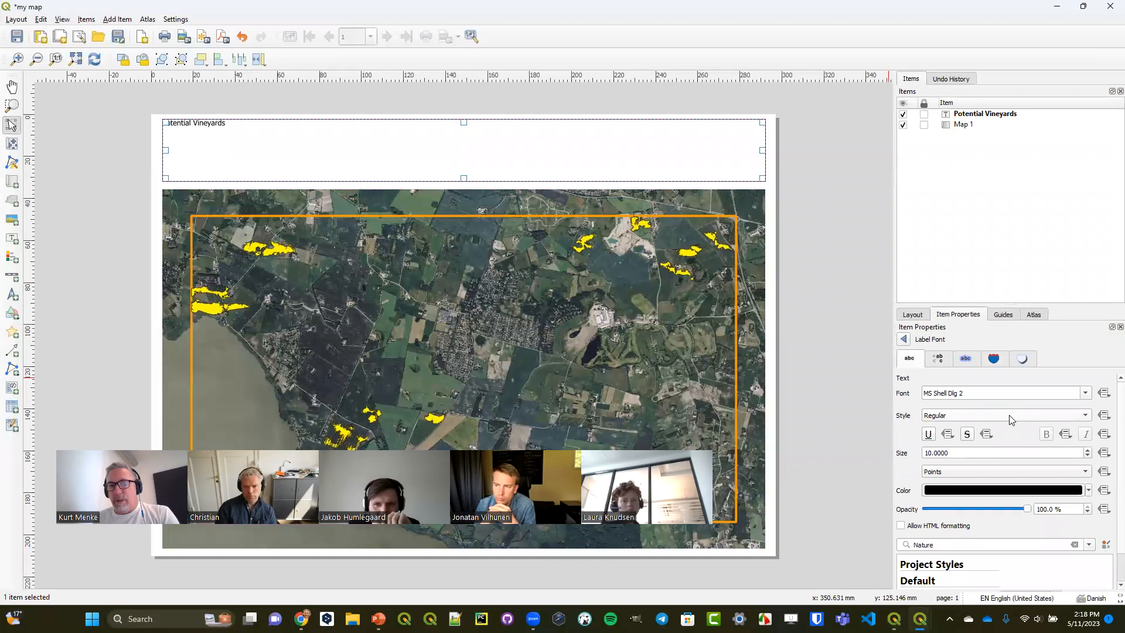
pyautogui.click(924, 453)
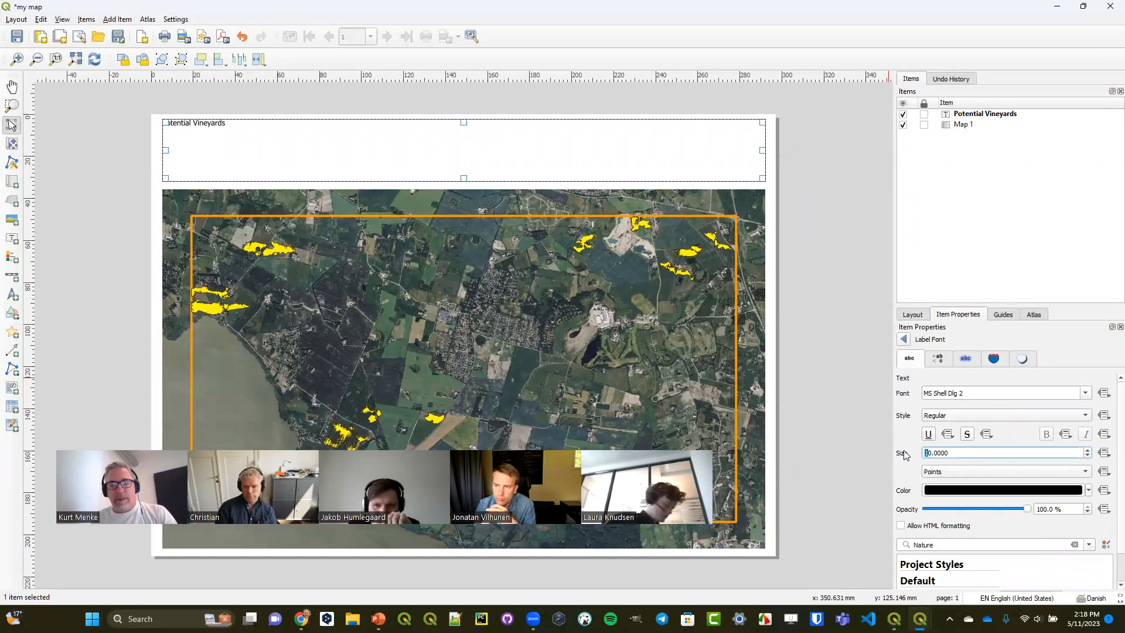
pyautogui.press('Delete')
pyautogui.write('3')
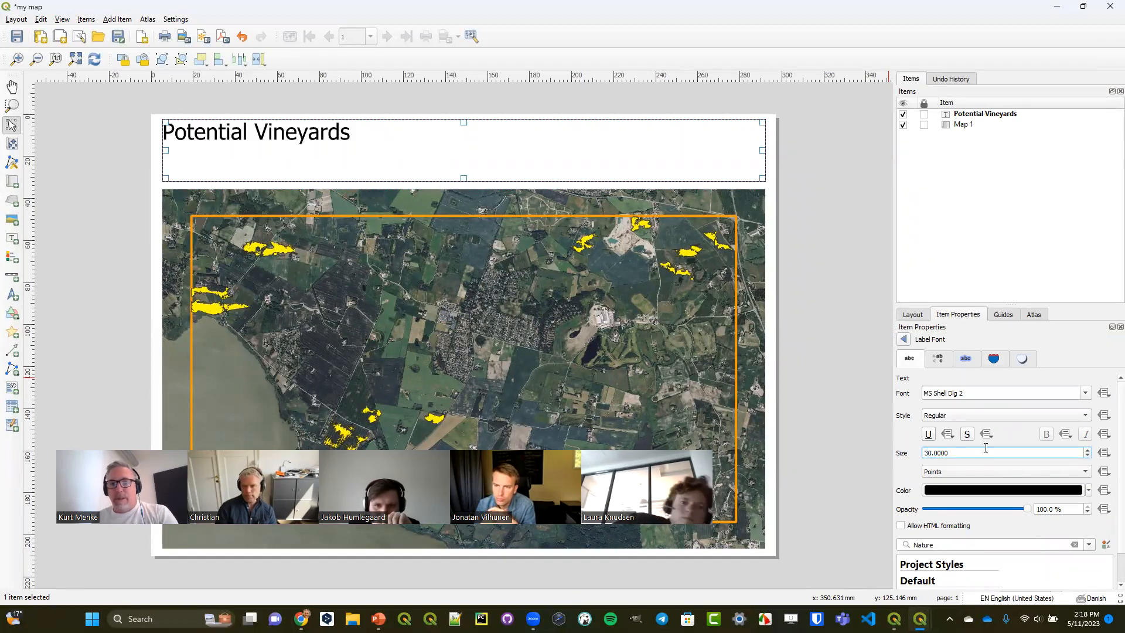
pyautogui.click(970, 418)
pyautogui.click(963, 427)
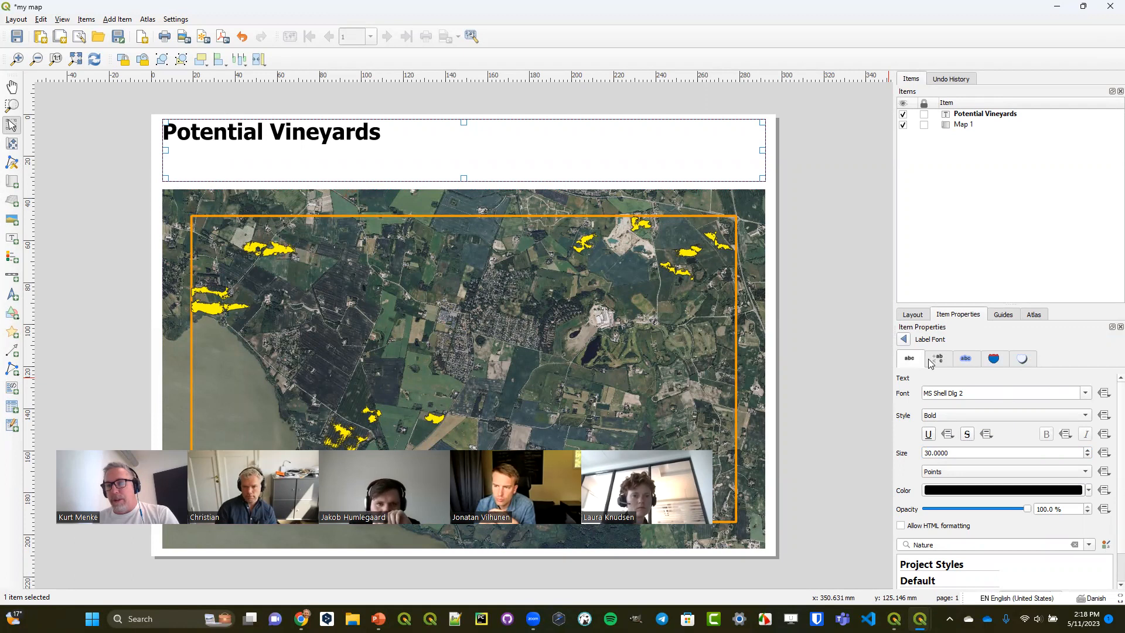
pyautogui.click(904, 340)
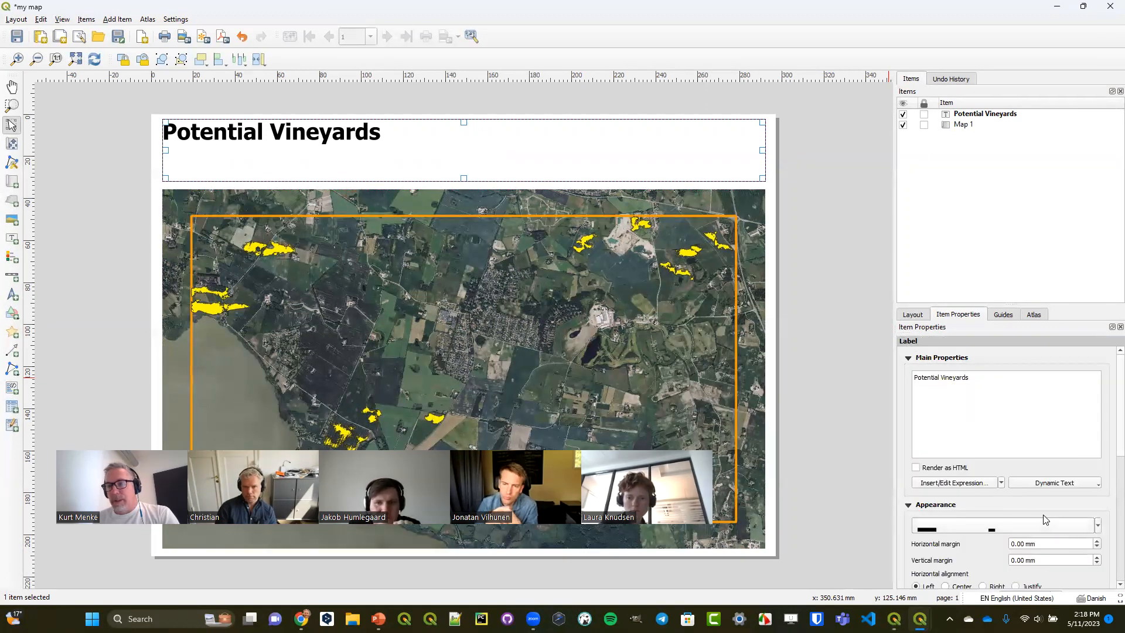
# - Set the title label's horizontal alignment to Center
pyautogui.scroll(-1, 1108, 452)
pyautogui.scroll(-5, 1108, 452)
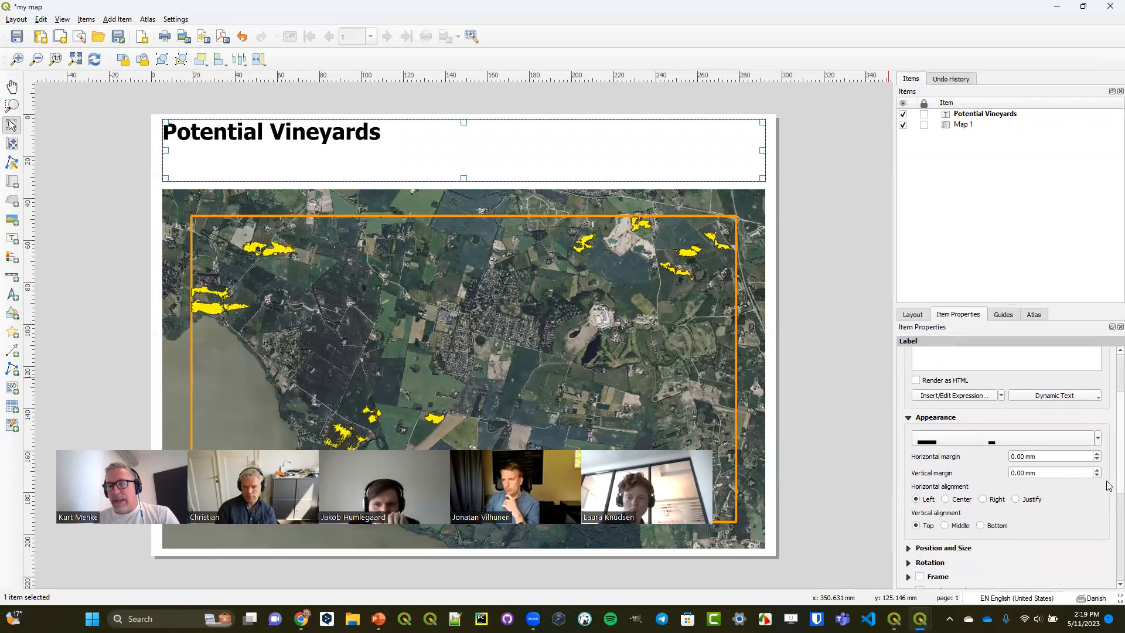
pyautogui.click(955, 496)
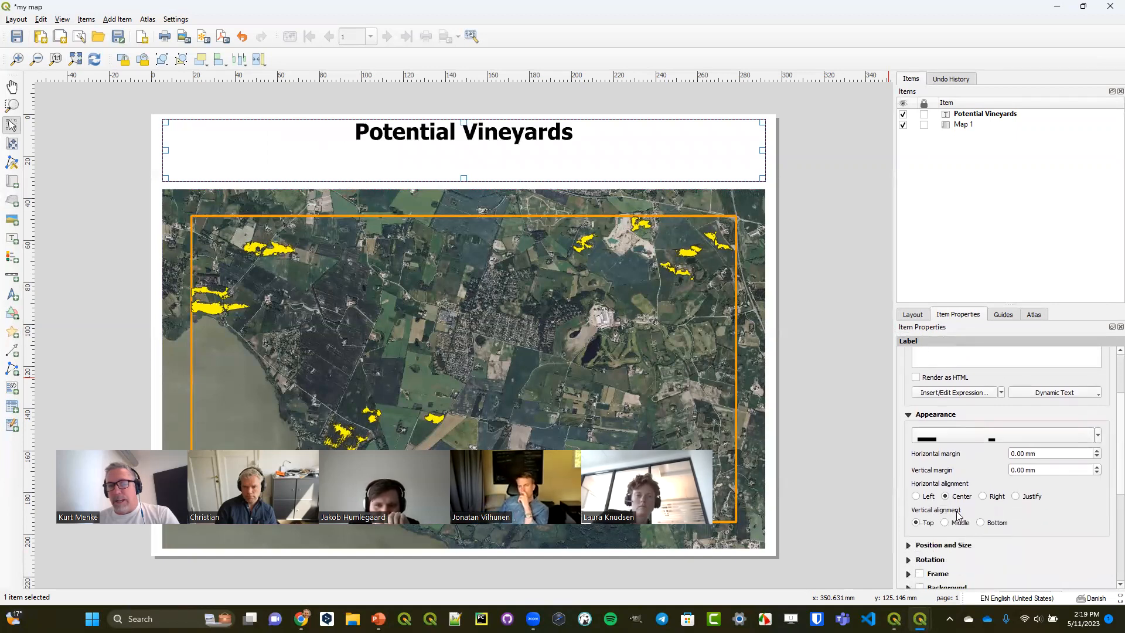
# - Set the title label's vertical alignment to Middle
pyautogui.click(957, 521)
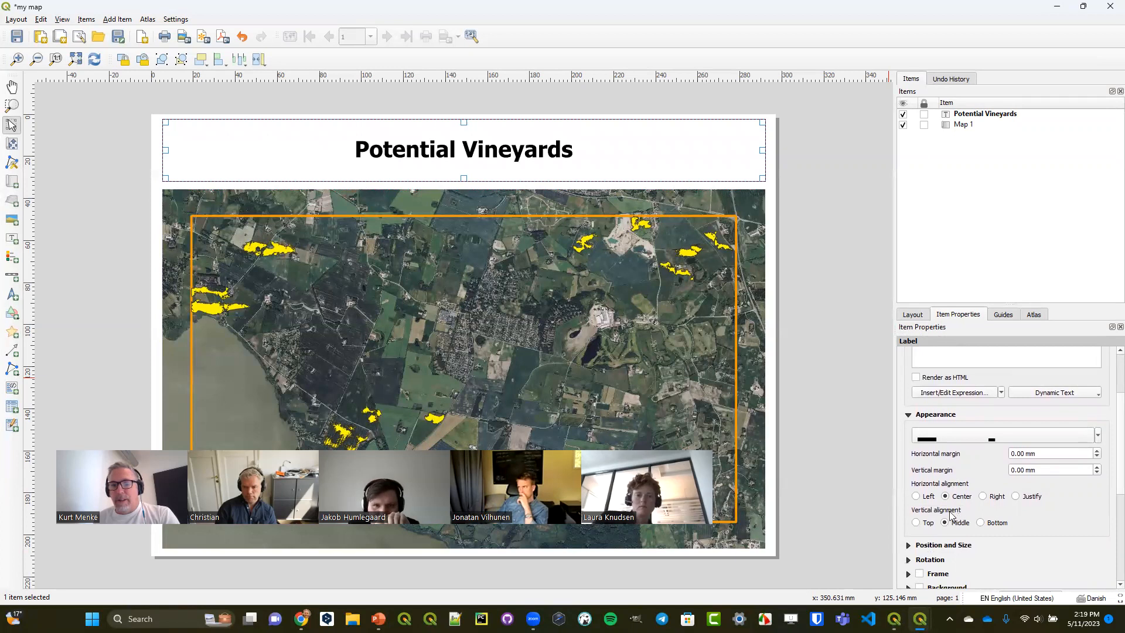
pyautogui.click(827, 308)
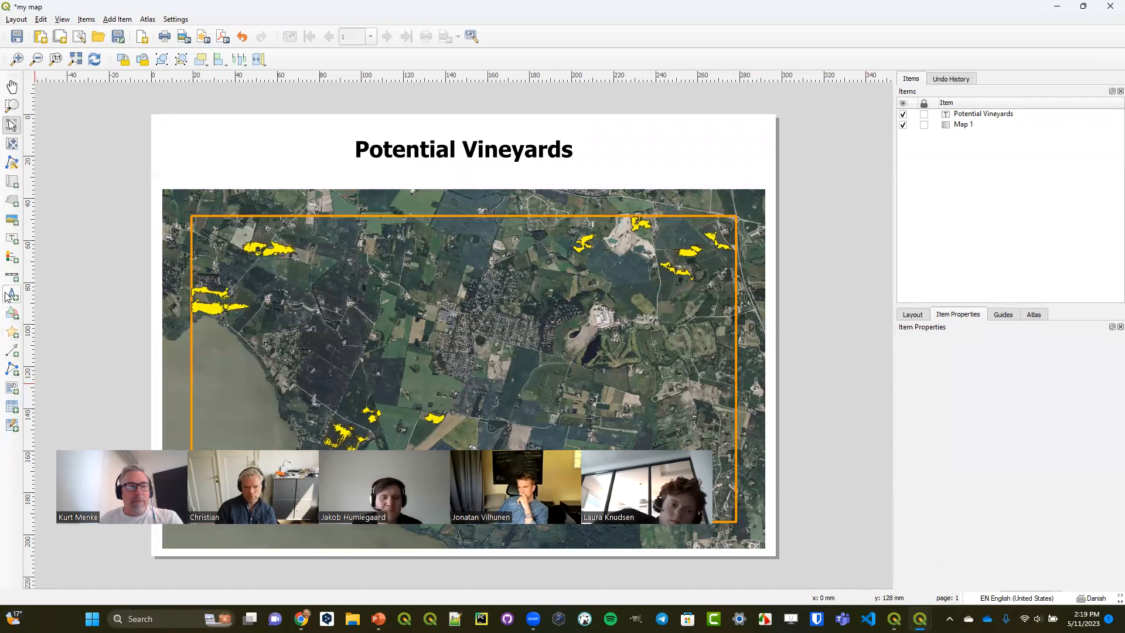
# - Add a second label, about 94 mm wide and 9 mm high, over the lower-left part of the map for the credits
pyautogui.click(11, 239)
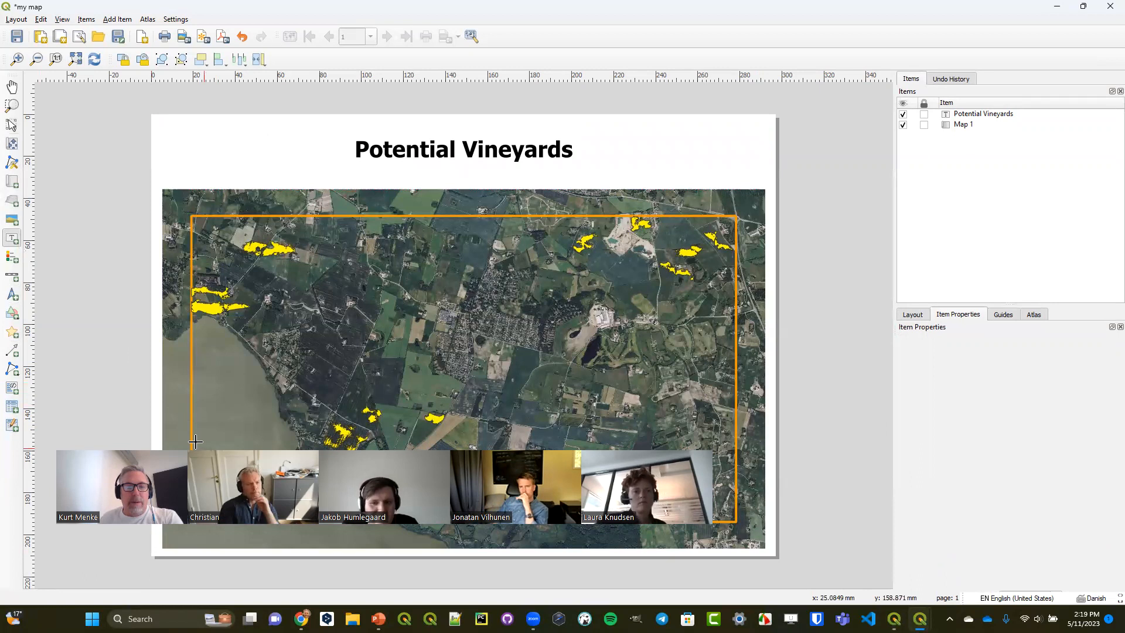
pyautogui.moveTo(200, 414); pyautogui.dragTo(398, 434)
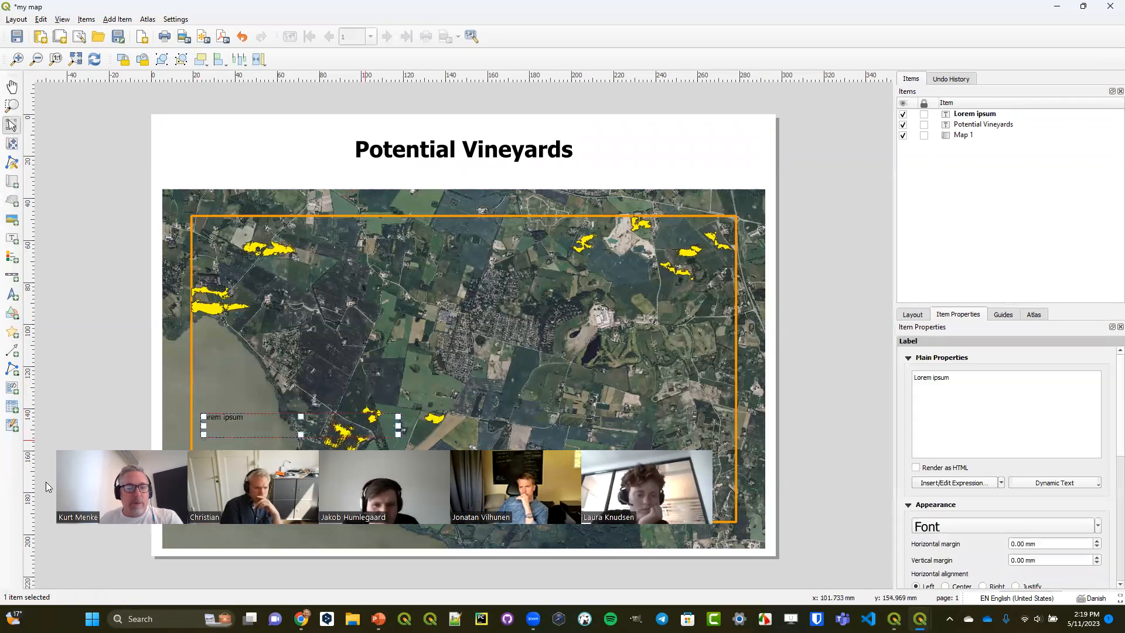
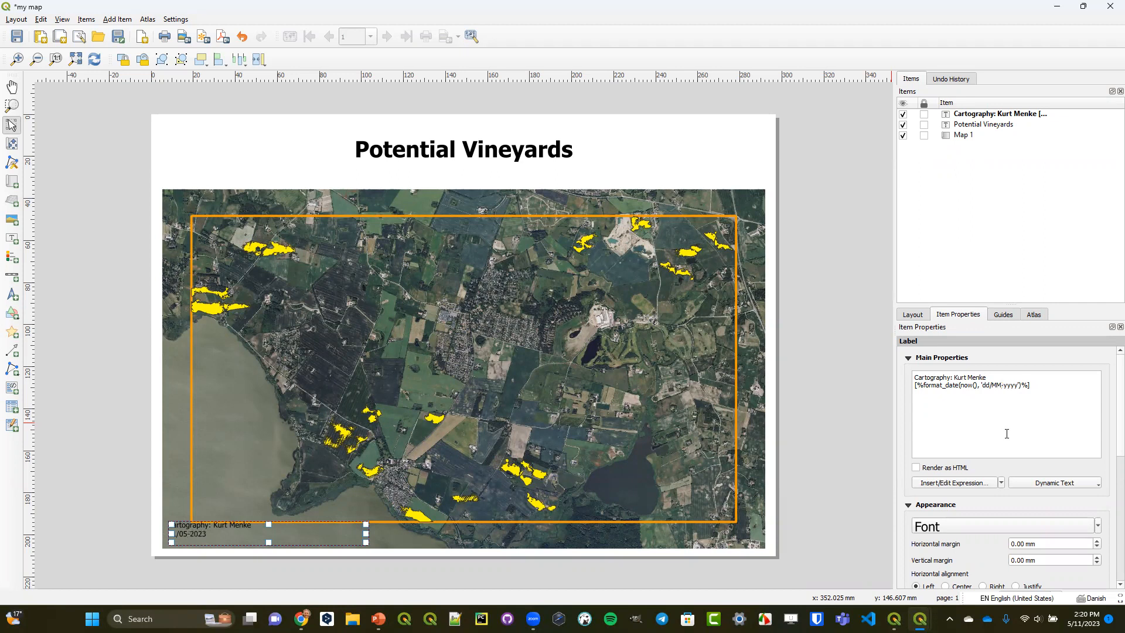
# - Change the credits label's date format to 'dd-MM-yyyy' and add the line "Data Sources: Dataforsyningen"
pyautogui.press('BackSpace')
pyautogui.write('-')
pyautogui.press('BackSpace')
pyautogui.write('/MM')
pyautogui.write('-')
pyautogui.press('Delete')
pyautogui.doubleClick(997, 387)
pyautogui.doubleClick(1009, 386)
pyautogui.click(1048, 384)
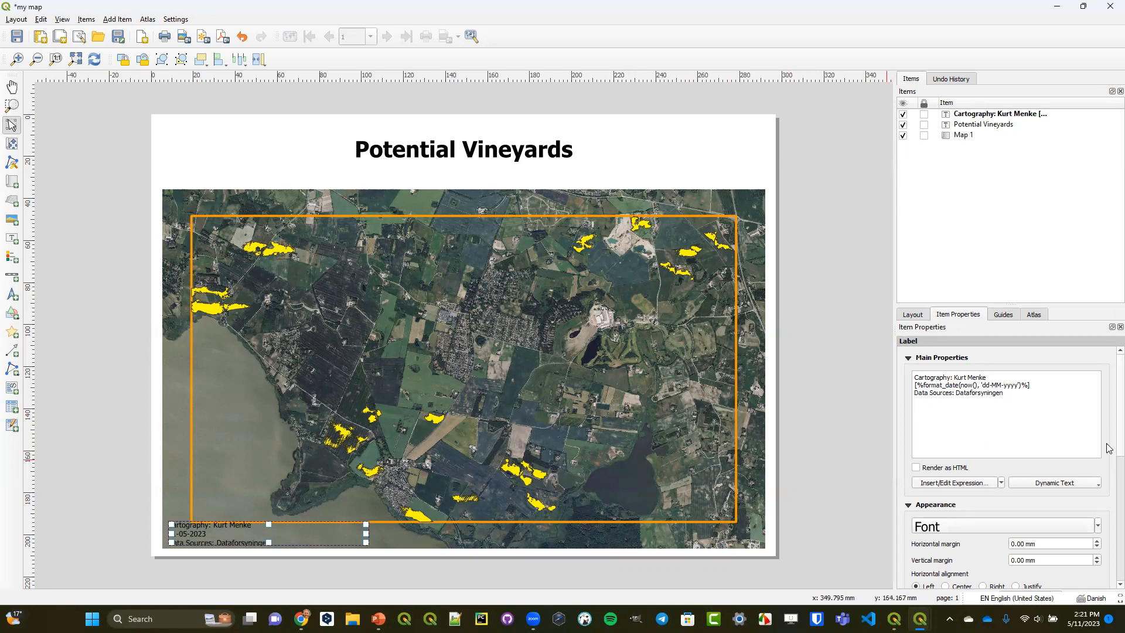
# - Align the credits label's text horizontally to Left and vertically to Middle
pyautogui.scroll(-3, 971, 515)
pyautogui.click(971, 486)
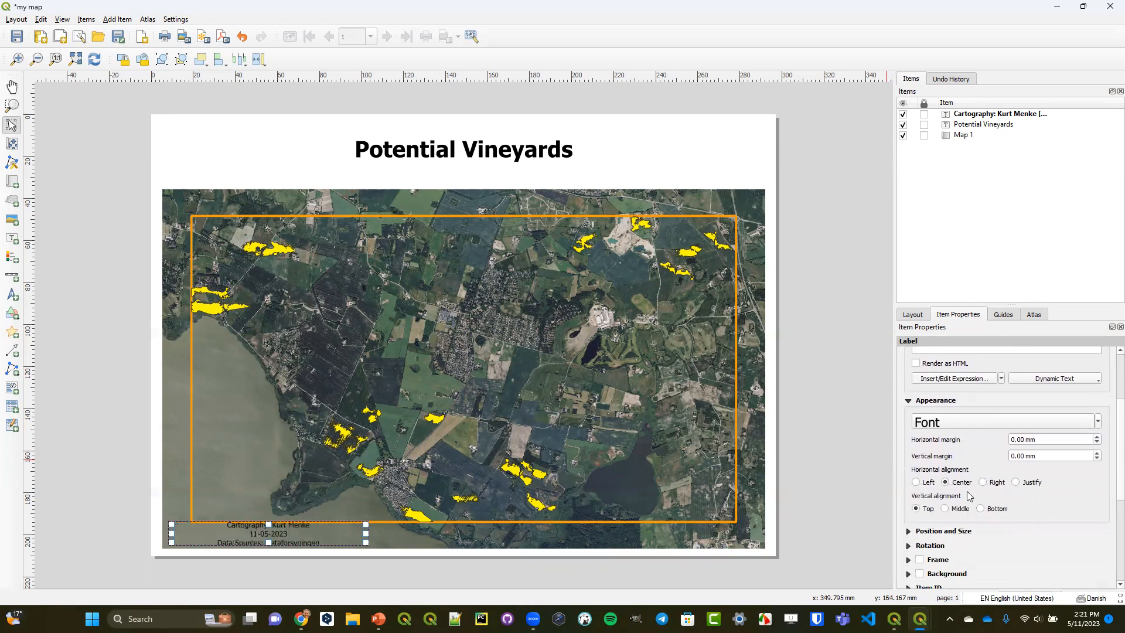
pyautogui.click(964, 511)
pyautogui.click(927, 482)
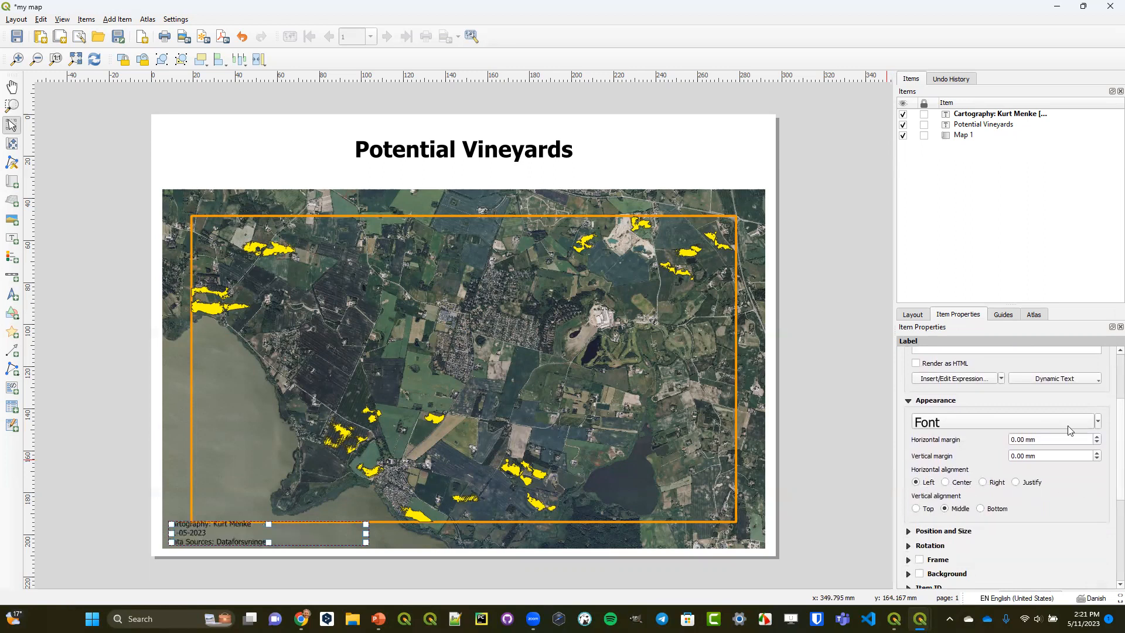
# - Change the credits label's font color to white
pyautogui.click(1097, 422)
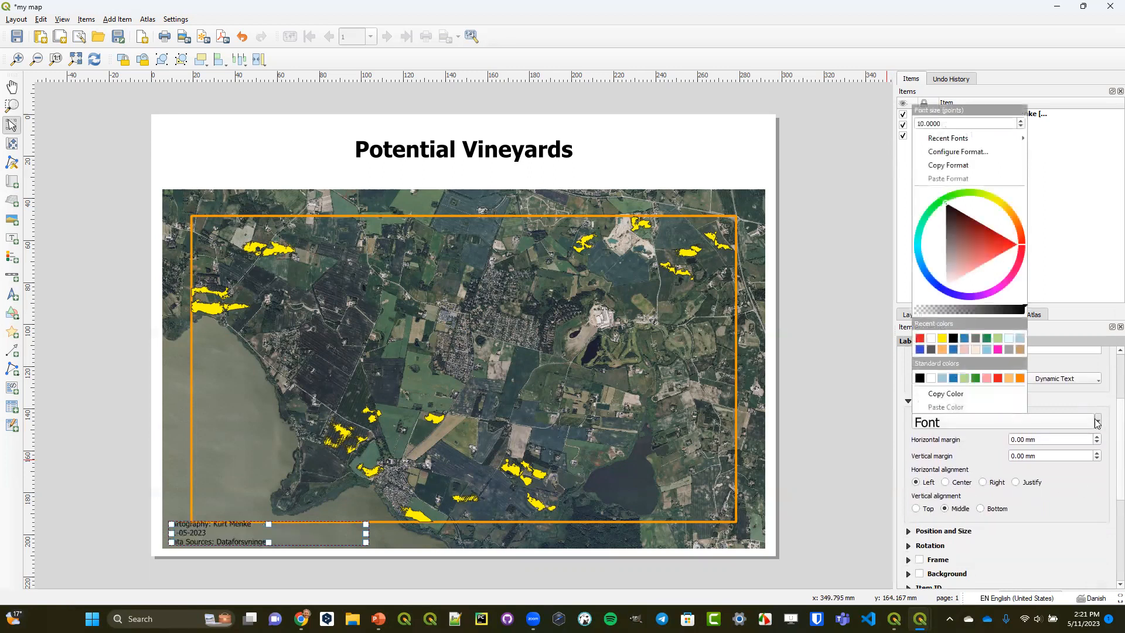
pyautogui.click(931, 339)
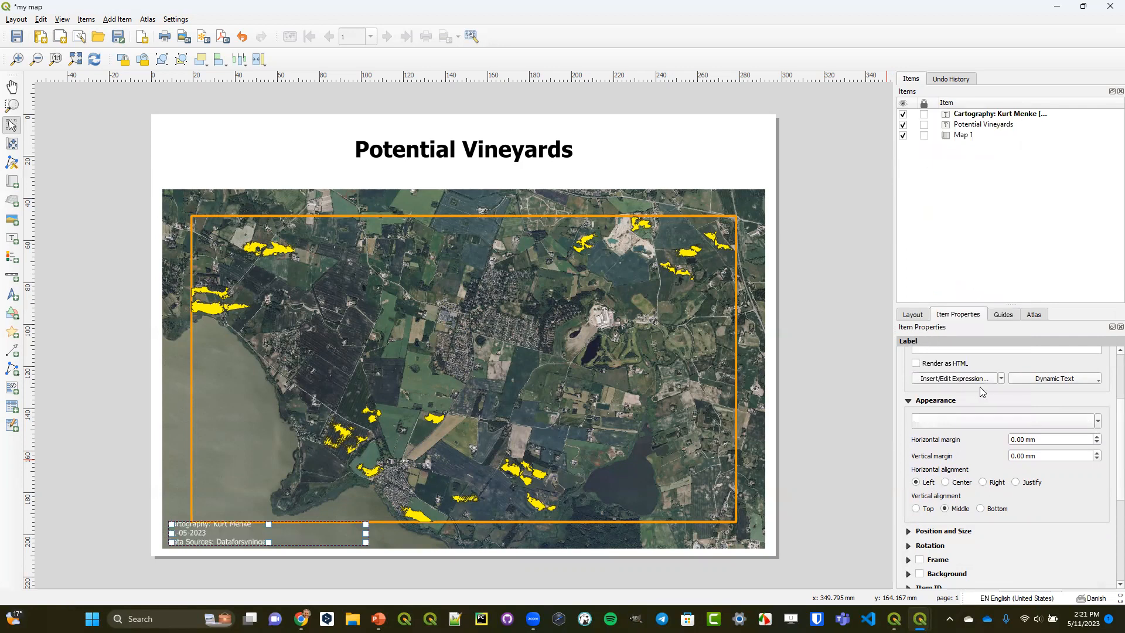
pyautogui.scroll(3, 1109, 413)
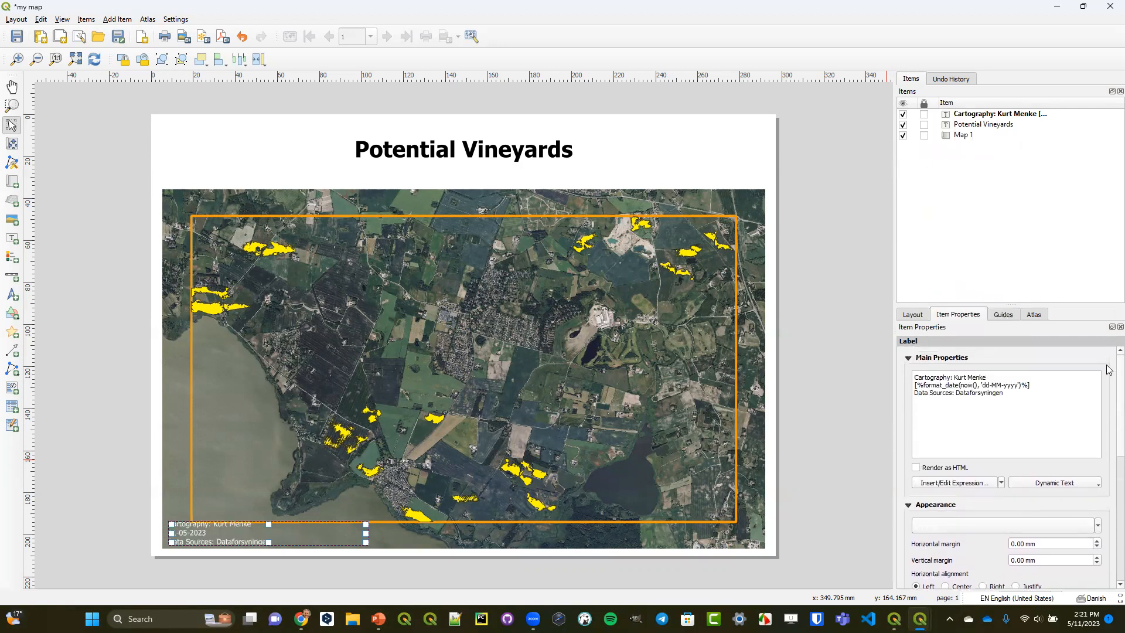
pyautogui.click(830, 438)
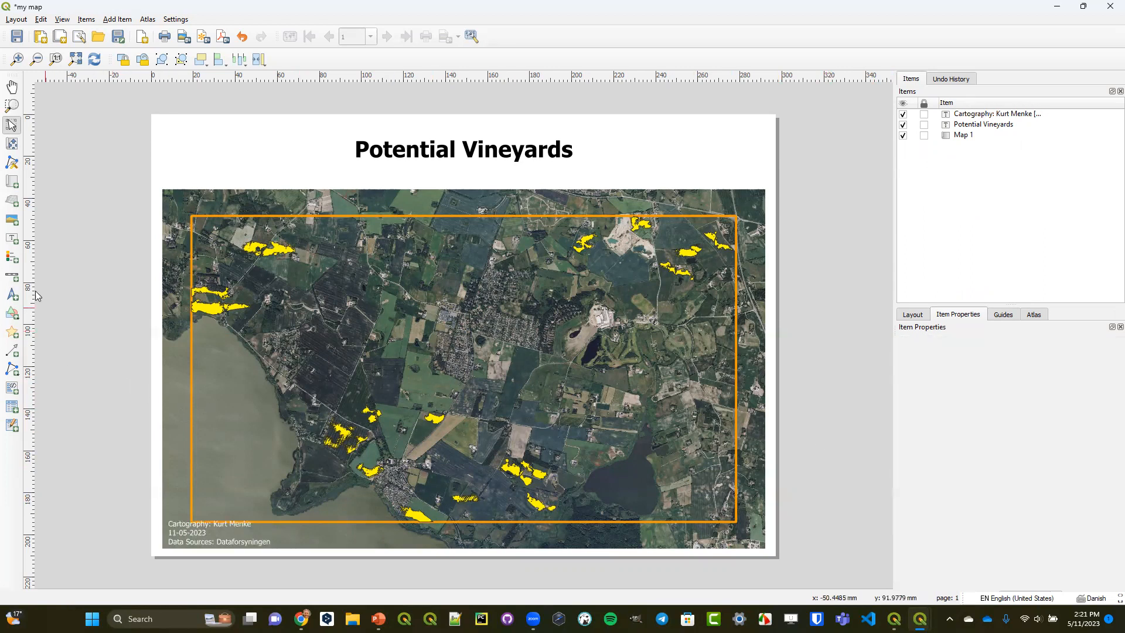
# - Add a legend on the left side of the map and move it up so its entries start near the page top
pyautogui.click(13, 258)
pyautogui.moveTo(215, 388); pyautogui.dragTo(285, 496)
pyautogui.moveTo(252, 462); pyautogui.dragTo(238, 258)
pyautogui.moveTo(276, 332); pyautogui.dragTo(251, 276)
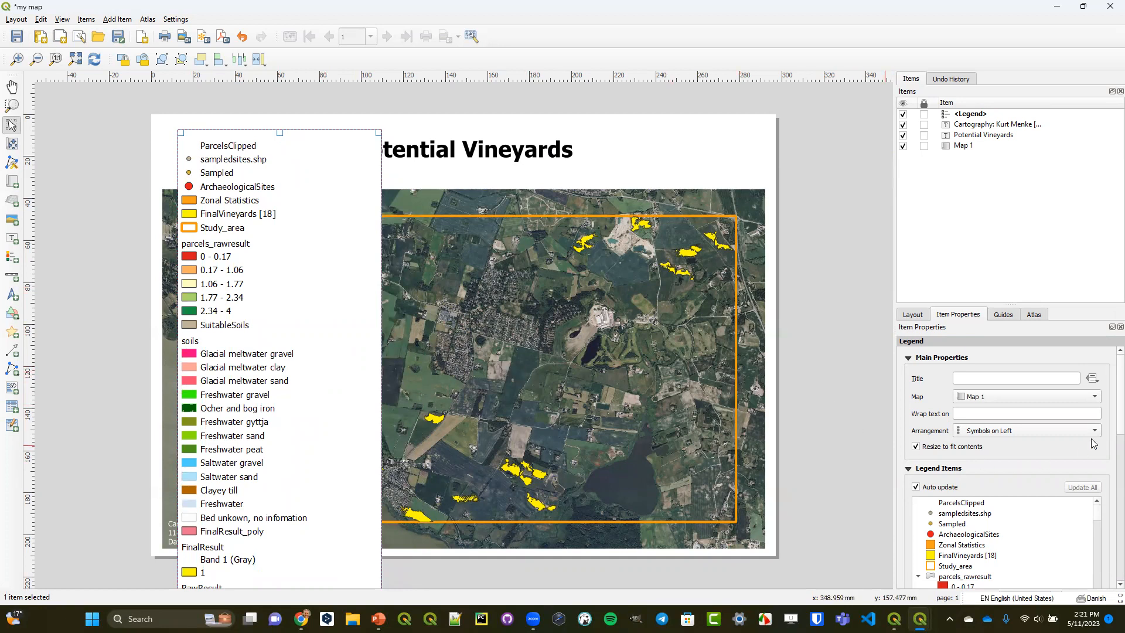
# - Turn off automatic updating of the legend items
pyautogui.scroll(-3, 1109, 450)
pyautogui.scroll(-1, 1108, 450)
pyautogui.scroll(1, 1107, 444)
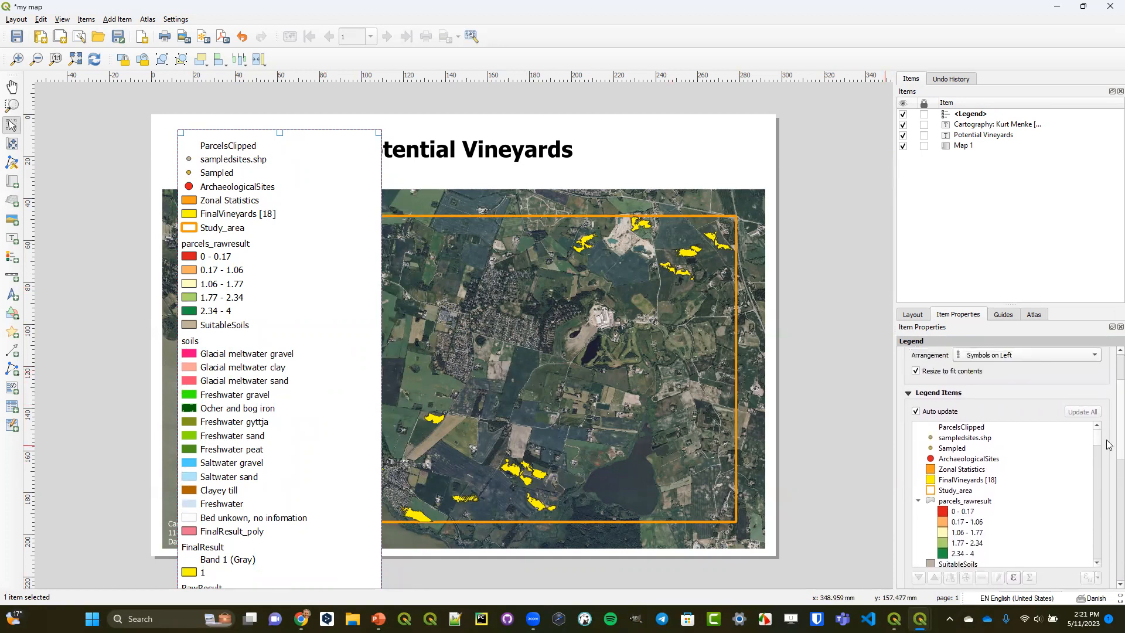
pyautogui.click(928, 415)
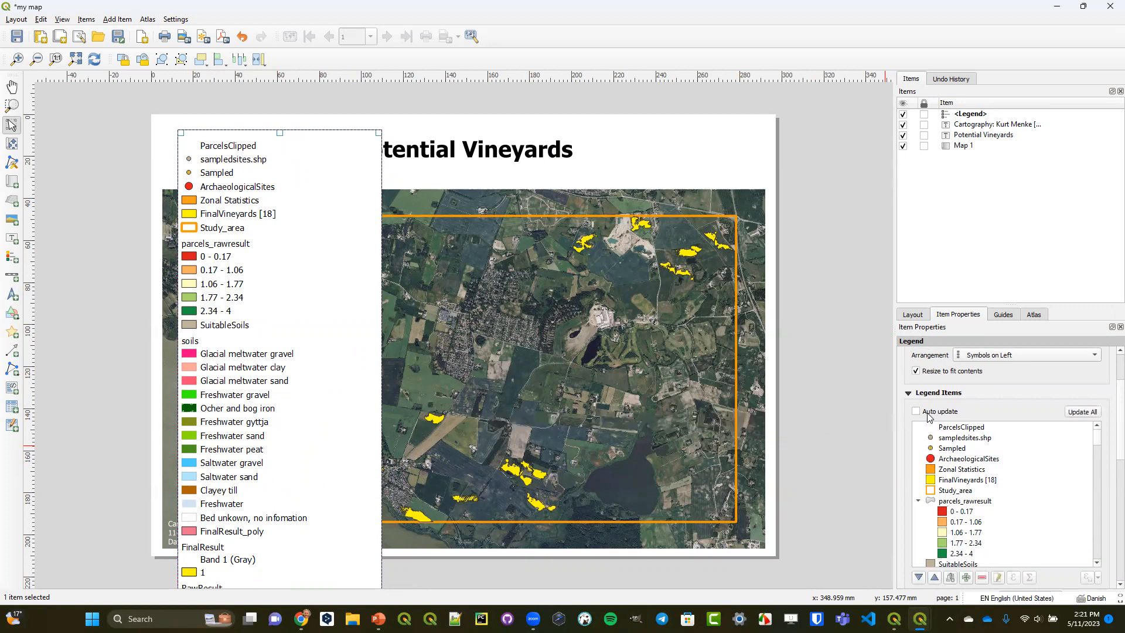
# - Remove the ParcelsClipped, sampledsites.shp, Sampled, ArchaeologicalSites and Zonal Statistics entries from the legend
pyautogui.click(963, 428)
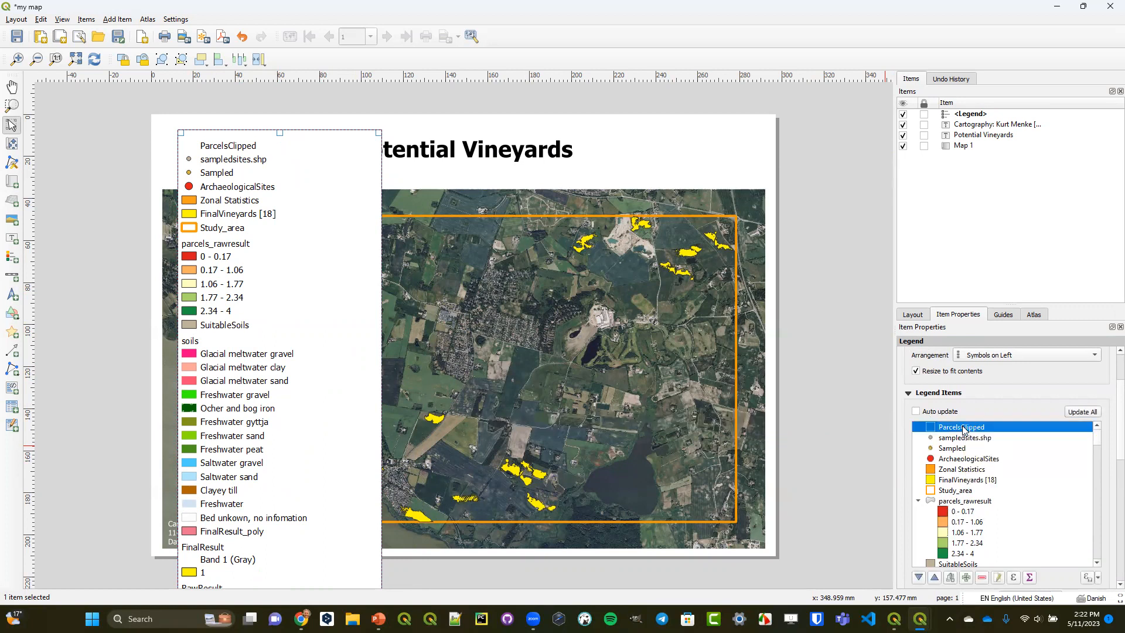
pyautogui.keyDown('shift'); pyautogui.click(959, 459); pyautogui.keyUp('shift')
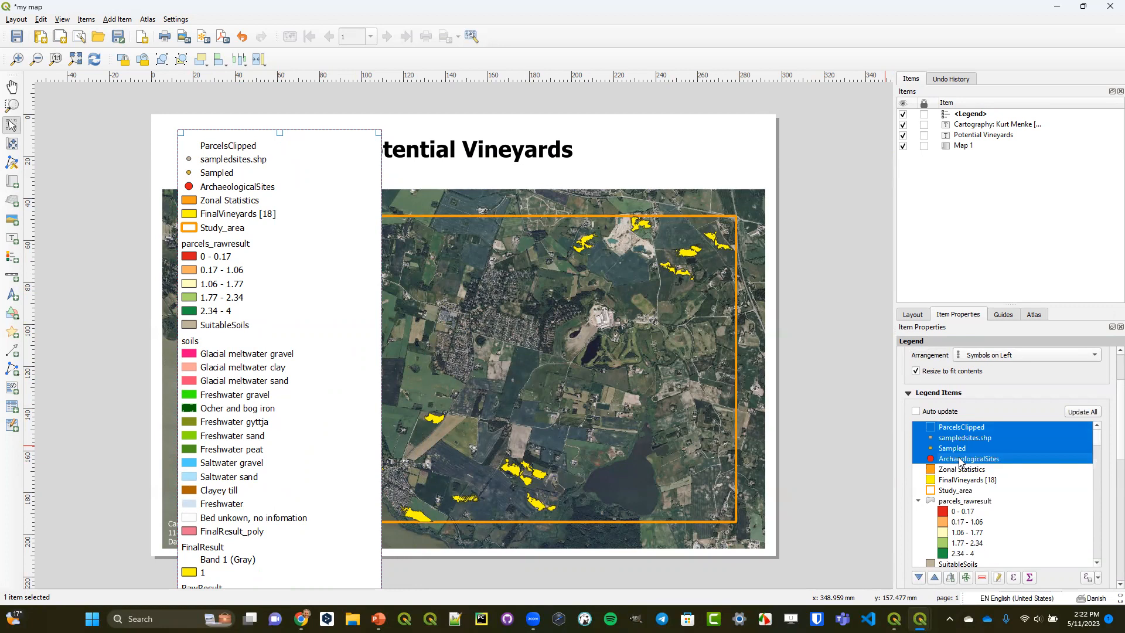
pyautogui.click(1106, 458)
pyautogui.scroll(-1, 1106, 458)
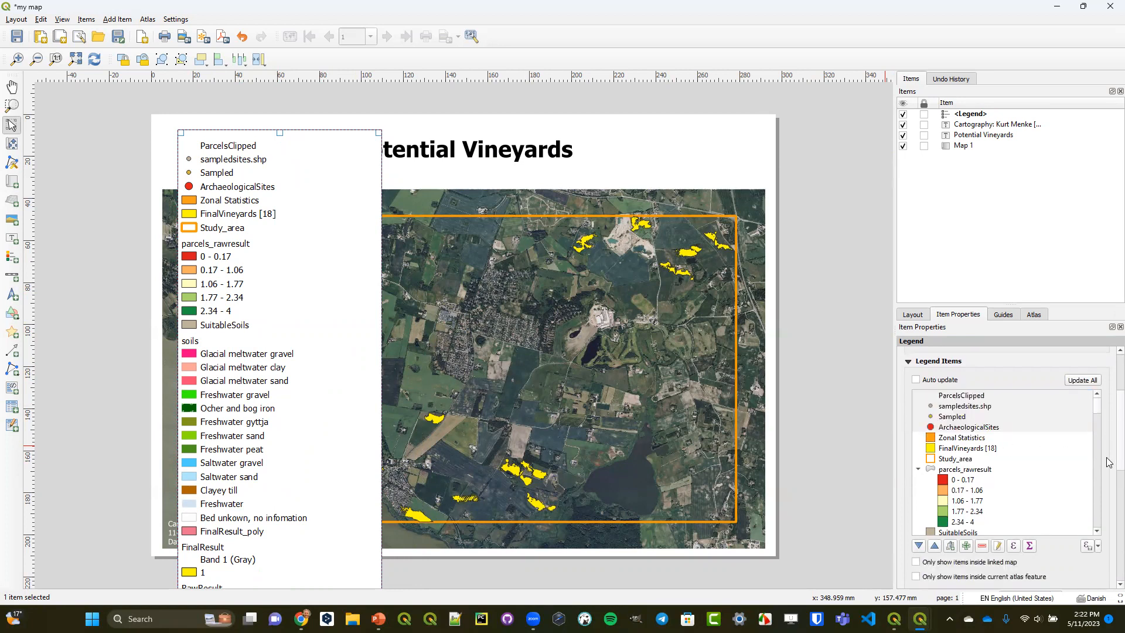
pyautogui.click(981, 546)
pyautogui.click(967, 397)
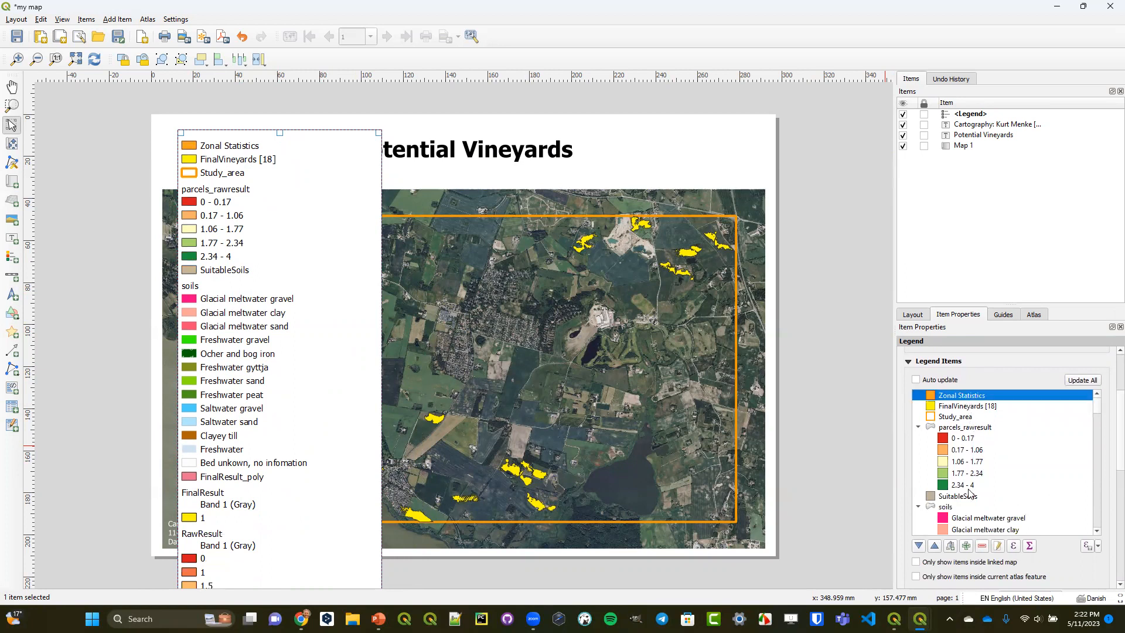
pyautogui.press('Delete')
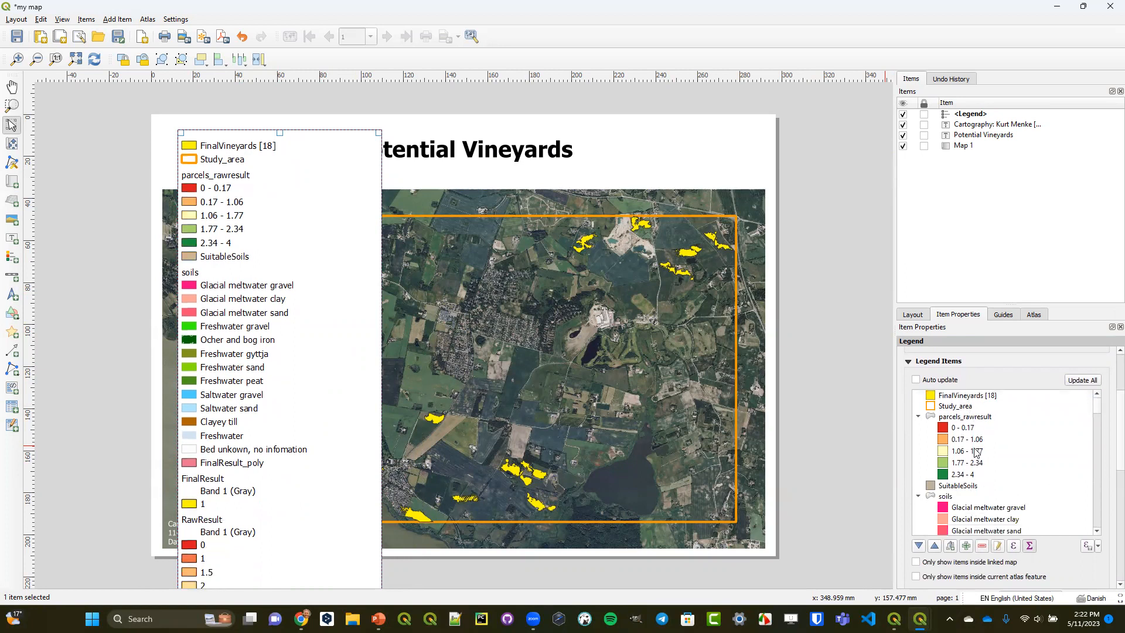
# - Remove all legend entries from parcels_rawresult down to Bing Imagery, and move the legend to the map's lower-left corner above the credits
pyautogui.click(956, 418)
pyautogui.scroll(-7, 964, 437)
pyautogui.scroll(-10, 965, 440)
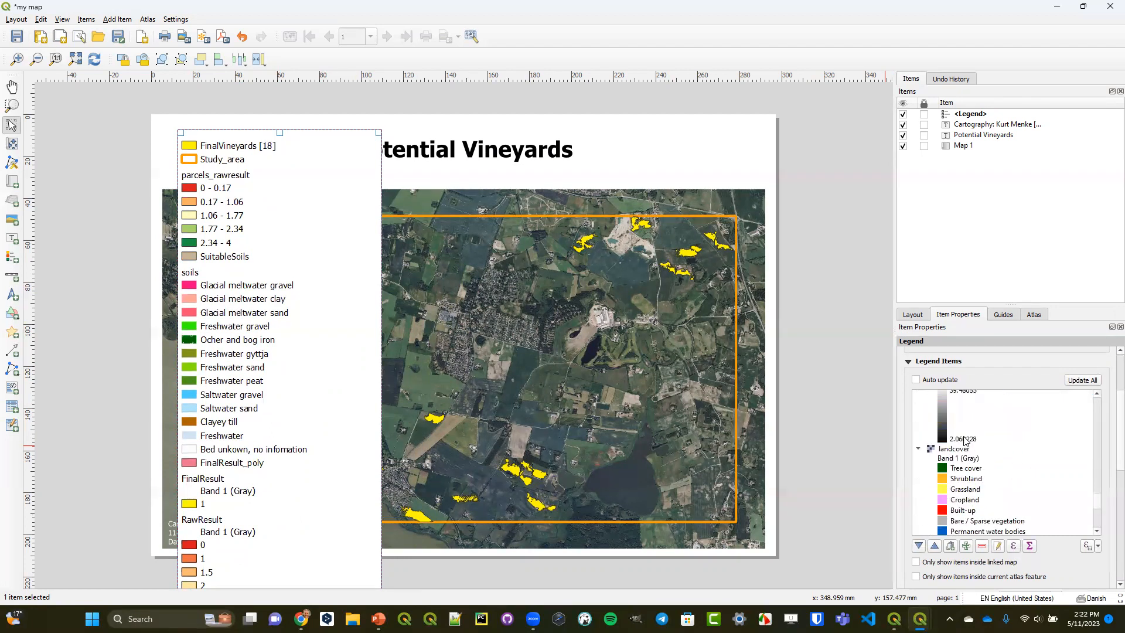
pyautogui.hotkey('ctrl', 'a')
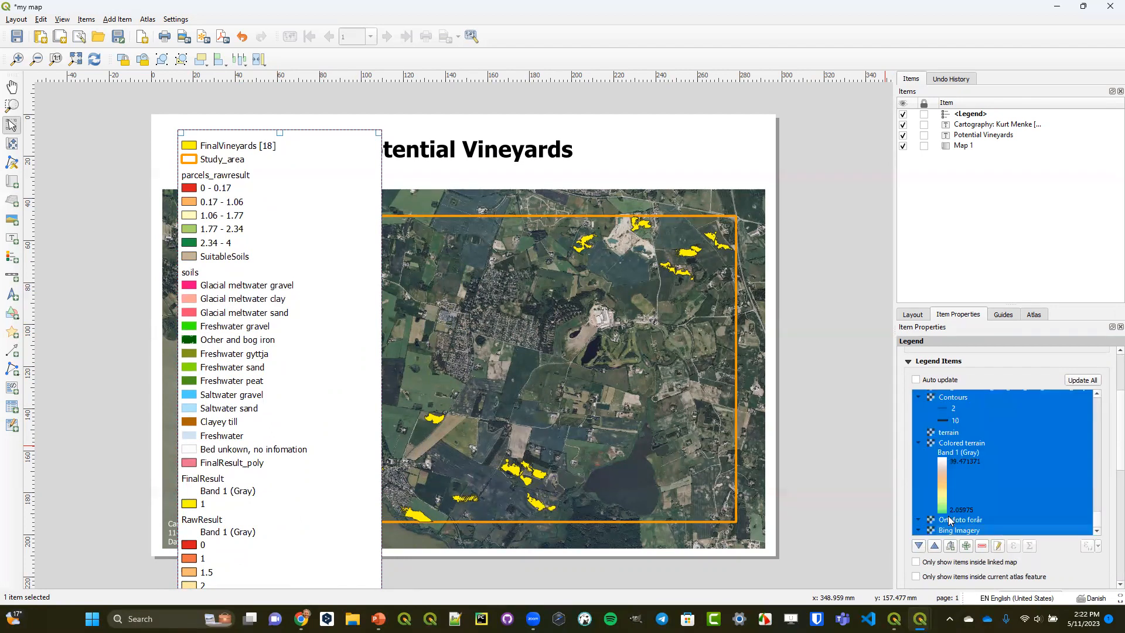
pyautogui.press('Delete')
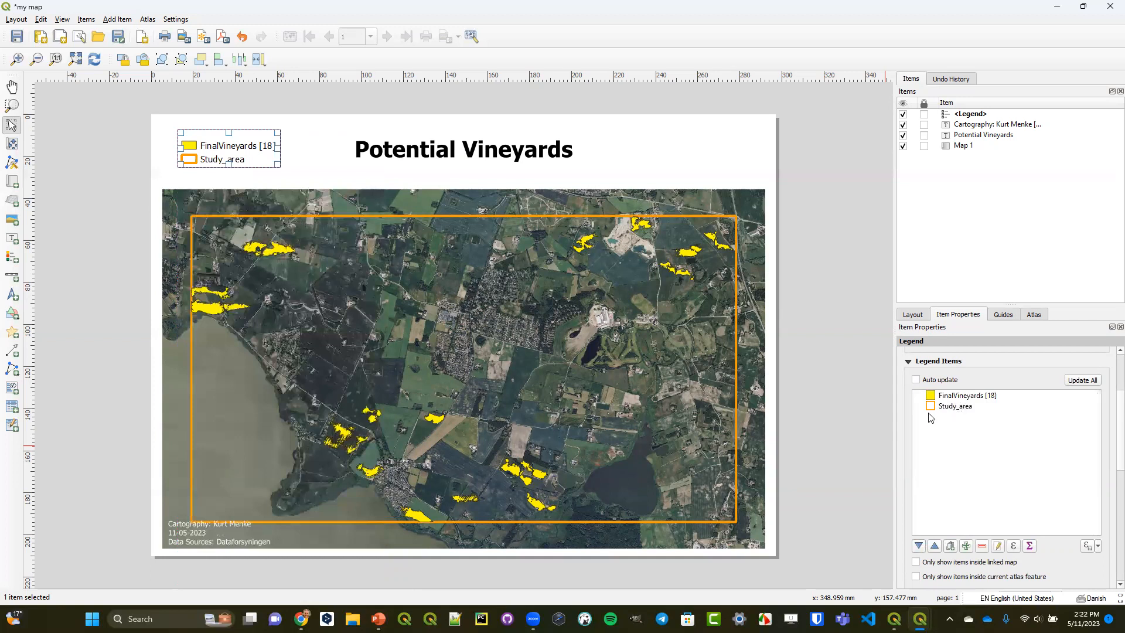
pyautogui.moveTo(234, 149); pyautogui.dragTo(254, 485)
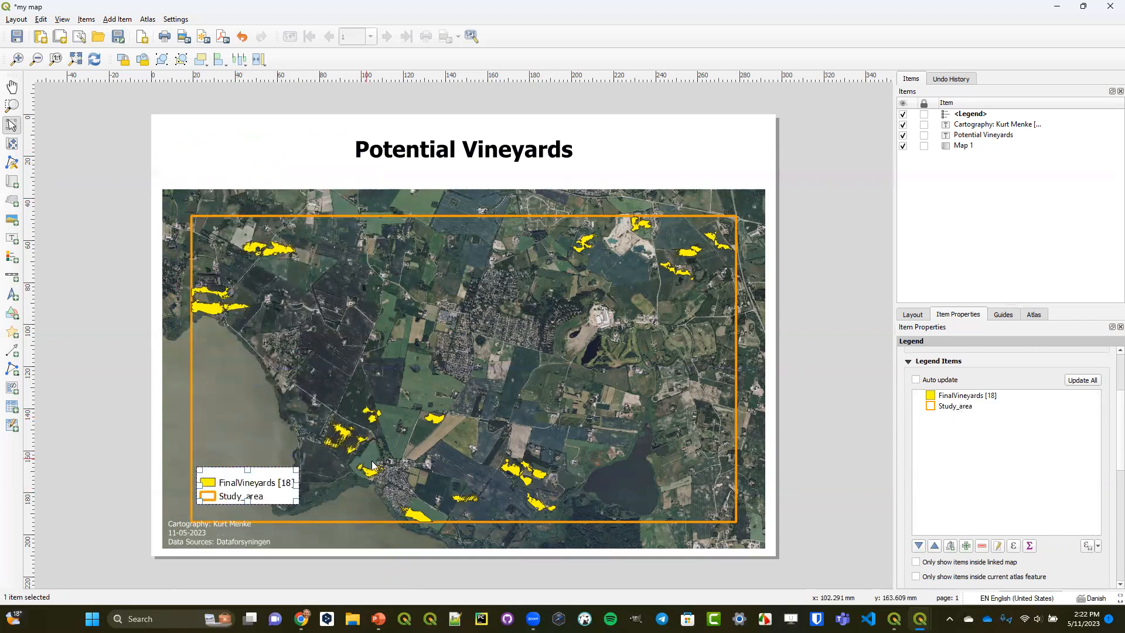
pyautogui.click(833, 390)
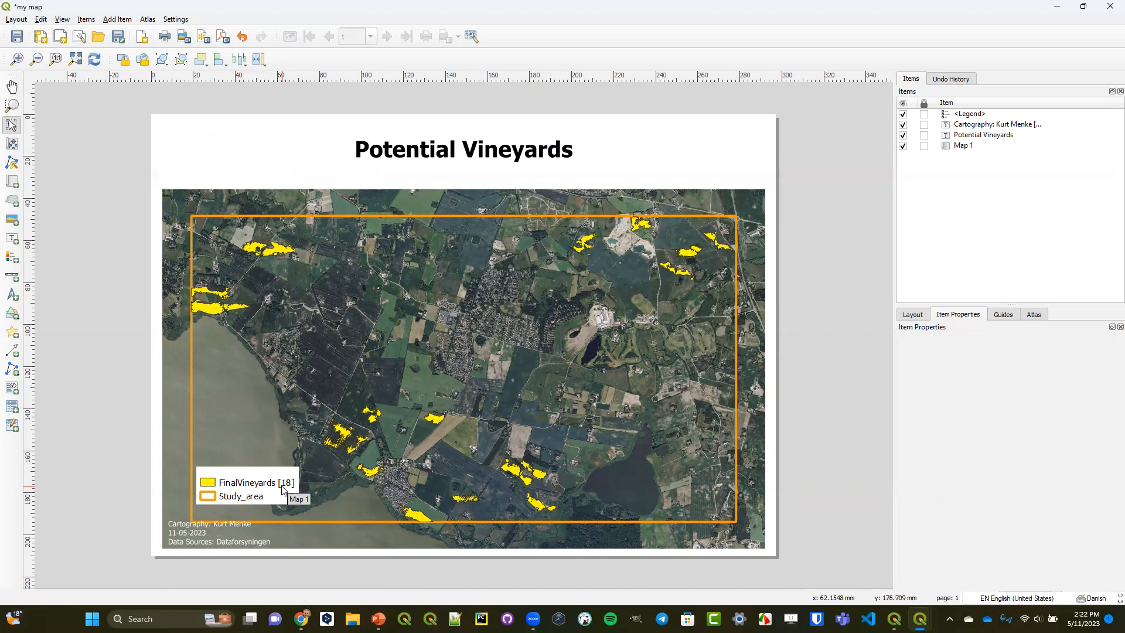
# - Rename the Study_area legend entry as "Study Area"
pyautogui.click(239, 491)
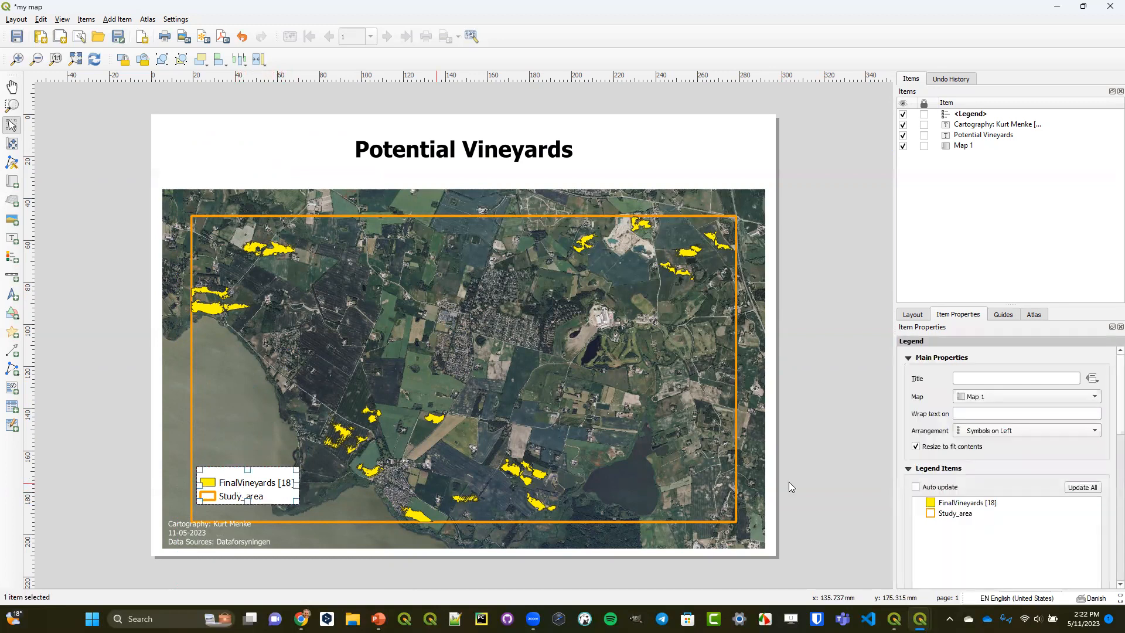
pyautogui.click(955, 514)
pyautogui.doubleClick(956, 514)
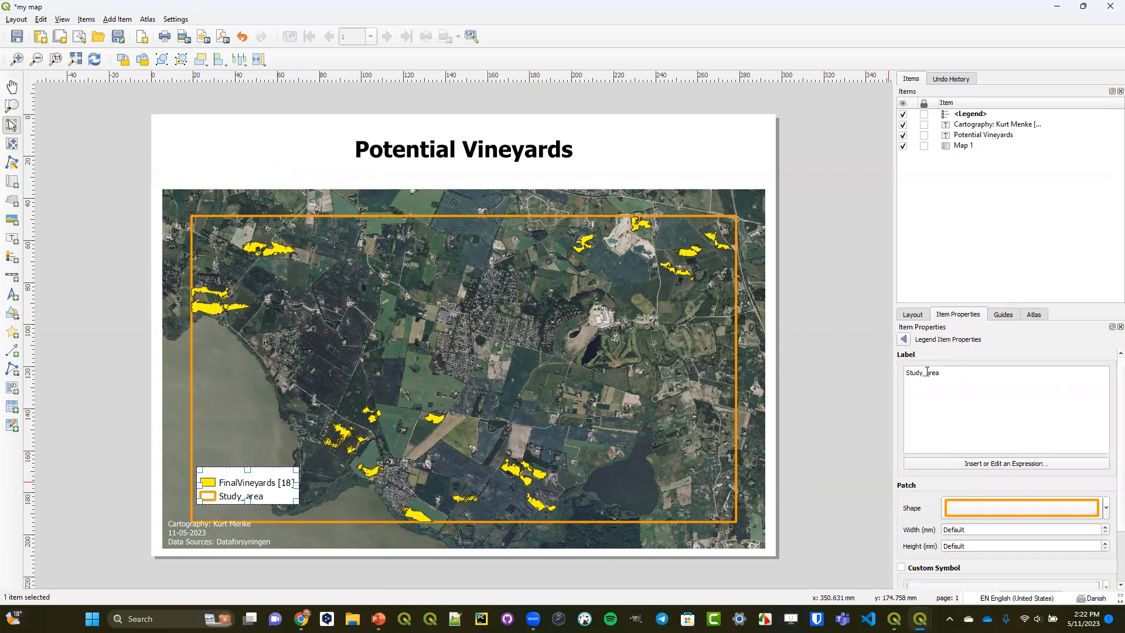
pyautogui.press('BackSpace')
pyautogui.write('A')
pyautogui.press('Delete')
pyautogui.click(903, 340)
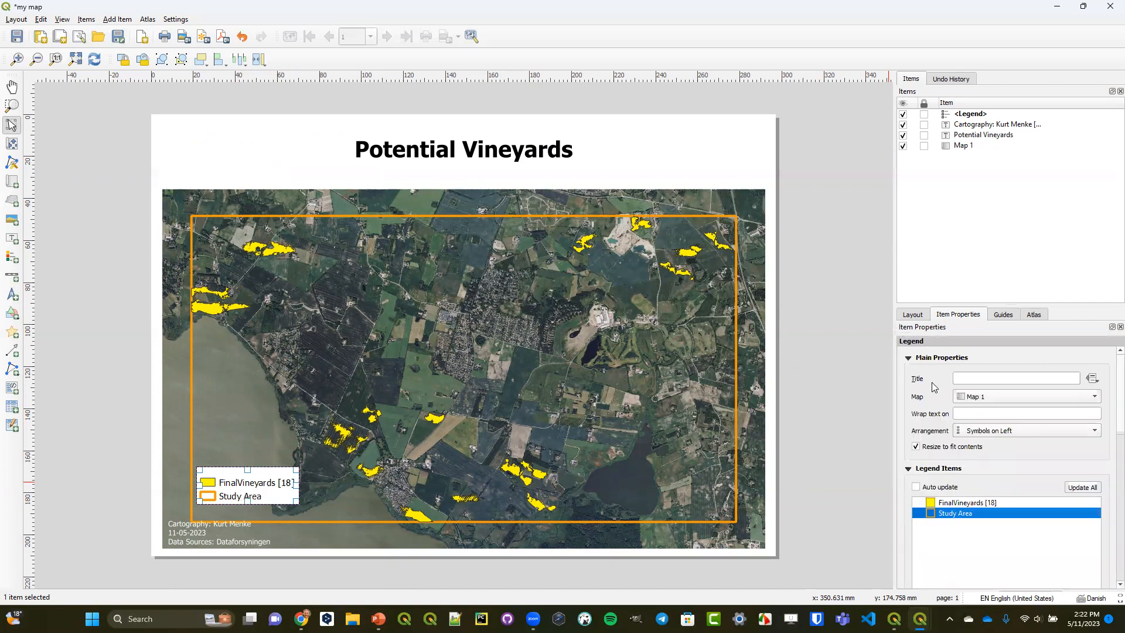
# - Rename the FinalVineyards legend entry as "Final Vineyards" and nudge the legend slightly up and to the right
pyautogui.doubleClick(956, 503)
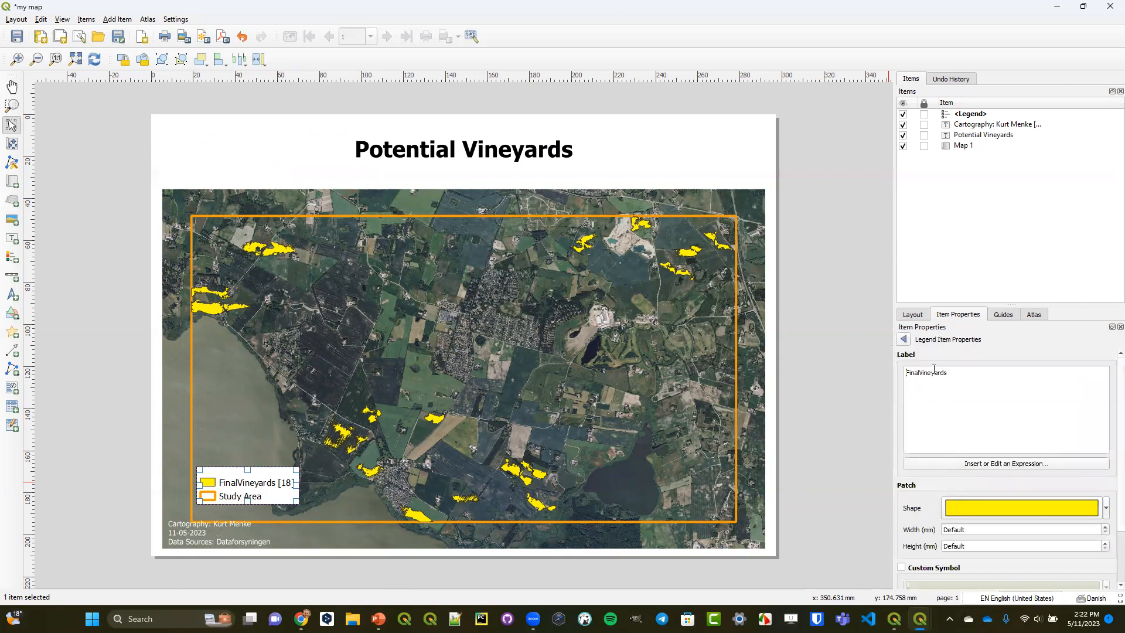
pyautogui.click(920, 371)
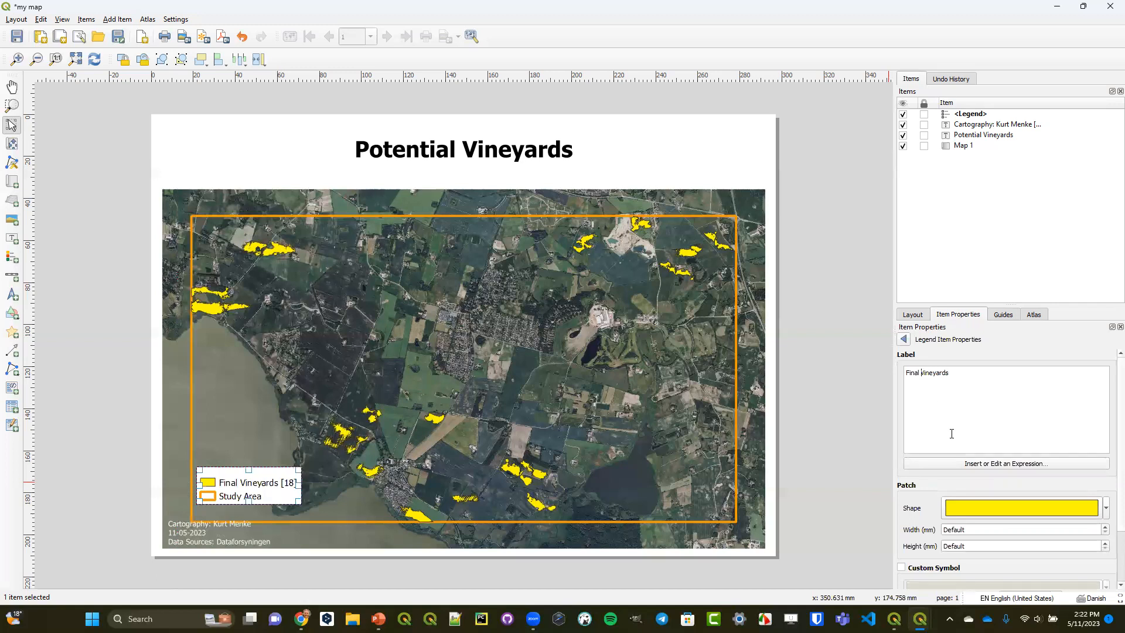
pyautogui.click(839, 403)
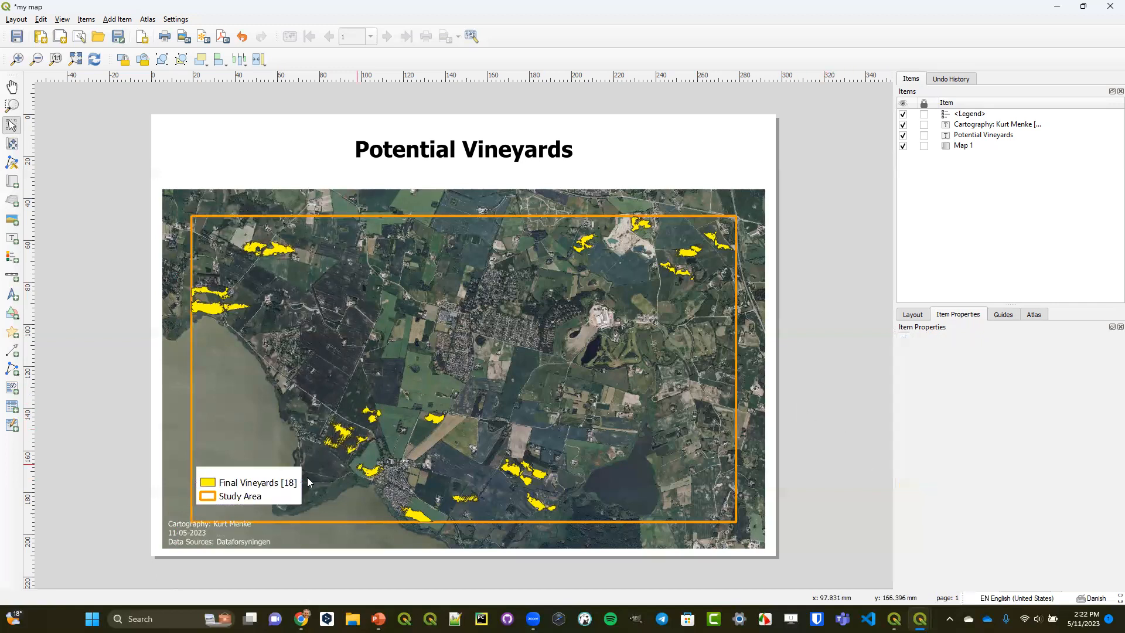
pyautogui.click(240, 484)
pyautogui.moveTo(238, 486); pyautogui.dragTo(245, 480)
# - Reduce the credits label's font size to 7 points
pyautogui.click(263, 533)
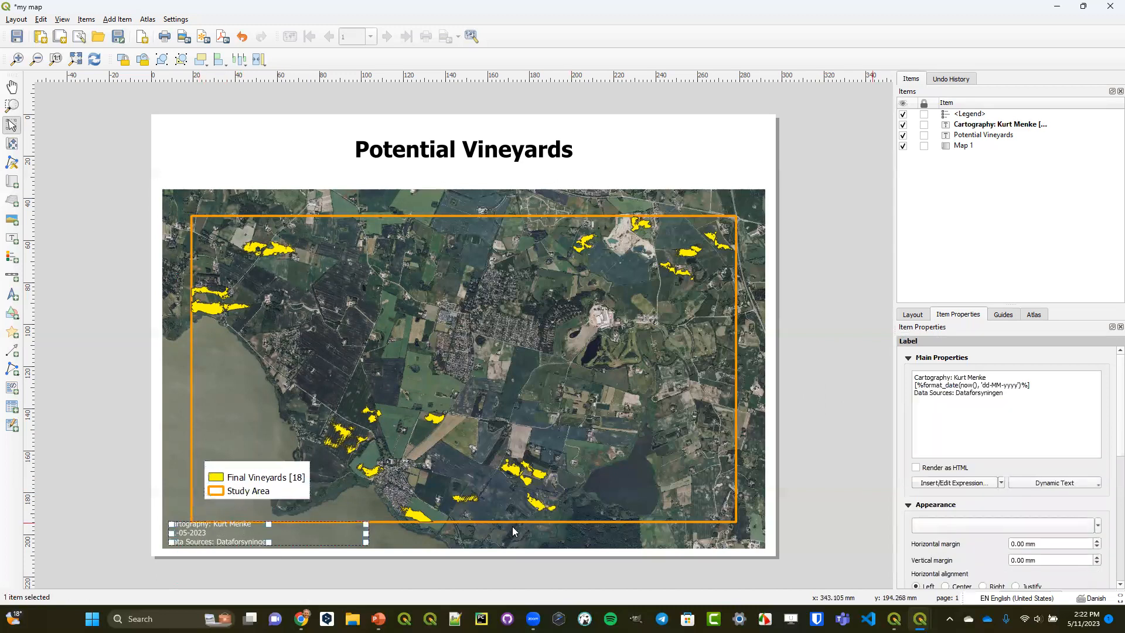
pyautogui.scroll(-3, 1108, 463)
pyautogui.scroll(-2, 1109, 470)
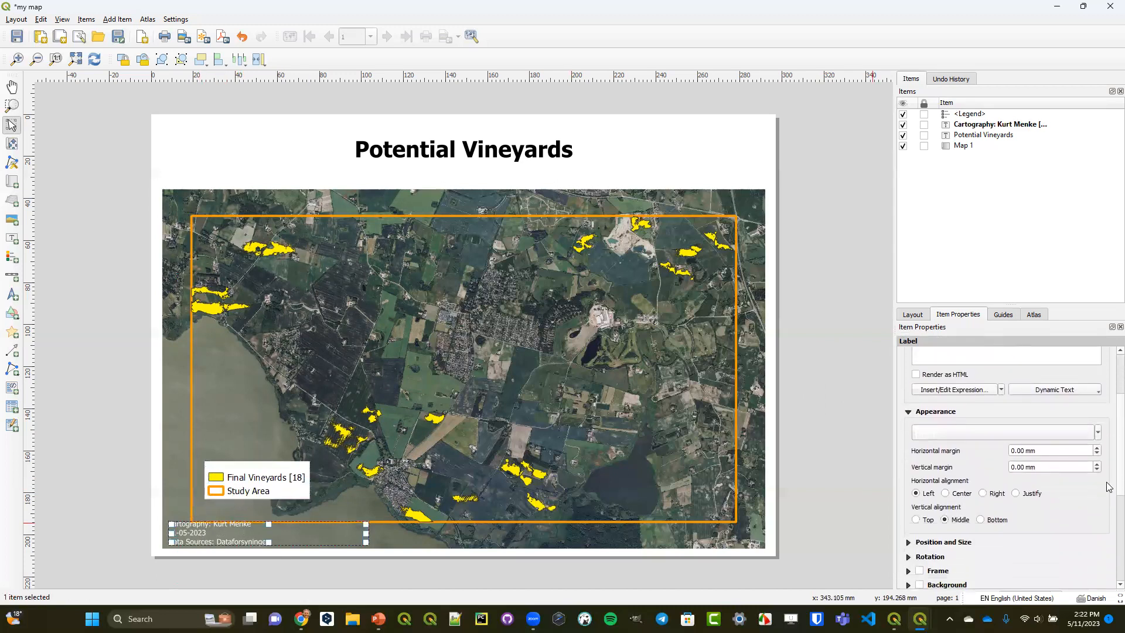
pyautogui.click(1002, 434)
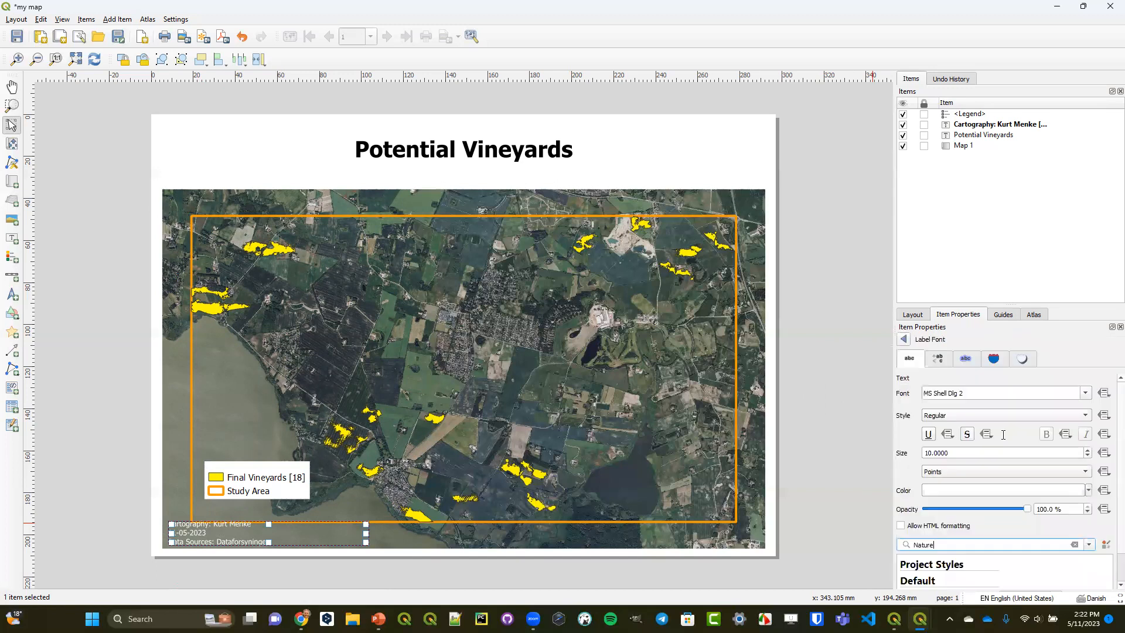
pyautogui.click(1087, 457)
pyautogui.click(1087, 457)
pyautogui.click(1087, 456)
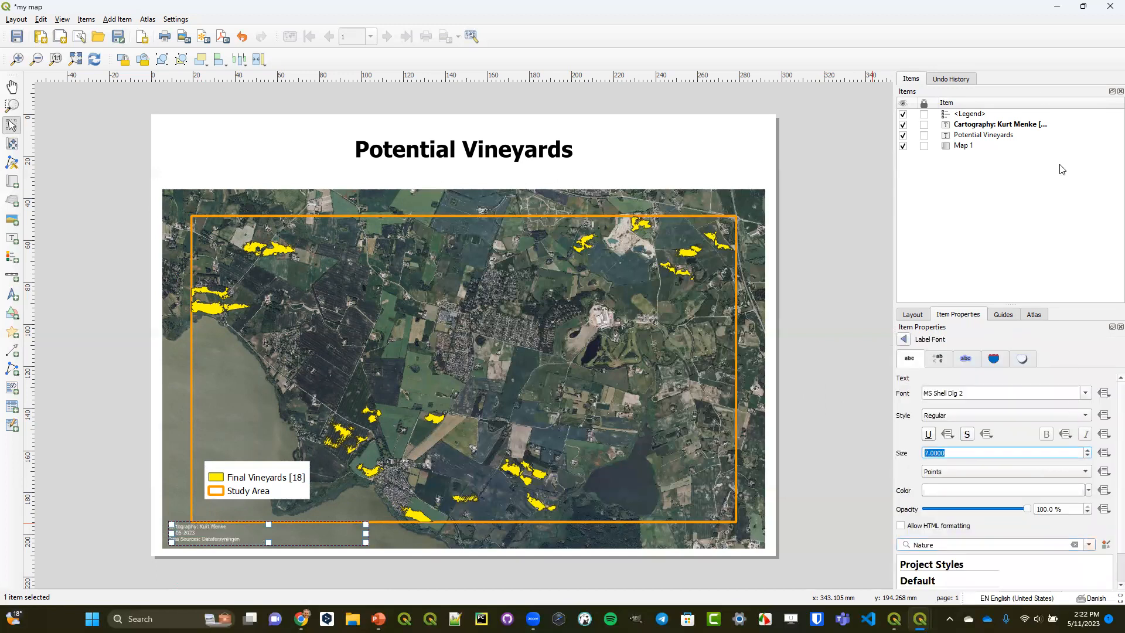
# - Switch to the main project window and turn the Zonal Statistics layer's feature count on and off again
pyautogui.click(1057, 6)
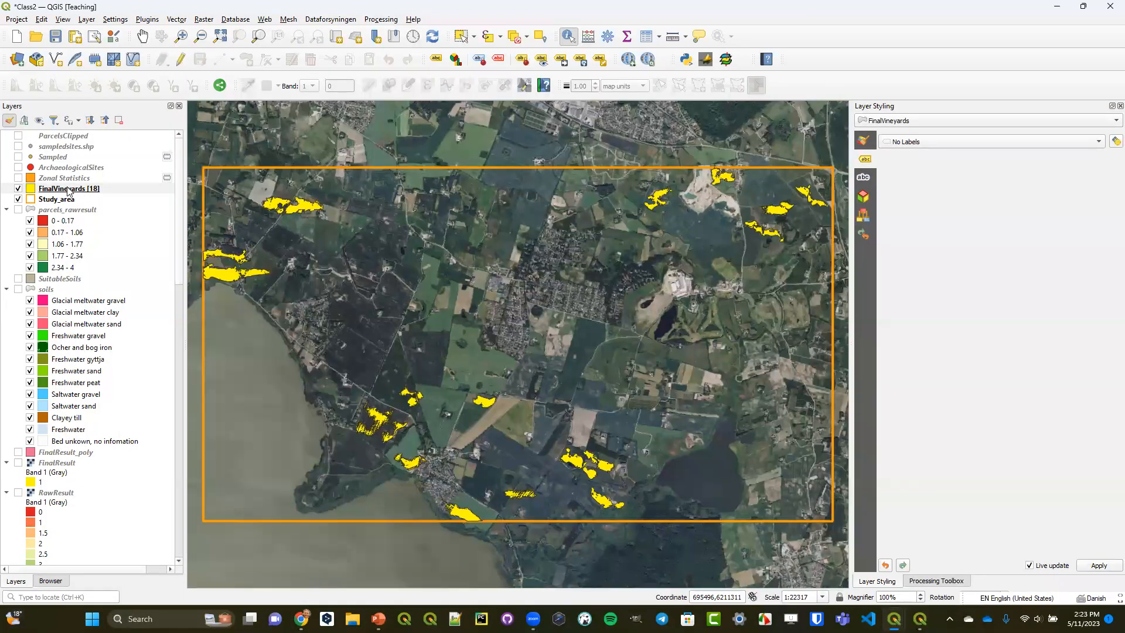
pyautogui.rightClick(61, 179)
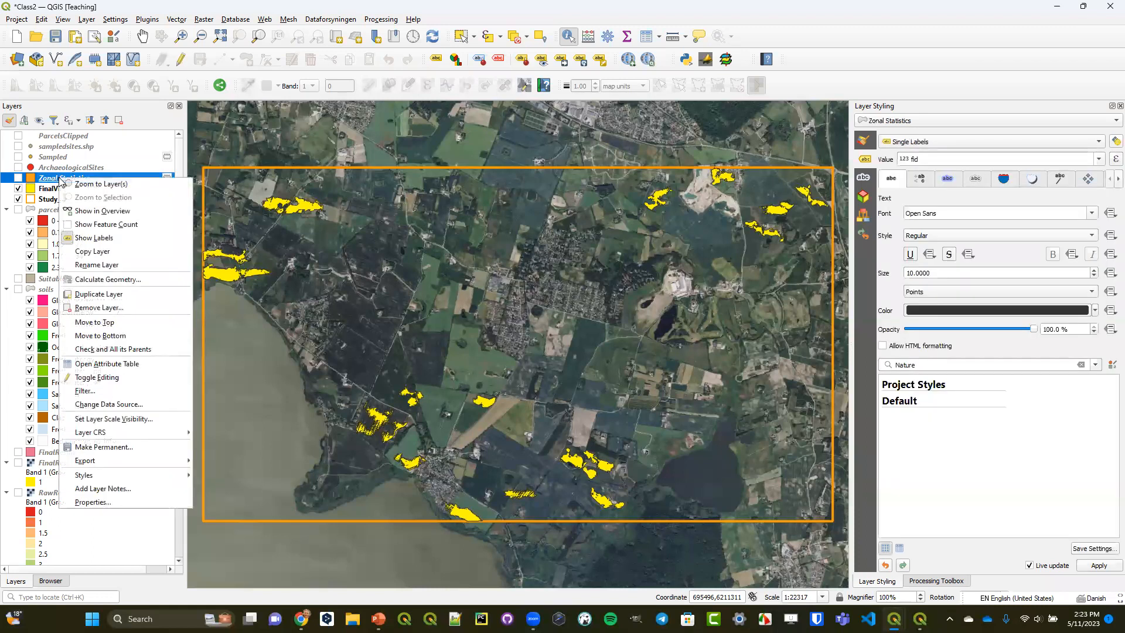
pyautogui.click(146, 231)
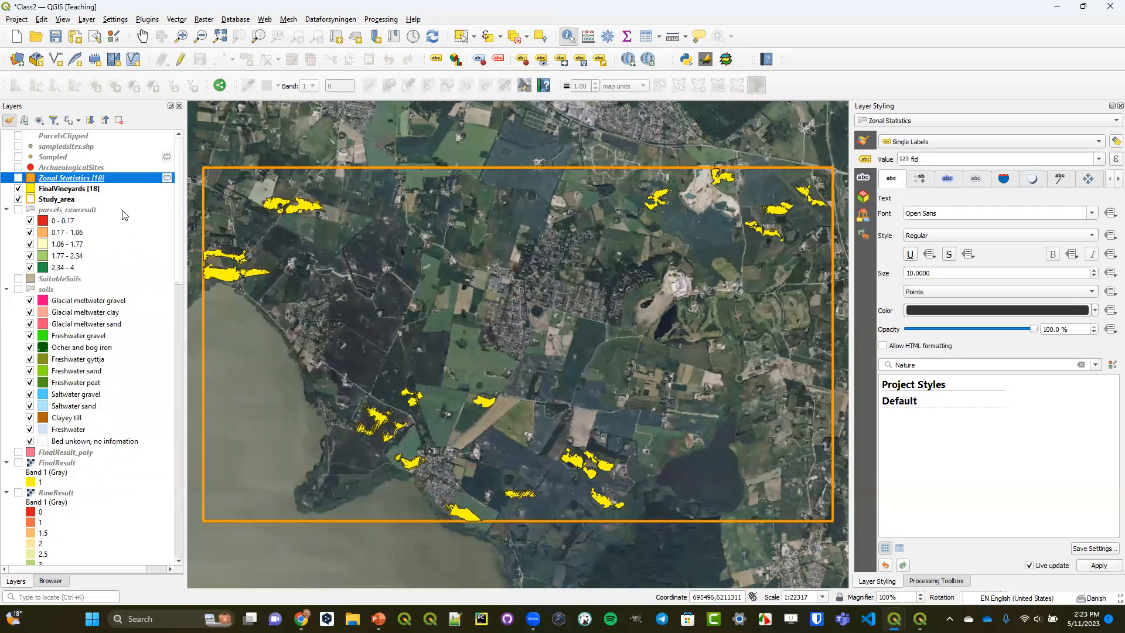
pyautogui.rightClick(109, 179)
pyautogui.click(156, 224)
# - Show the feature counts for the parcels_rawresult and soils layers
pyautogui.rightClick(75, 210)
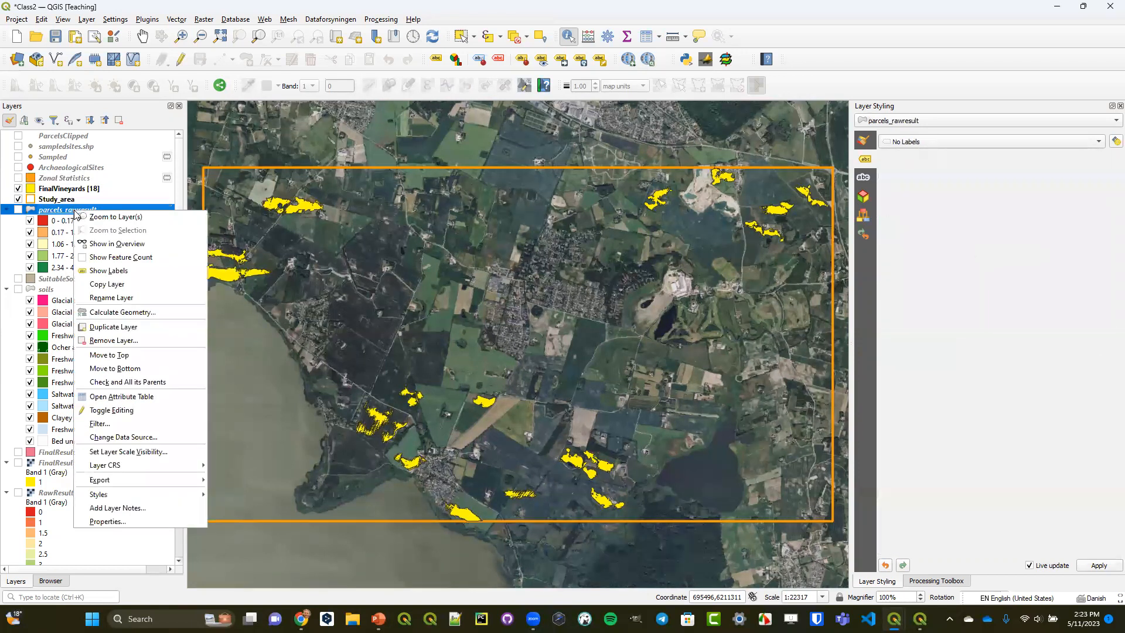
pyautogui.click(111, 257)
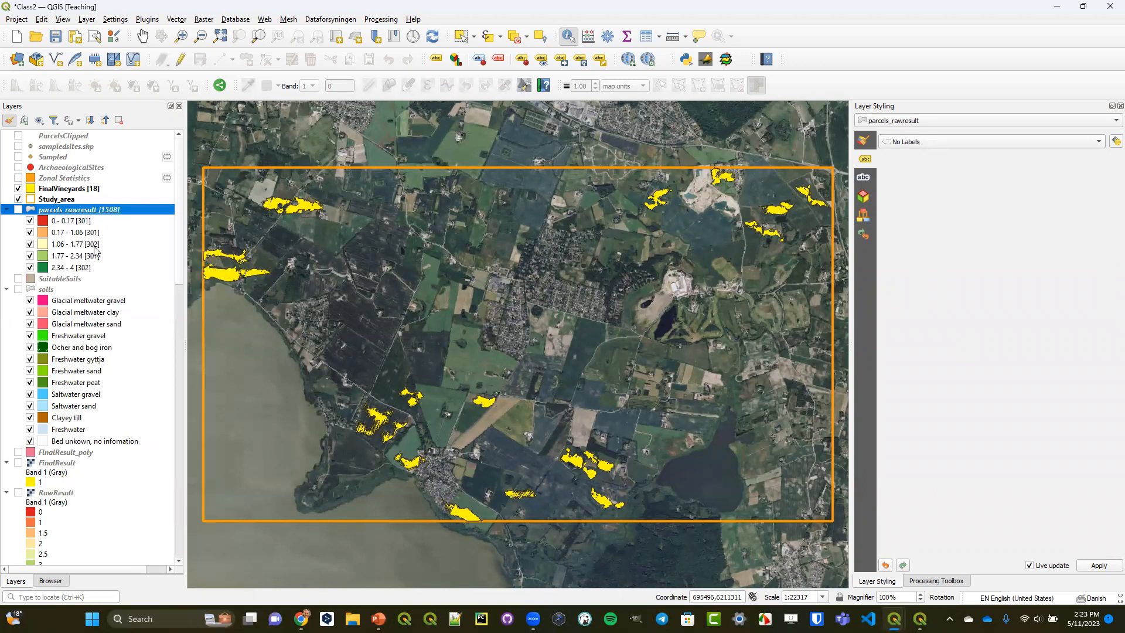
pyautogui.rightClick(47, 292)
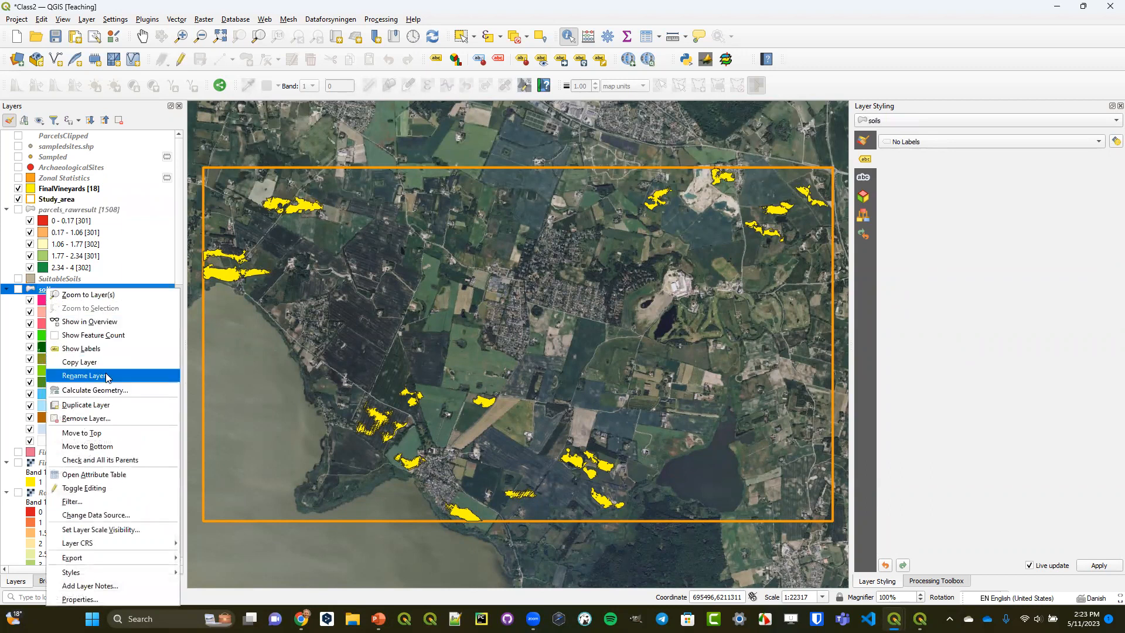
pyautogui.click(112, 335)
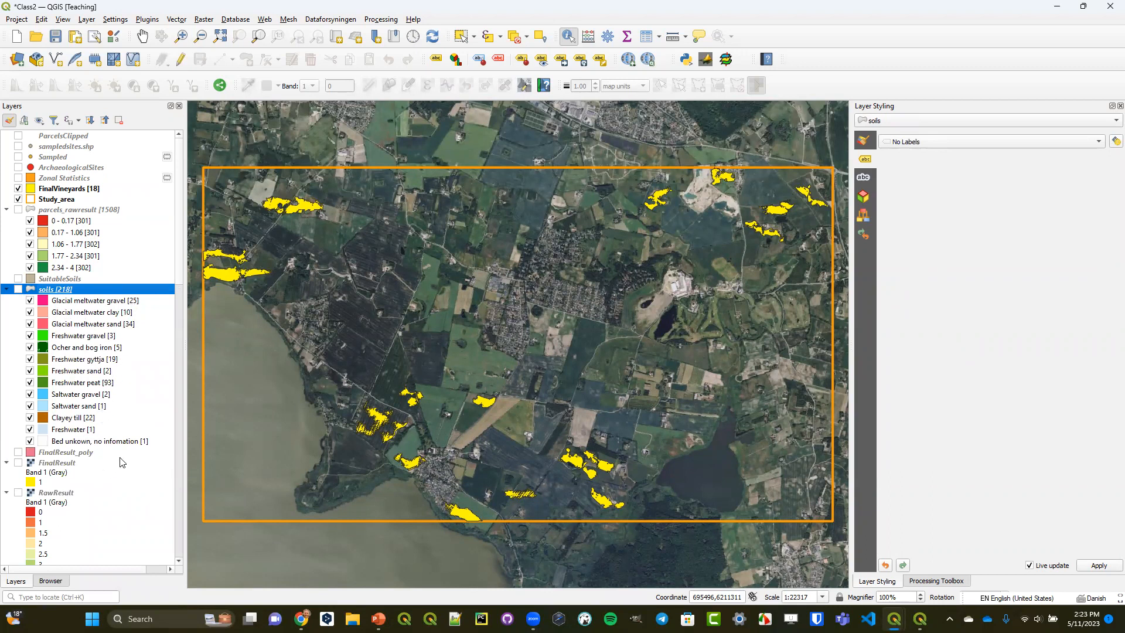
# - Turn off the feature counts for the soils and parcels_rawresult layers
pyautogui.rightClick(63, 290)
pyautogui.click(90, 339)
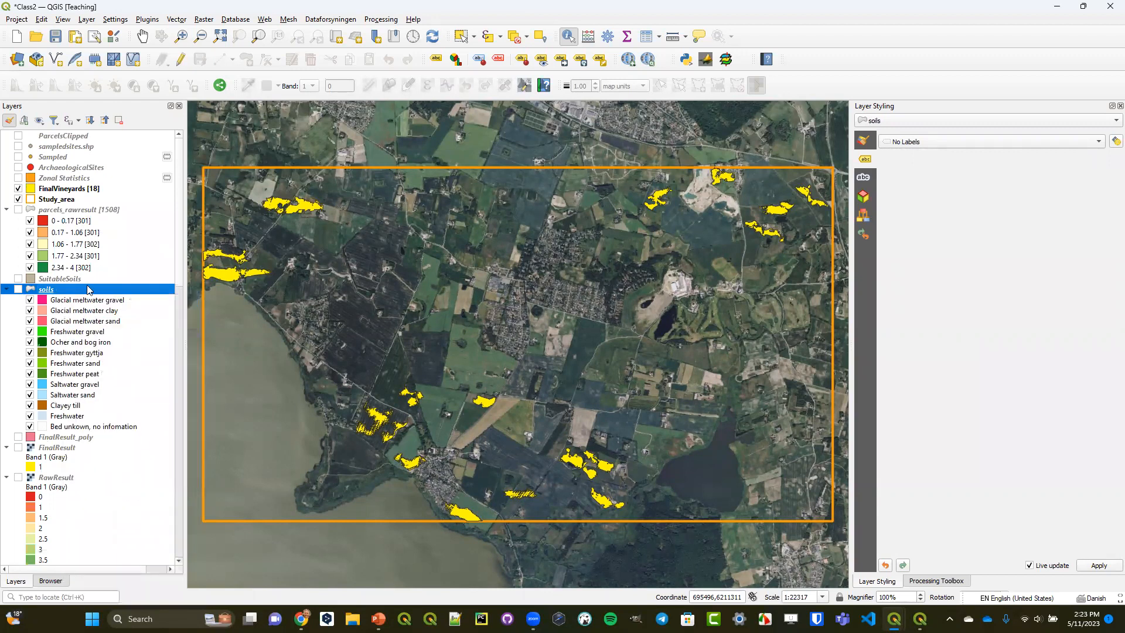
pyautogui.rightClick(101, 210)
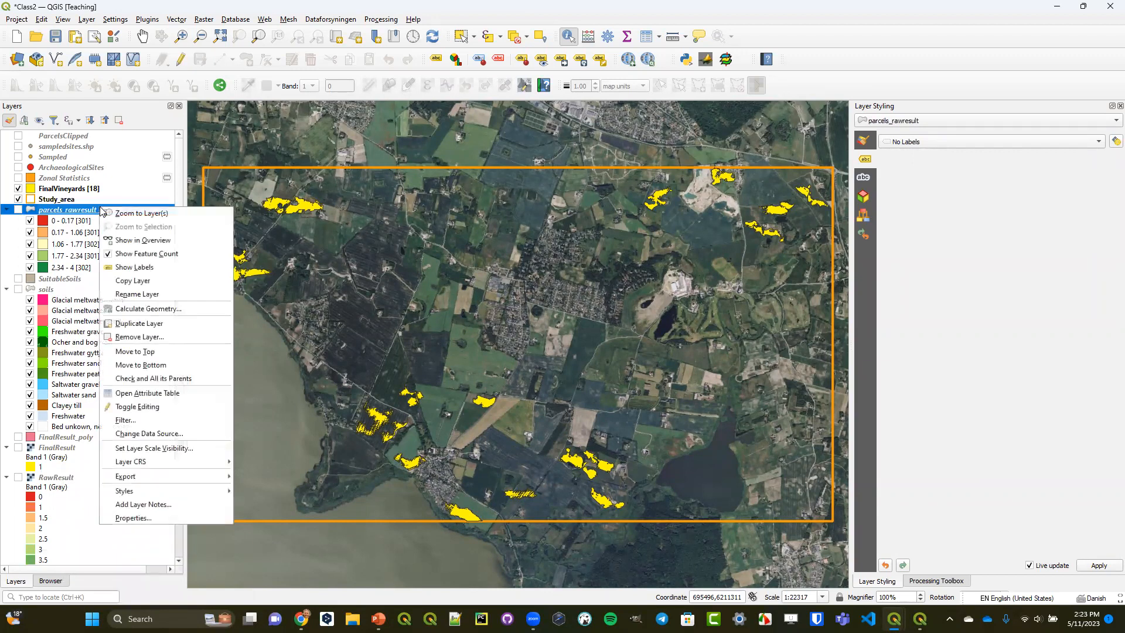
pyautogui.click(144, 253)
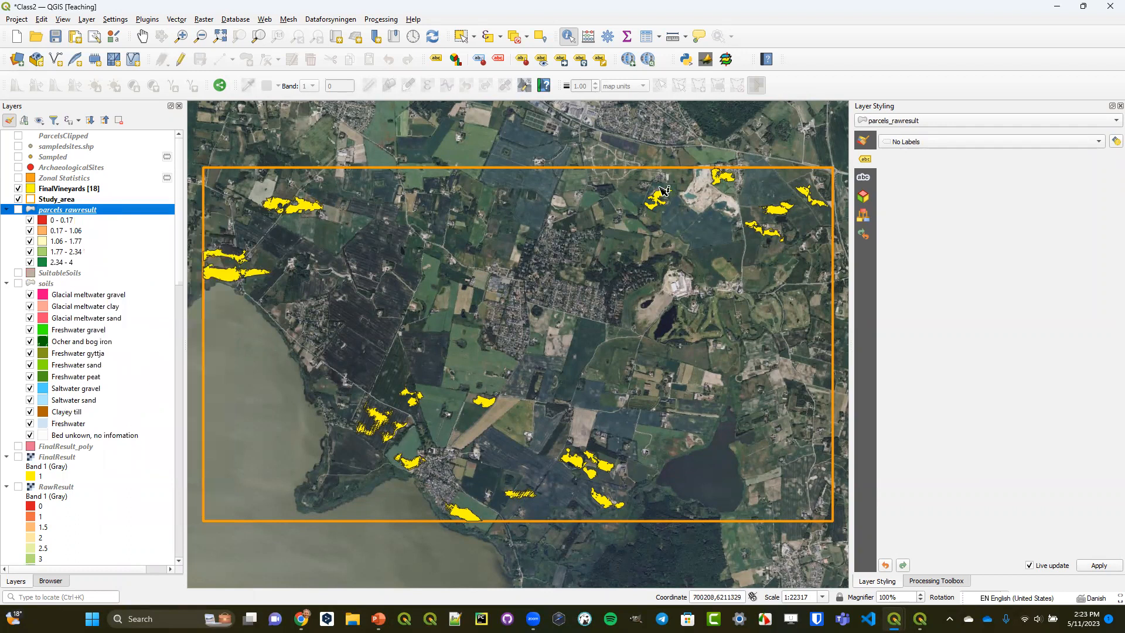
# - Close the FinalVineyards attribute table and return to the "my map" layout window
pyautogui.doubleClick(1048, 7)
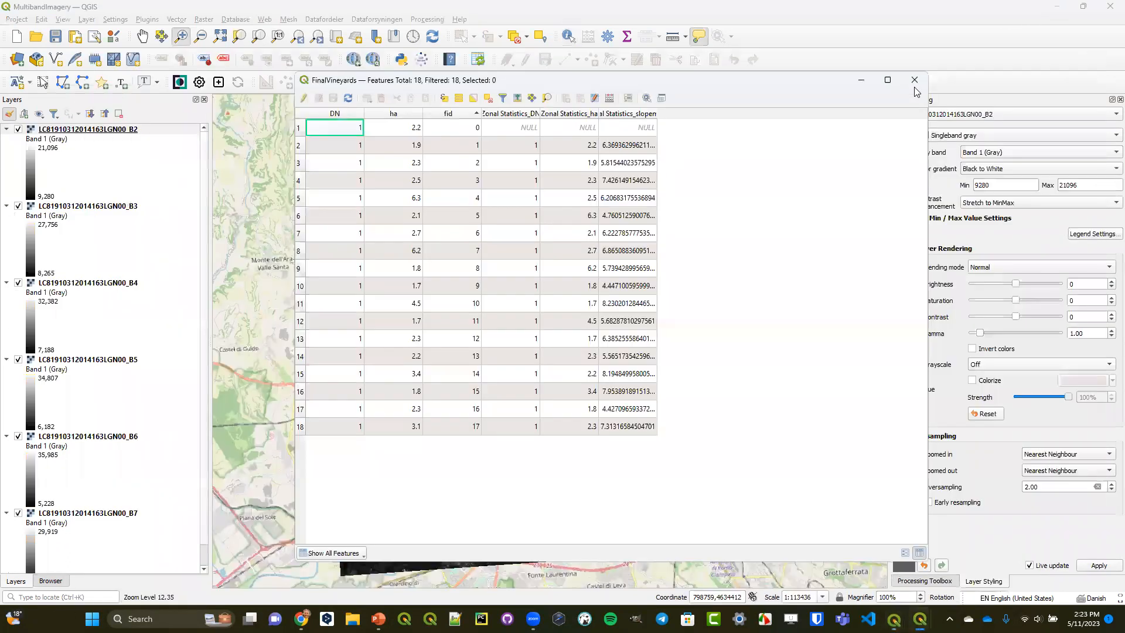
pyautogui.click(916, 87)
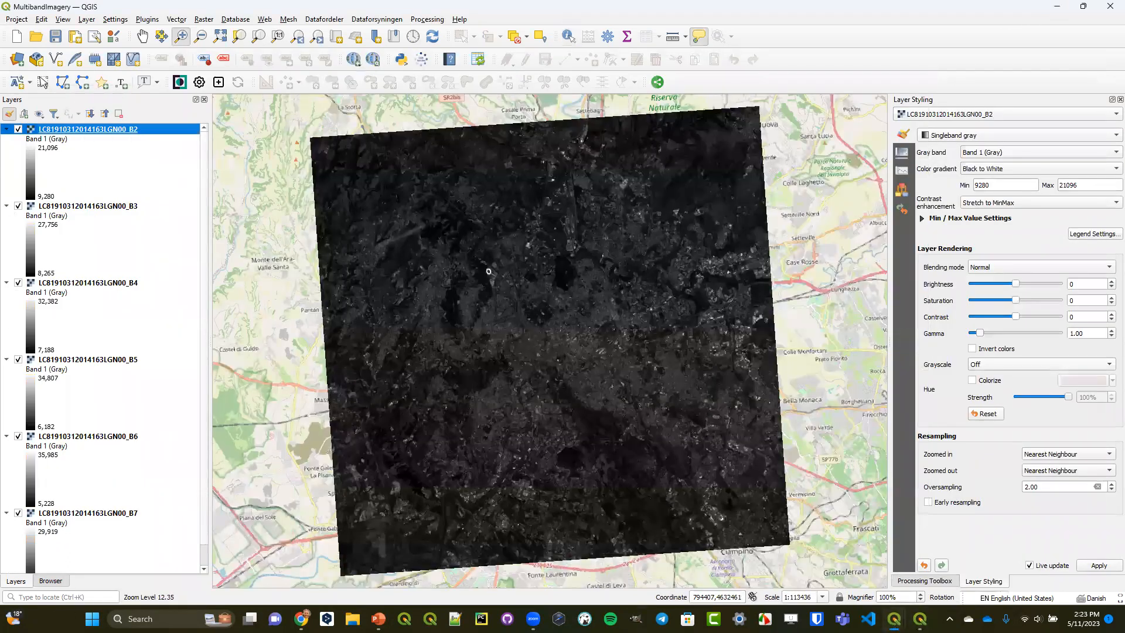
pyautogui.moveTo(894, 618)
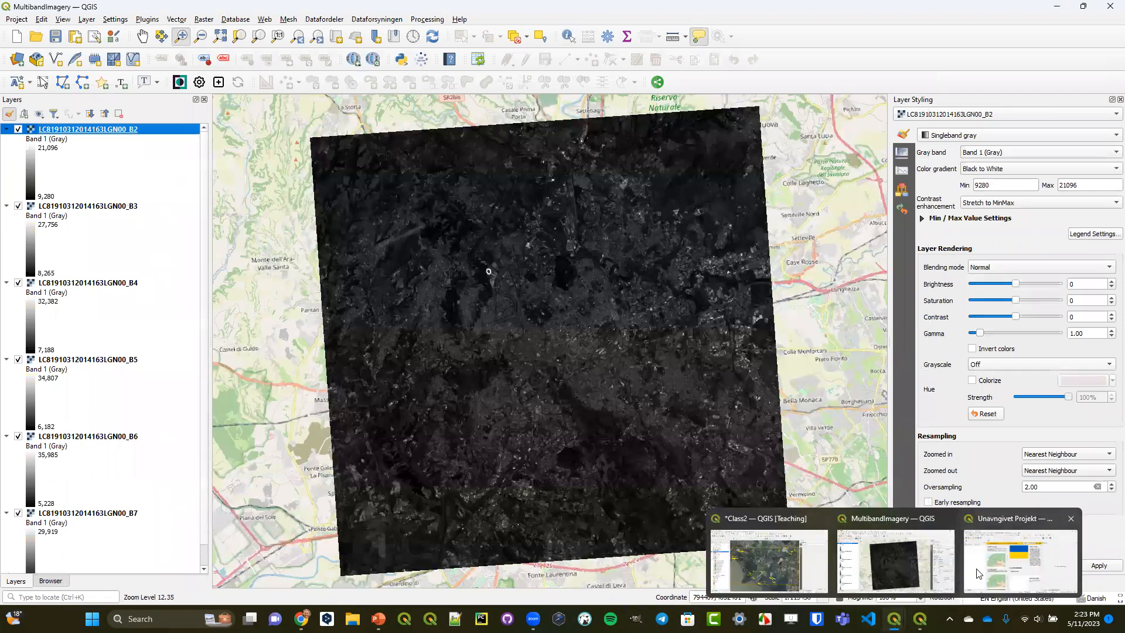
pyautogui.click(768, 560)
pyautogui.moveTo(920, 619)
pyautogui.click(924, 571)
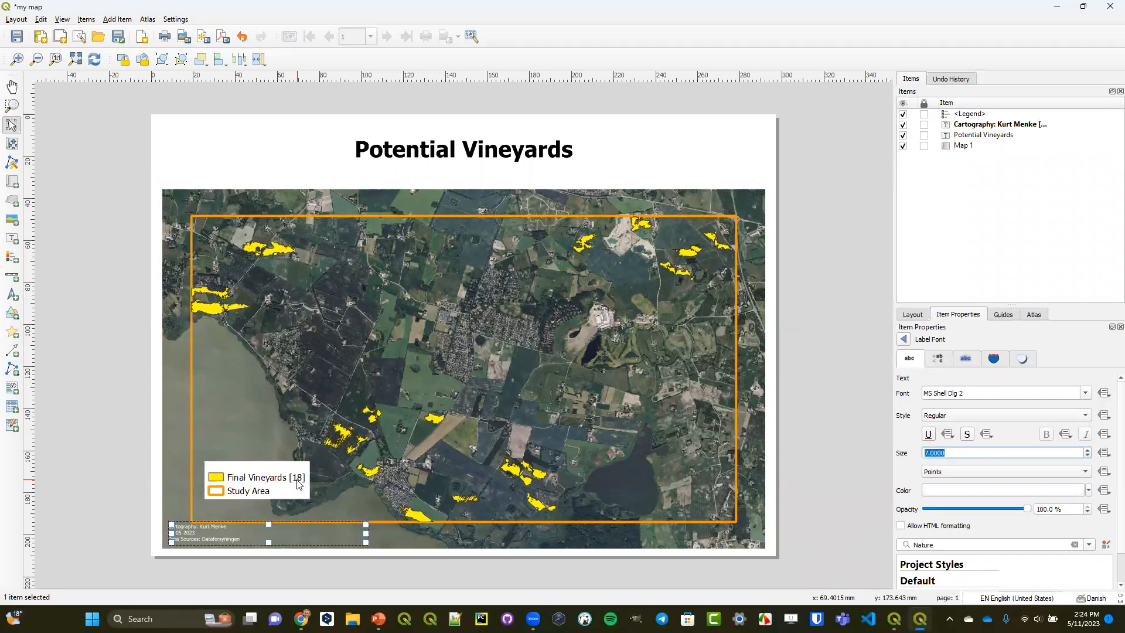
# - Move the credits label slightly down and left into the map's lower-left corner
pyautogui.click(198, 535)
pyautogui.moveTo(199, 535); pyautogui.dragTo(194, 537)
pyautogui.click(101, 484)
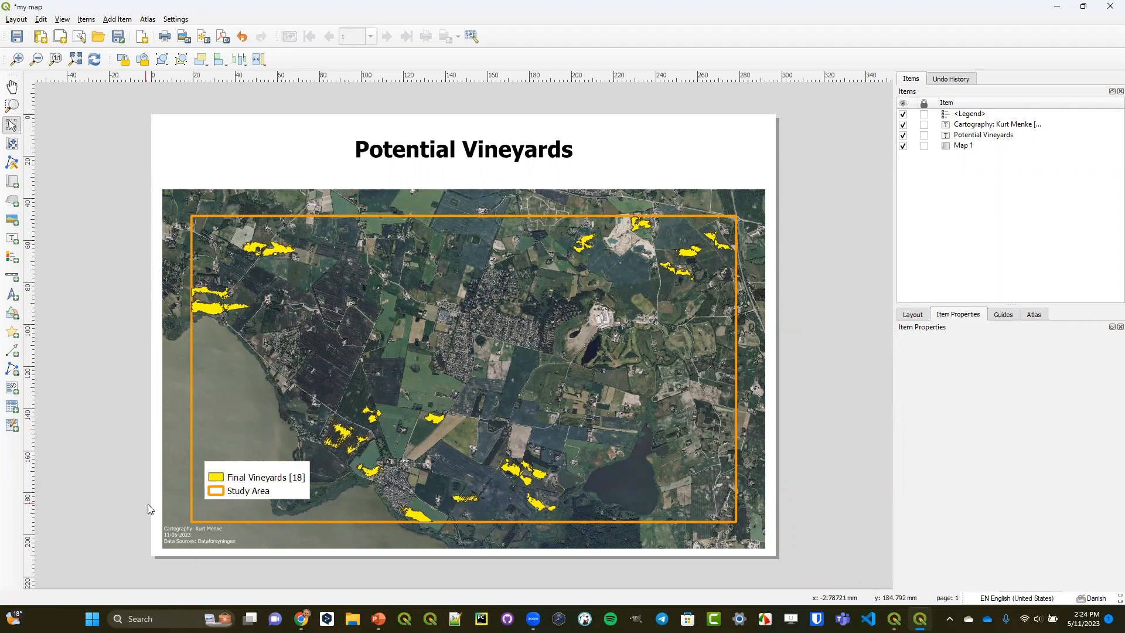
# - Turn off the legend's background and move the legend up and slightly left within the study area
pyautogui.click(250, 480)
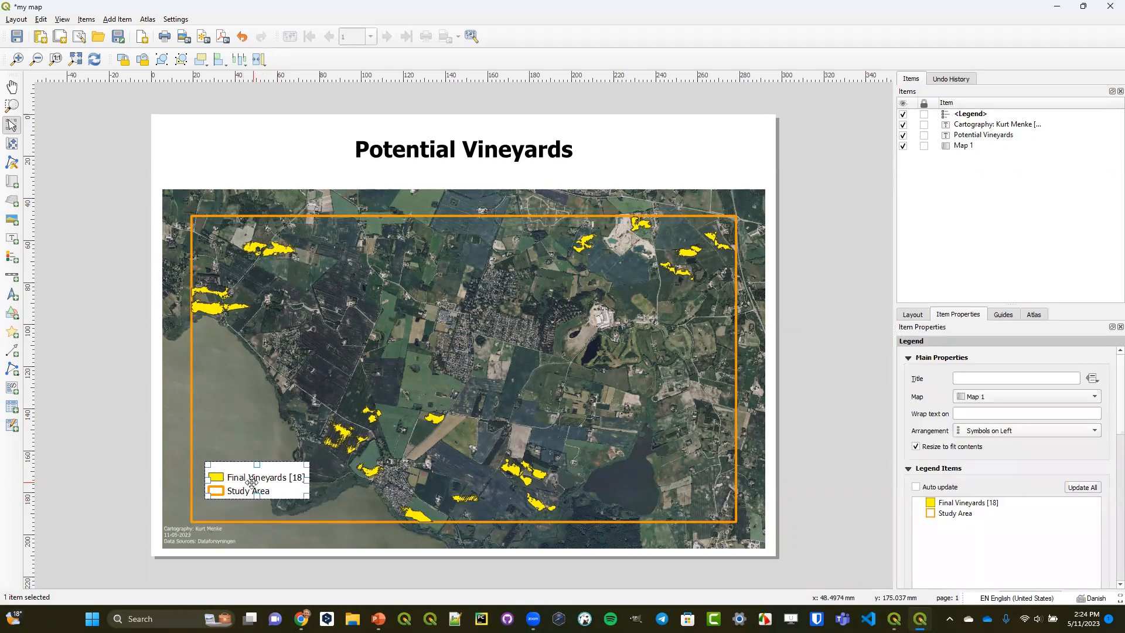
pyautogui.scroll(-15, 1108, 398)
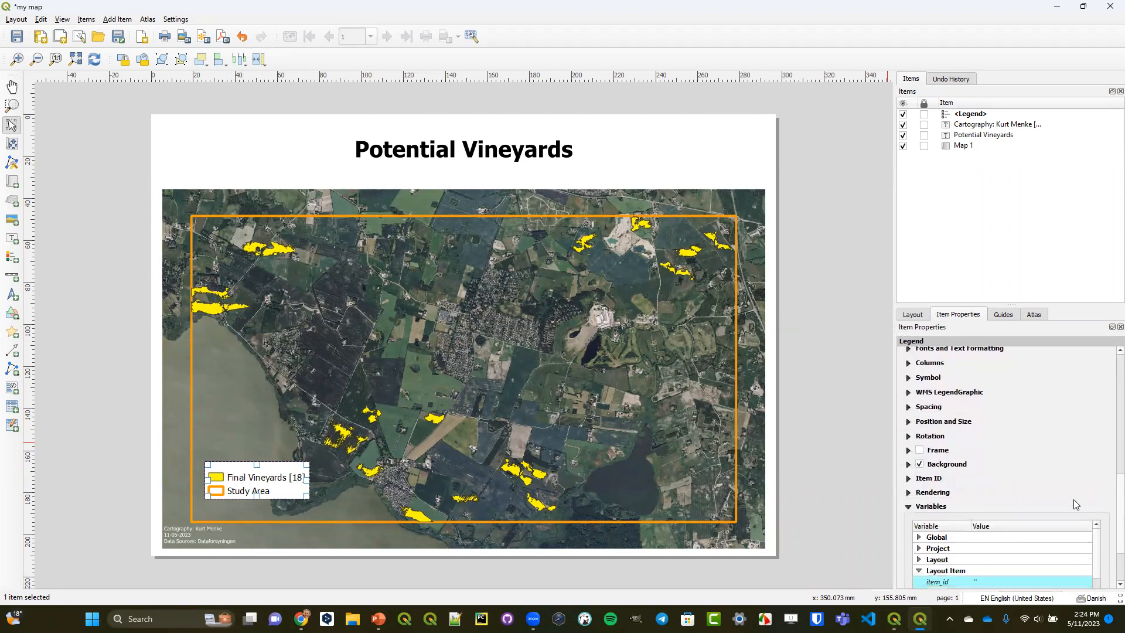
pyautogui.click(921, 468)
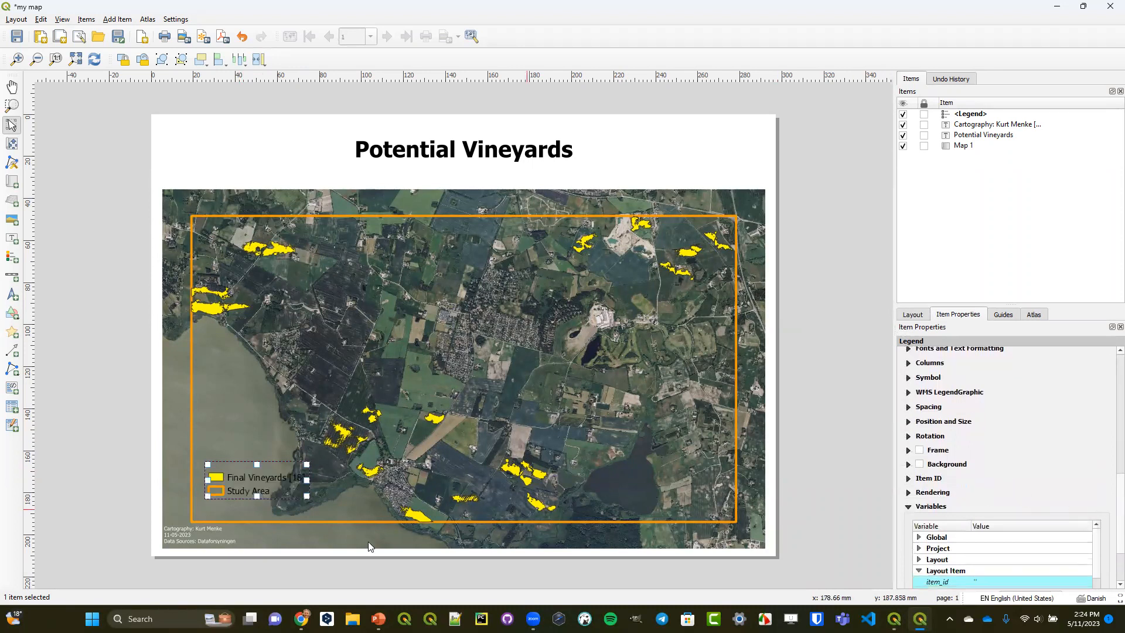
pyautogui.moveTo(256, 472); pyautogui.dragTo(242, 441)
pyautogui.click(108, 370)
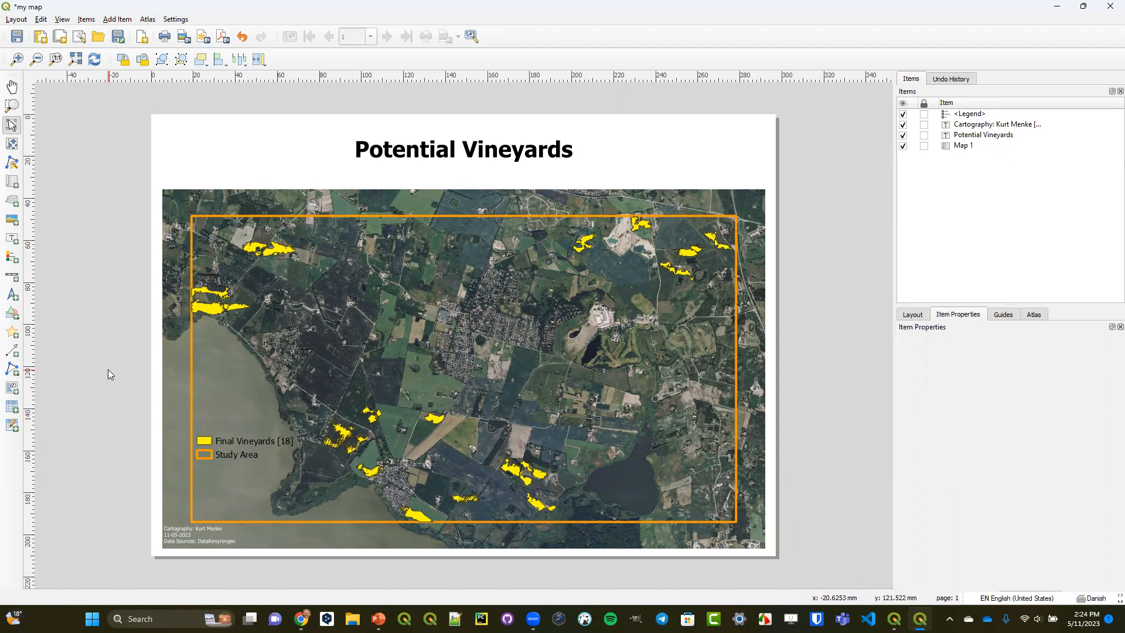
# - Add a scale bar below the legend and set its style to Hollow
pyautogui.click(13, 276)
pyautogui.moveTo(200, 477); pyautogui.dragTo(284, 469)
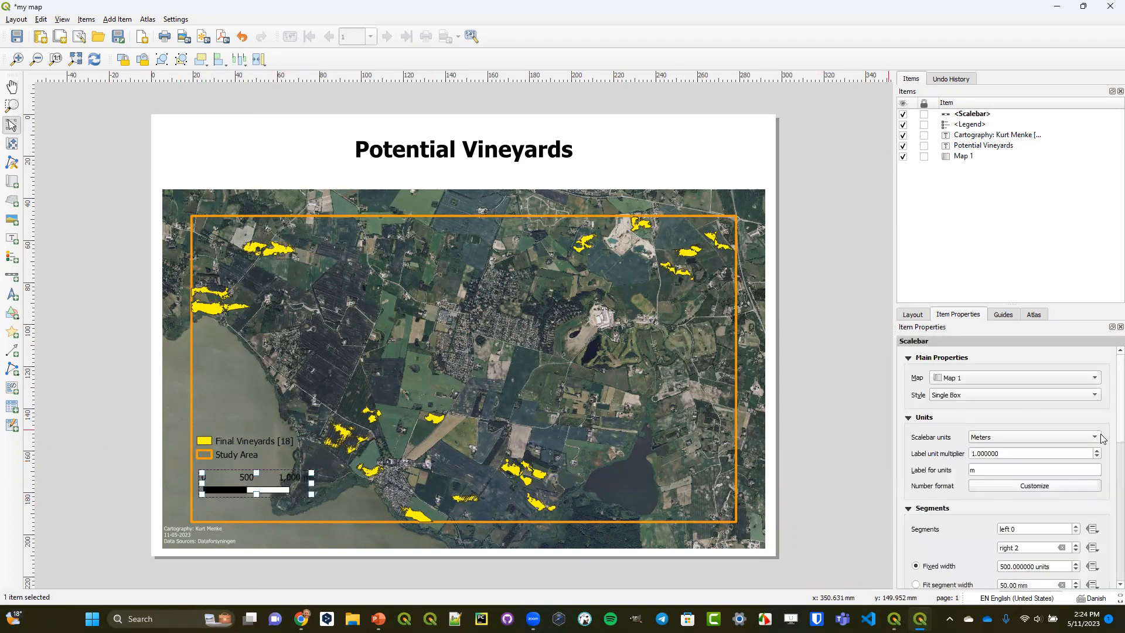
pyautogui.click(1044, 395)
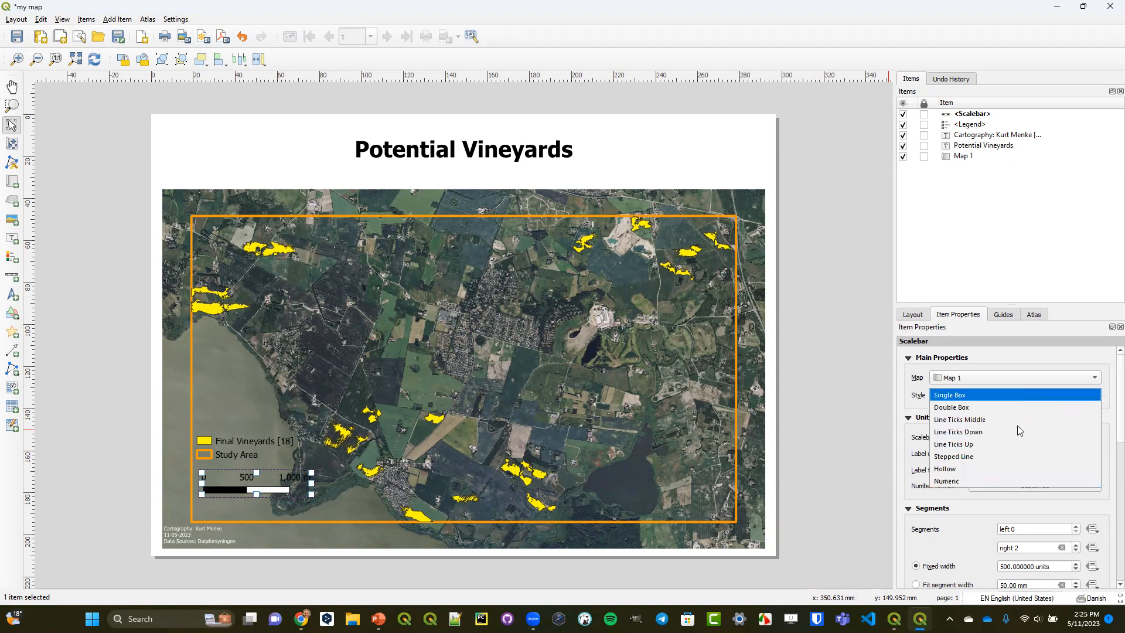
pyautogui.click(1010, 469)
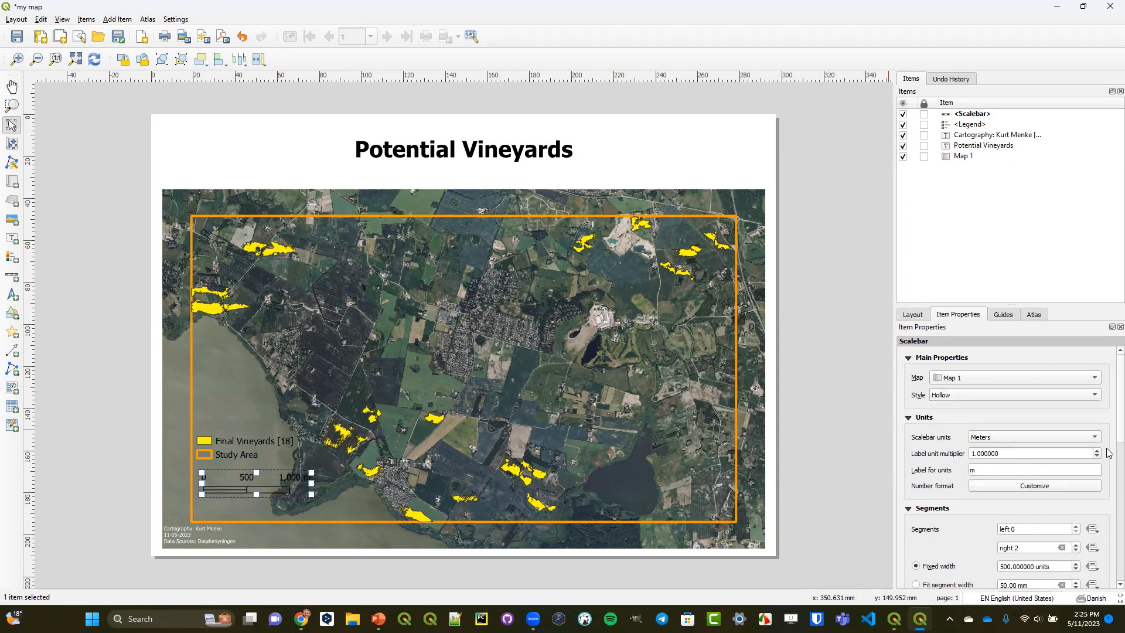
# - Review the scale bar's segment settings and available units, keeping Meters as the unit
pyautogui.scroll(-3, 1108, 441)
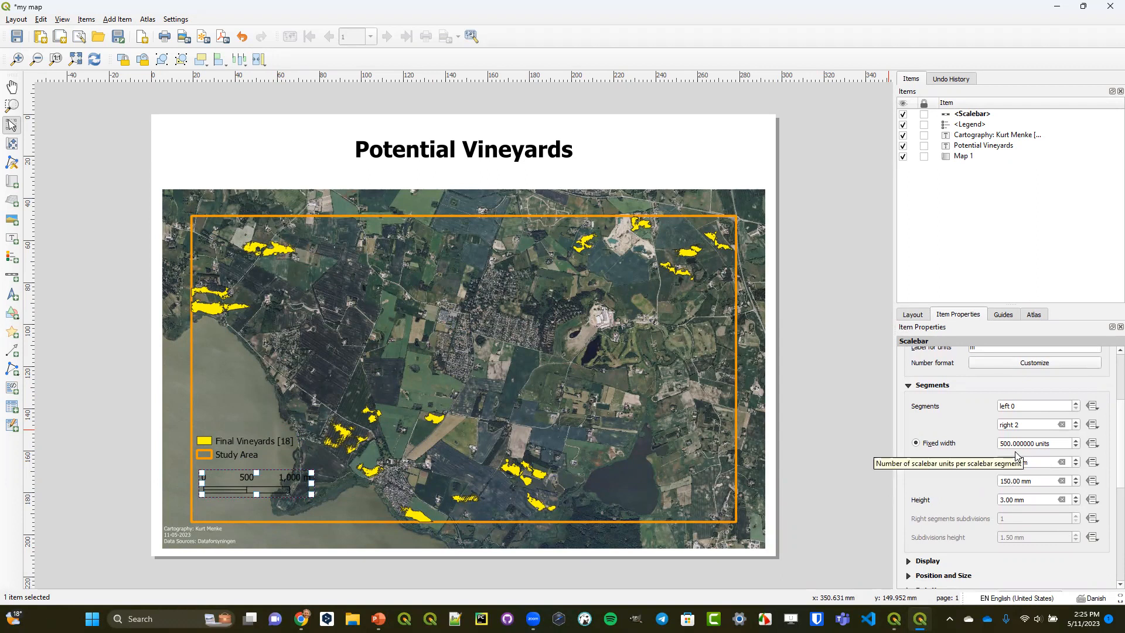
pyautogui.scroll(2, 1110, 458)
pyautogui.doubleClick(971, 427)
pyautogui.click(995, 396)
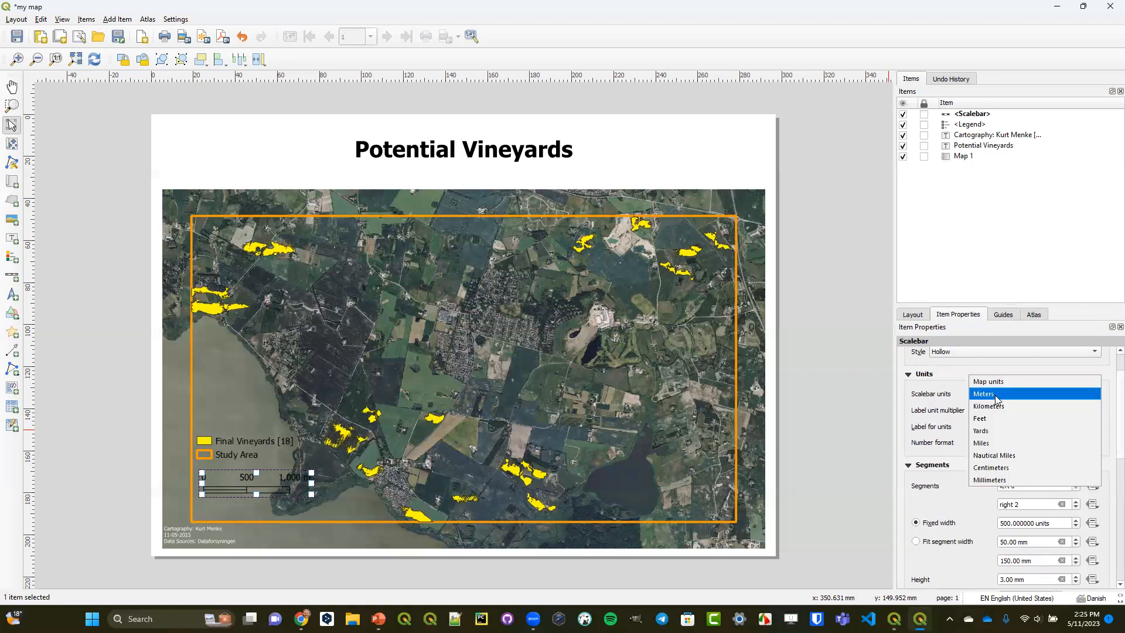
pyautogui.click(997, 396)
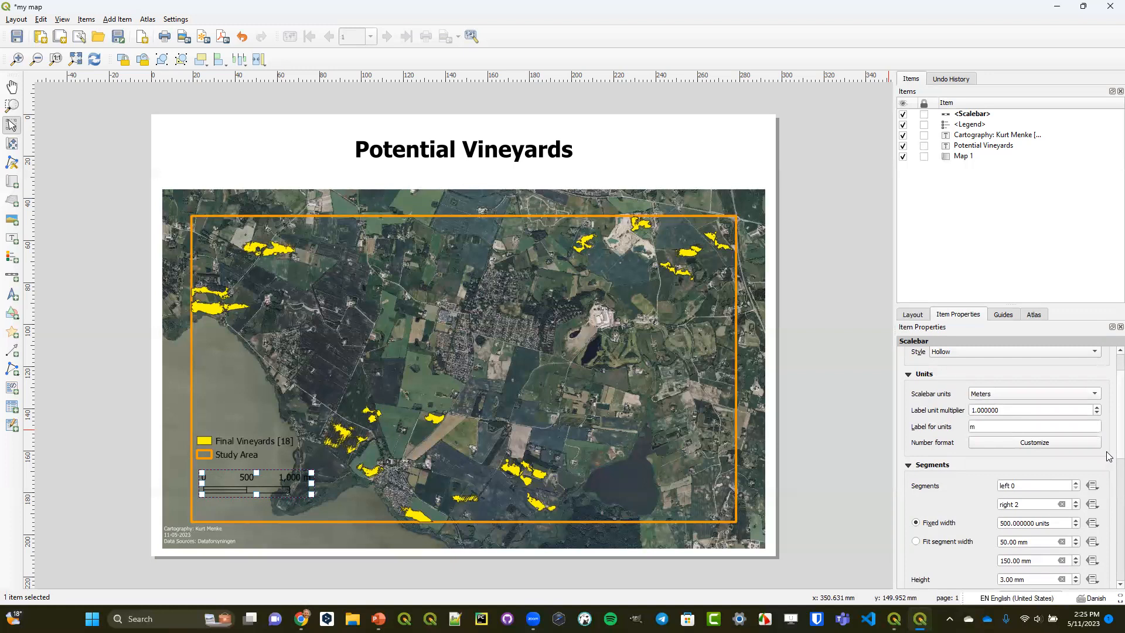
# - Reduce the scale bar's font size to 8 points
pyautogui.scroll(-2, 1108, 469)
pyautogui.scroll(-2, 1108, 468)
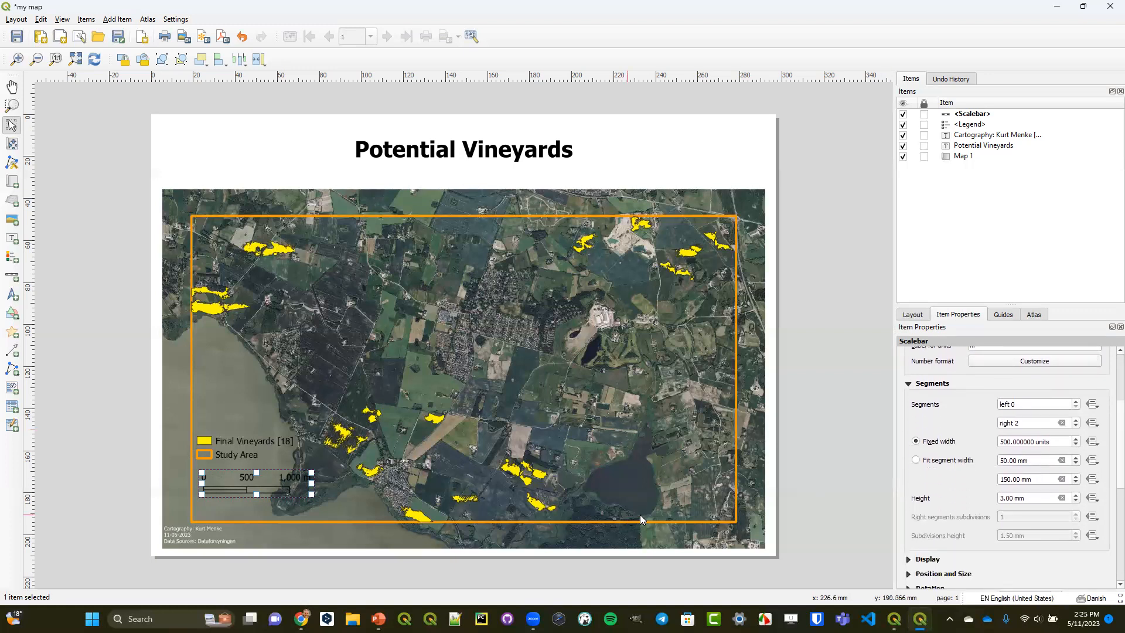
pyautogui.scroll(-4, 1110, 487)
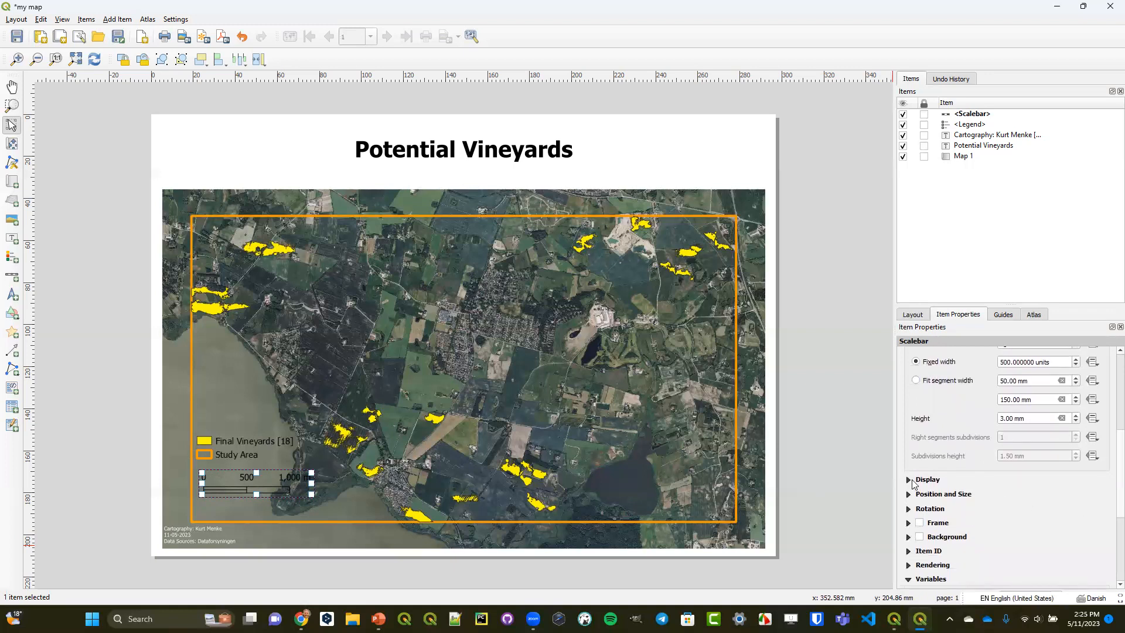
pyautogui.click(909, 480)
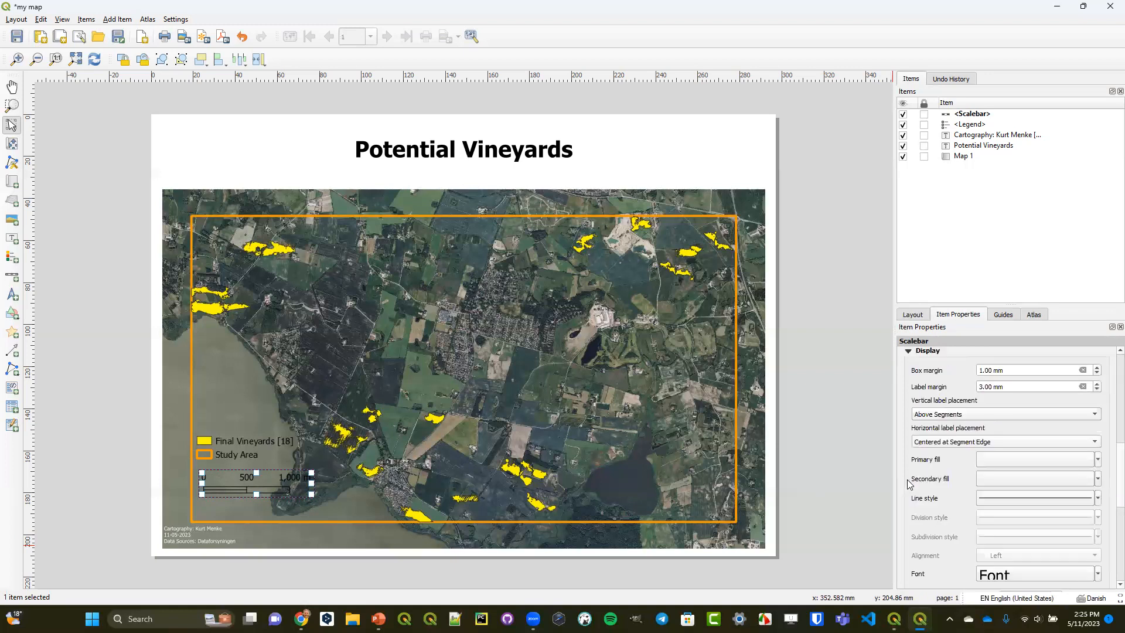
pyautogui.click(1017, 577)
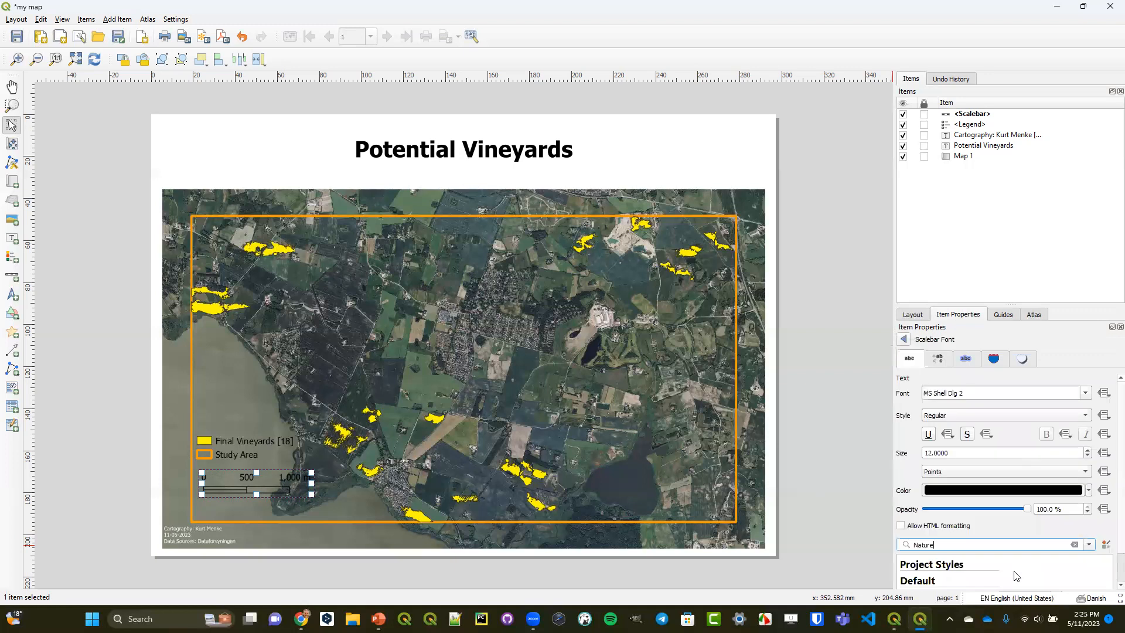
pyautogui.click(1087, 457)
pyautogui.click(1088, 457)
pyautogui.click(1088, 457)
pyautogui.click(1087, 457)
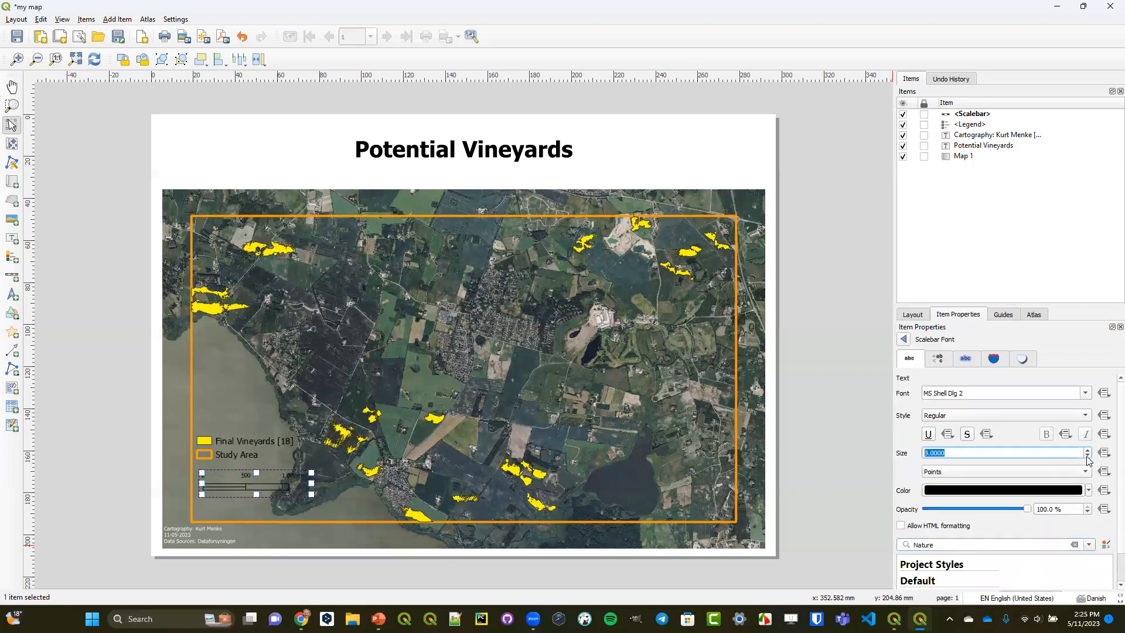
pyautogui.click(824, 376)
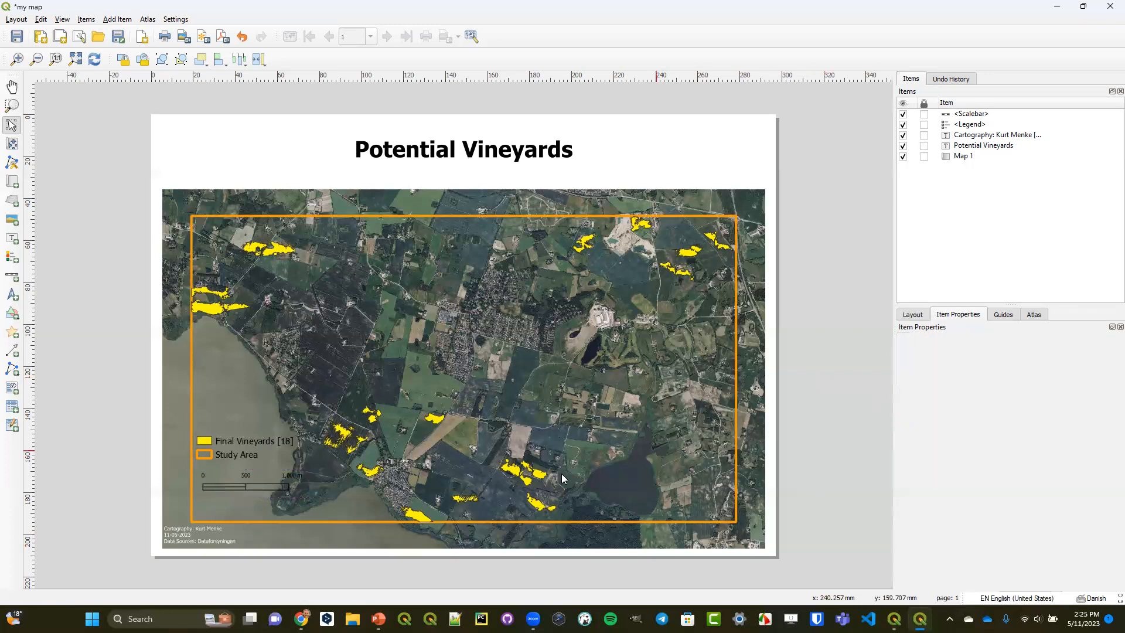
# - Switch to the Class2 project window and save the current layer visibility as a map theme named MainMap
pyautogui.click(242, 486)
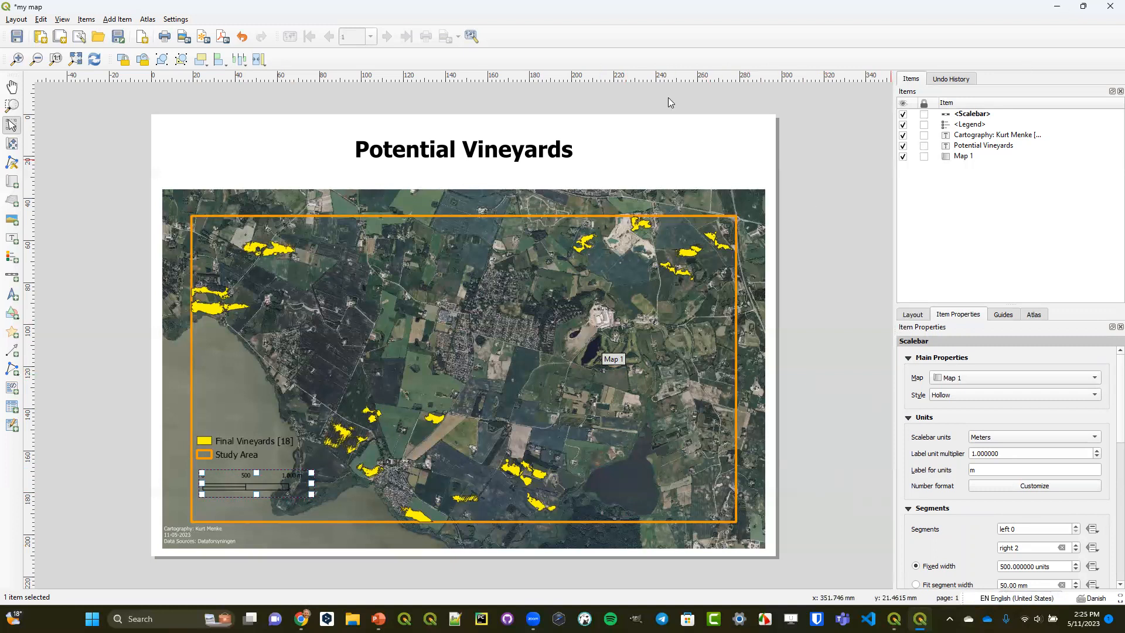
pyautogui.hotkey('alt', 'Tab')
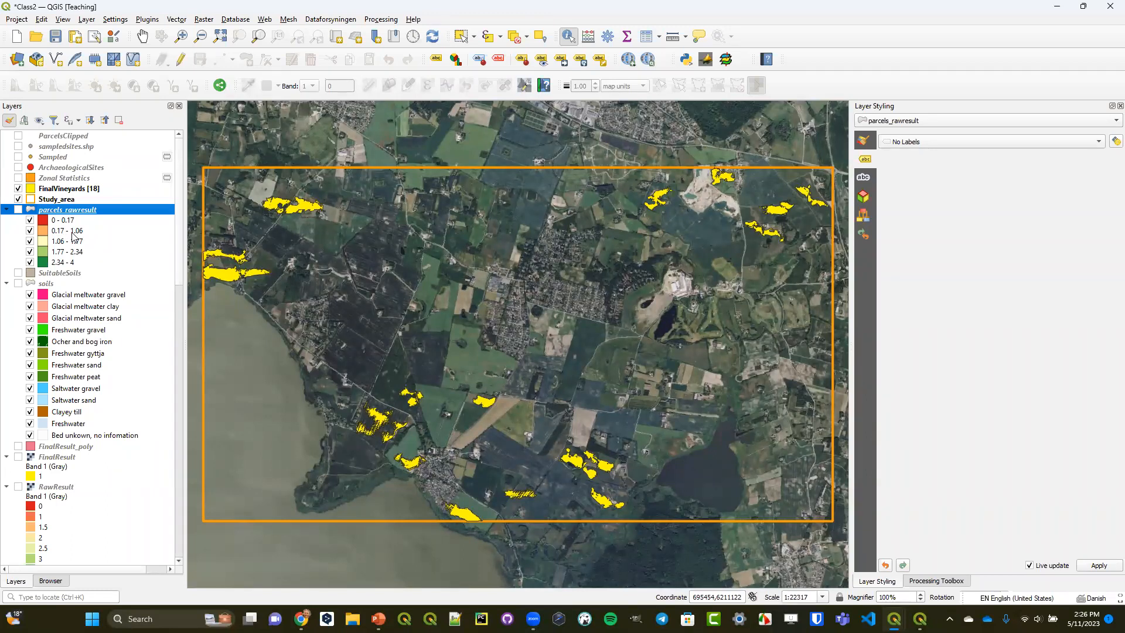
pyautogui.click(39, 121)
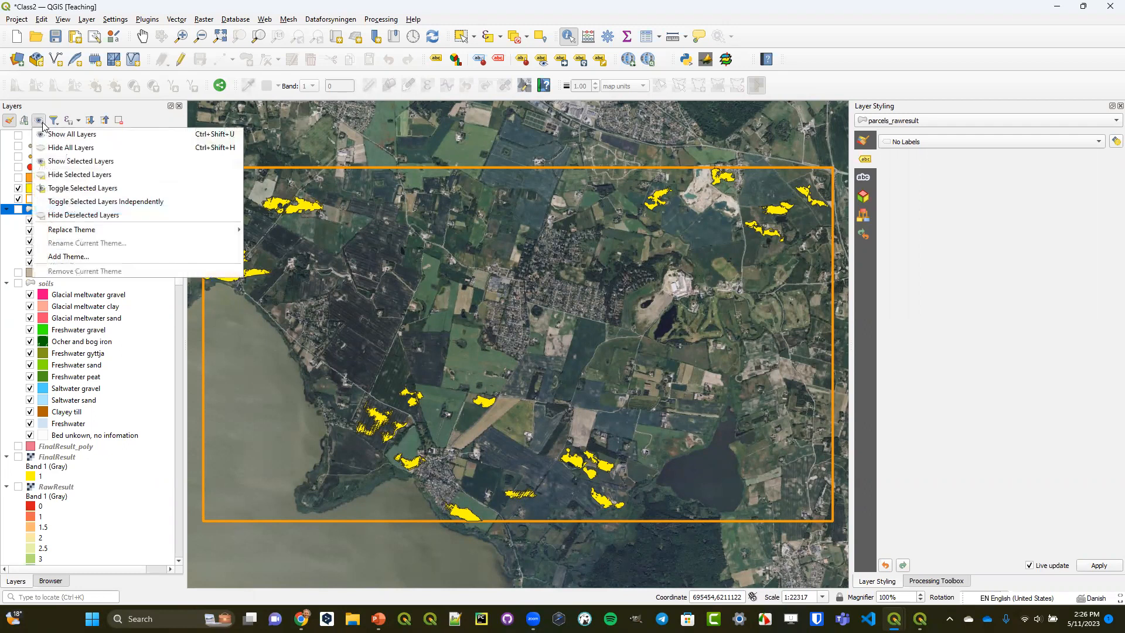
pyautogui.click(80, 257)
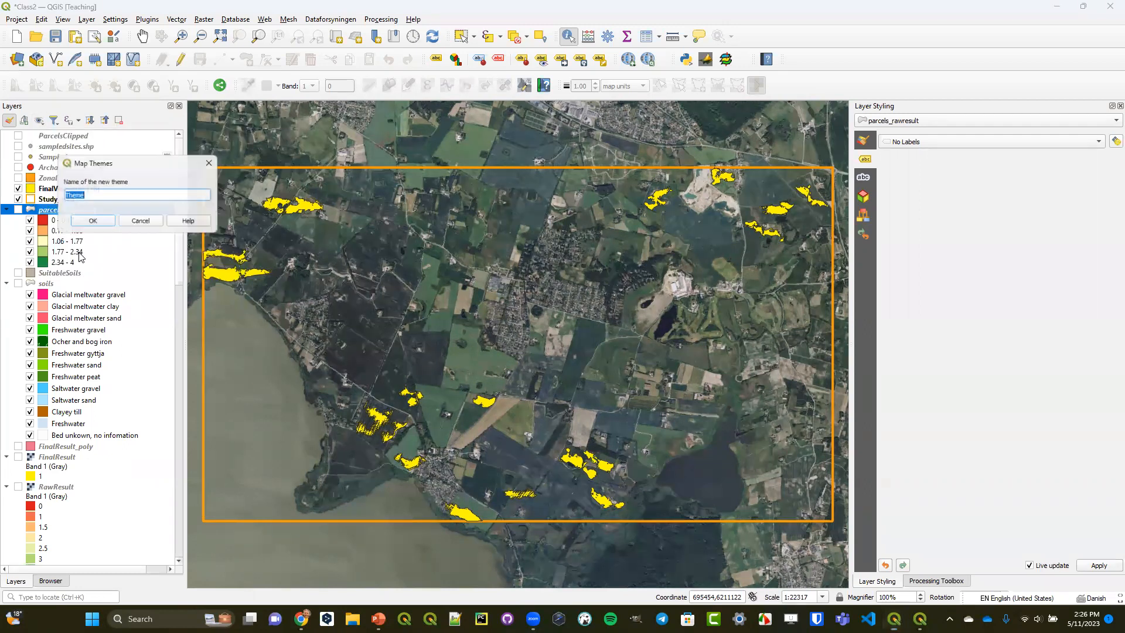
pyautogui.write('Ma')
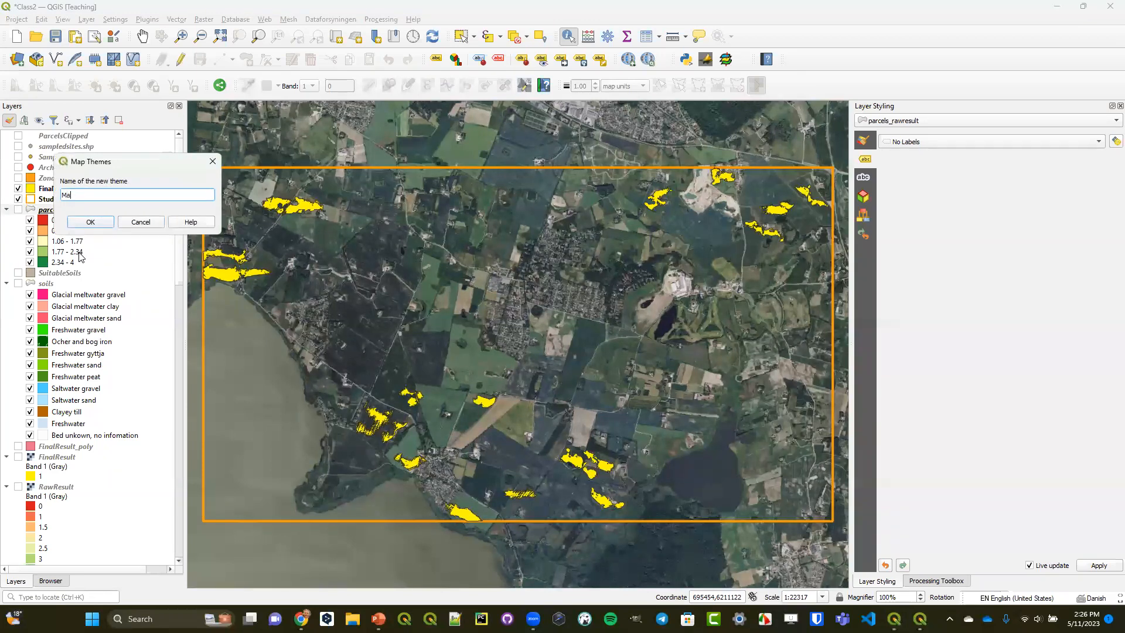
pyautogui.write('inMap')
pyautogui.click(106, 222)
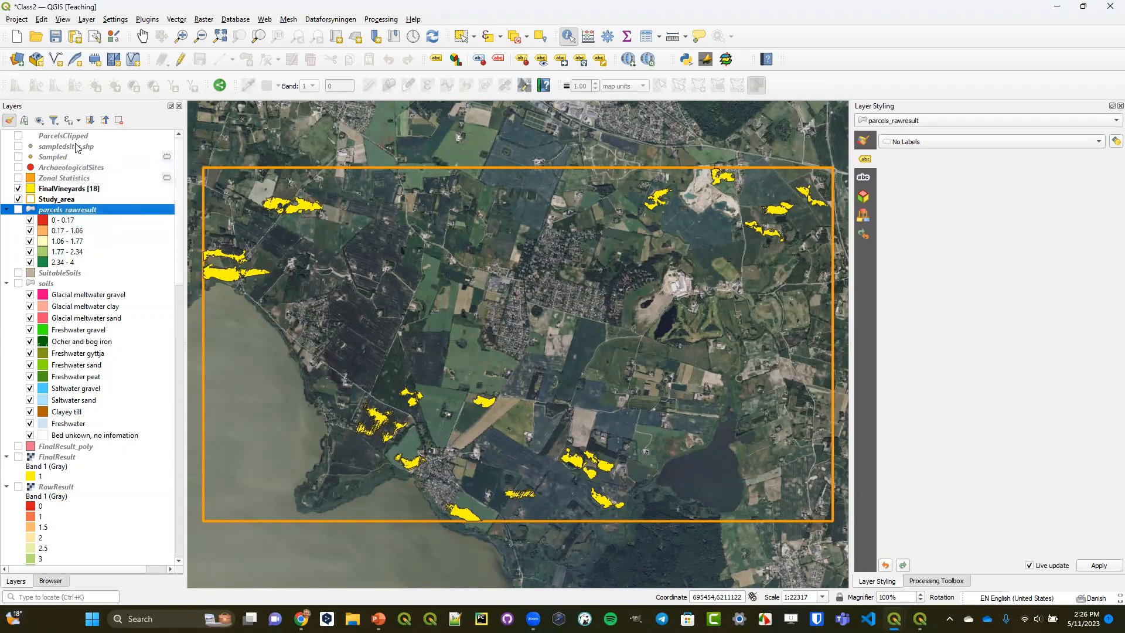
# - Group all project layers from ParcelsClipped through Bing Imagery and name the group MainMap
pyautogui.click(72, 138)
pyautogui.scroll(-15, 119, 301)
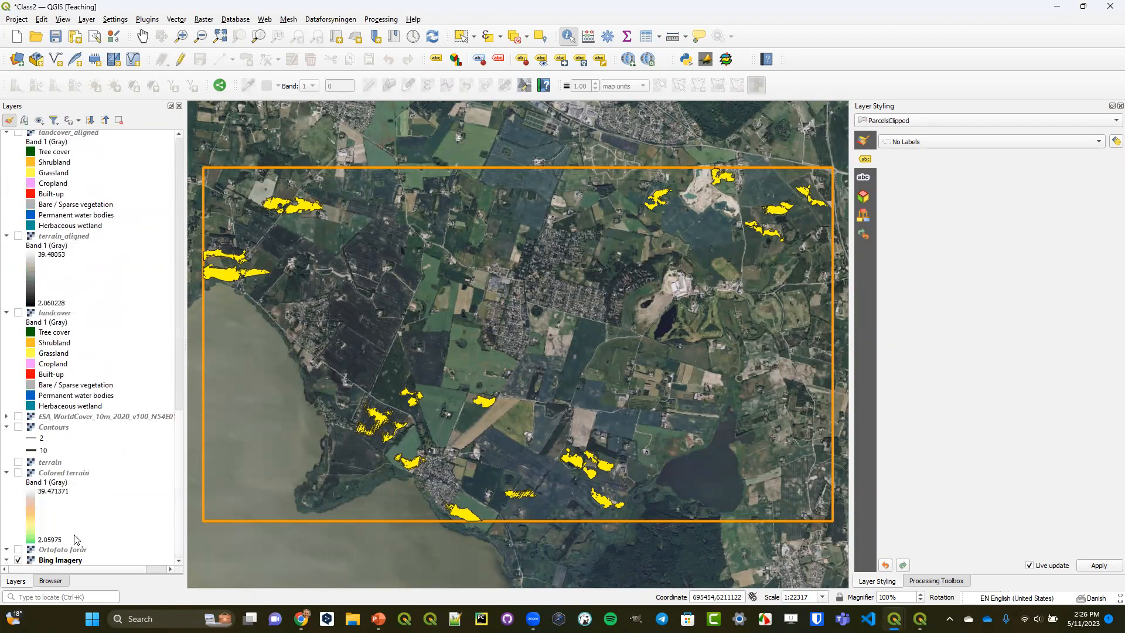
pyautogui.keyDown('shift'); pyautogui.click(70, 564); pyautogui.keyUp('shift')
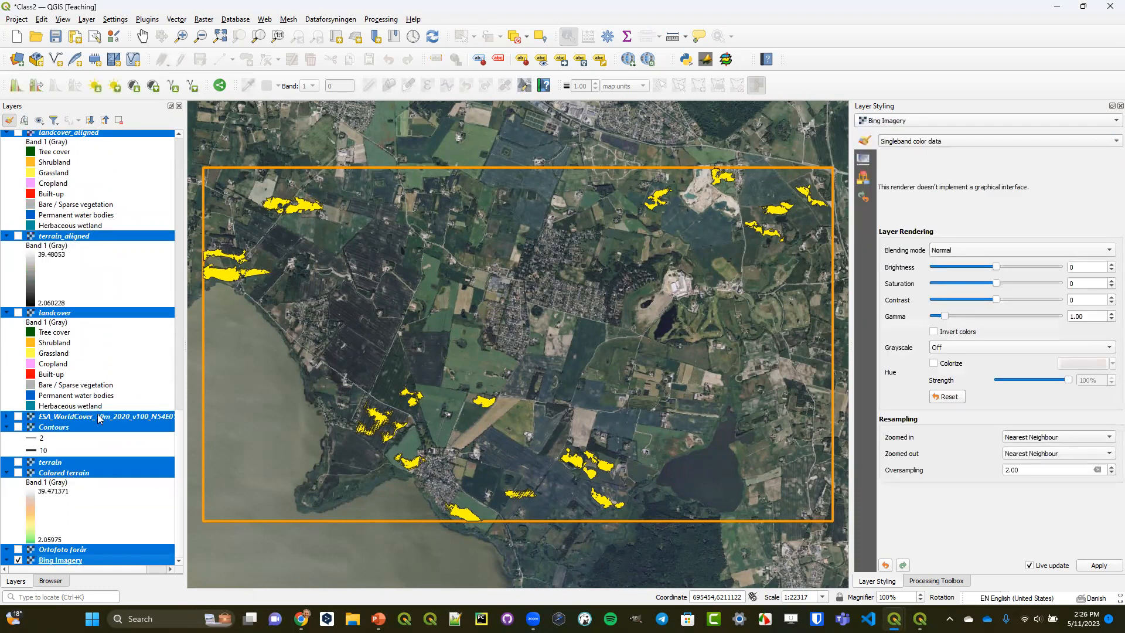
pyautogui.rightClick(81, 417)
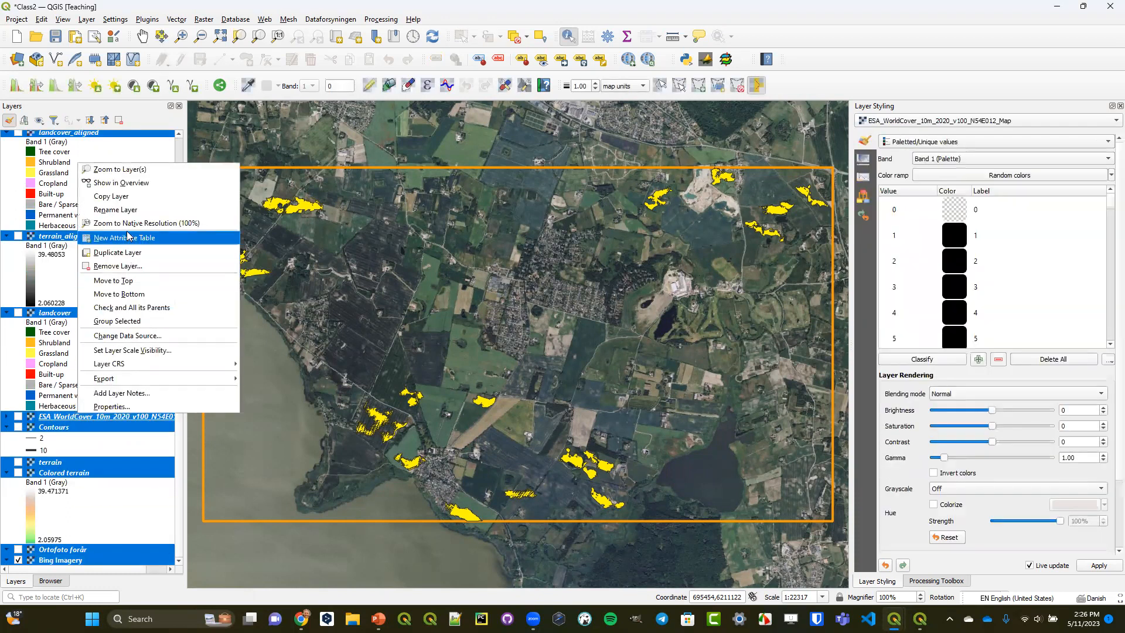
pyautogui.click(117, 320)
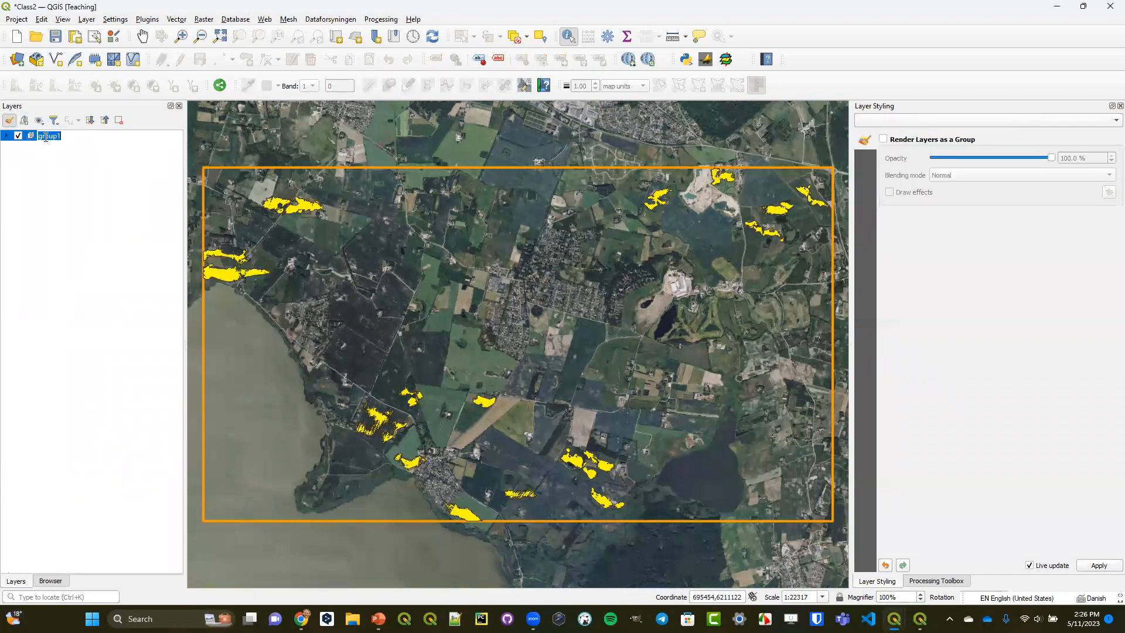
pyautogui.write('MainMap')
pyautogui.press('Return')
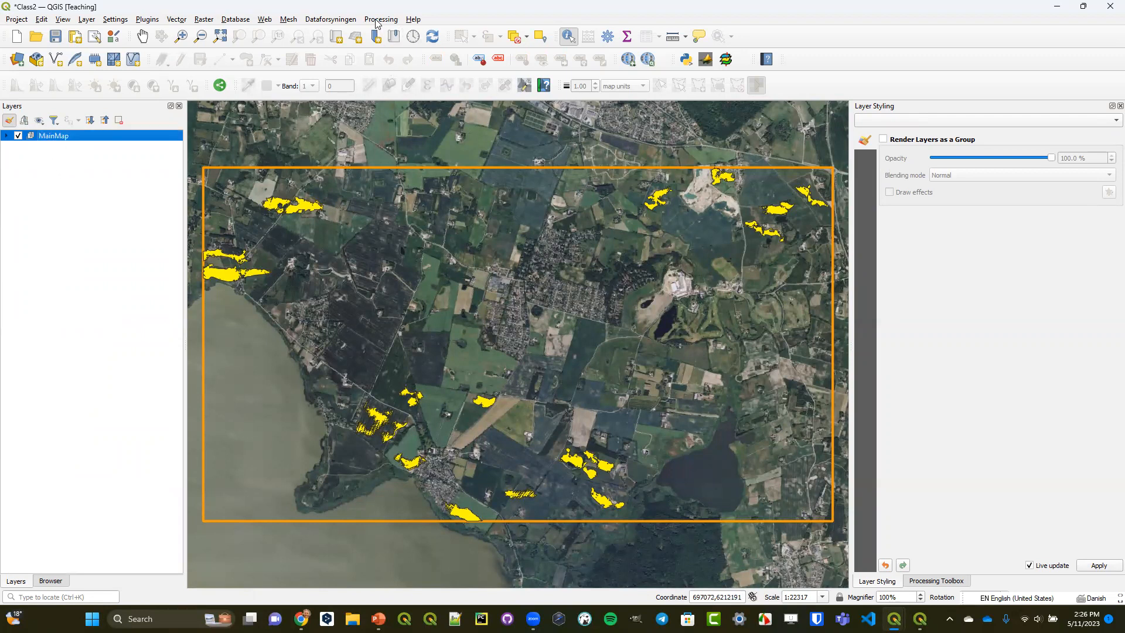
pyautogui.click(343, 21)
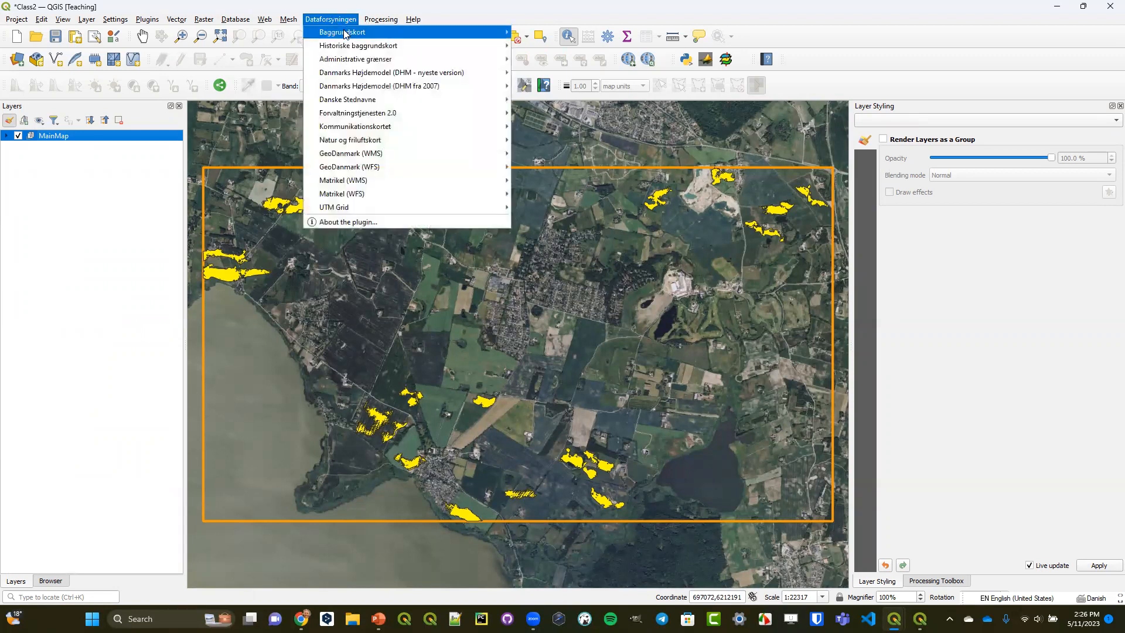
pyautogui.moveTo(351, 33)
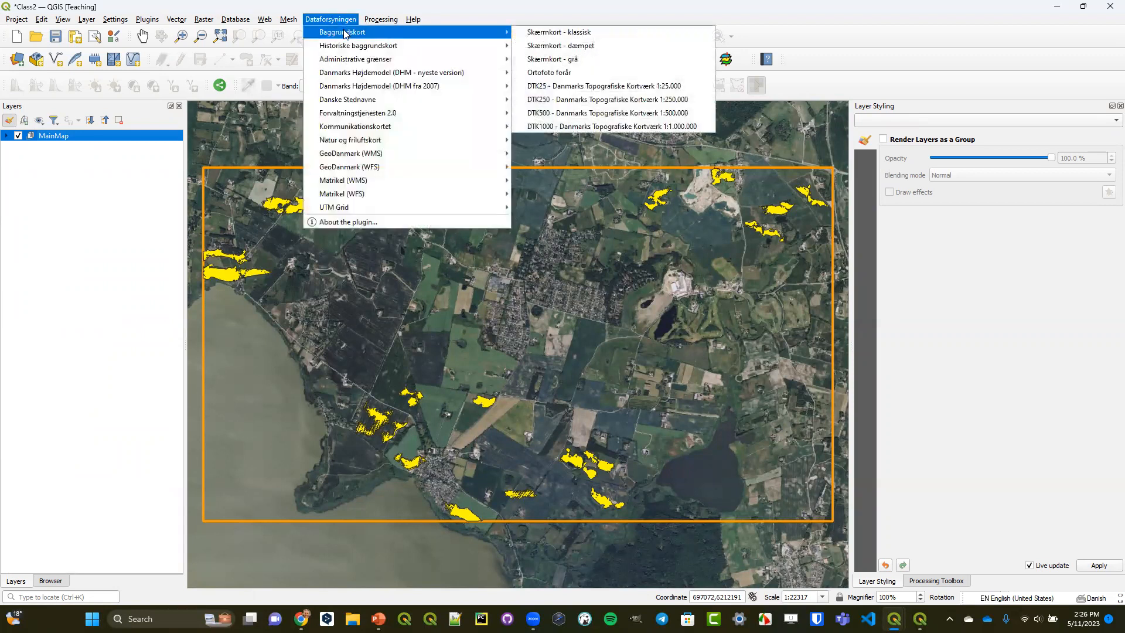
pyautogui.click(548, 75)
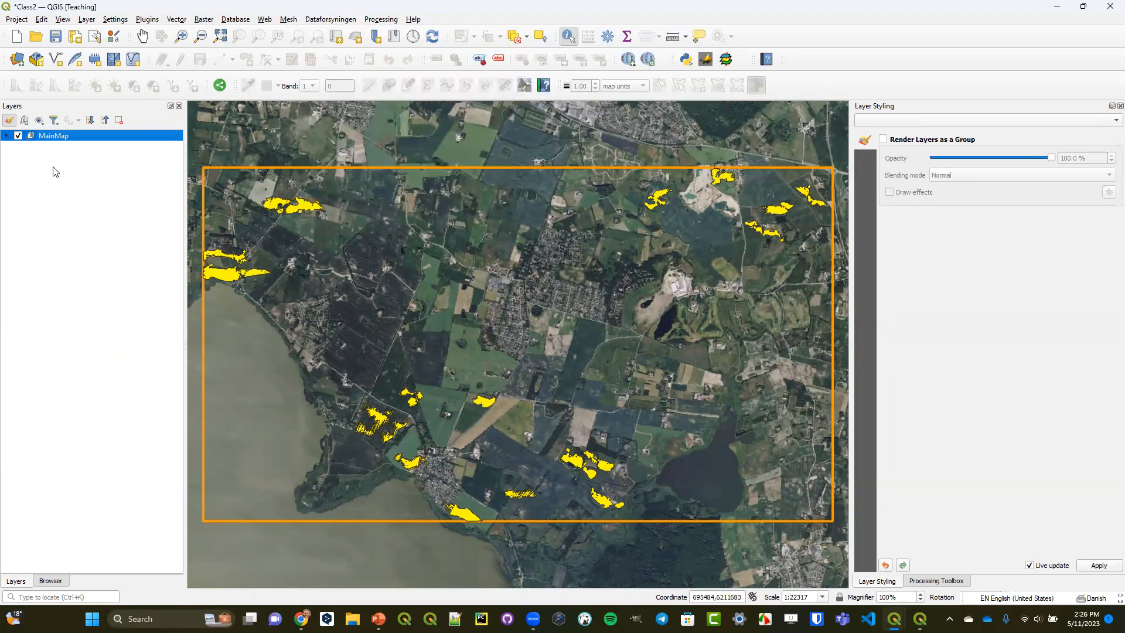
# - Examine the layers inside the MainMap group for a background suitable for a locator map
pyautogui.click(7, 137)
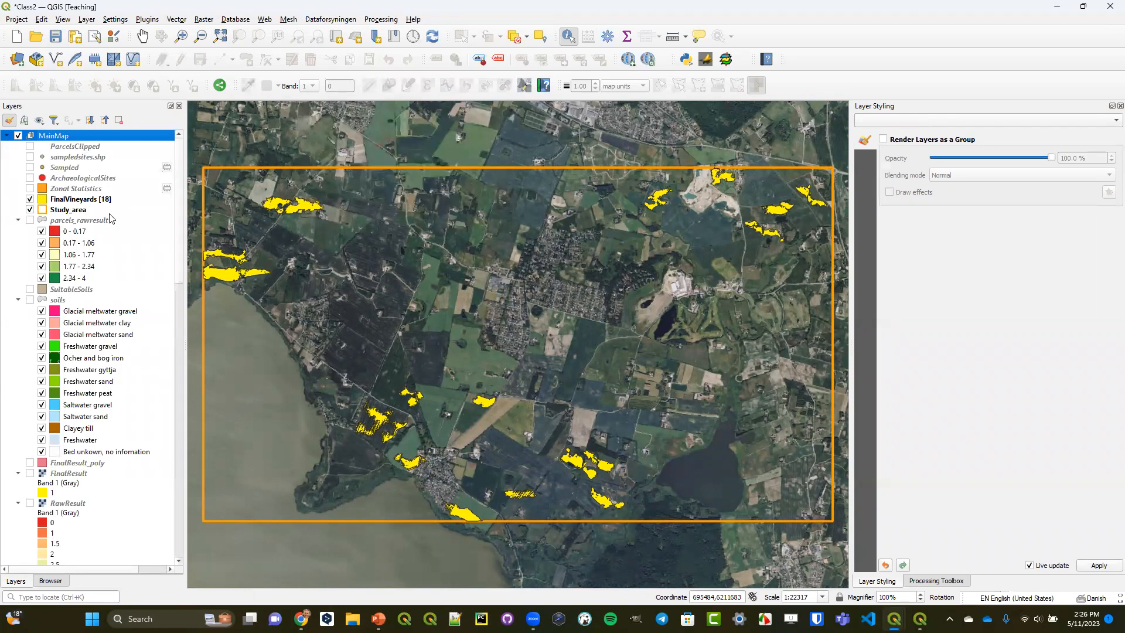
pyautogui.scroll(-15, 110, 234)
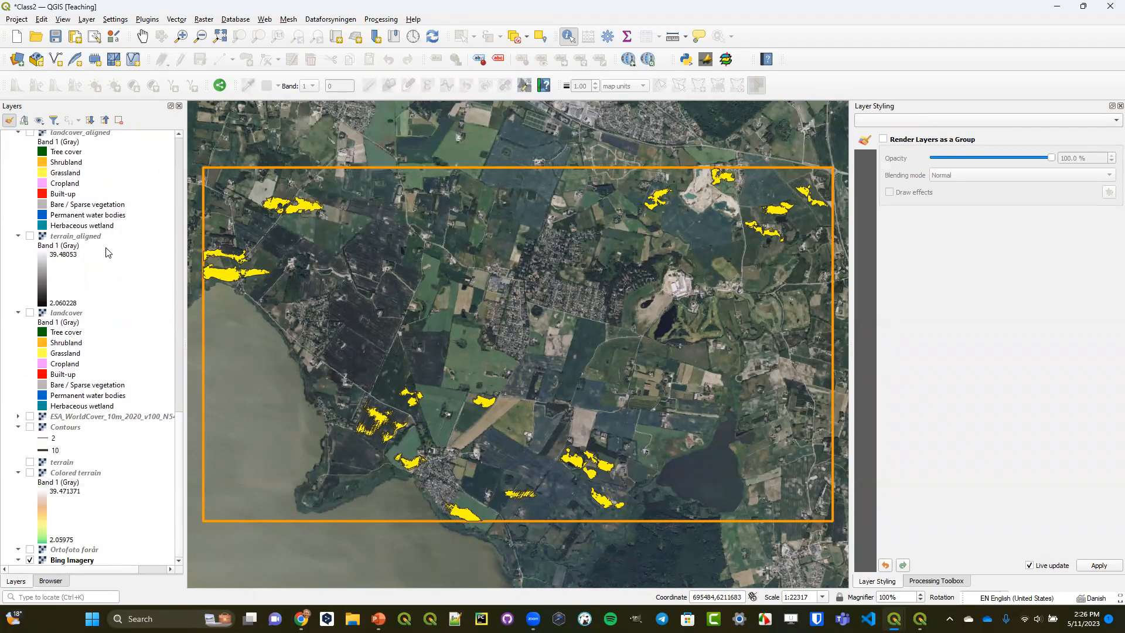
pyautogui.scroll(15, 109, 252)
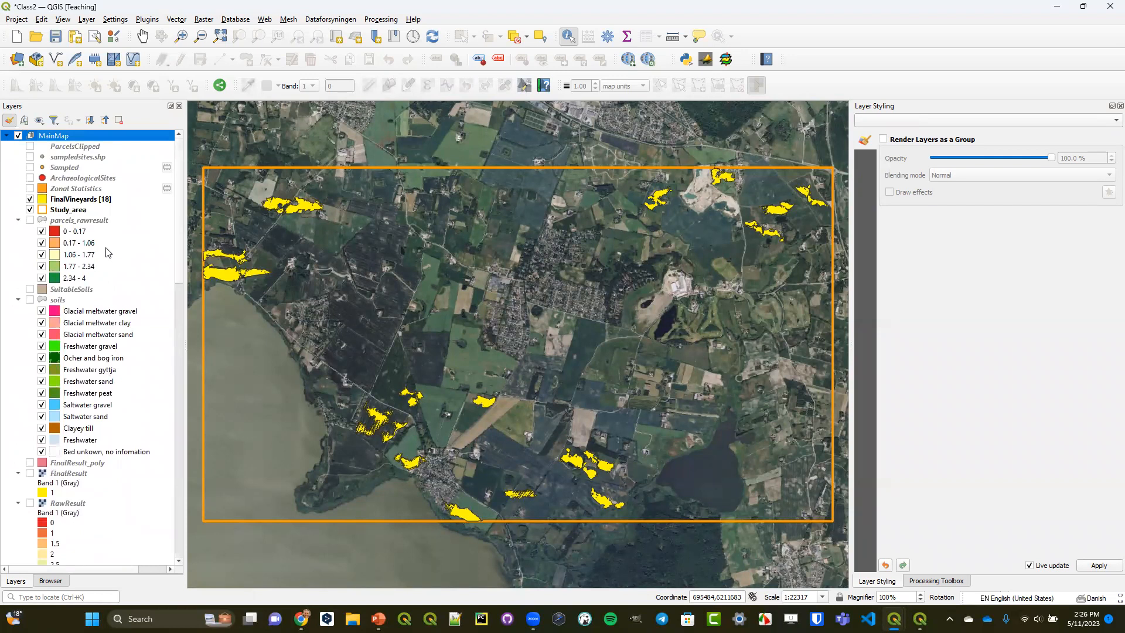
pyautogui.scroll(-1, 108, 253)
pyautogui.scroll(-8, 107, 252)
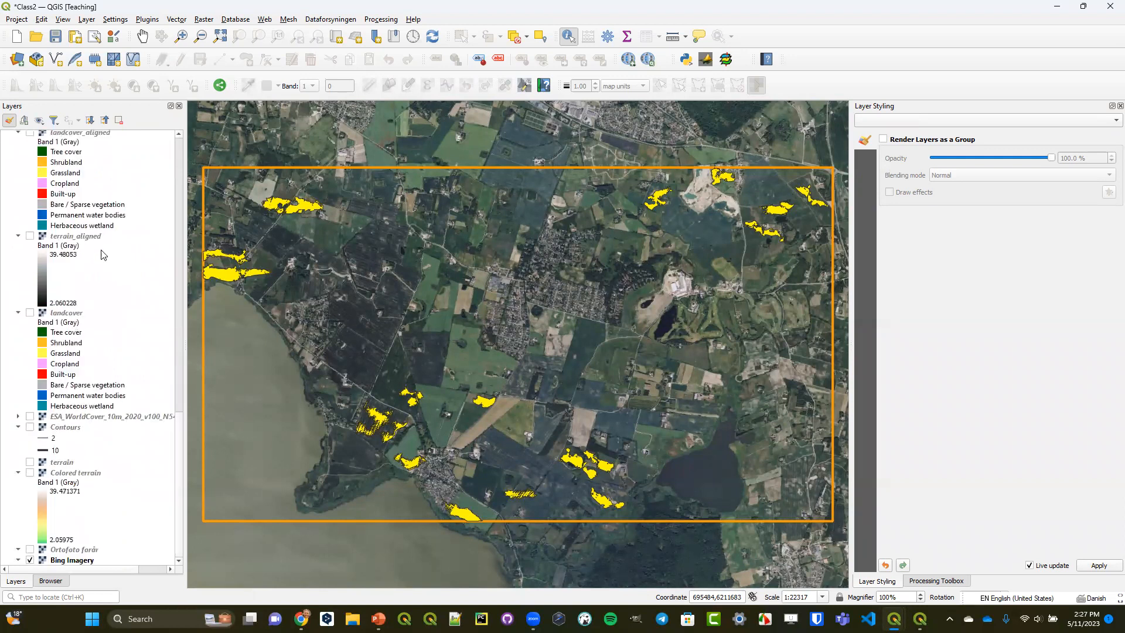
pyautogui.scroll(15, 107, 252)
pyautogui.click(8, 136)
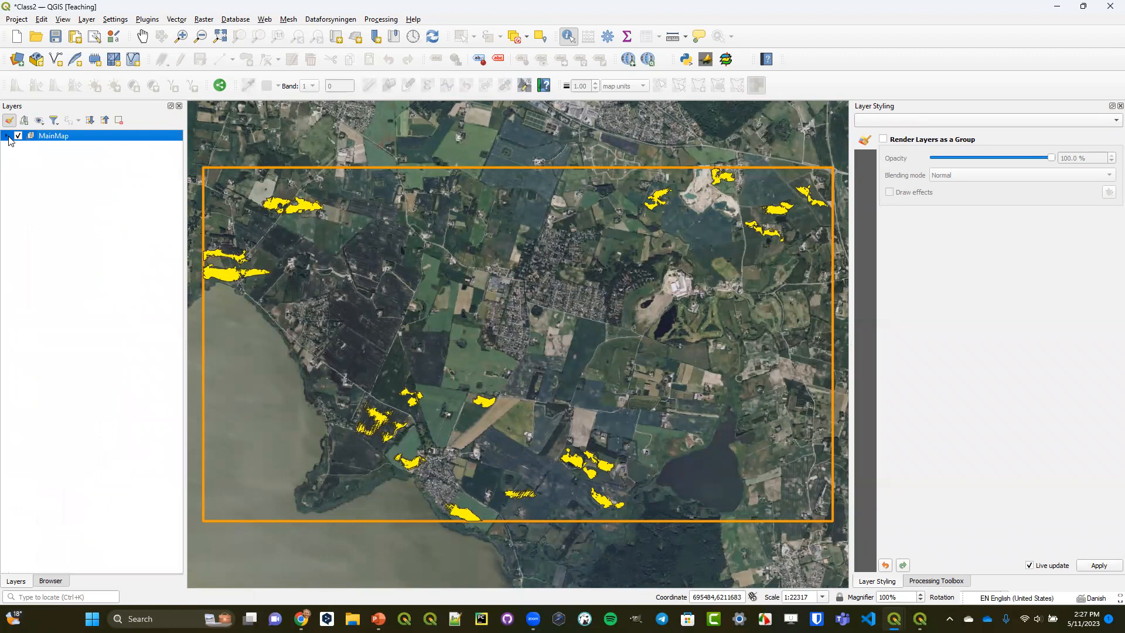
pyautogui.click(9, 136)
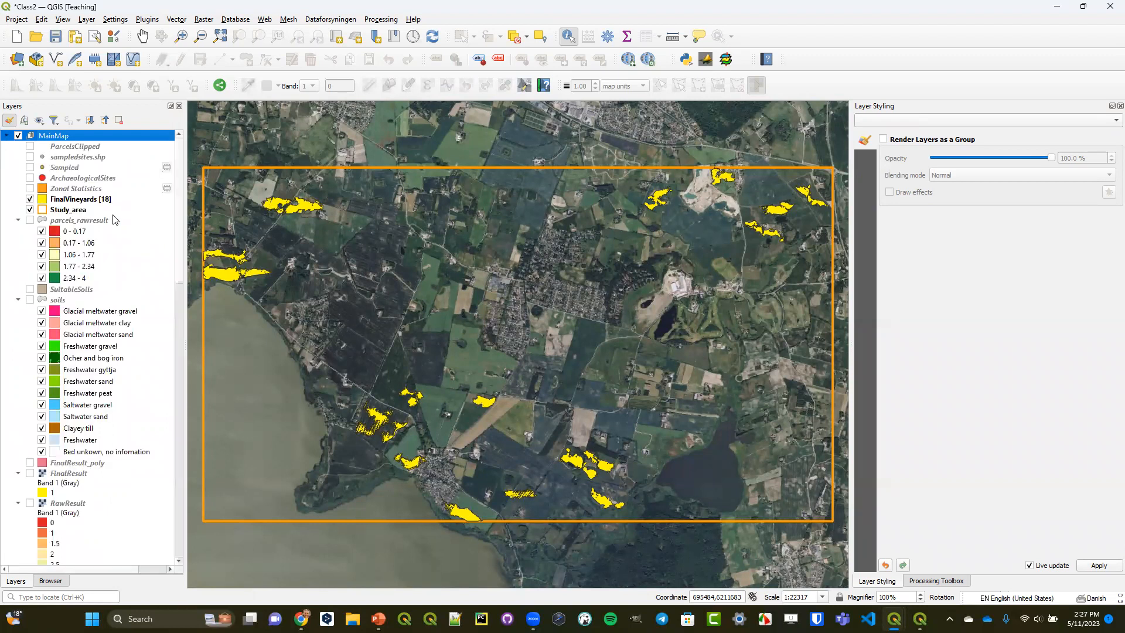
# - Move the Ortofoto forår layer out of the MainMap group
pyautogui.scroll(-15, 116, 219)
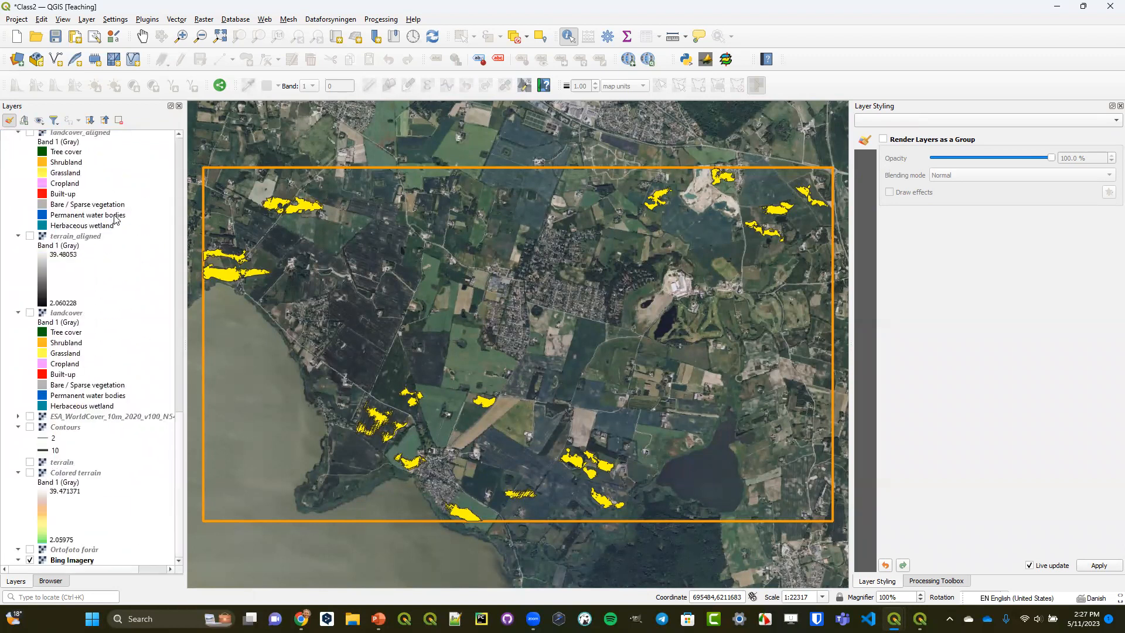
pyautogui.click(73, 549)
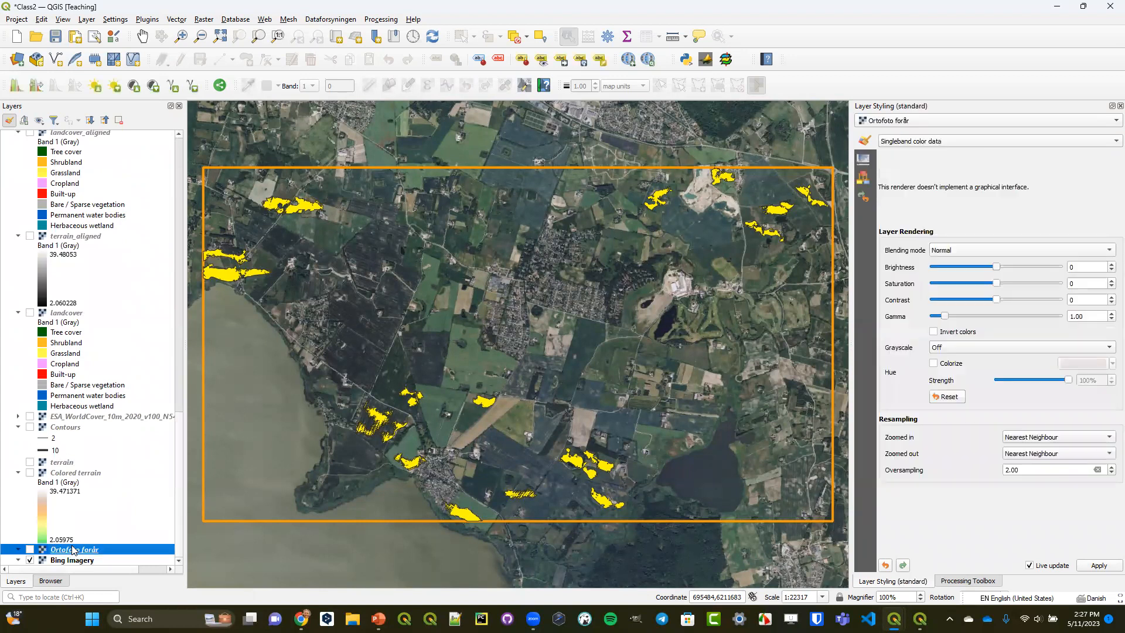
pyautogui.rightClick(74, 549)
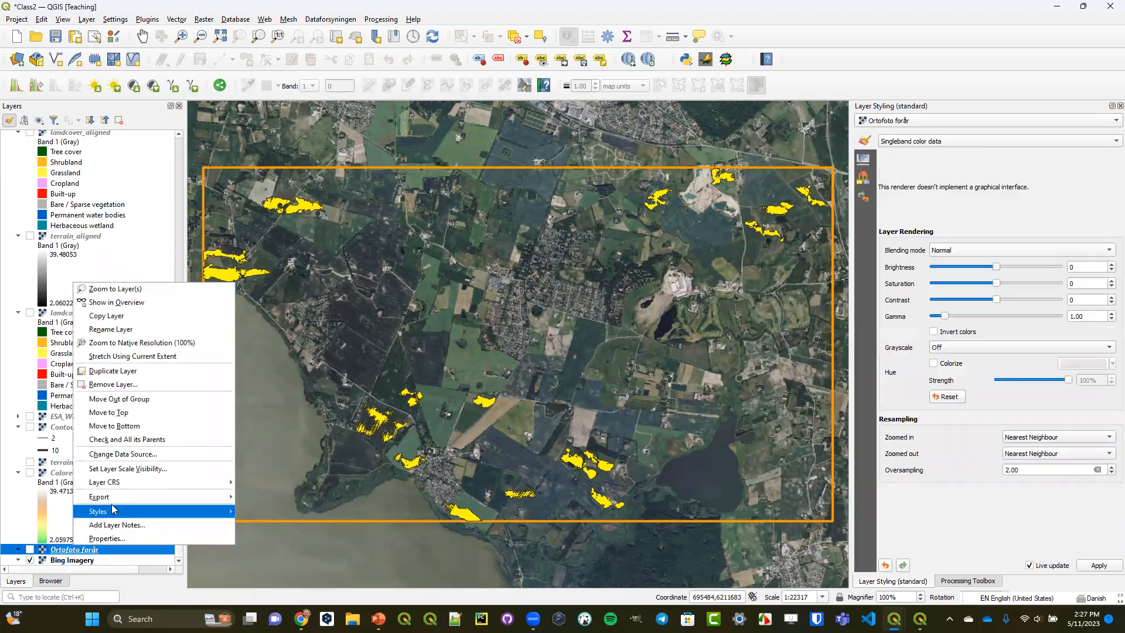
pyautogui.click(157, 400)
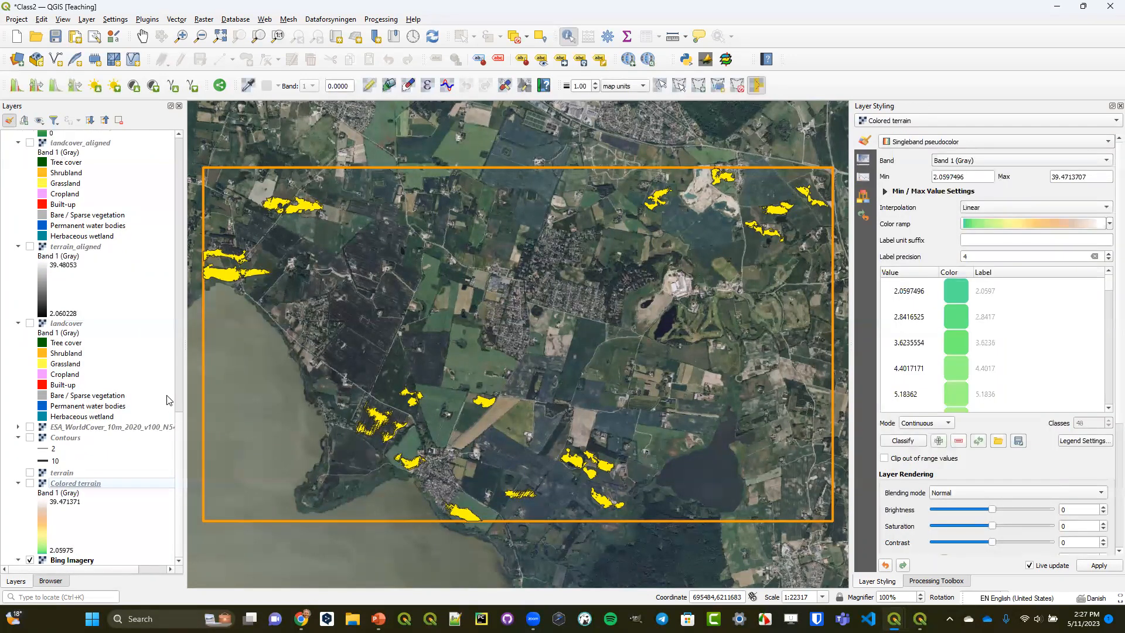
pyautogui.scroll(15, 181, 427)
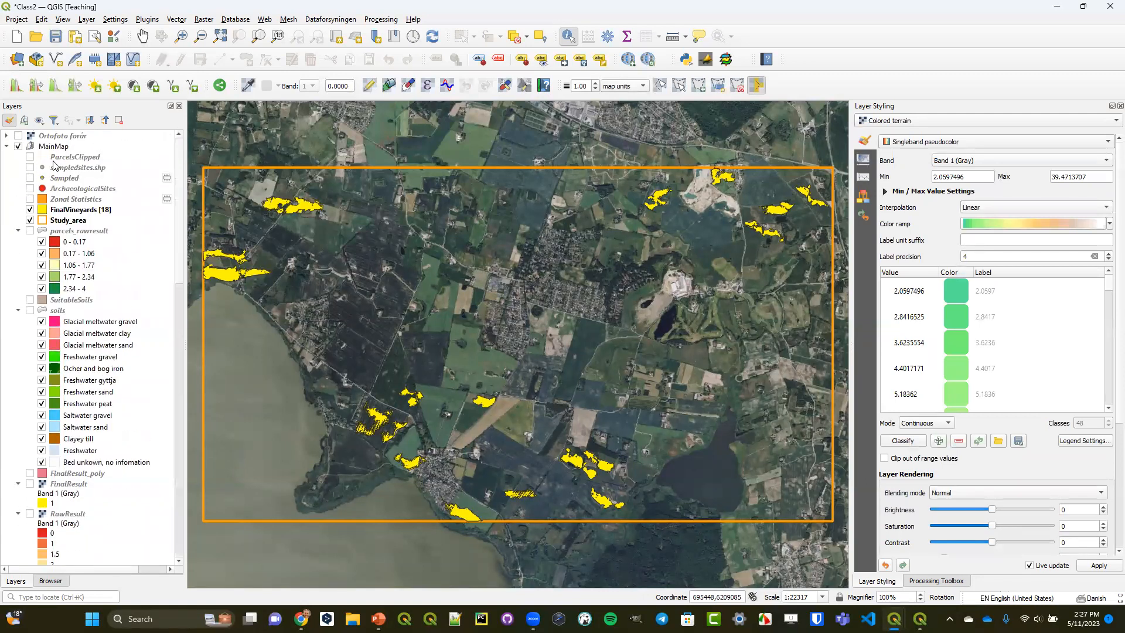
# - Collapse and hide the MainMap group, and make the Ortofoto forår layer visible
pyautogui.click(7, 146)
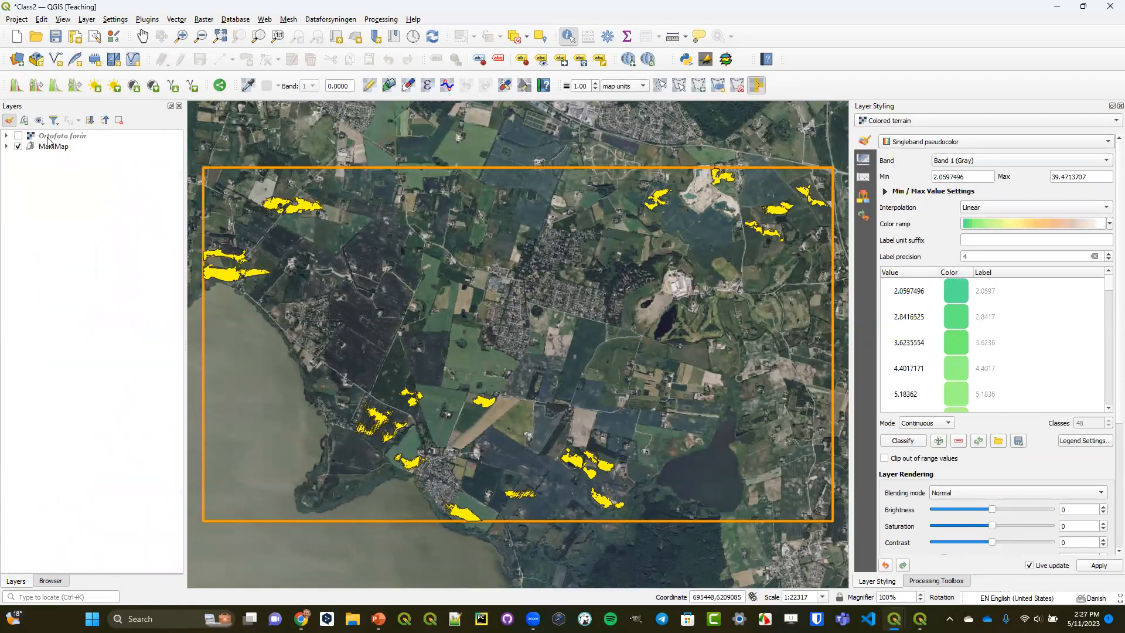
pyautogui.click(19, 146)
pyautogui.click(18, 136)
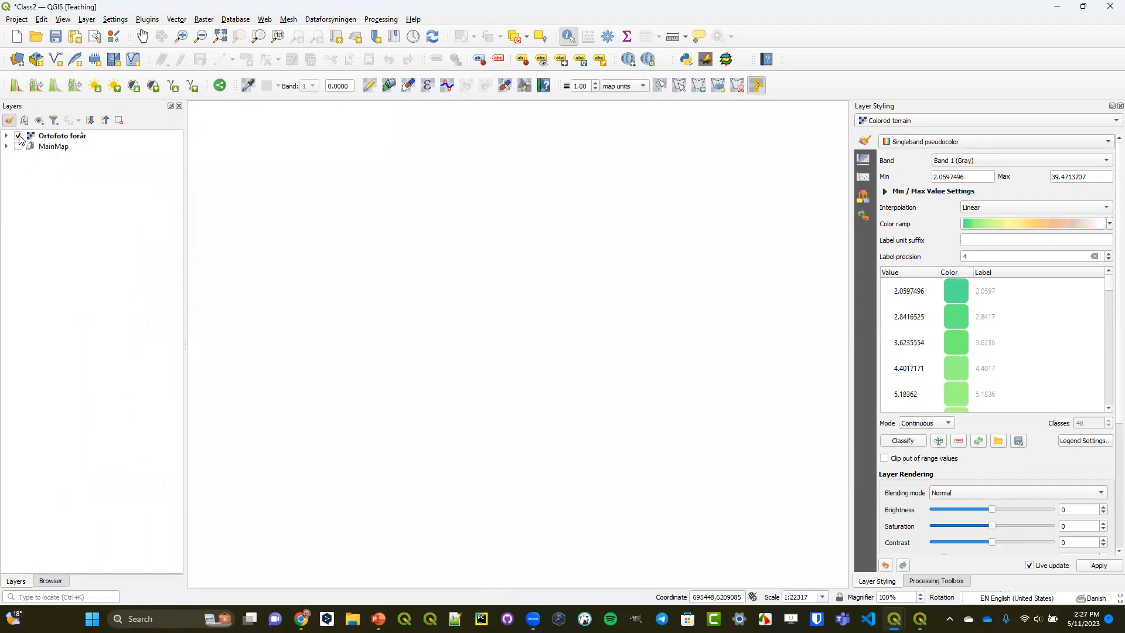
pyautogui.click(73, 137)
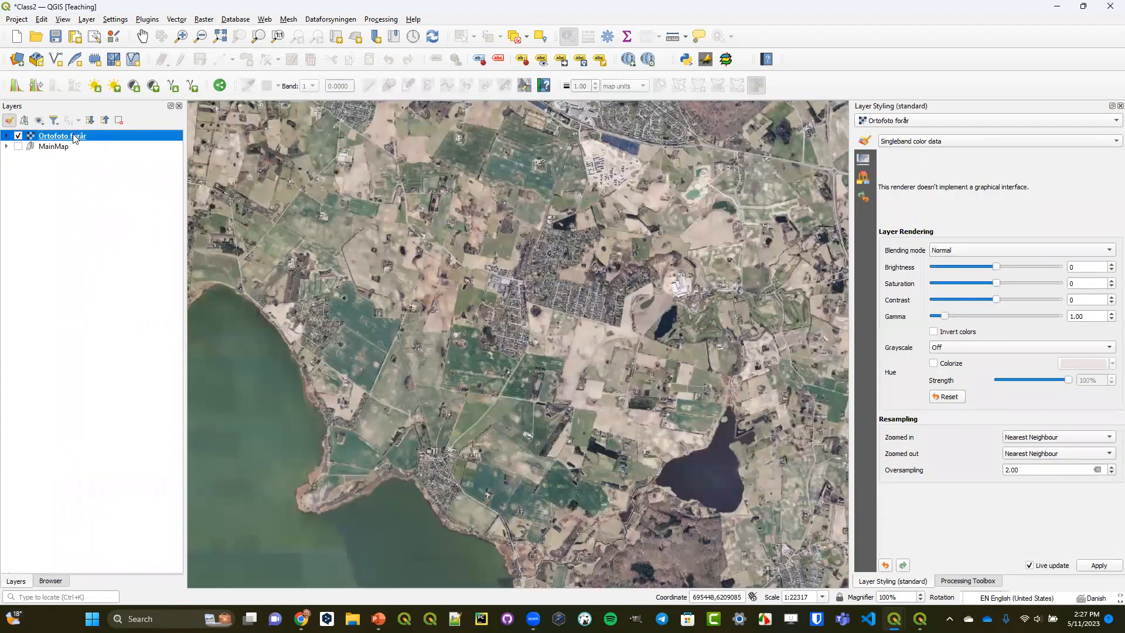
# - Save the current layer visibility as a map theme named Locator map
pyautogui.click(41, 120)
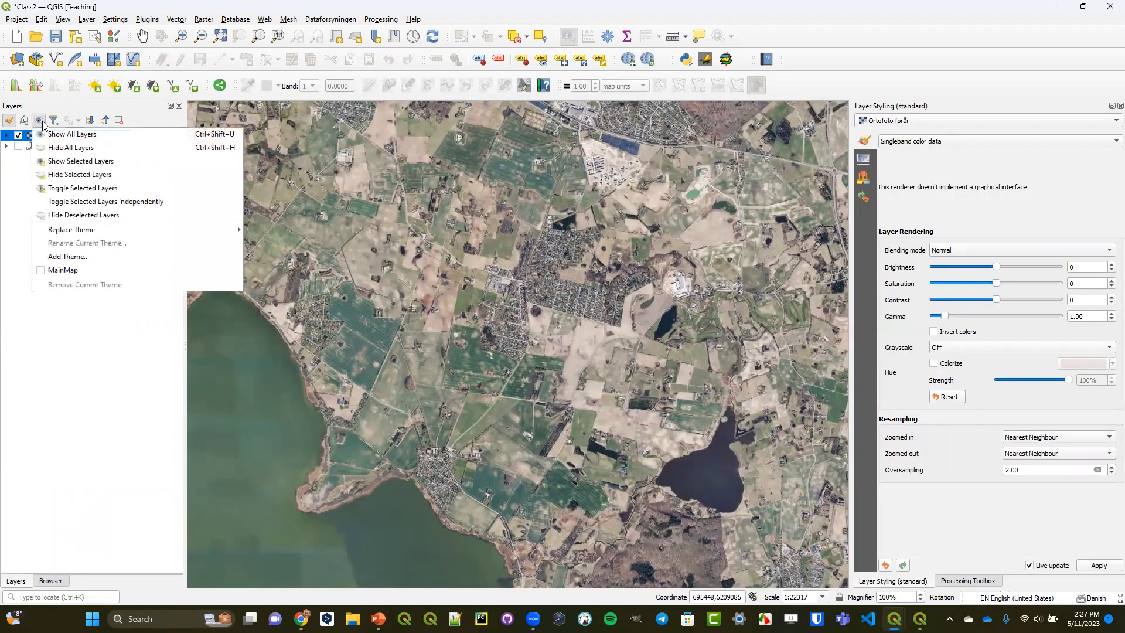
pyautogui.click(68, 257)
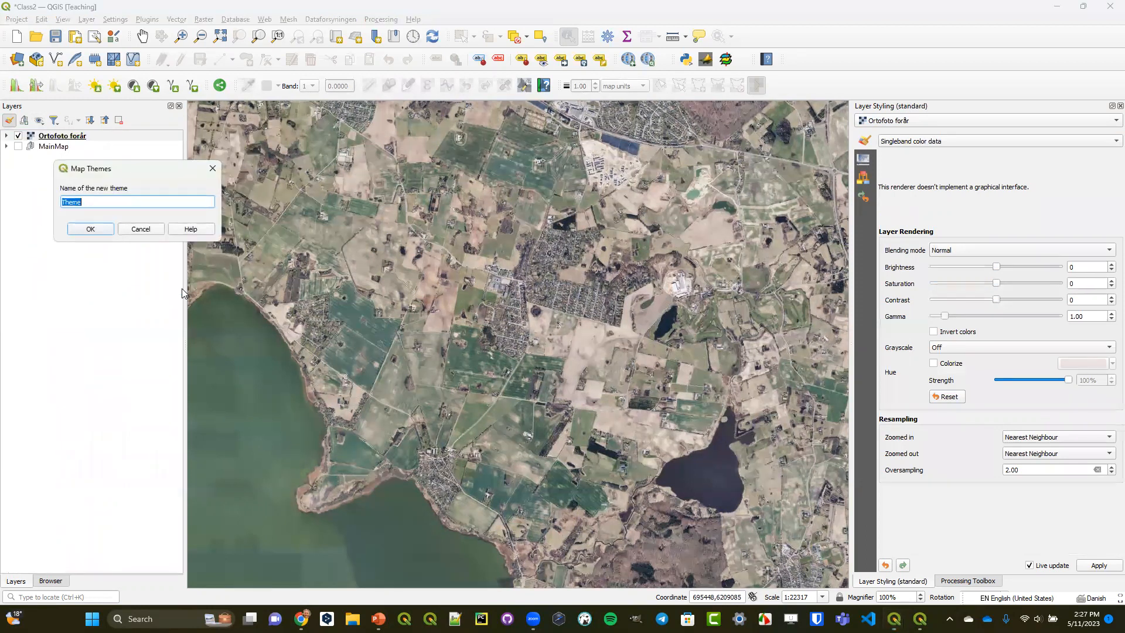
pyautogui.write('Locator map')
pyautogui.click(91, 228)
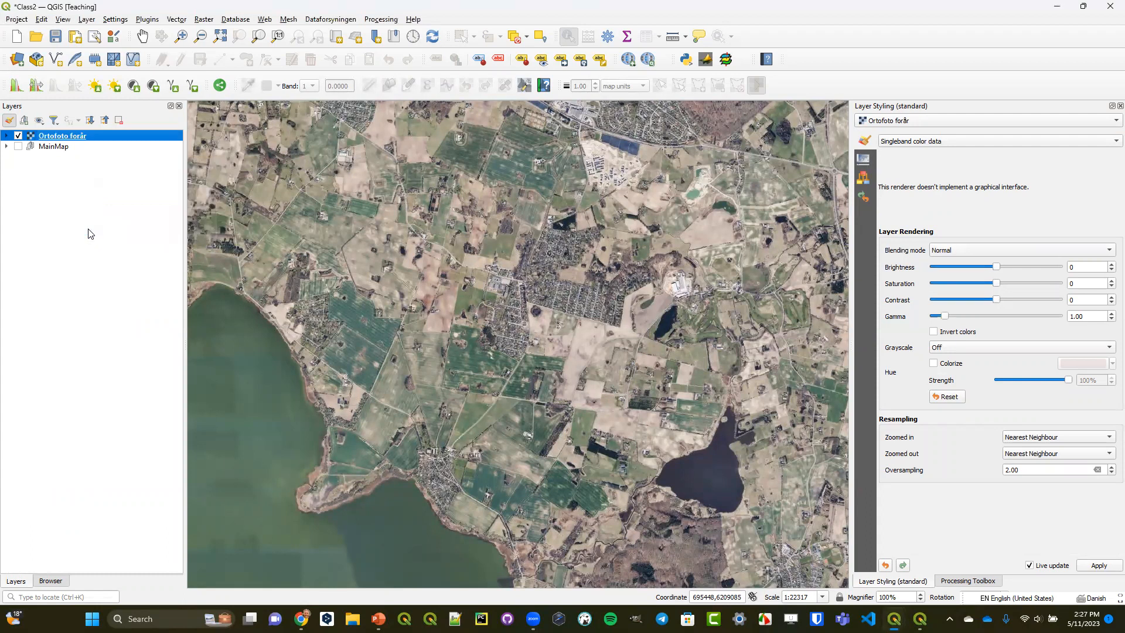
# - Apply the MainMap theme and turn the MainMap group back on
pyautogui.click(39, 121)
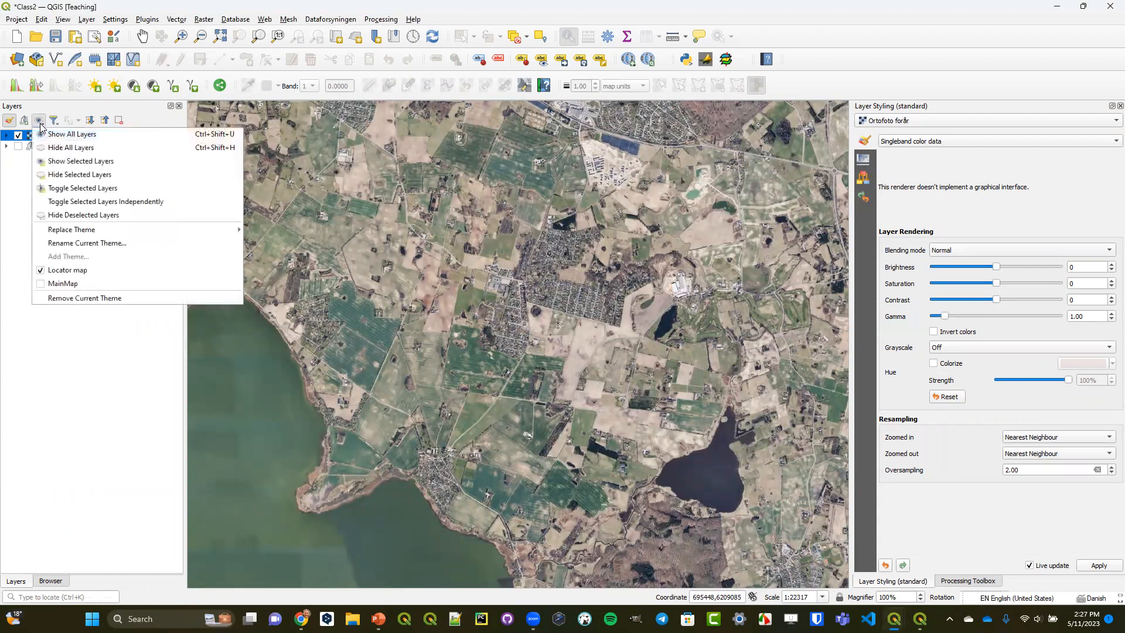
pyautogui.click(69, 286)
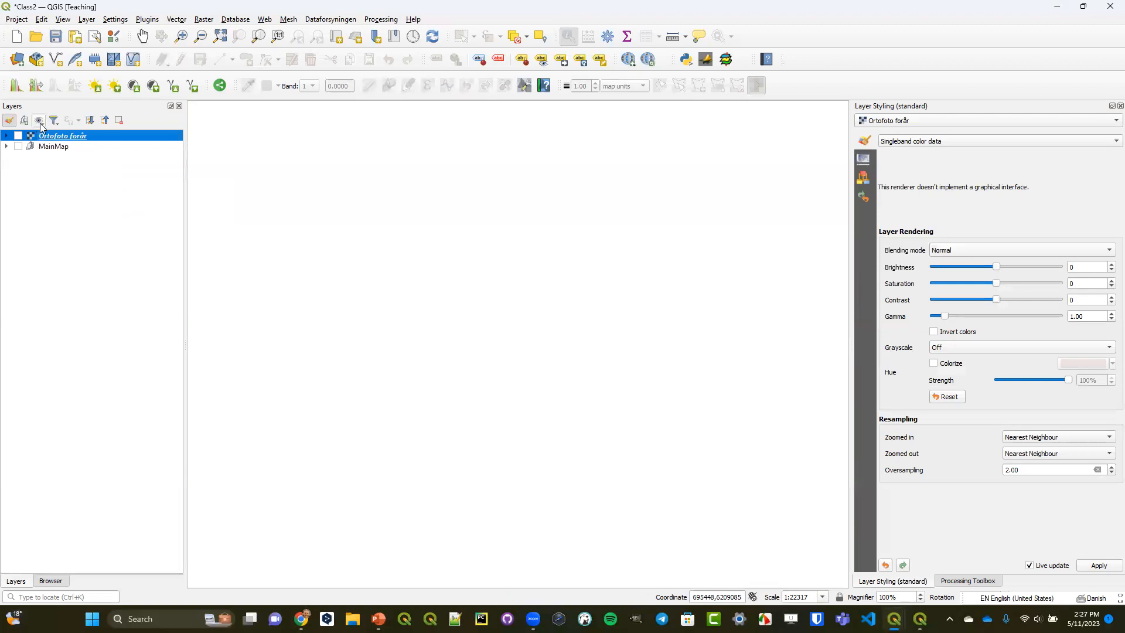
pyautogui.click(18, 146)
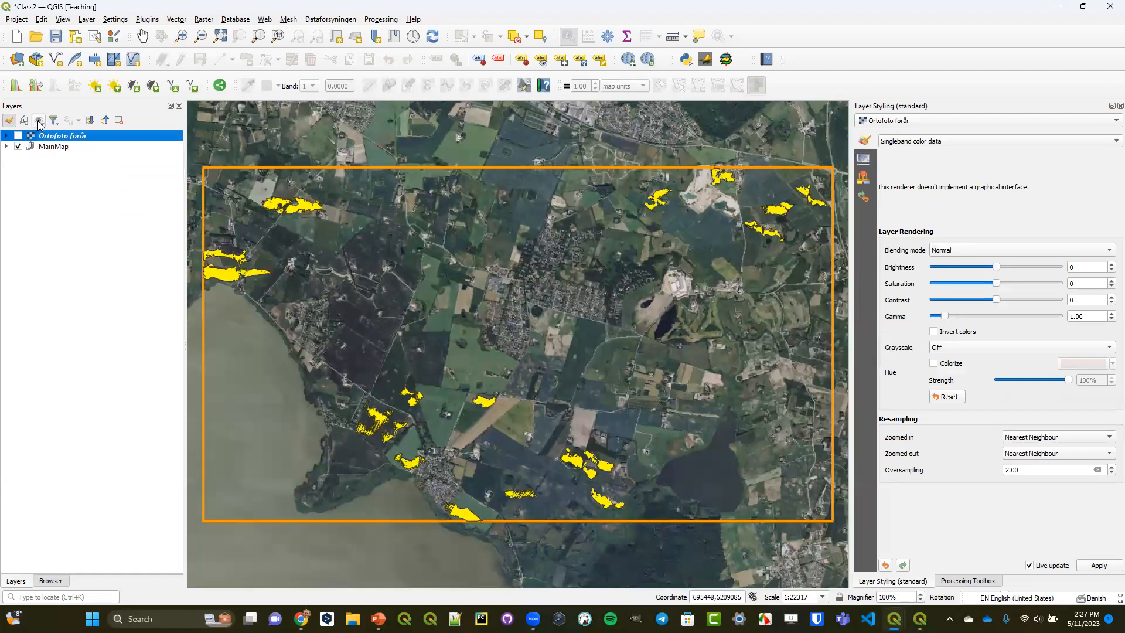
# - Replace the existing MainMap theme with the current layer visibility, with Ortofoto forår hidden and the MainMap group shown
pyautogui.click(39, 121)
pyautogui.moveTo(95, 232)
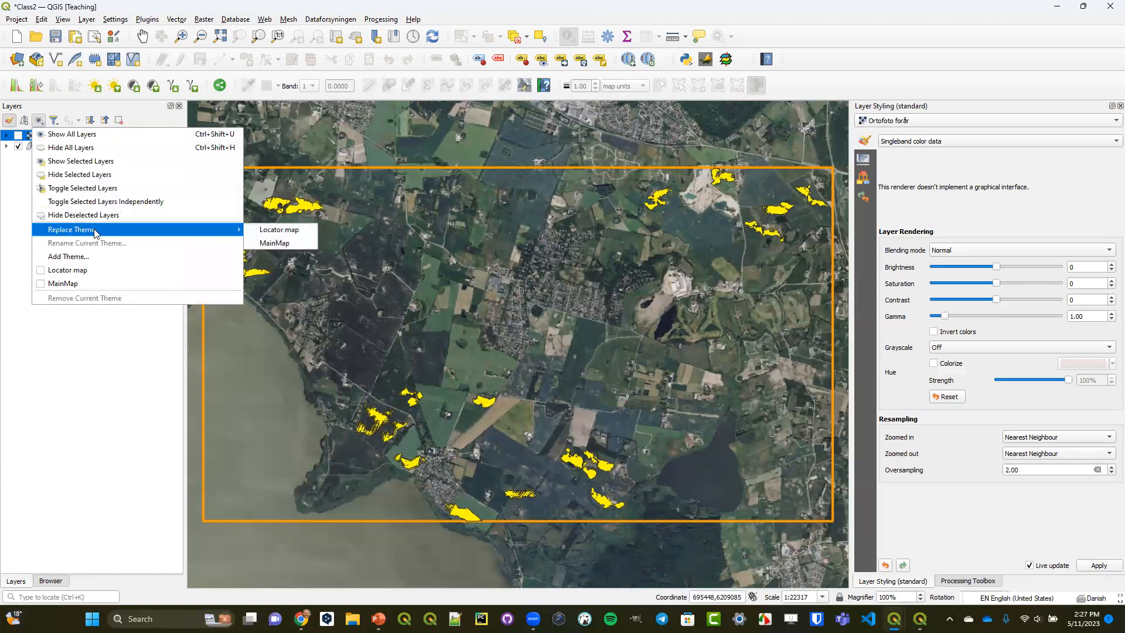
pyautogui.click(273, 244)
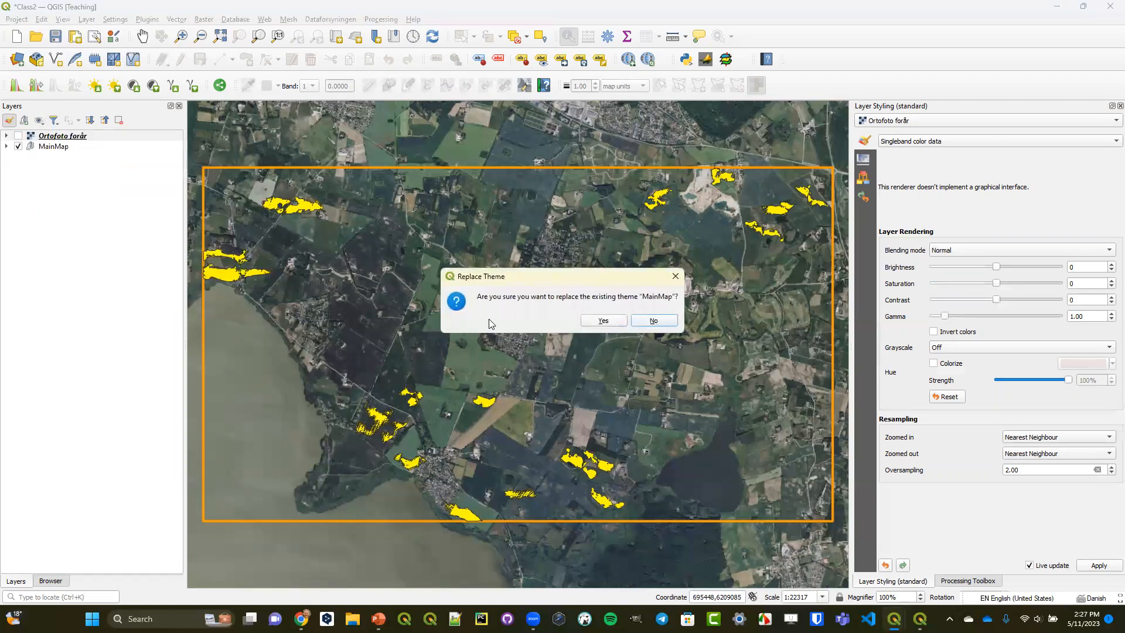
pyautogui.click(603, 321)
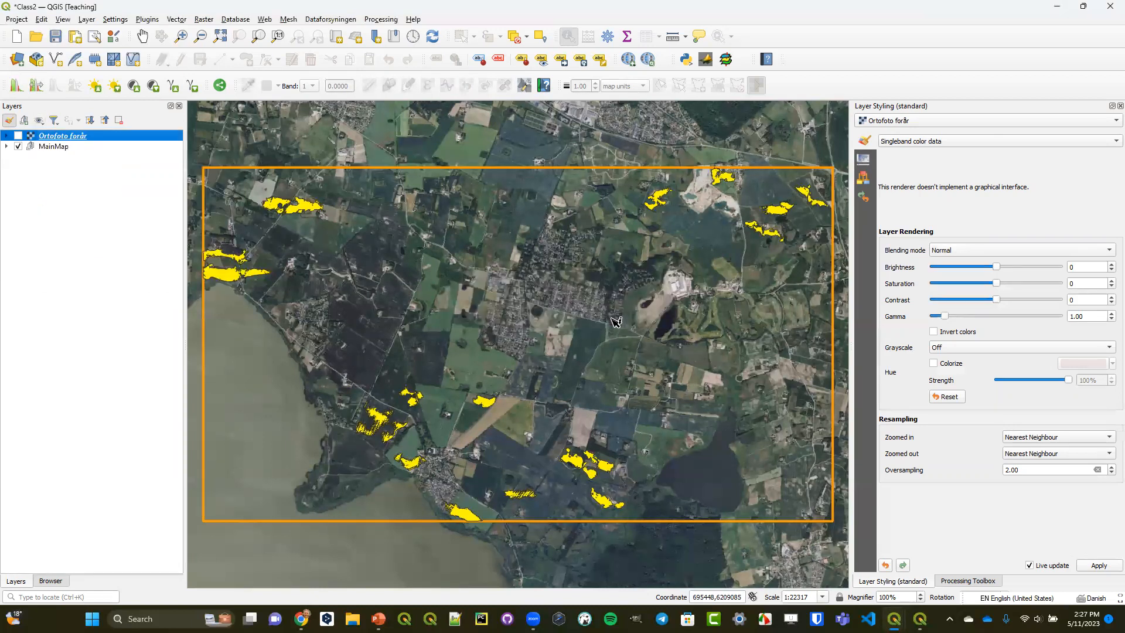
# - Check the saved map themes by applying Locator map and switching back to MainMap
pyautogui.click(39, 120)
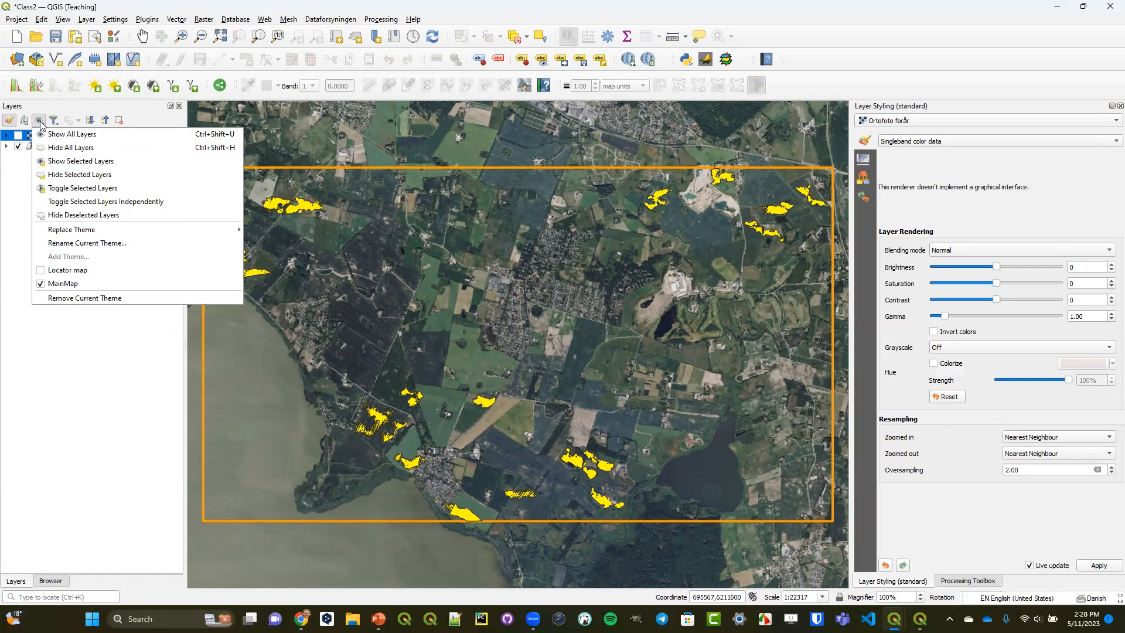
pyautogui.click(67, 270)
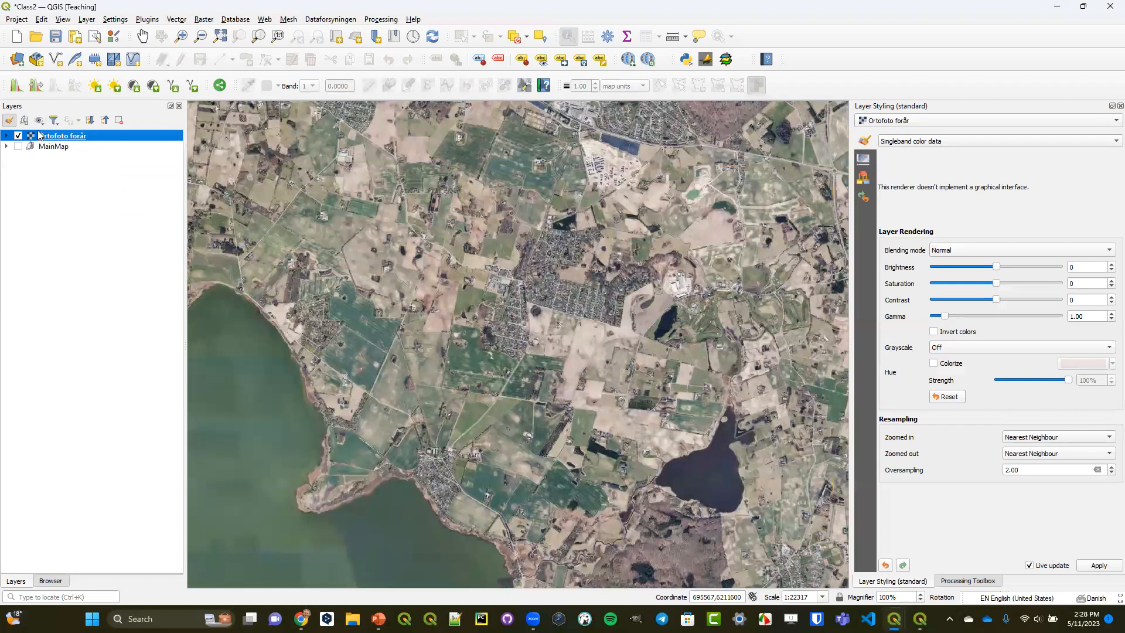
pyautogui.click(38, 120)
pyautogui.click(61, 284)
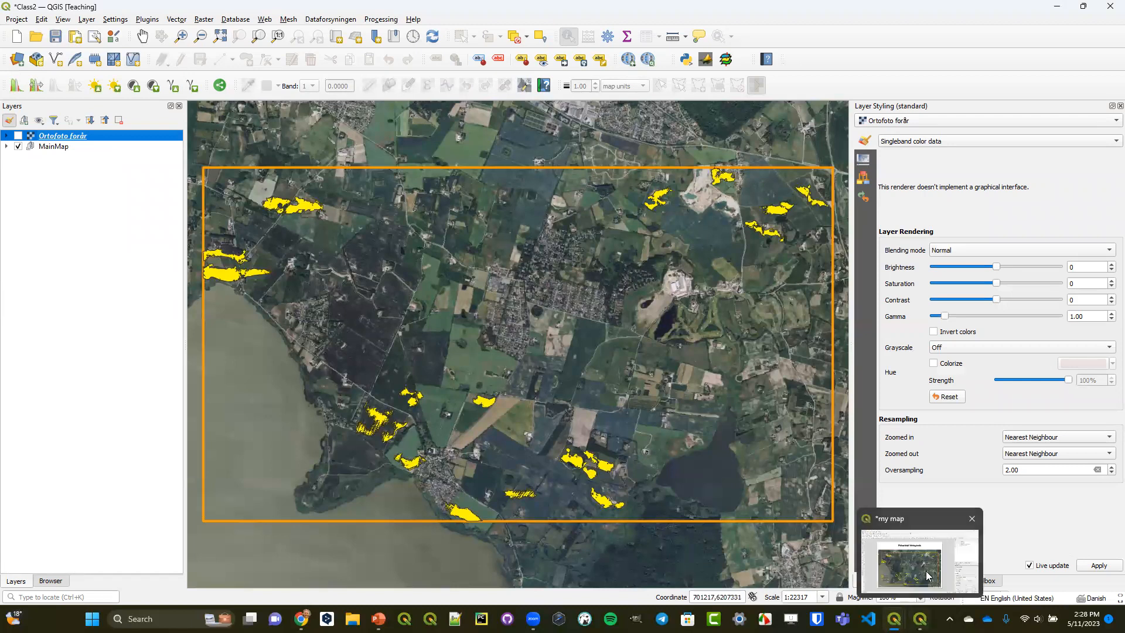
# - Switch to the my map layout and make Map 1 follow the MainMap theme
pyautogui.click(920, 619)
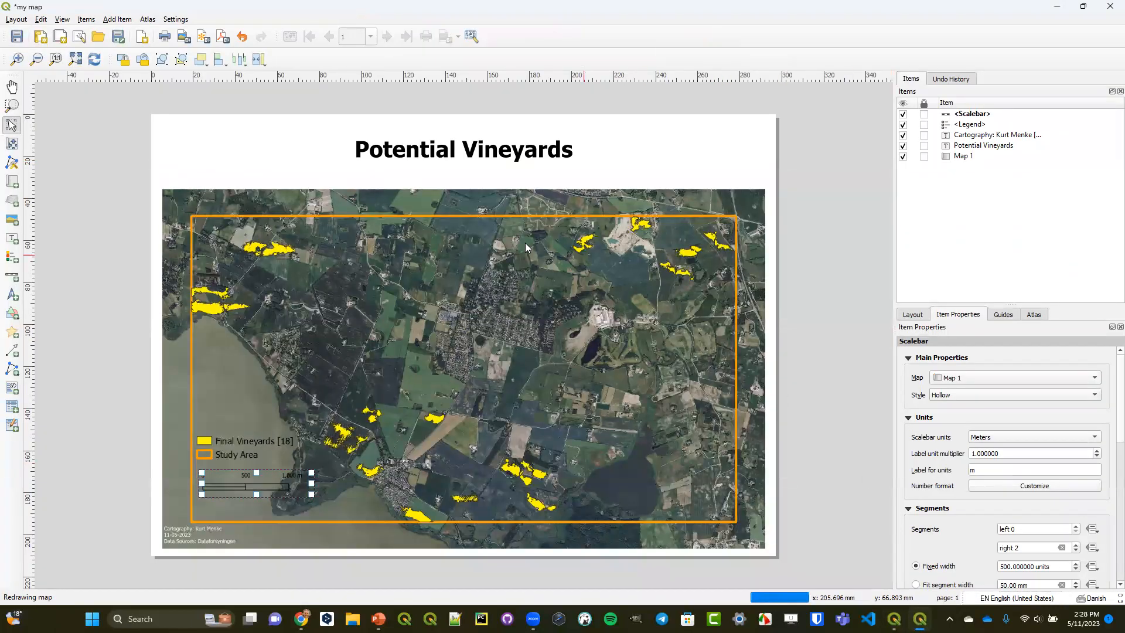
pyautogui.click(488, 337)
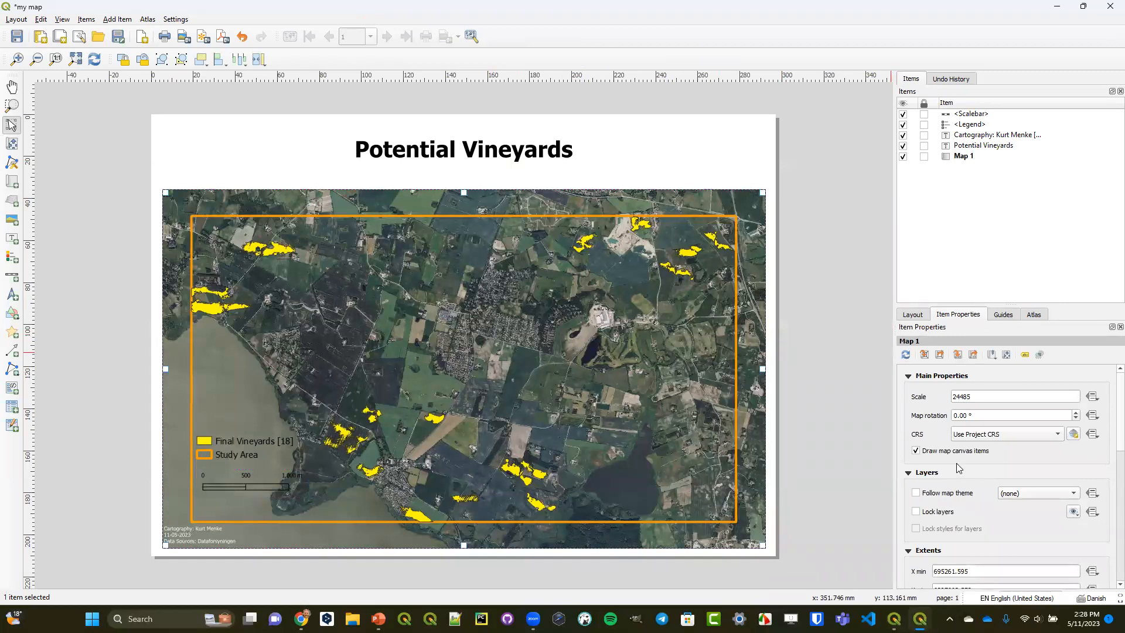
pyautogui.click(922, 495)
pyautogui.click(1013, 493)
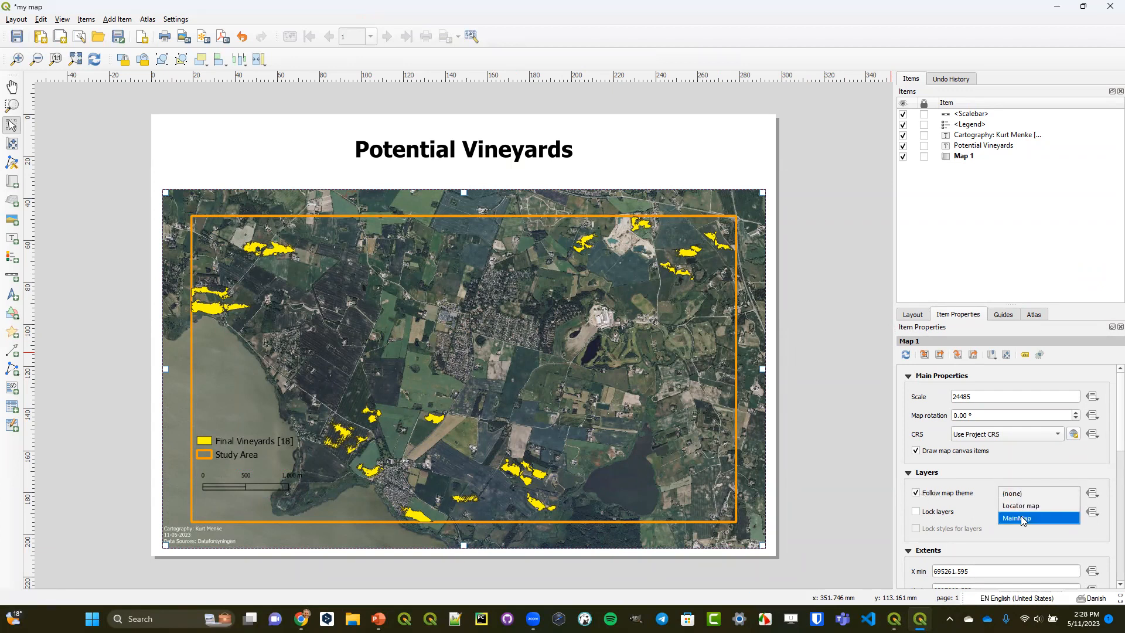
pyautogui.click(1021, 519)
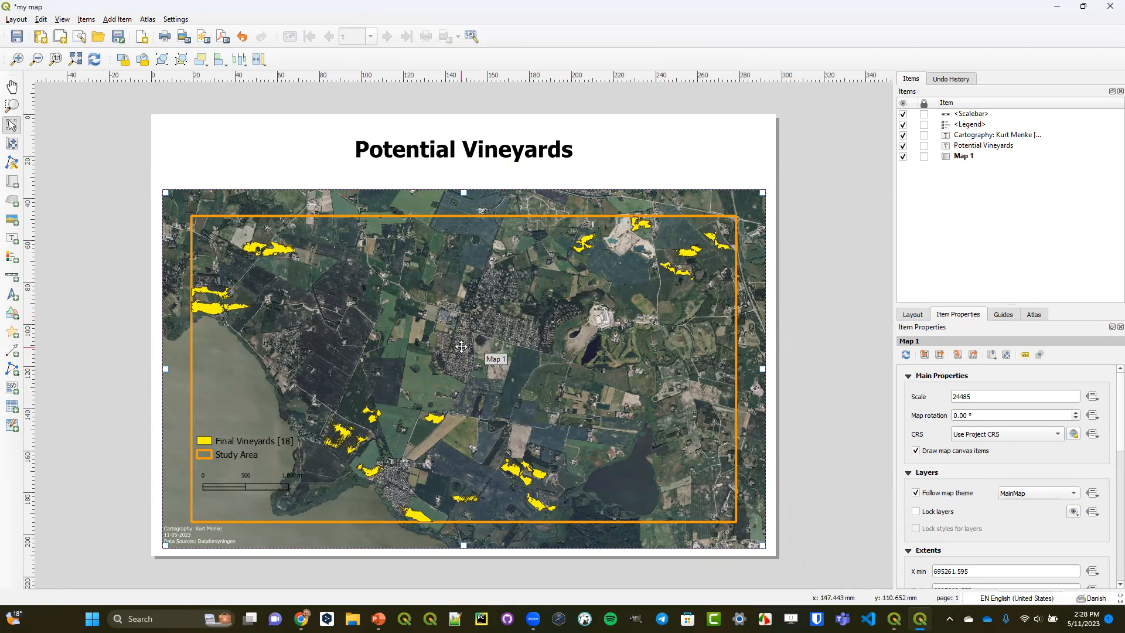
# - Add a small second map over the lower-right corner of Map 1 and make it follow the Locator map theme
pyautogui.click(12, 181)
pyautogui.moveTo(619, 410); pyautogui.dragTo(751, 532)
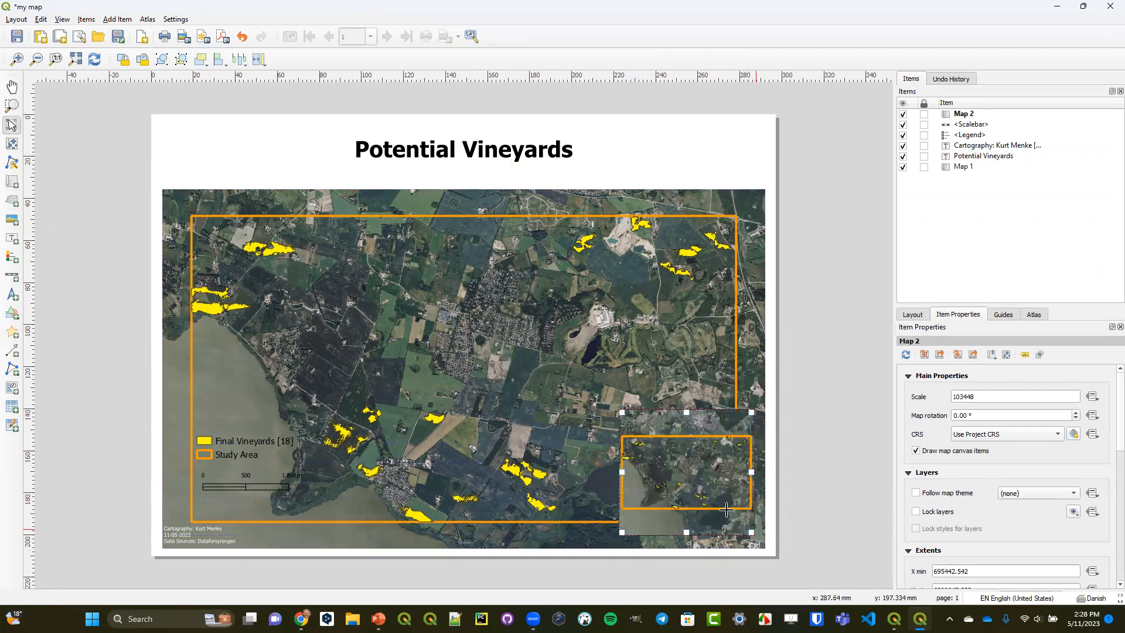
pyautogui.click(933, 493)
pyautogui.click(1007, 494)
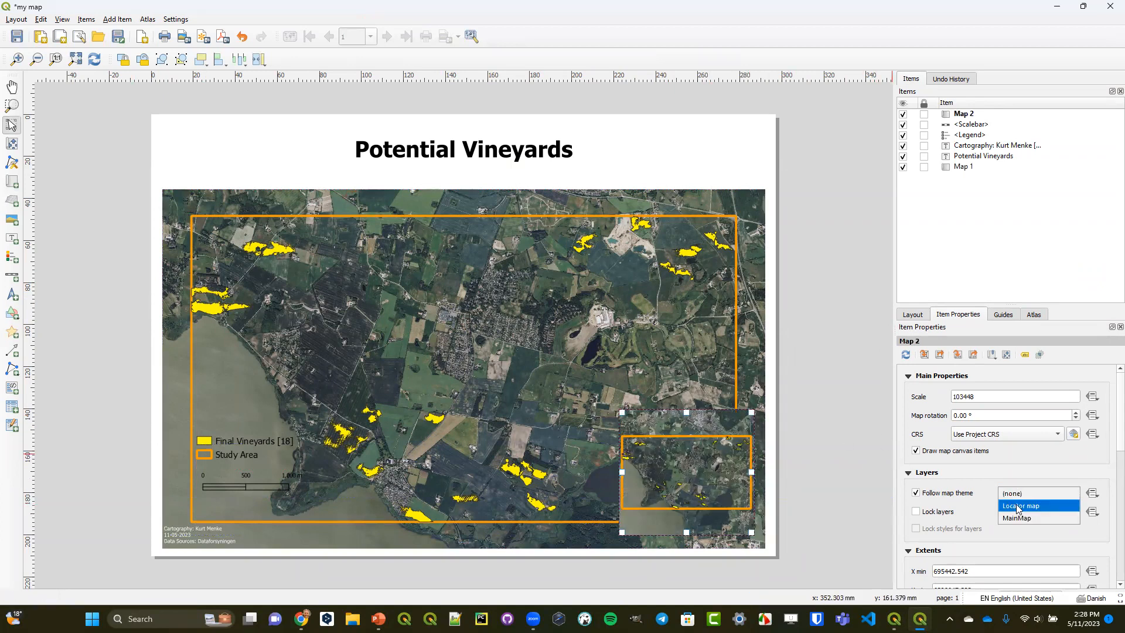
pyautogui.click(1017, 506)
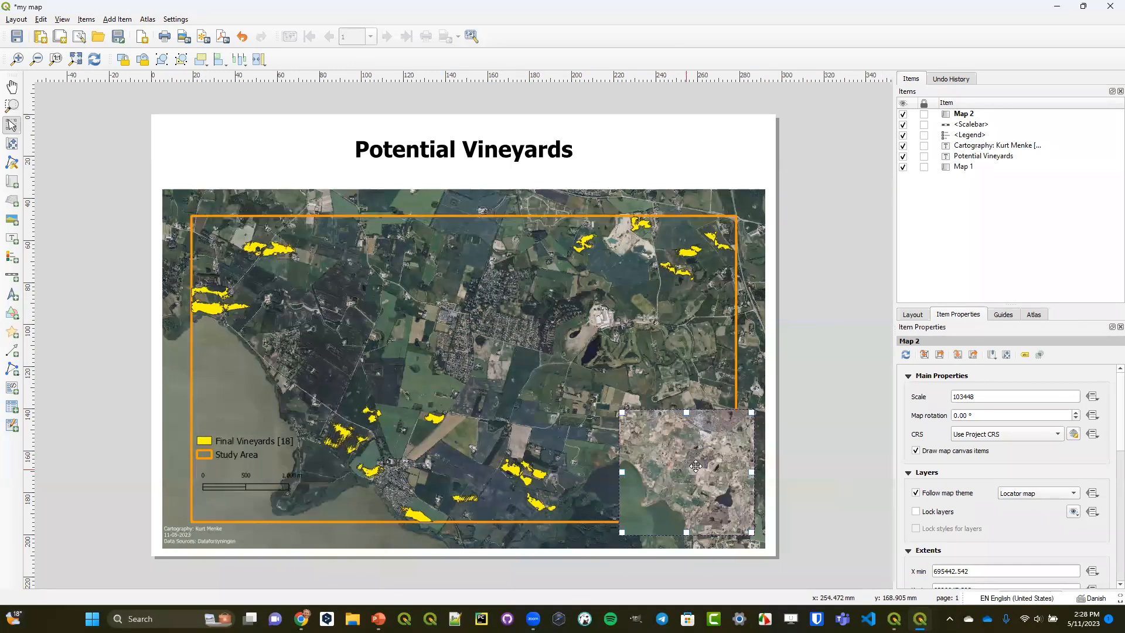
# - Set the locator map's scale to 1003448 and shift its content upward within the frame
pyautogui.click(958, 398)
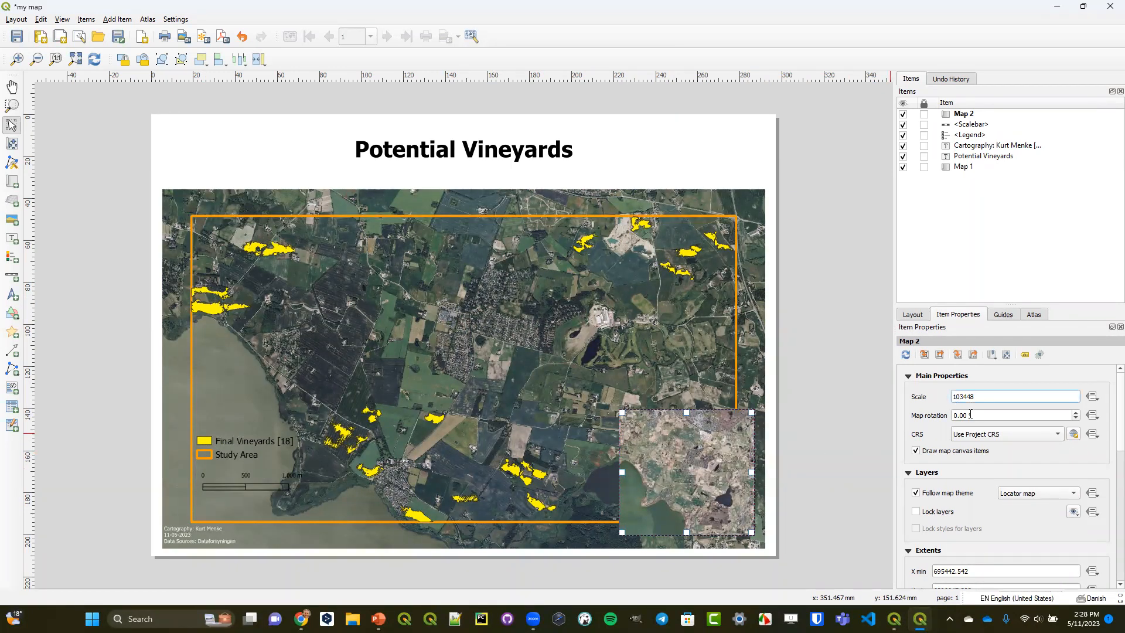
pyautogui.write('0')
pyautogui.press('Return')
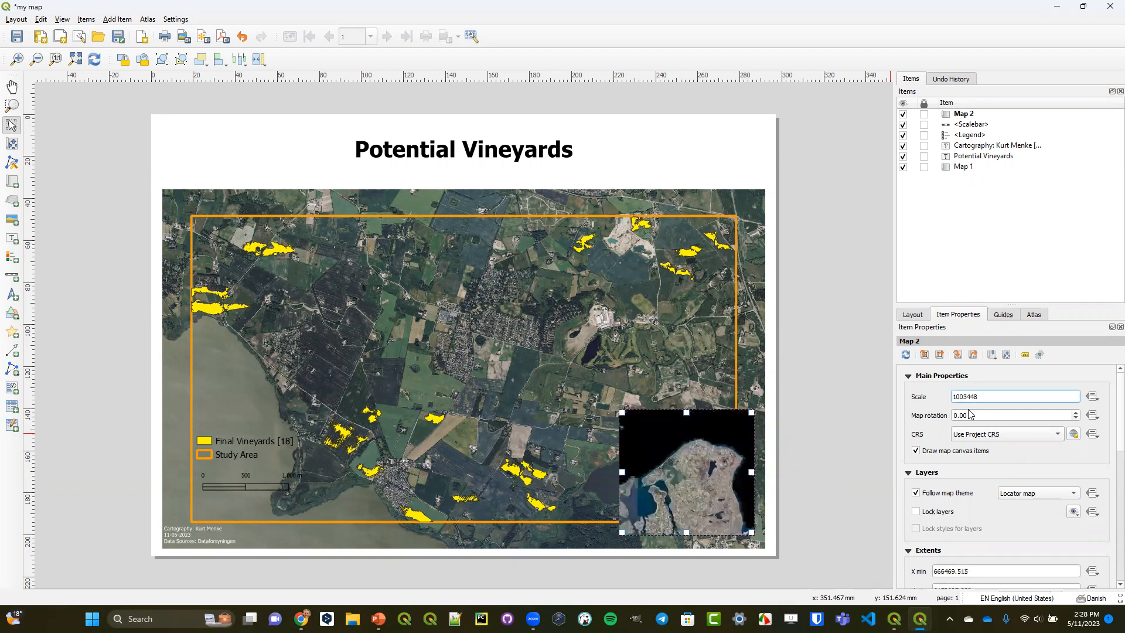
pyautogui.click(12, 143)
pyautogui.moveTo(669, 493); pyautogui.dragTo(675, 464)
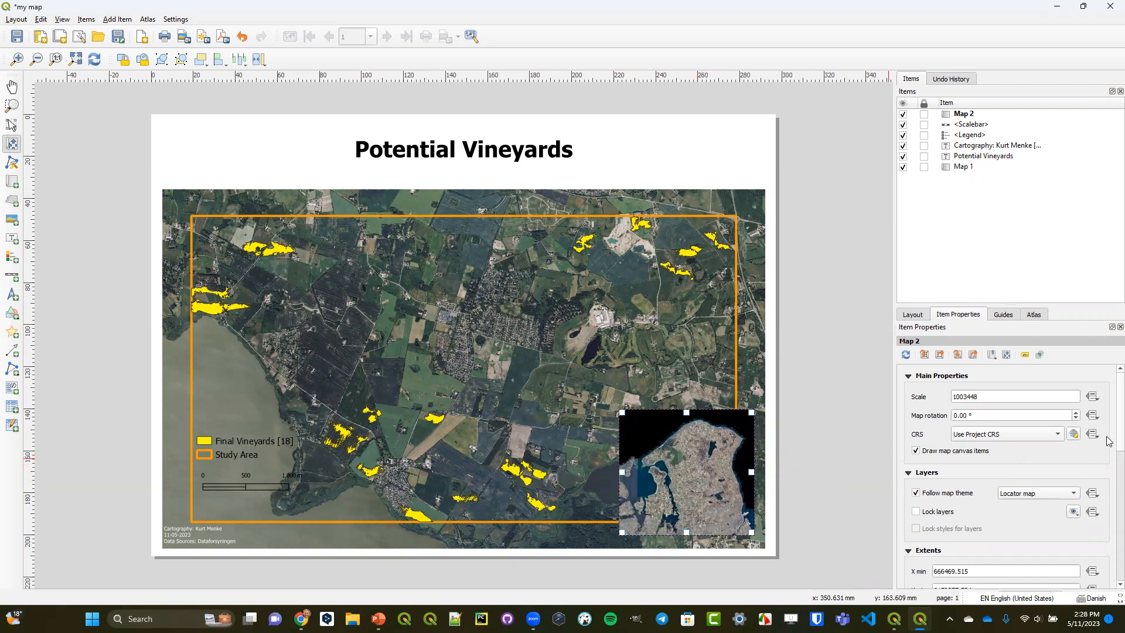
# - Add an overview to the locator map that uses Map 1 as its map frame
pyautogui.scroll(-1, 1109, 427)
pyautogui.scroll(-10, 1108, 426)
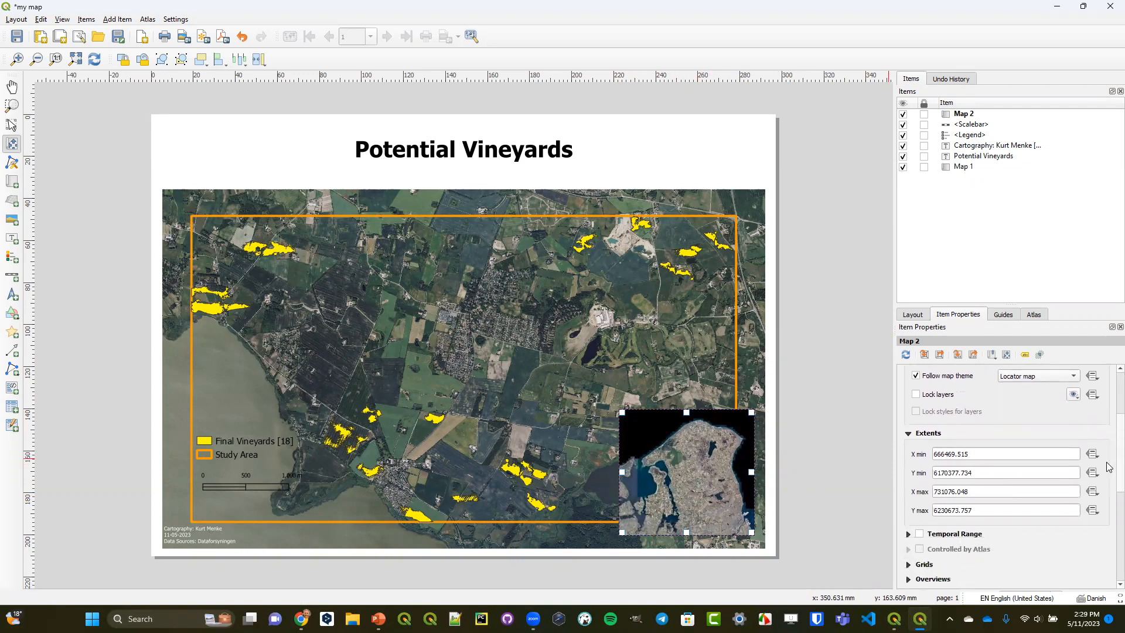
pyautogui.scroll(-3, 1108, 519)
pyautogui.scroll(3, 1109, 519)
pyautogui.scroll(2, 1108, 520)
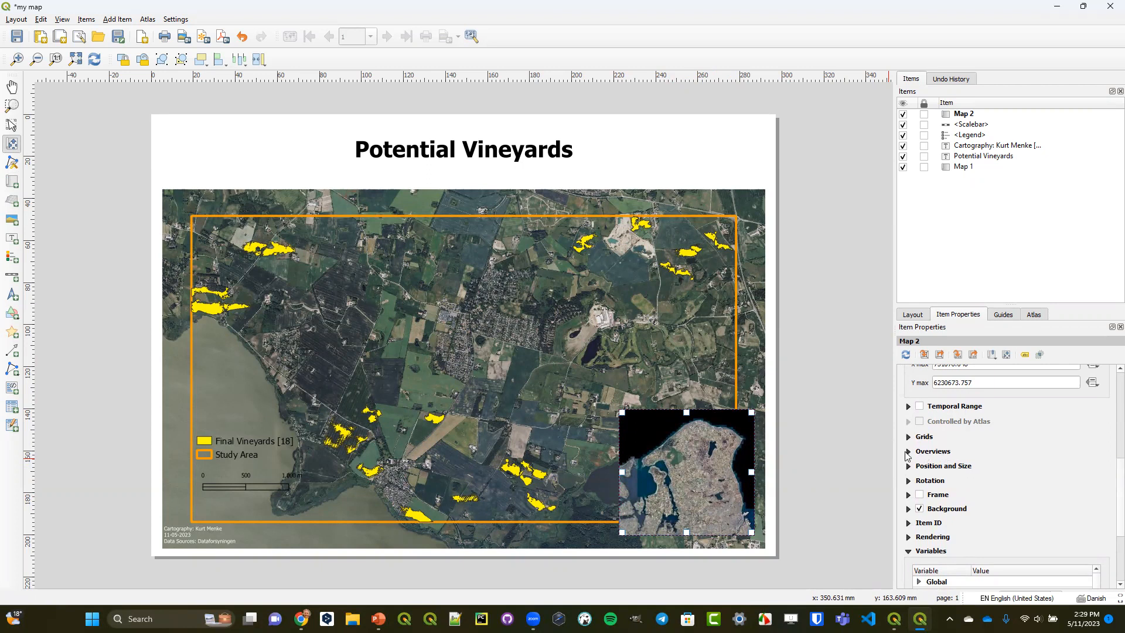
pyautogui.click(907, 451)
pyautogui.click(934, 392)
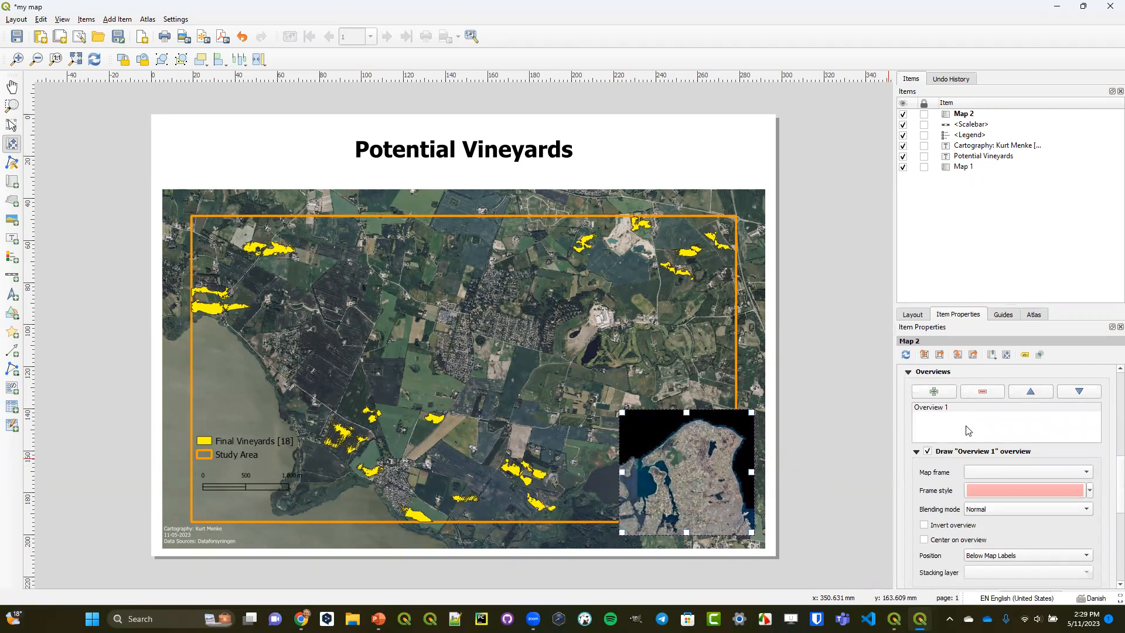
pyautogui.click(996, 472)
pyautogui.click(1004, 472)
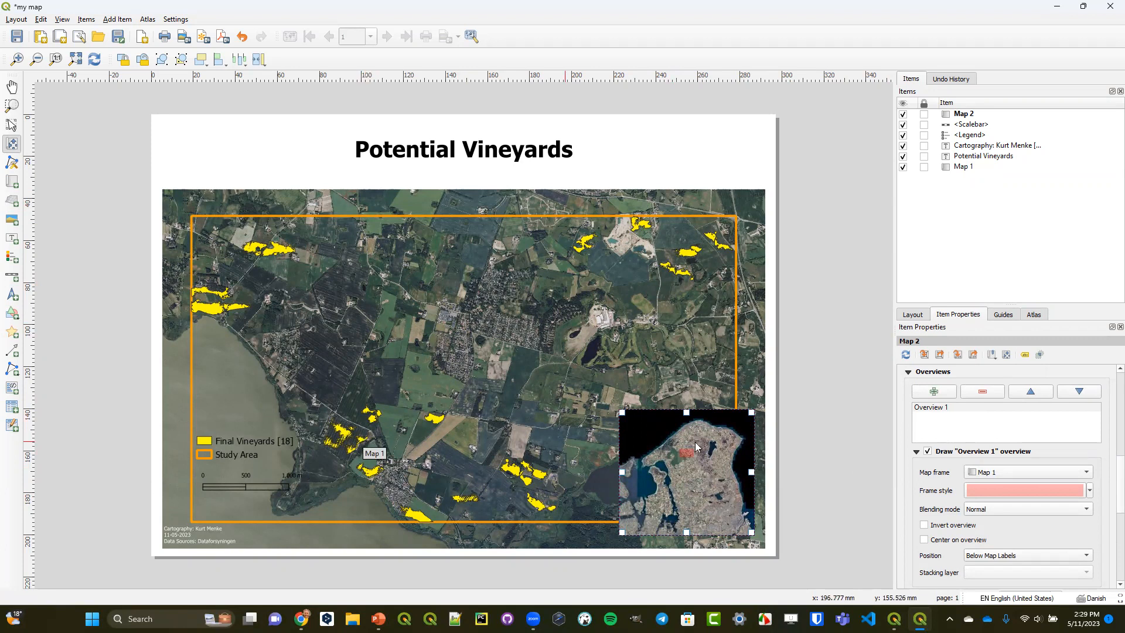
# - Set the fill style of the overview frame's Simple Fill to No Brush
pyautogui.click(1022, 490)
pyautogui.click(1019, 369)
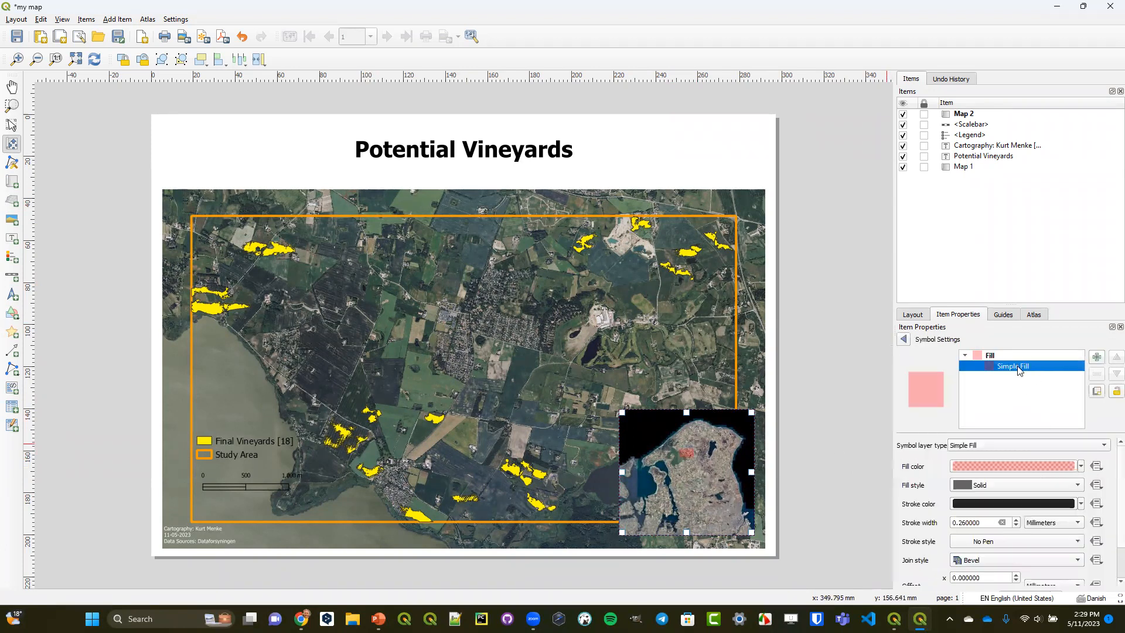
pyautogui.click(1018, 486)
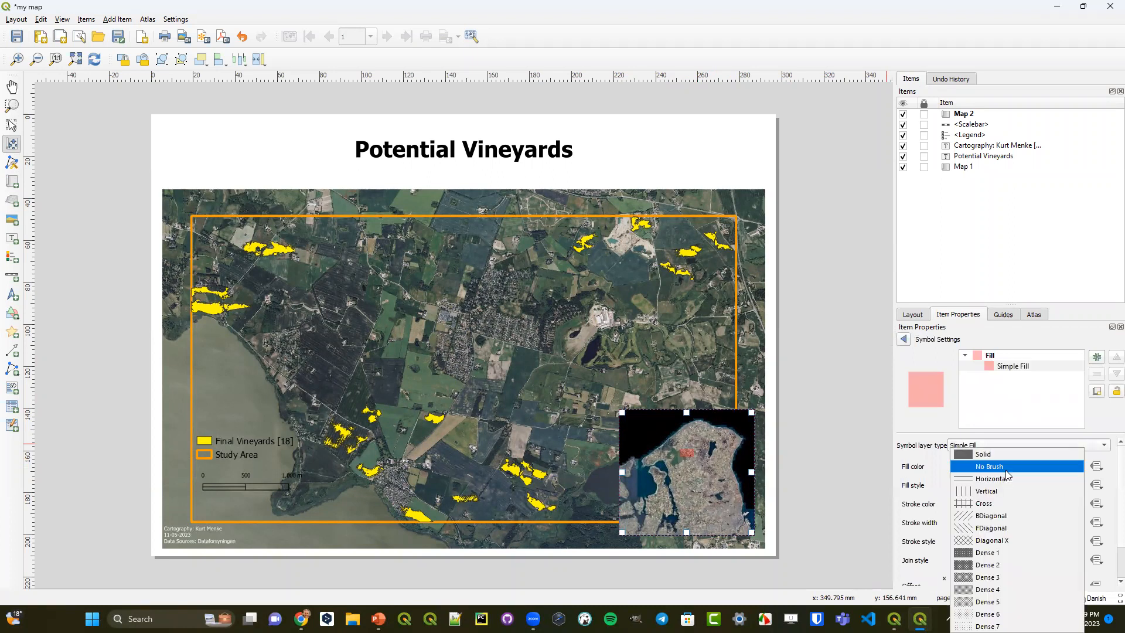
pyautogui.click(1003, 466)
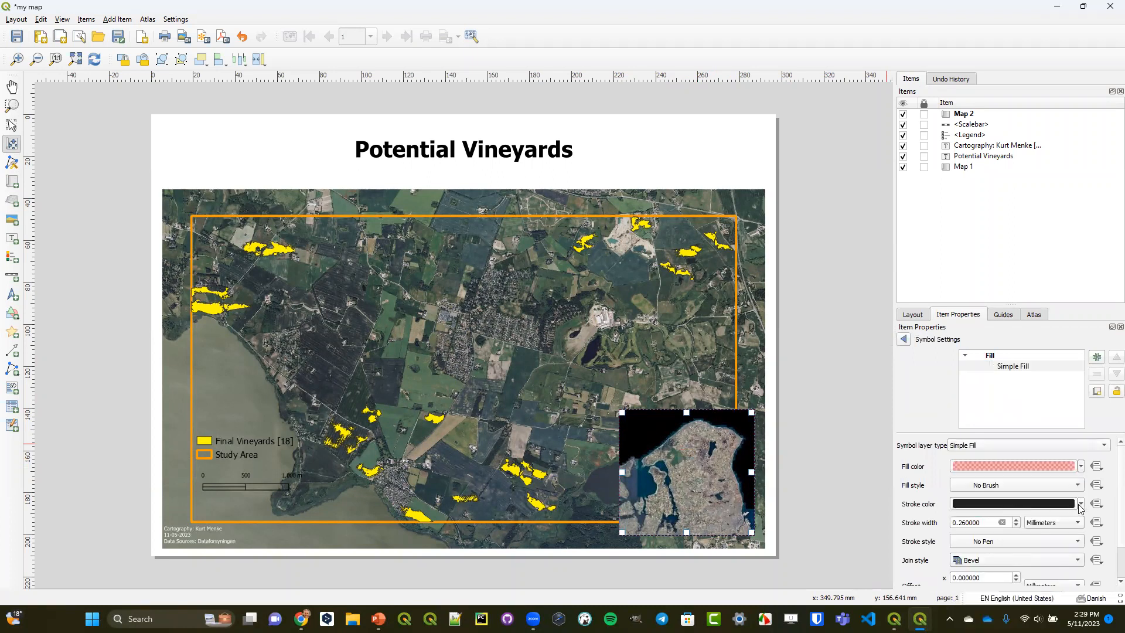
# - Give the overview frame a thicker red outline with the Solid Line stroke style, and return to the map's properties
pyautogui.click(1081, 505)
pyautogui.click(969, 395)
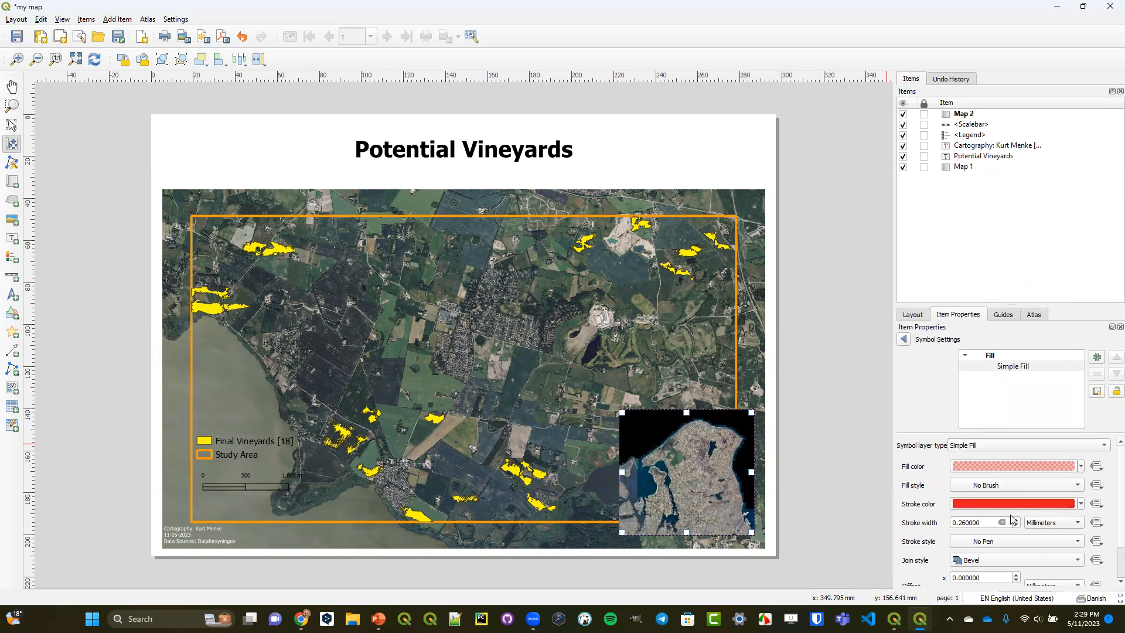
pyautogui.scroll(1, 1010, 520)
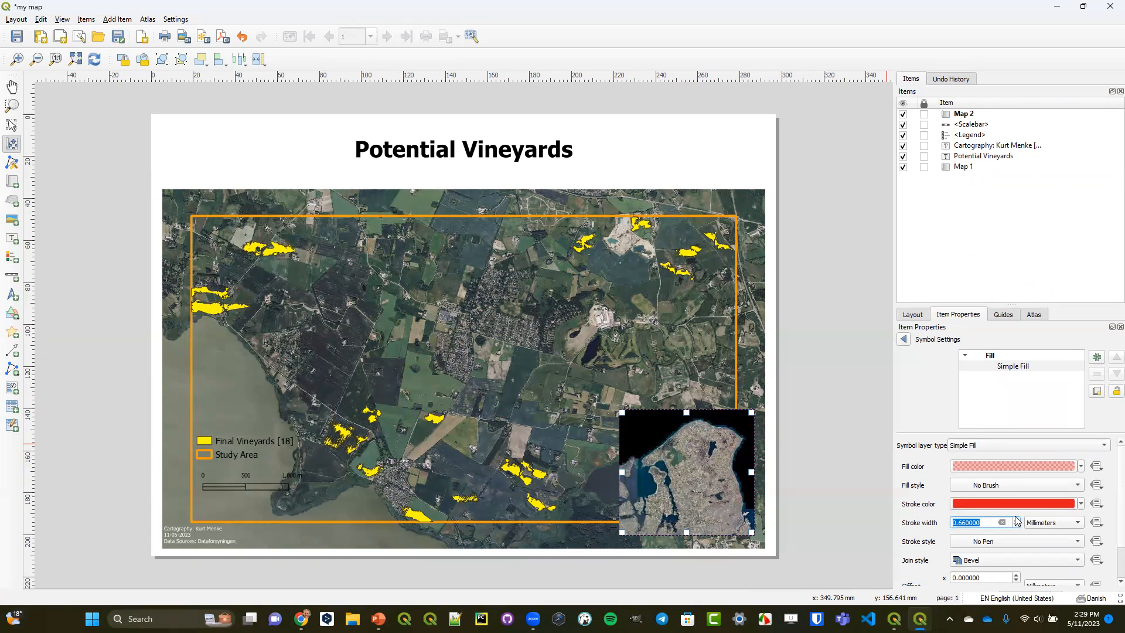
pyautogui.click(1009, 541)
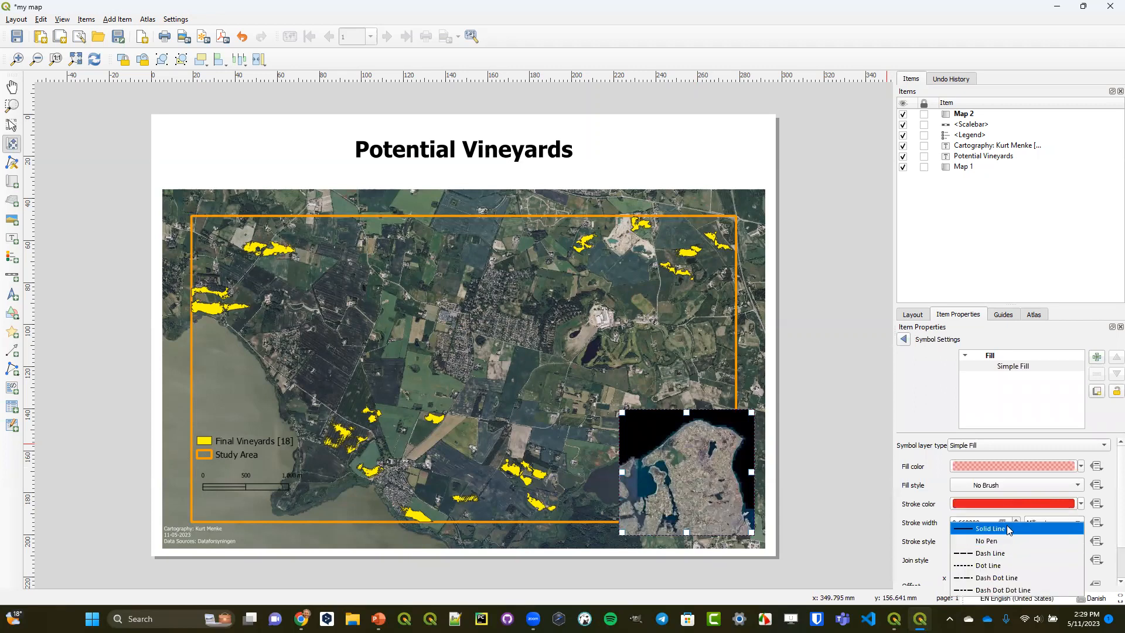
pyautogui.click(1007, 529)
pyautogui.click(1015, 519)
pyautogui.click(1016, 519)
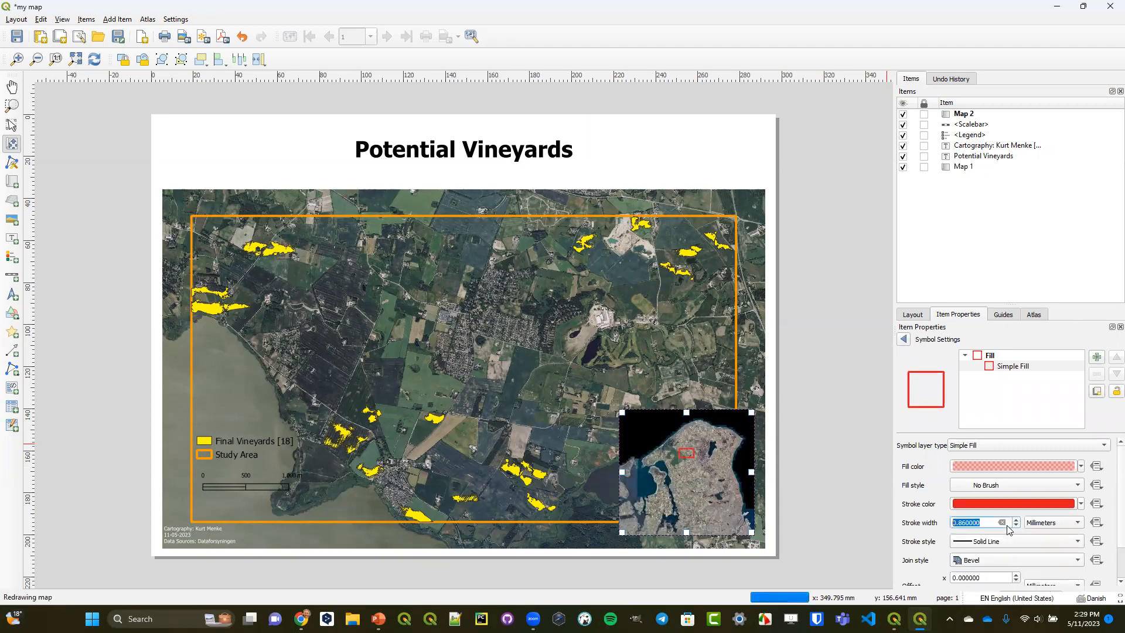
pyautogui.click(903, 340)
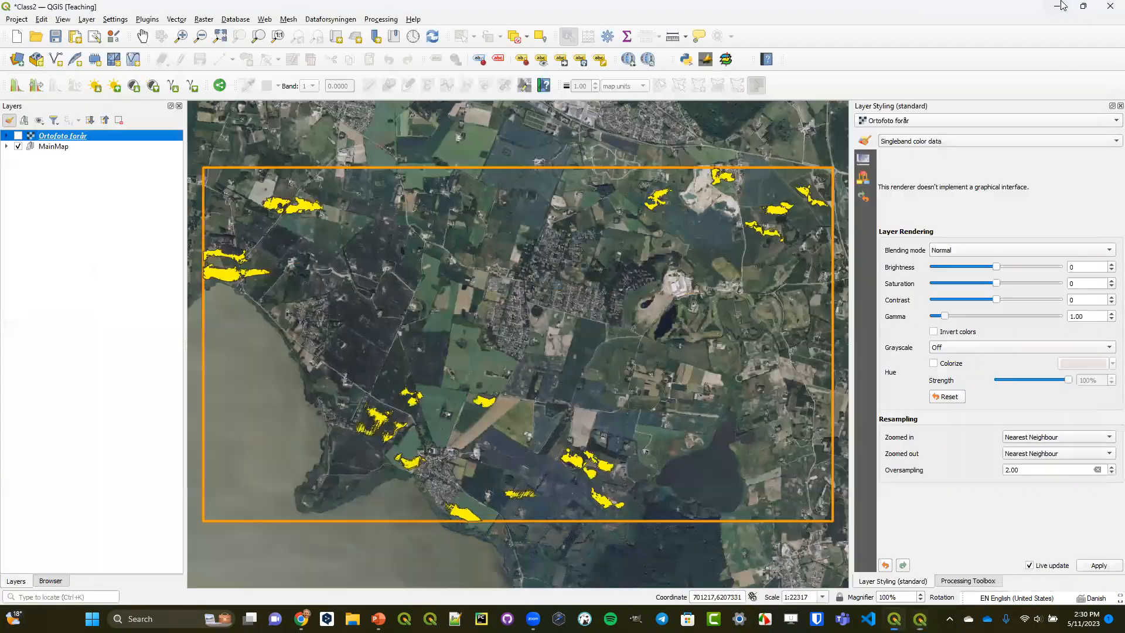
# - Minimize the Class2 project window and switch to the MultibandImagery project in QGIS
pyautogui.click(1058, 5)
pyautogui.moveTo(919, 618)
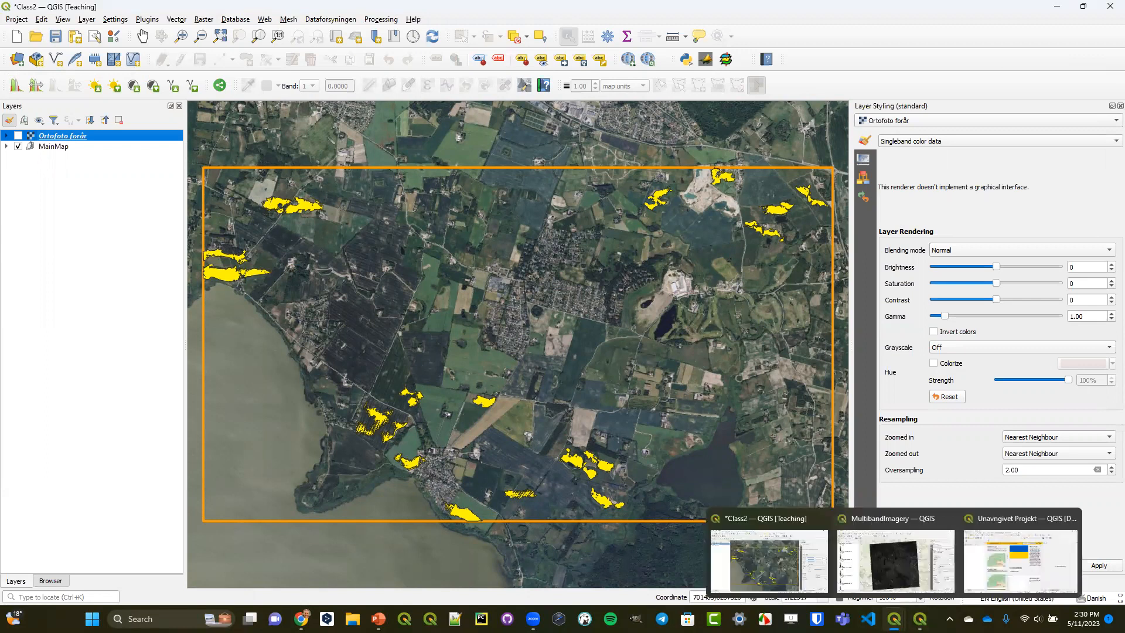
pyautogui.click(896, 563)
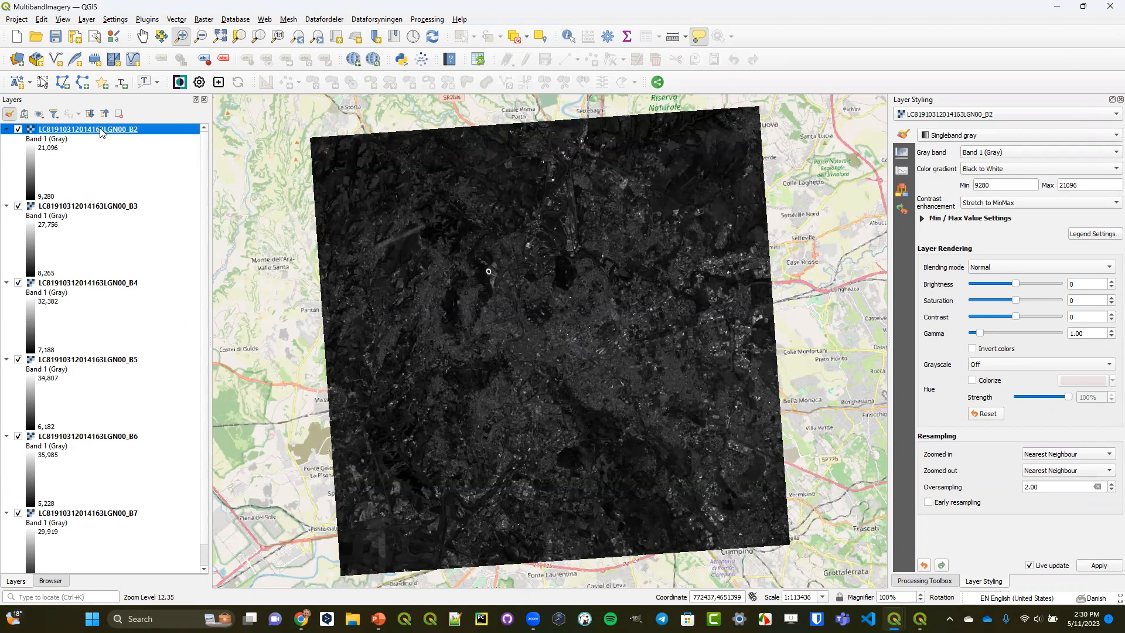
# - Compare the Landsat band layers by hiding B2 through B5 one after another, and restore their visibility
pyautogui.scroll(-1, 104, 134)
pyautogui.scroll(1, 103, 506)
pyautogui.click(18, 129)
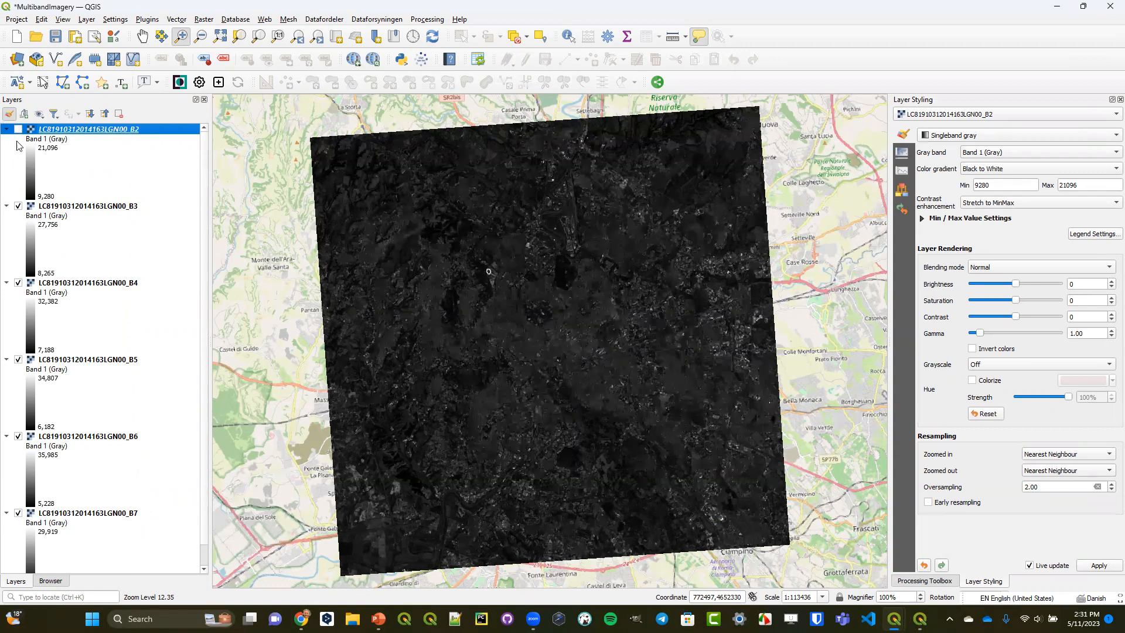
pyautogui.click(19, 206)
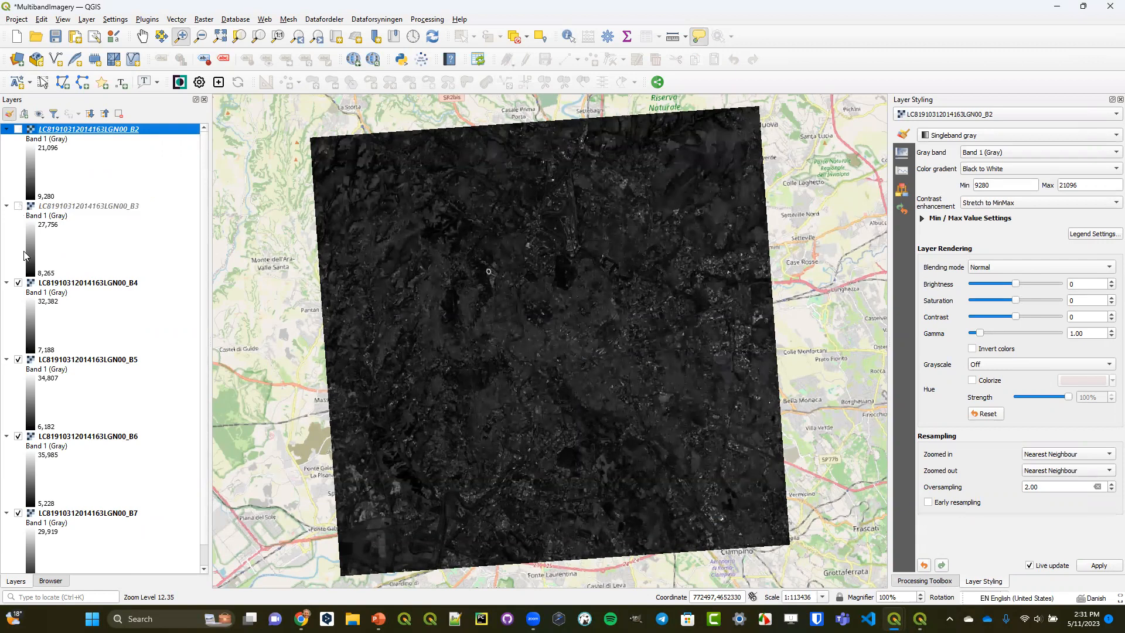
pyautogui.click(18, 283)
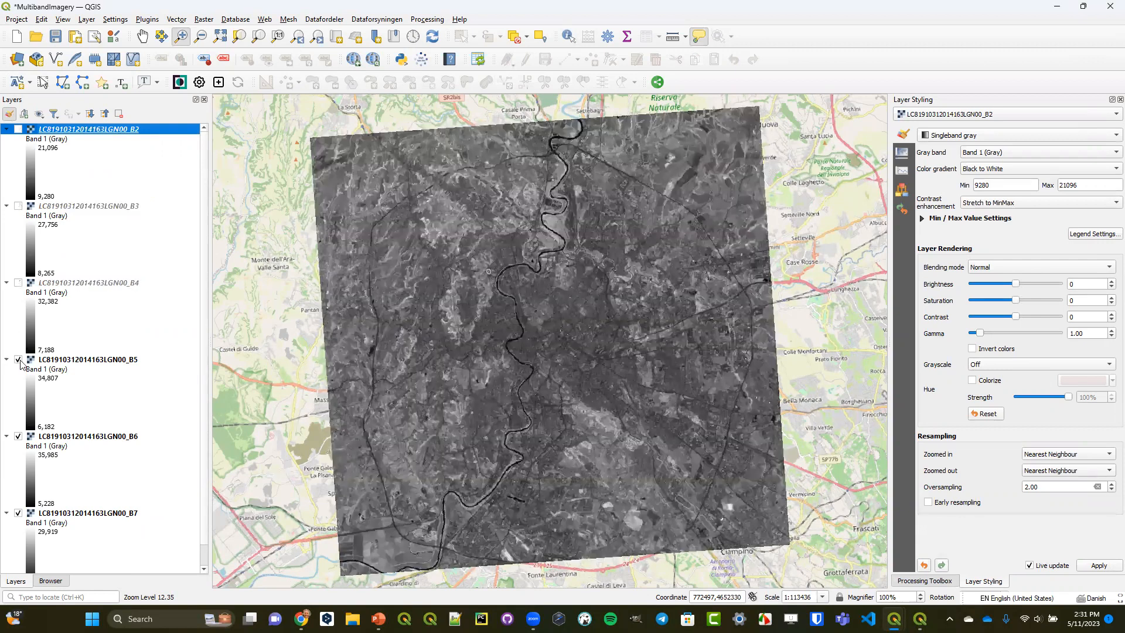
pyautogui.click(18, 360)
pyautogui.click(18, 360)
pyautogui.click(18, 283)
pyautogui.click(18, 206)
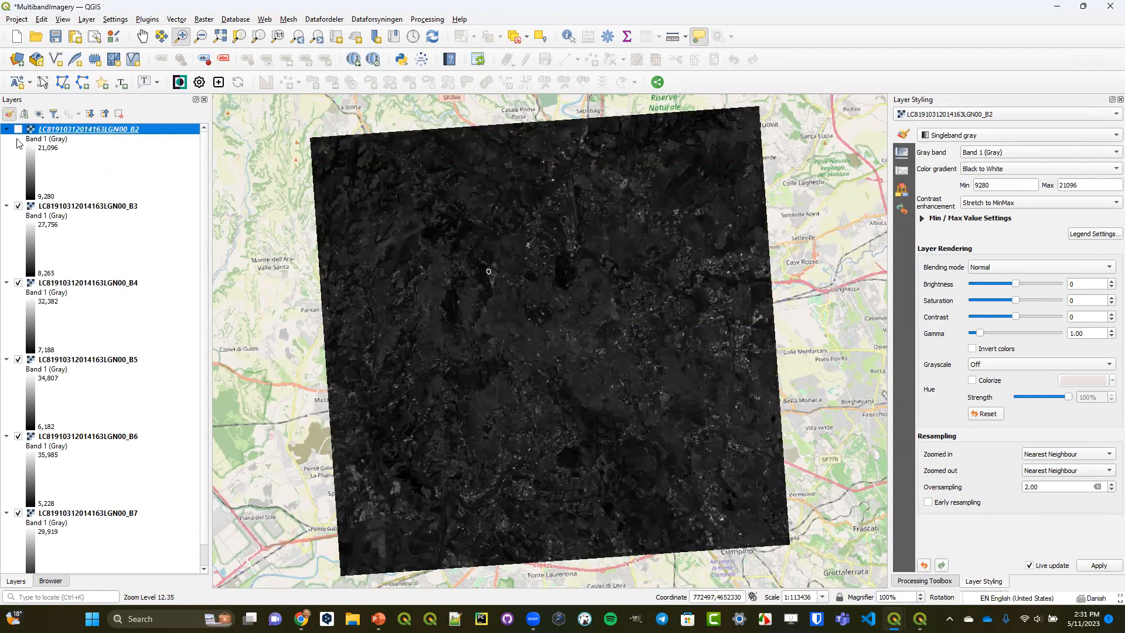
pyautogui.click(18, 130)
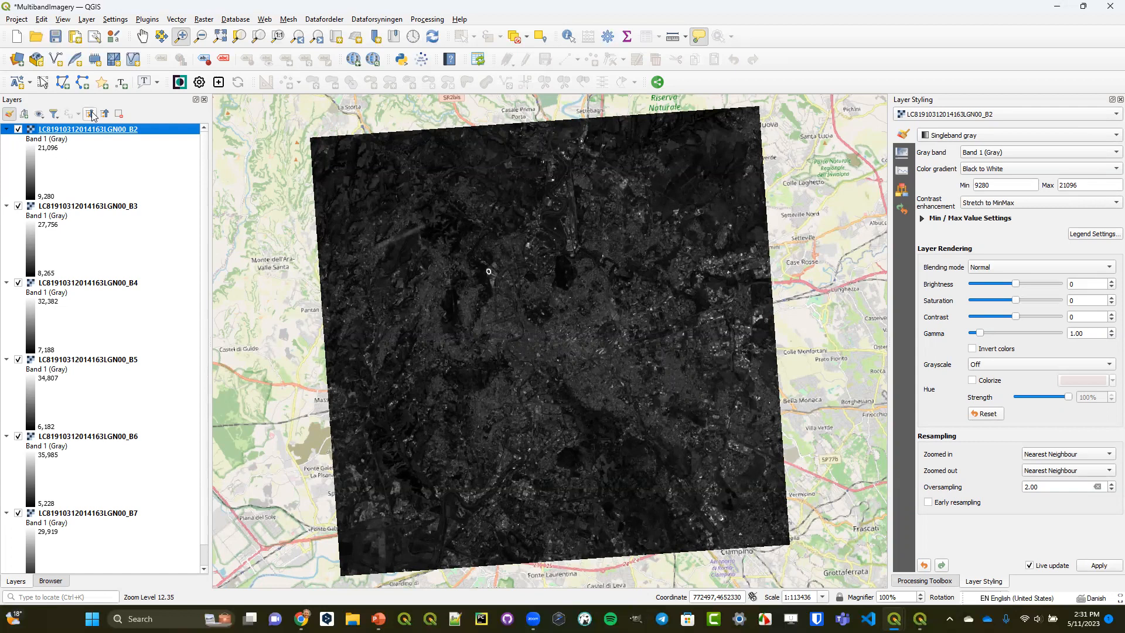
# - Start the raster Merge tool and choose the six Landsat band layers B2 through B7 as input layers
pyautogui.click(203, 20)
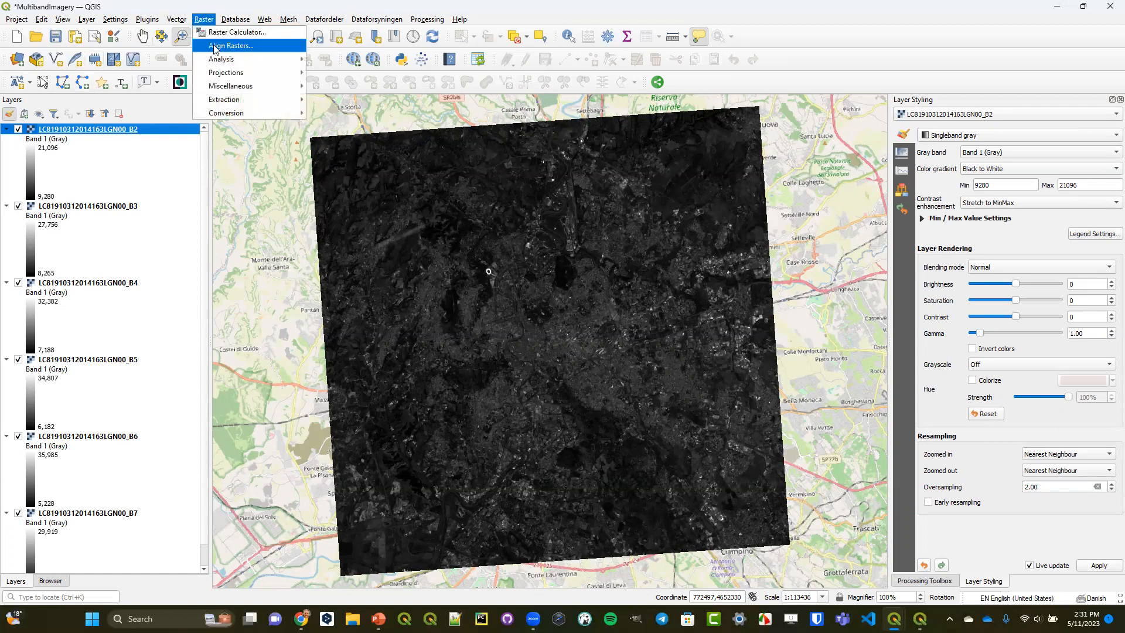
pyautogui.moveTo(232, 103)
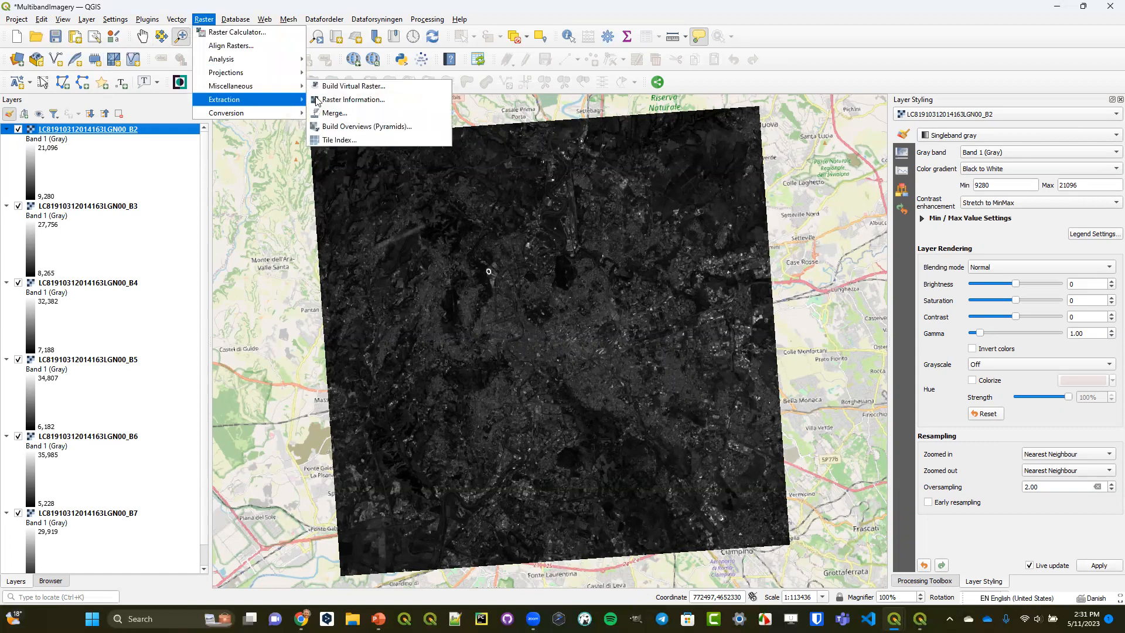
pyautogui.click(351, 115)
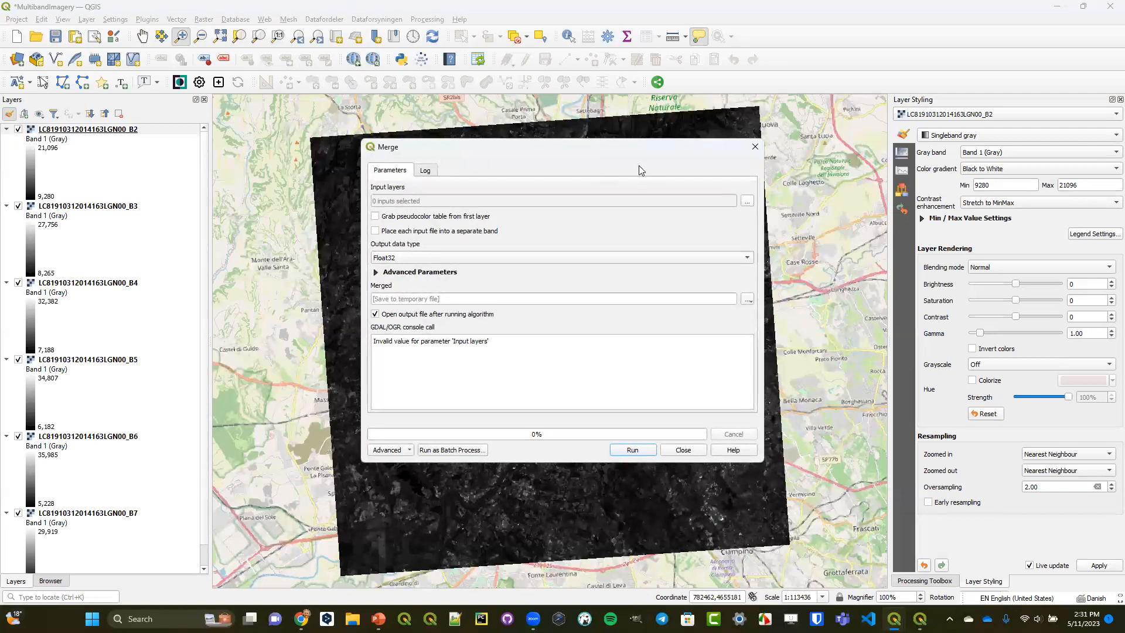
pyautogui.click(747, 202)
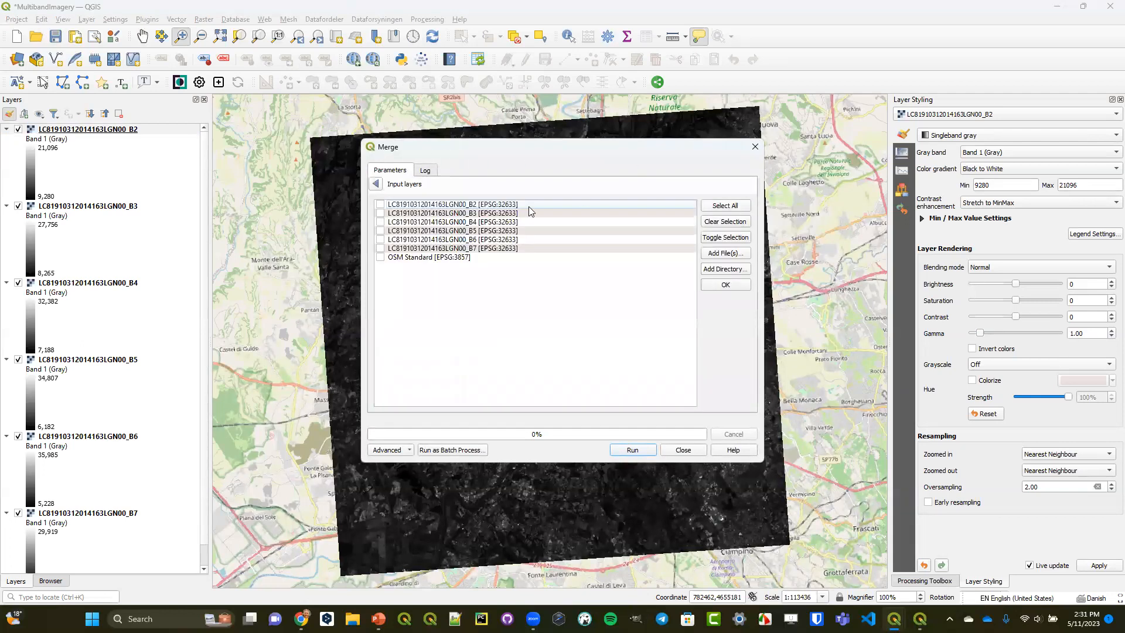
pyautogui.click(380, 240)
pyautogui.click(381, 231)
pyautogui.click(380, 222)
pyautogui.click(380, 214)
pyautogui.click(380, 204)
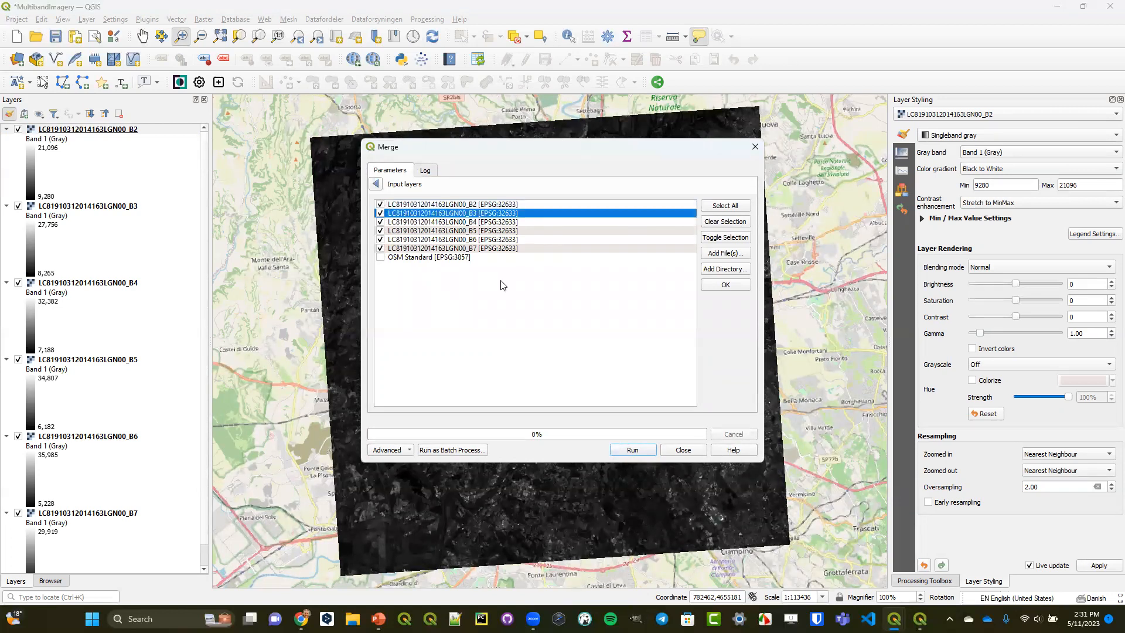
pyautogui.click(376, 184)
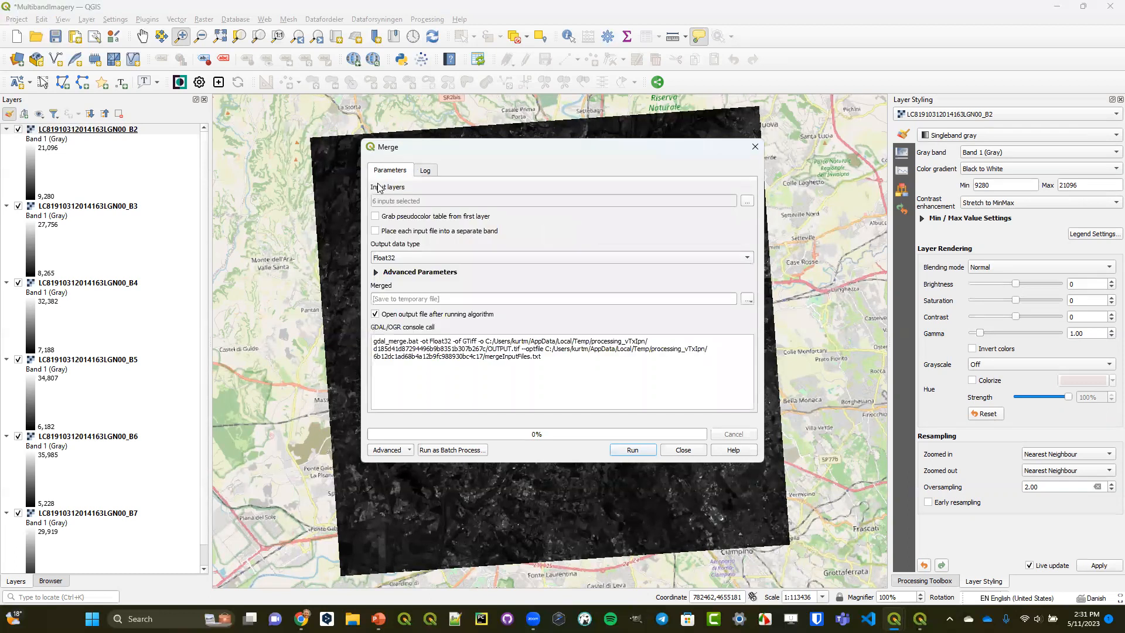
# - Run the merge with each input file in a separate band and output data type UInt16, and close the dialog
pyautogui.click(375, 231)
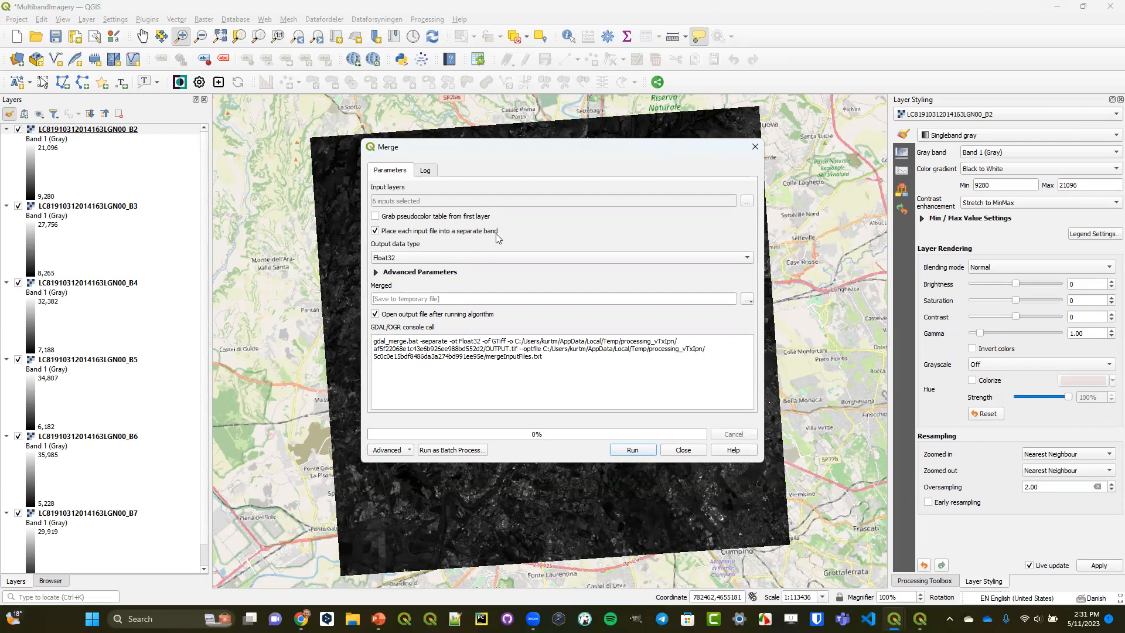
pyautogui.click(402, 258)
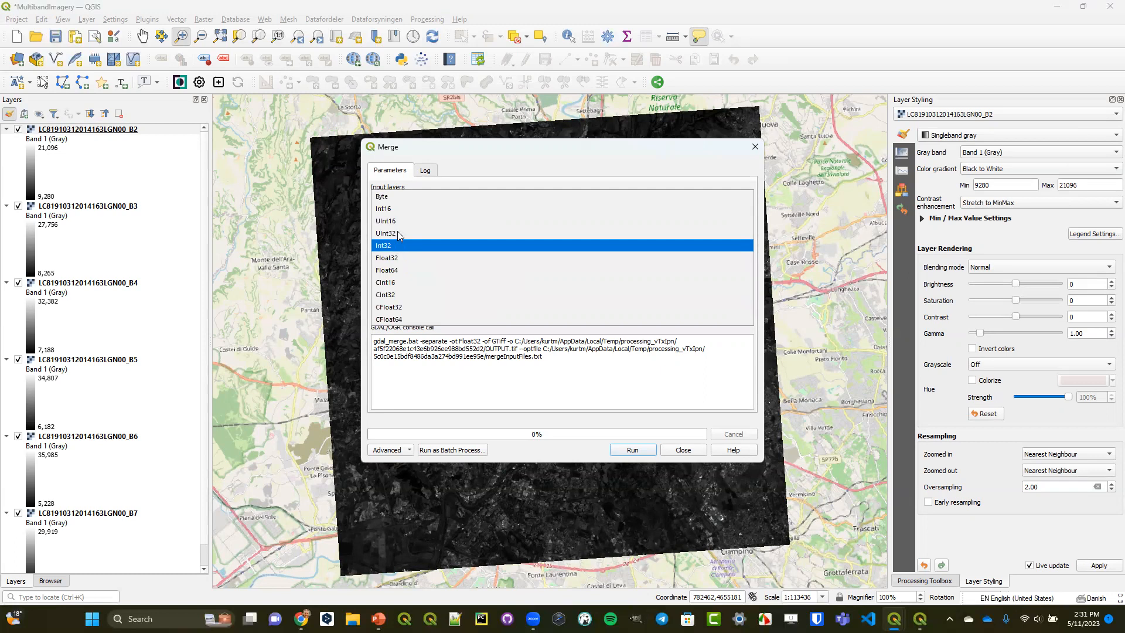
pyautogui.click(396, 226)
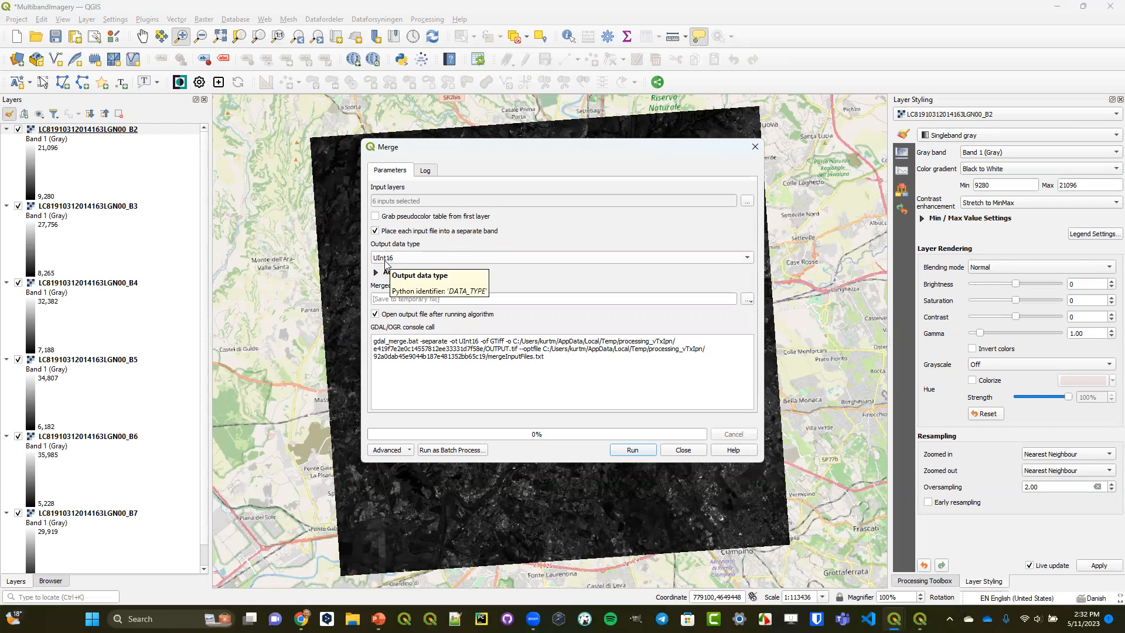
pyautogui.click(632, 450)
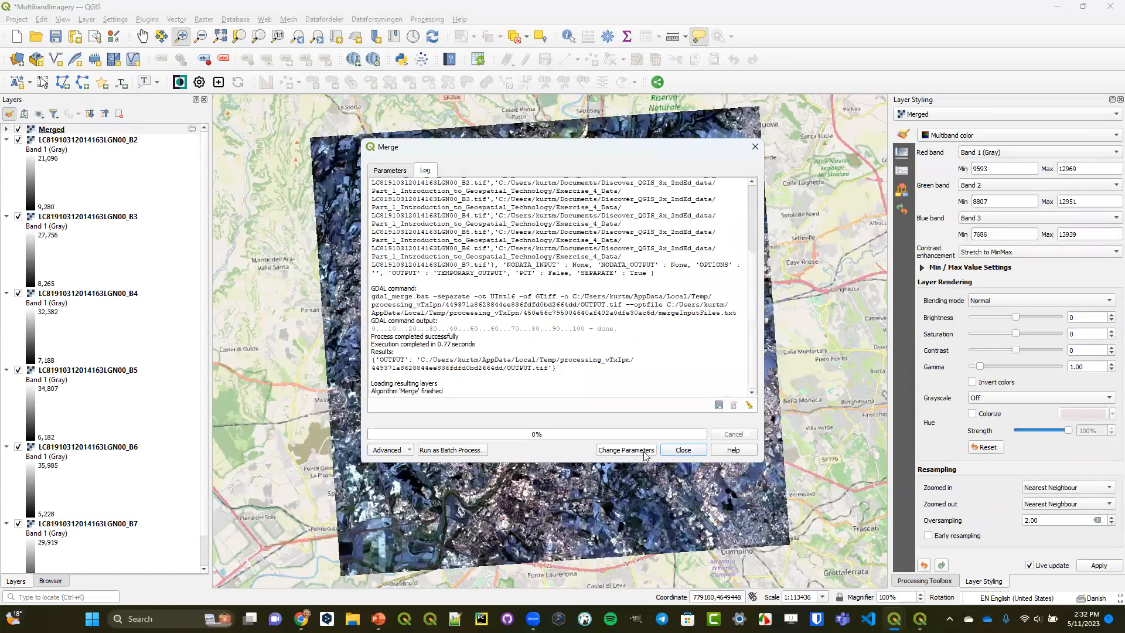
pyautogui.click(681, 450)
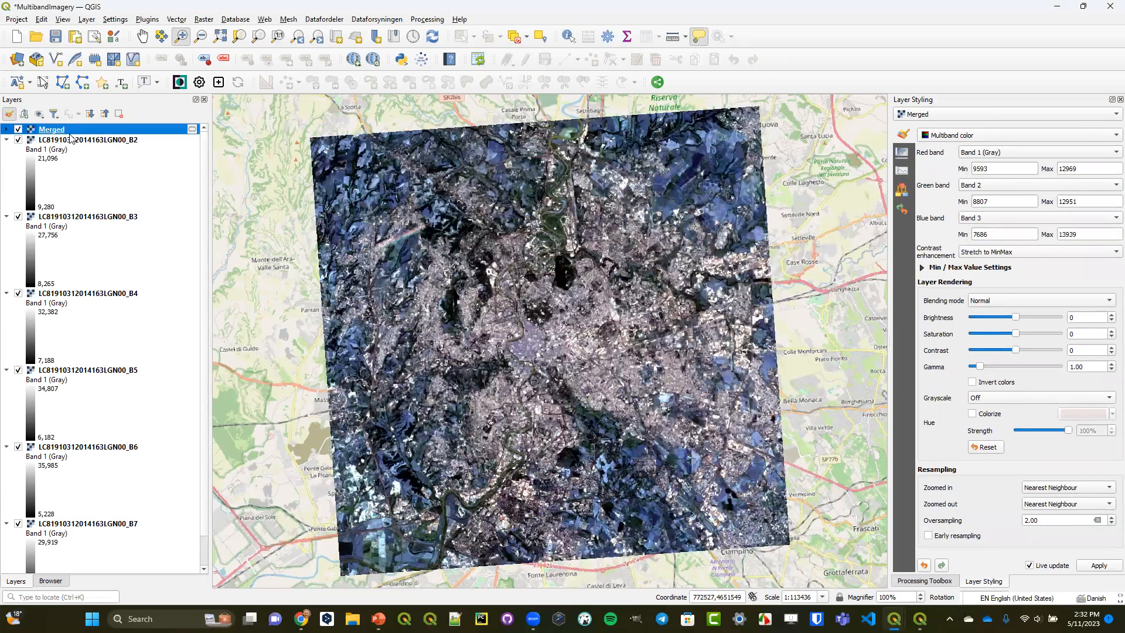
# - Hide the single-band Landsat layers B2 through B7 and collapse the legends of B2 through B6
pyautogui.click(18, 139)
pyautogui.click(18, 216)
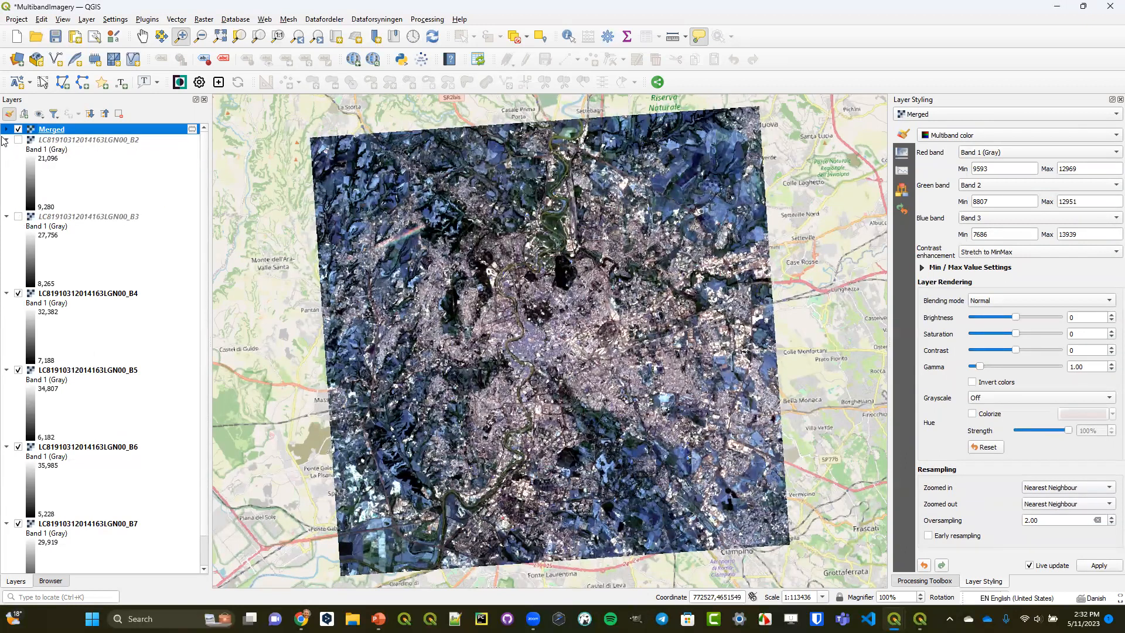
pyautogui.click(6, 139)
pyautogui.click(6, 150)
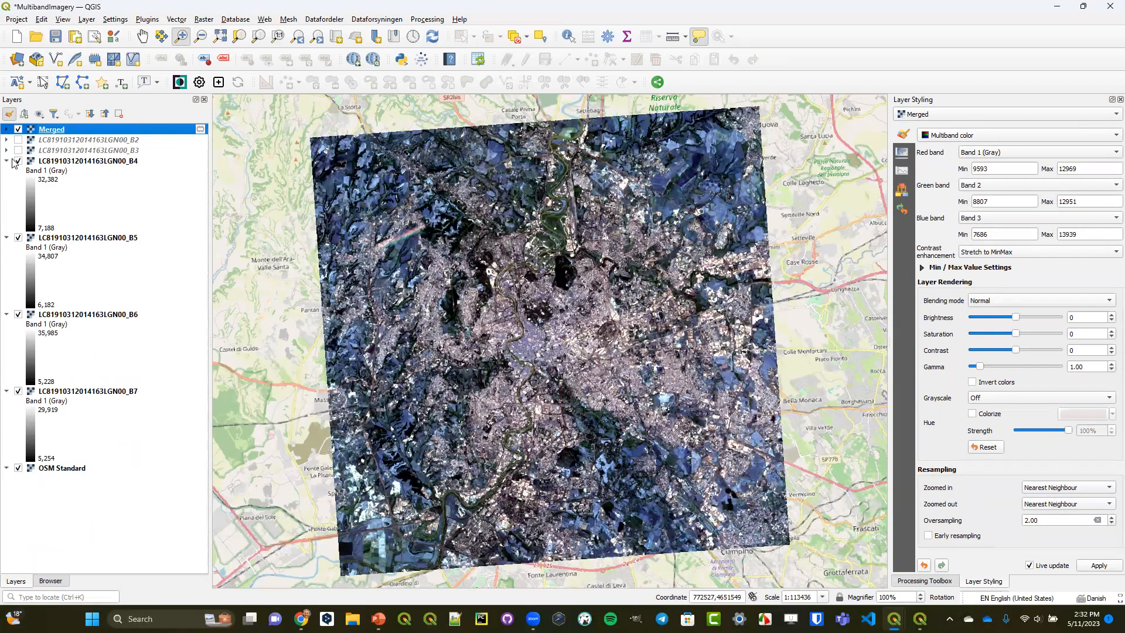
pyautogui.click(18, 160)
pyautogui.click(7, 161)
pyautogui.click(18, 171)
pyautogui.click(6, 172)
pyautogui.click(7, 182)
pyautogui.click(18, 182)
pyautogui.click(18, 192)
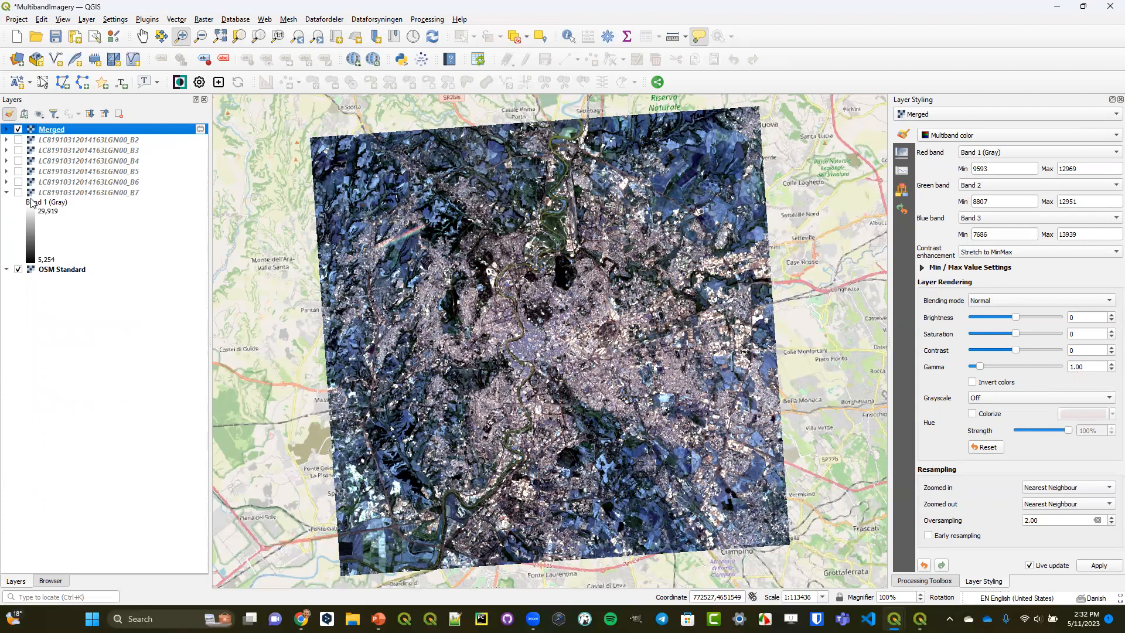
# - Examine the B7 layer's information for its data type, dimensions and coordinate reference system, and close the properties
pyautogui.click(76, 194)
pyautogui.doubleClick(75, 195)
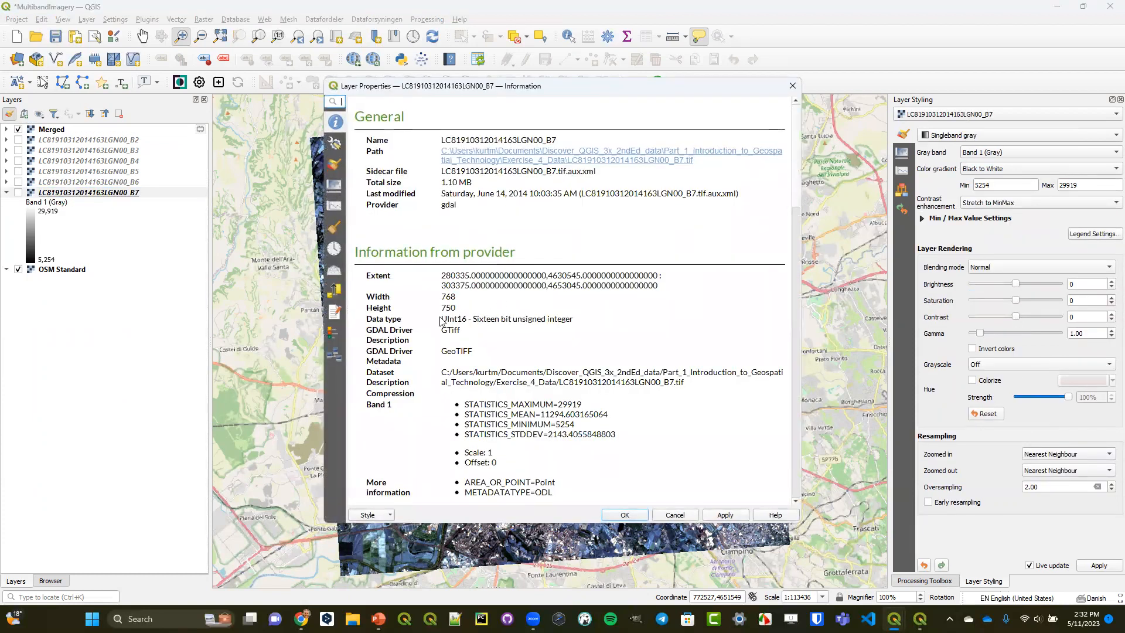
pyautogui.moveTo(440, 320); pyautogui.dragTo(463, 319)
pyautogui.scroll(-4, 561, 350)
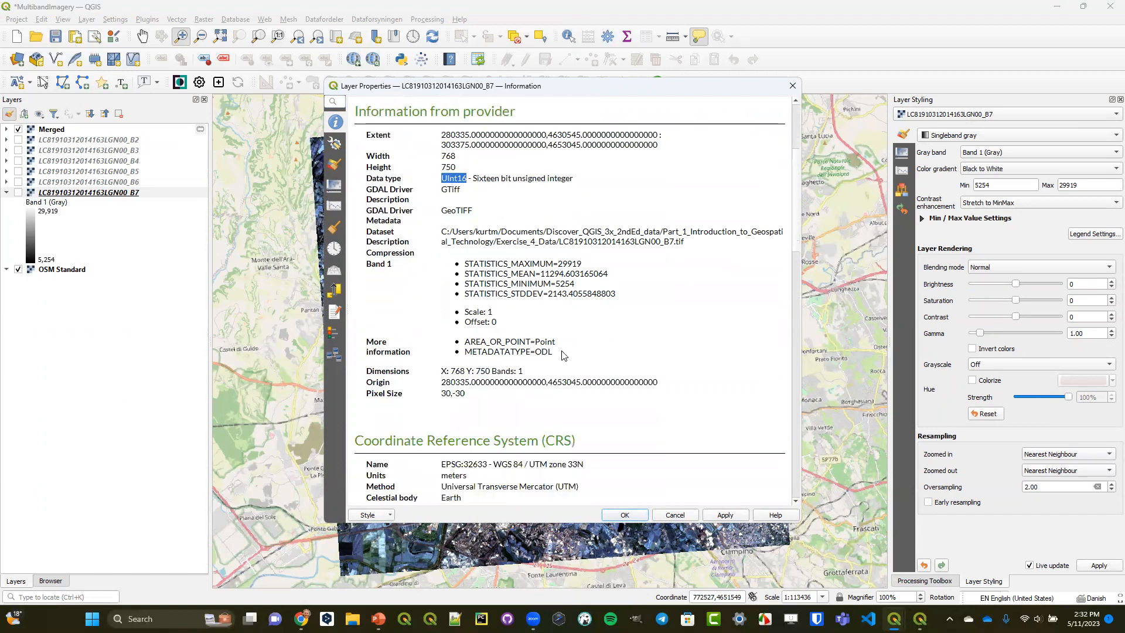
pyautogui.scroll(-3, 563, 354)
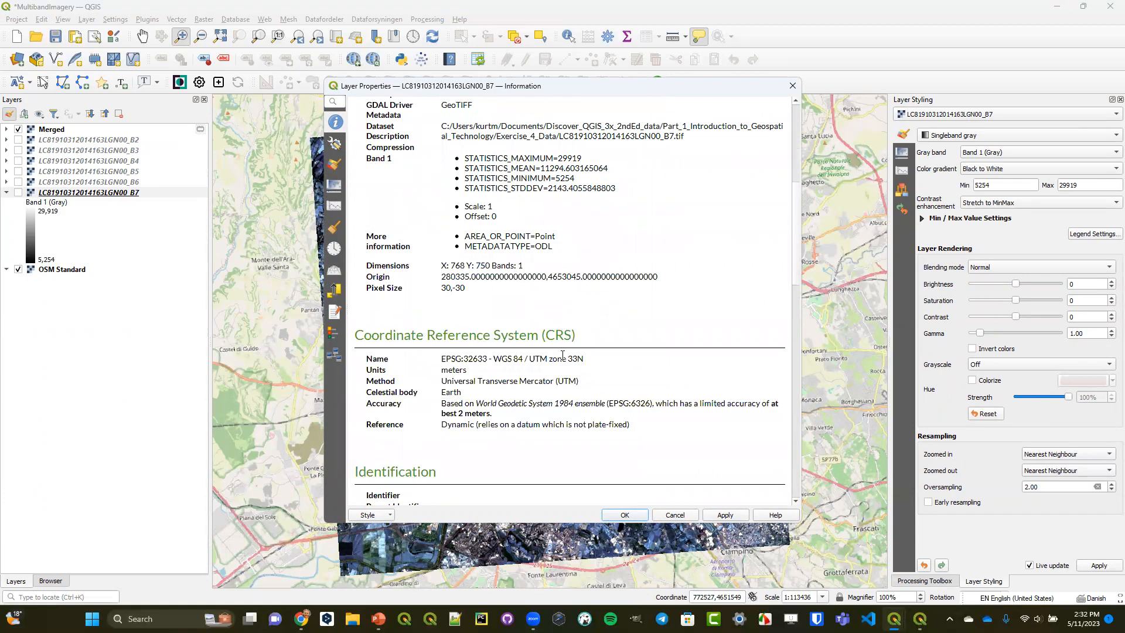
pyautogui.scroll(-4, 562, 355)
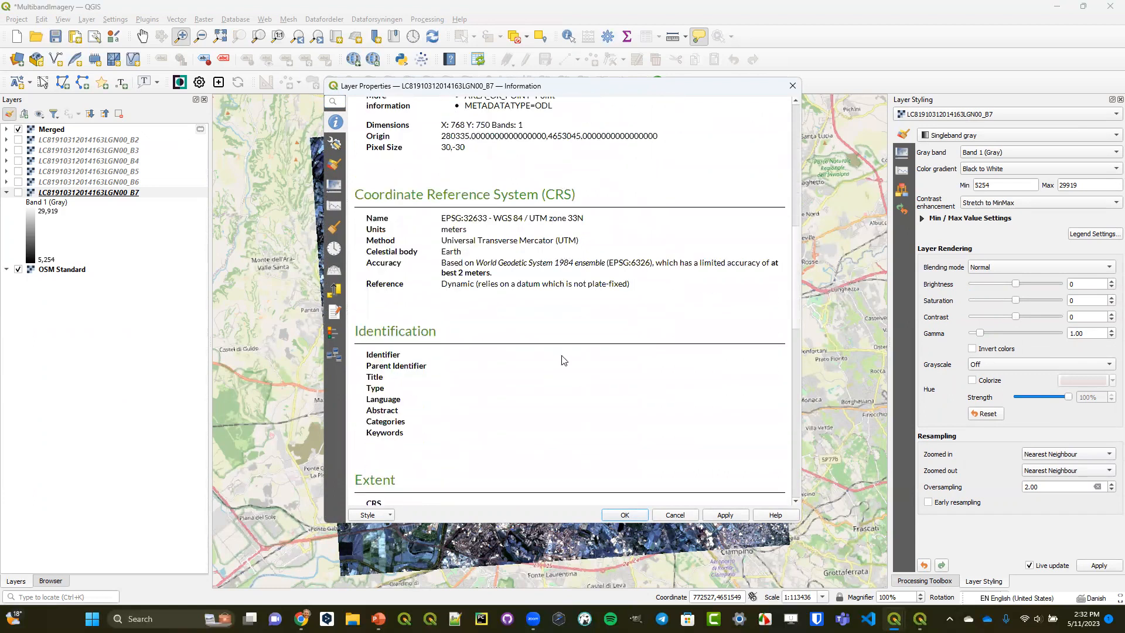
pyautogui.scroll(-3, 562, 359)
pyautogui.scroll(-7, 563, 361)
pyautogui.scroll(-1, 565, 360)
pyautogui.scroll(20, 564, 357)
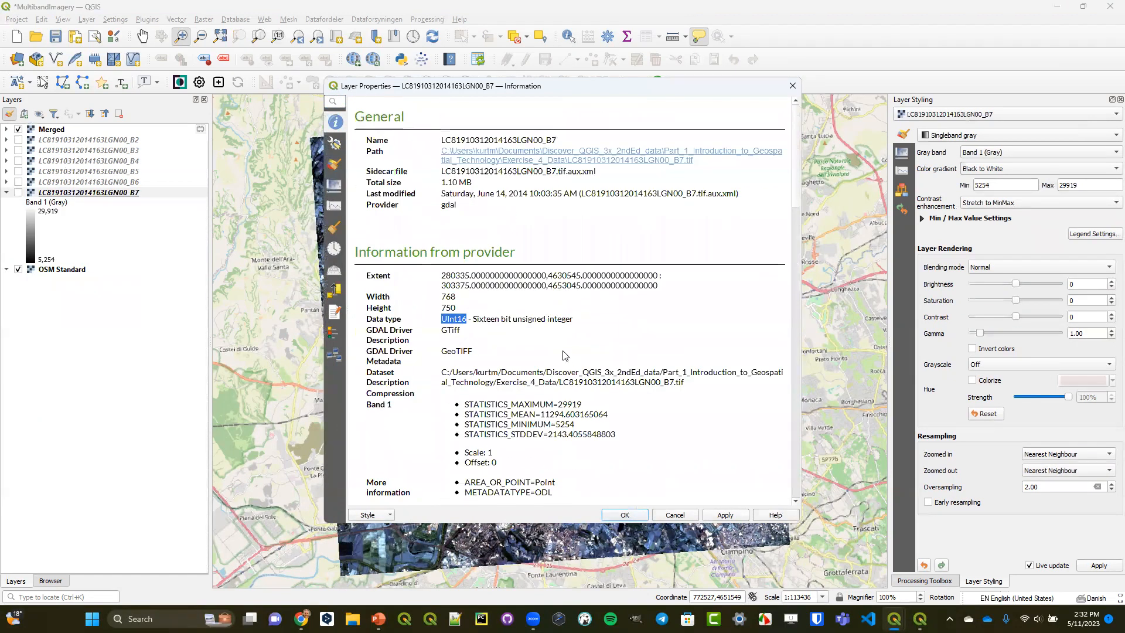
pyautogui.click(792, 86)
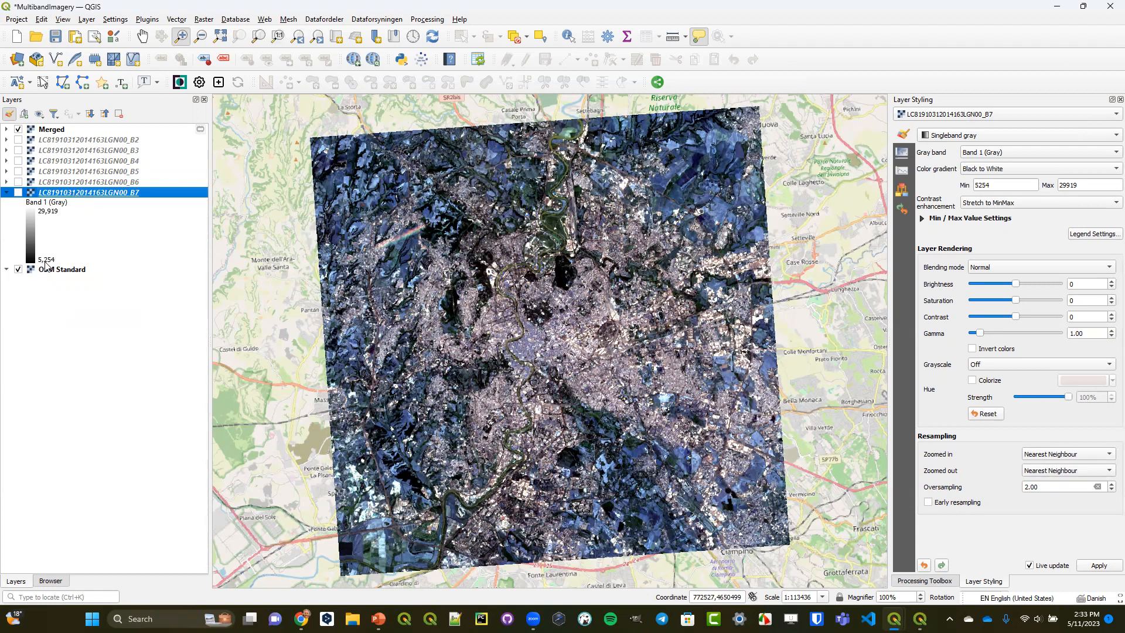
# - Collapse the B7 layer's legend, select the Merged layer and expand its band legend
pyautogui.click(6, 192)
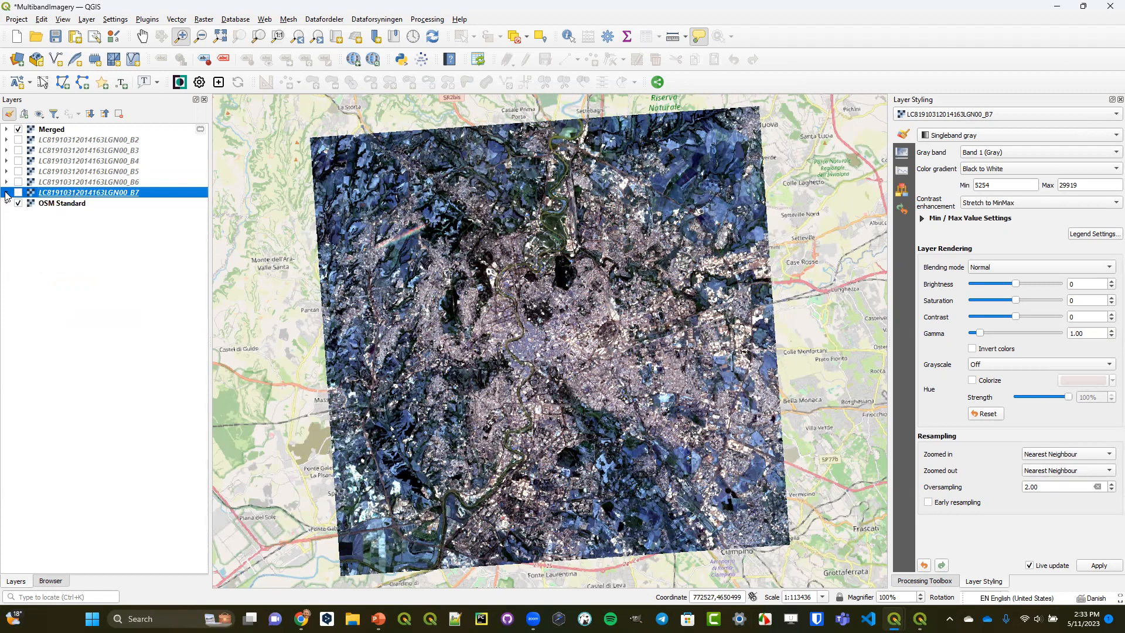
pyautogui.click(53, 130)
pyautogui.click(7, 129)
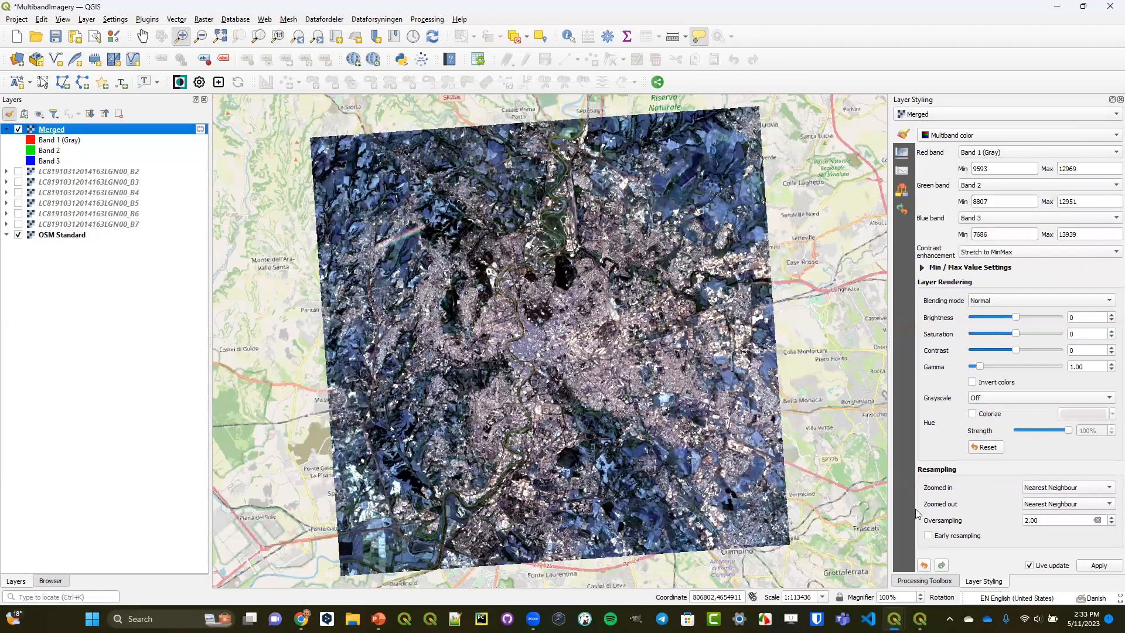
# - Switch to Chrome, read the Landsat 8-9 band designations table on the USGS page, and return to QGIS
pyautogui.click(300, 619)
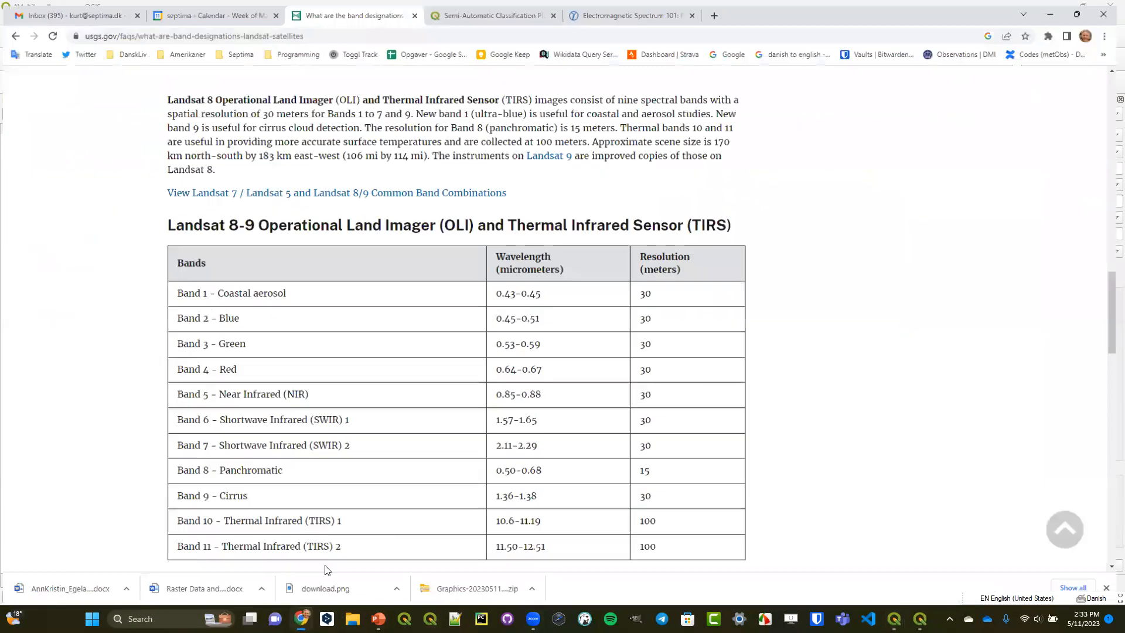
pyautogui.scroll(-2, 382, 300)
pyautogui.scroll(-1, 396, 296)
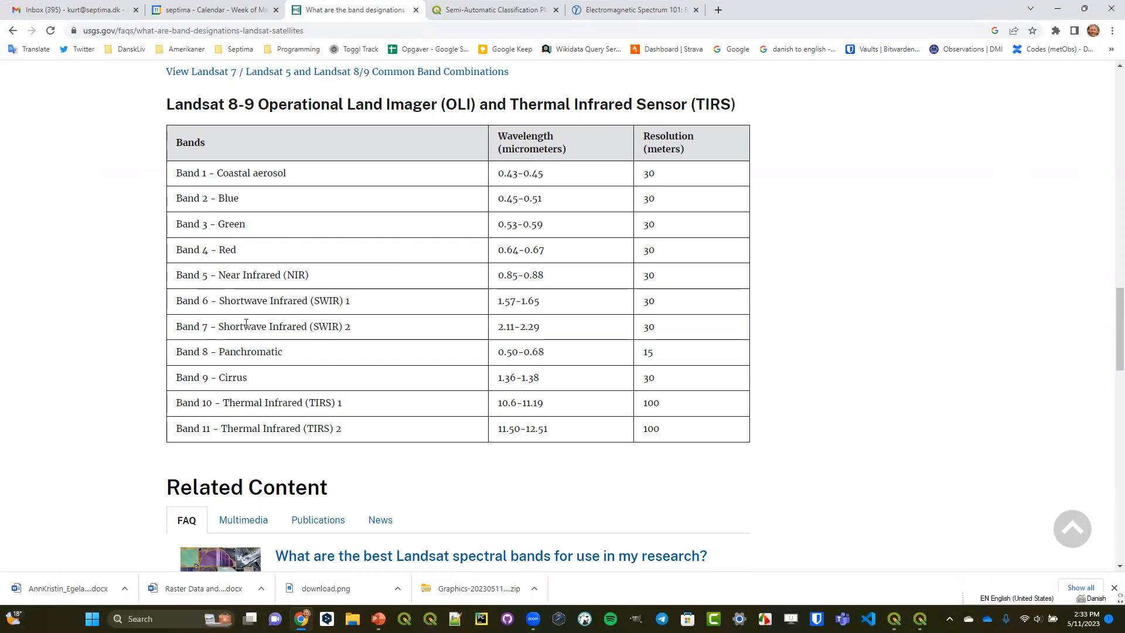
pyautogui.click(1056, 7)
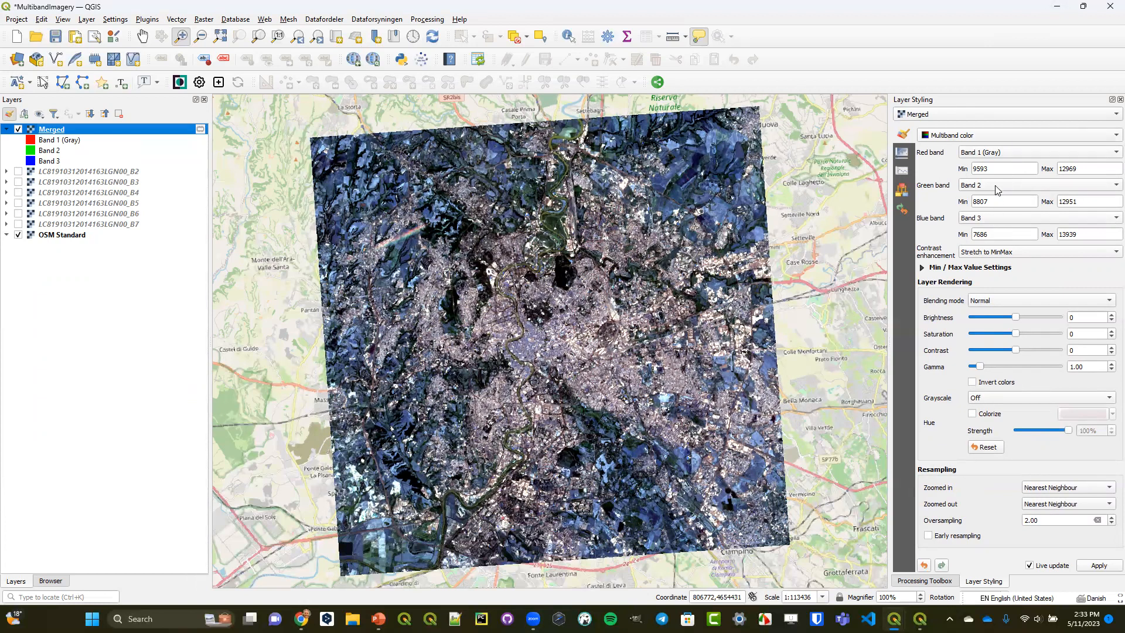
# - Render the Merged image with Band 3 as red, Band 2 as green and Band 1 as blue, and zoom in on the city
pyautogui.click(1003, 154)
pyautogui.click(999, 177)
pyautogui.click(994, 218)
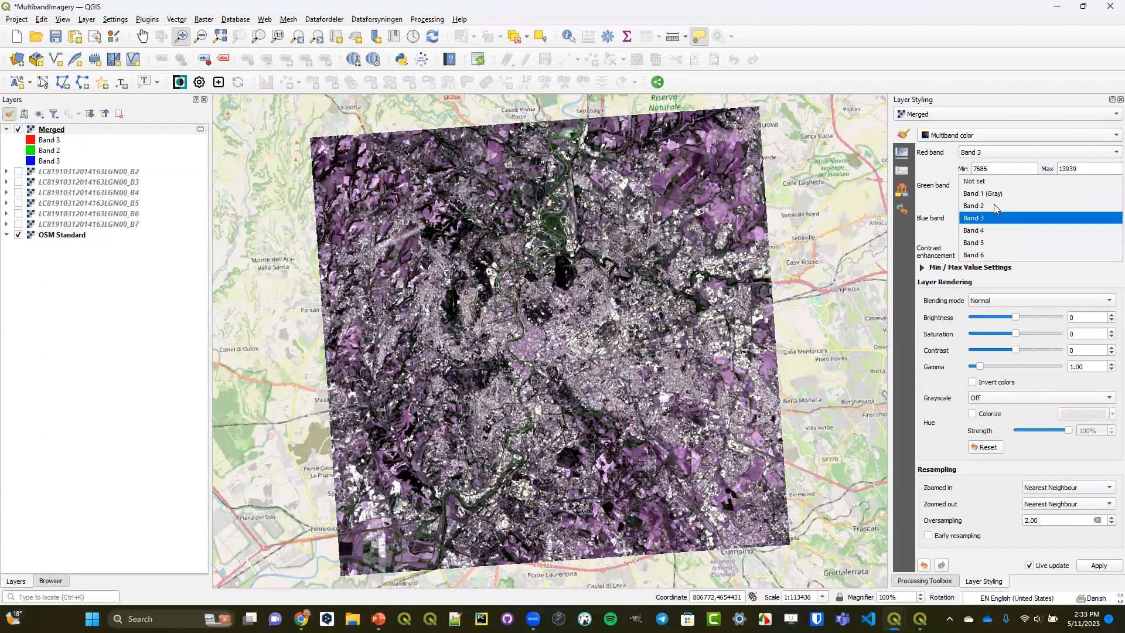
pyautogui.click(996, 193)
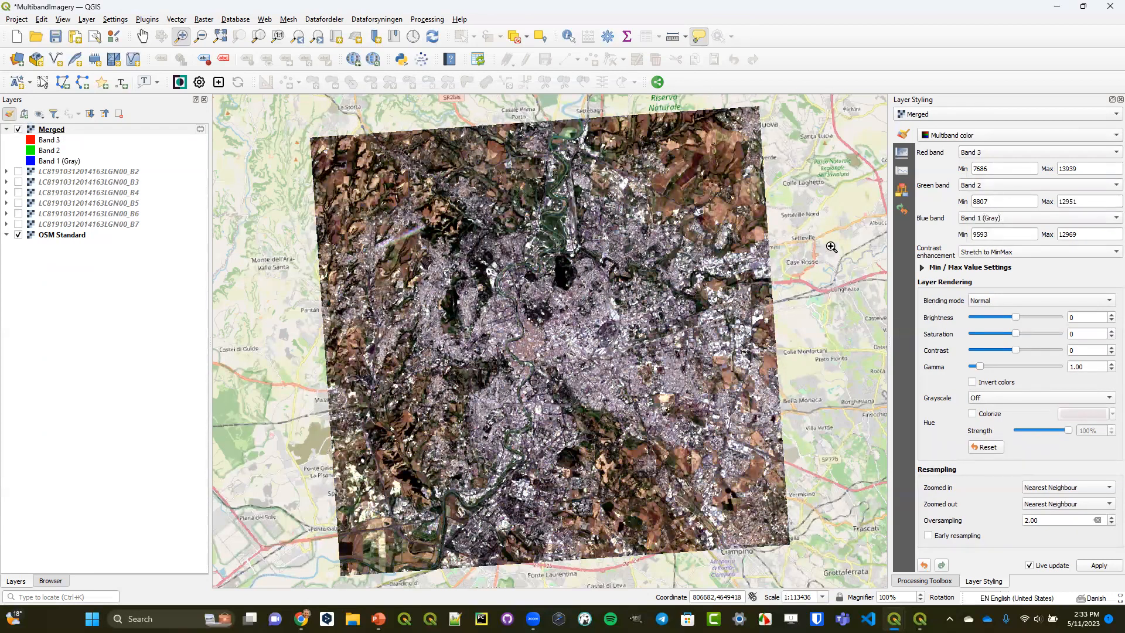
pyautogui.click(181, 38)
pyautogui.moveTo(353, 162); pyautogui.dragTo(746, 512)
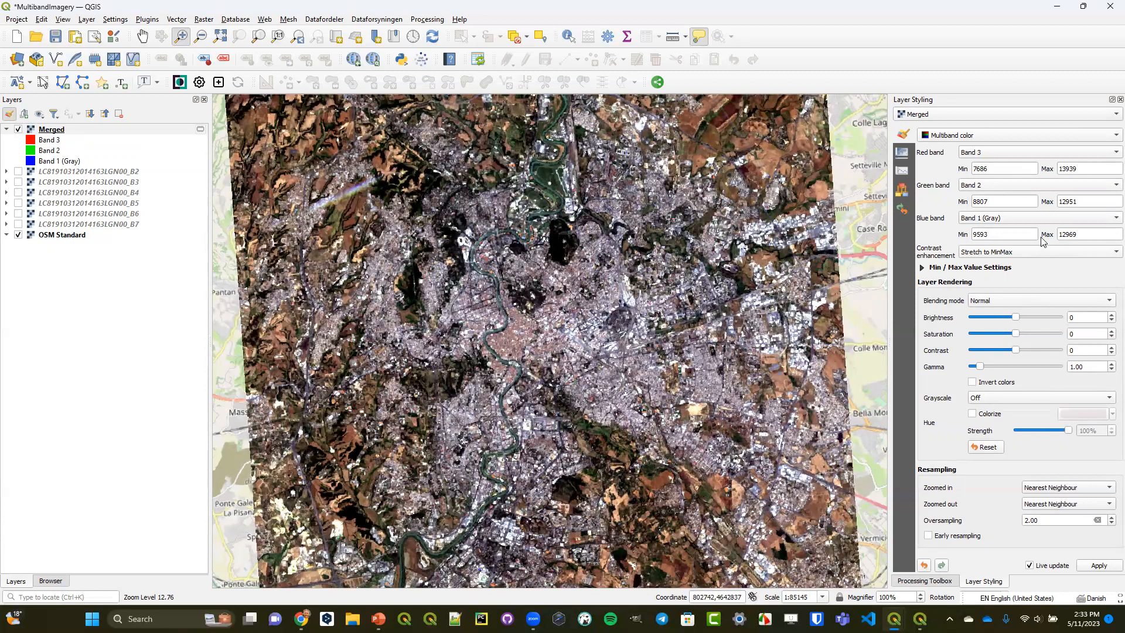
# - Change the Merged layer's band combination to Band 6 as red, Band 5 as green and Band 3 as blue
pyautogui.click(1015, 153)
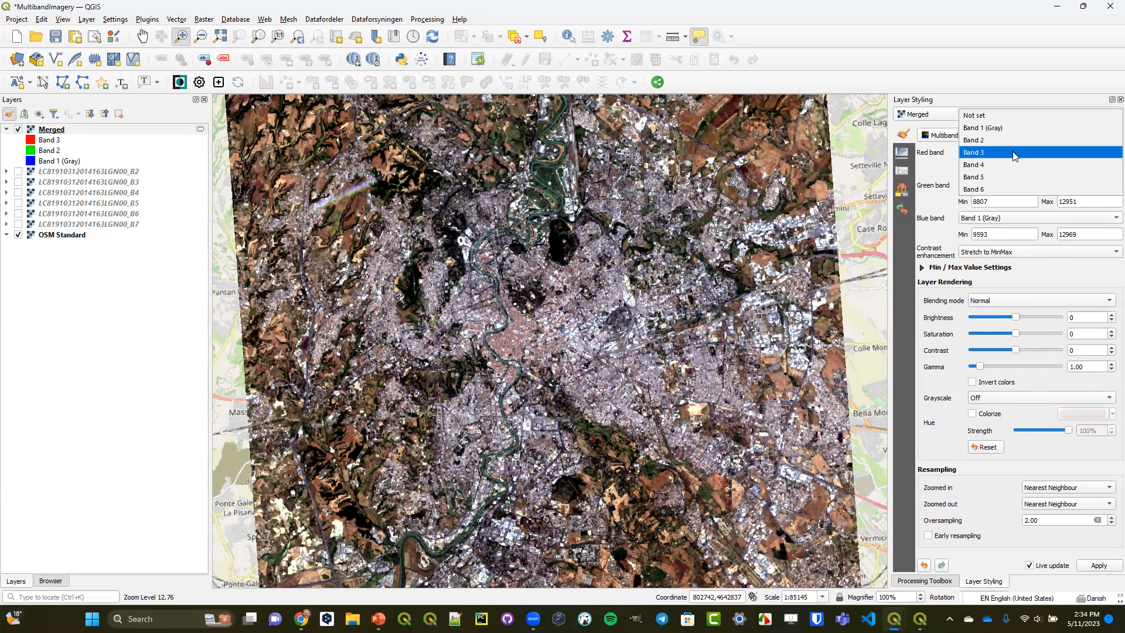
pyautogui.click(1002, 188)
pyautogui.click(999, 184)
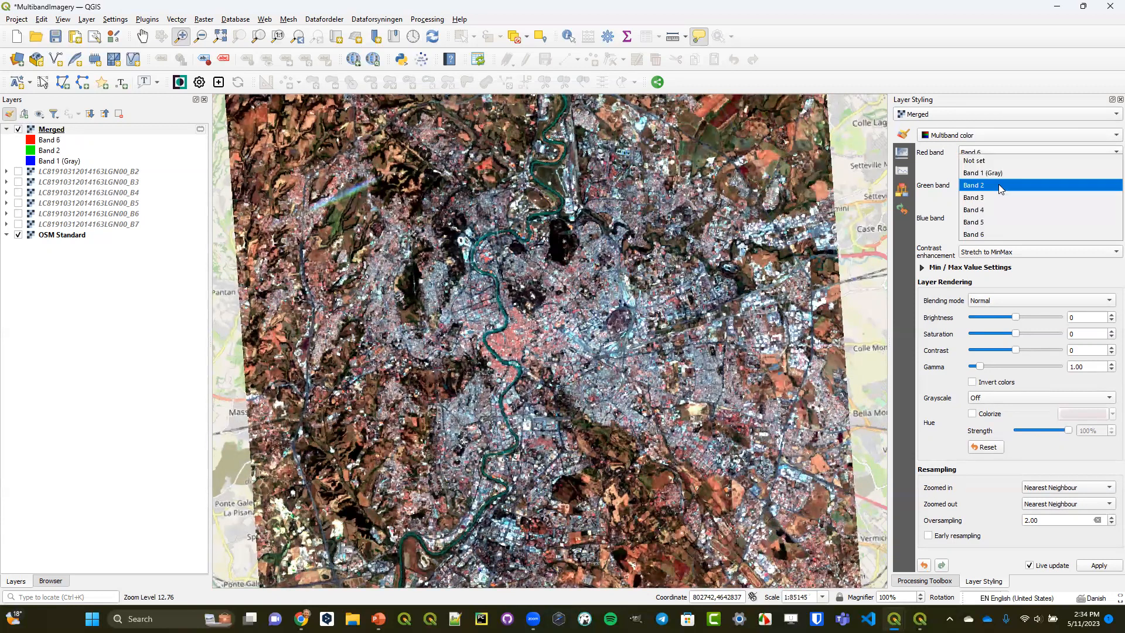
pyautogui.click(995, 221)
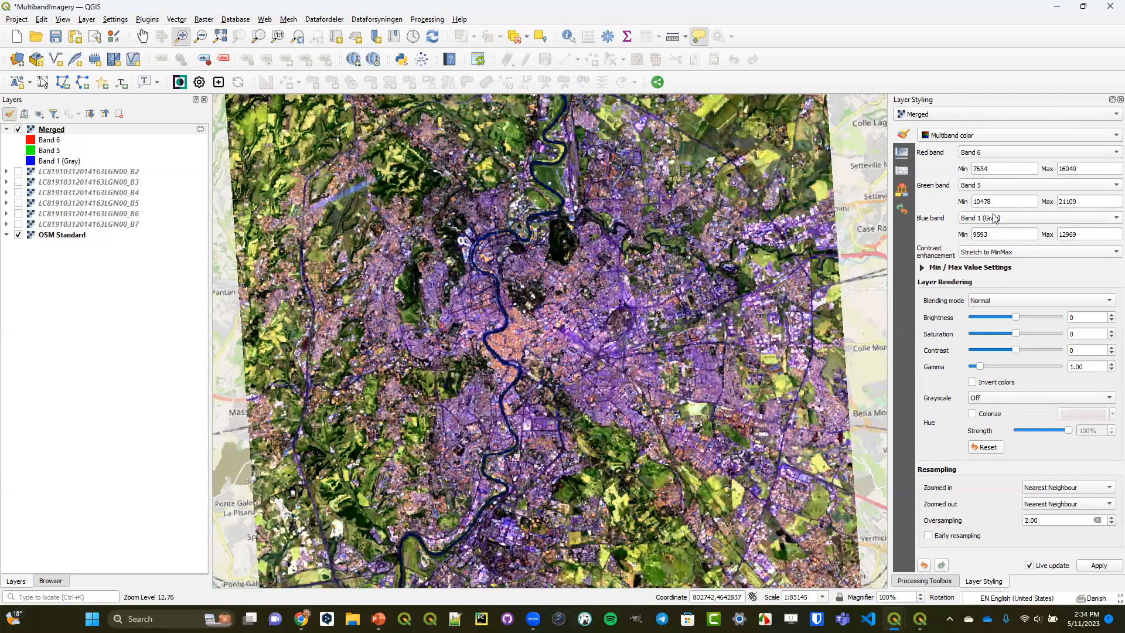
pyautogui.click(994, 218)
pyautogui.click(991, 237)
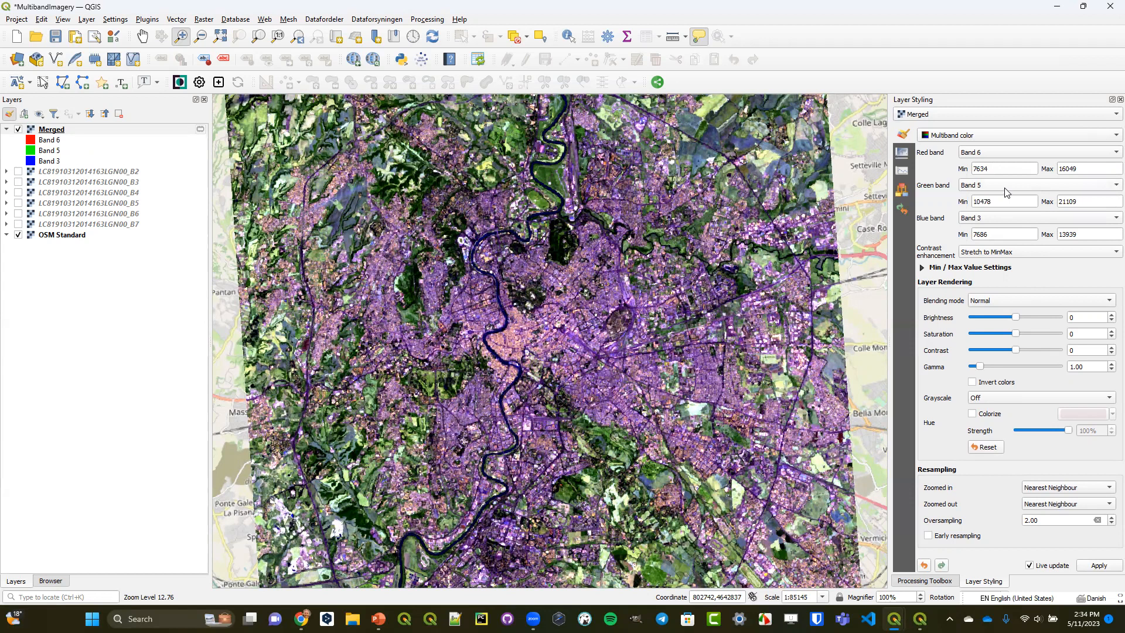
# - Assign Band 4 to red, Band 3 to green and Band 2 to blue for the Merged layer
pyautogui.click(1011, 154)
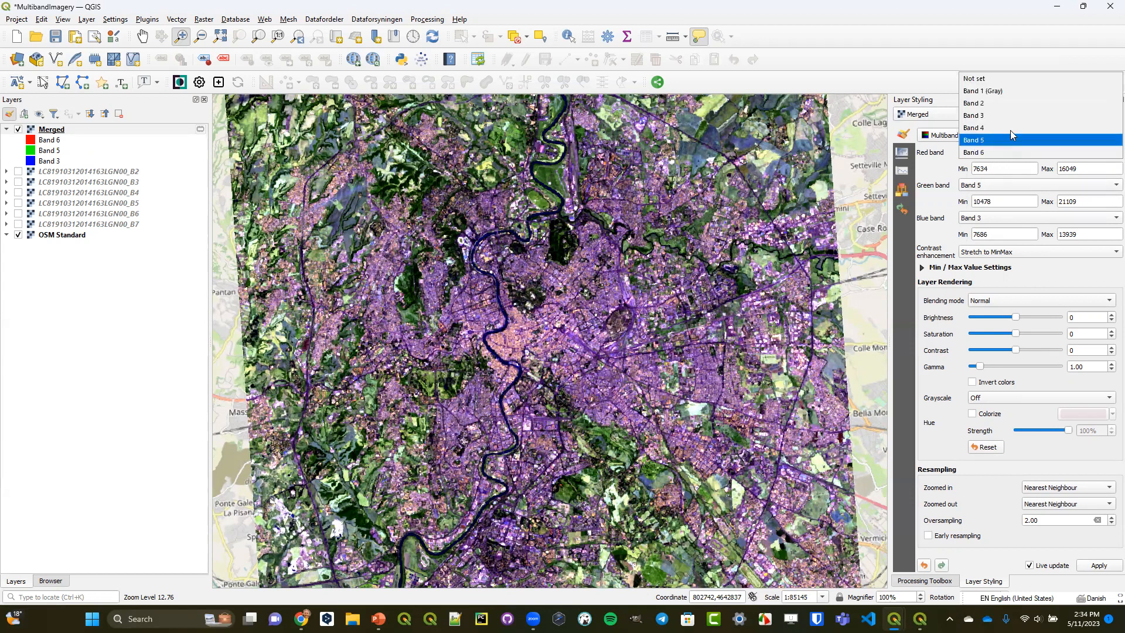
pyautogui.click(1011, 128)
pyautogui.click(1012, 184)
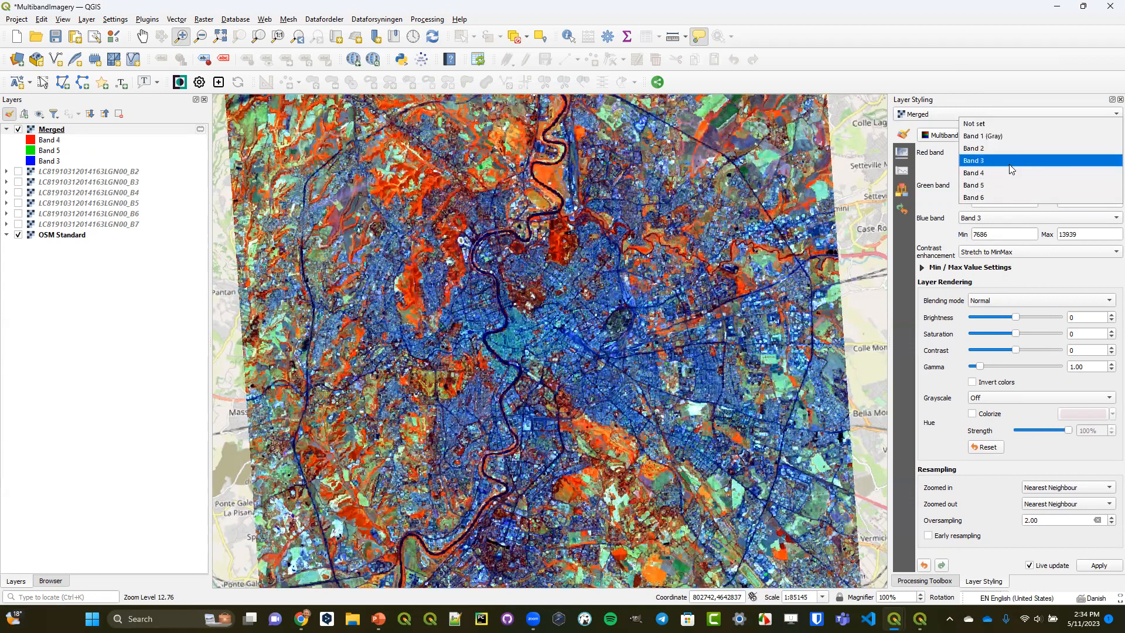
pyautogui.click(1009, 160)
pyautogui.click(1005, 218)
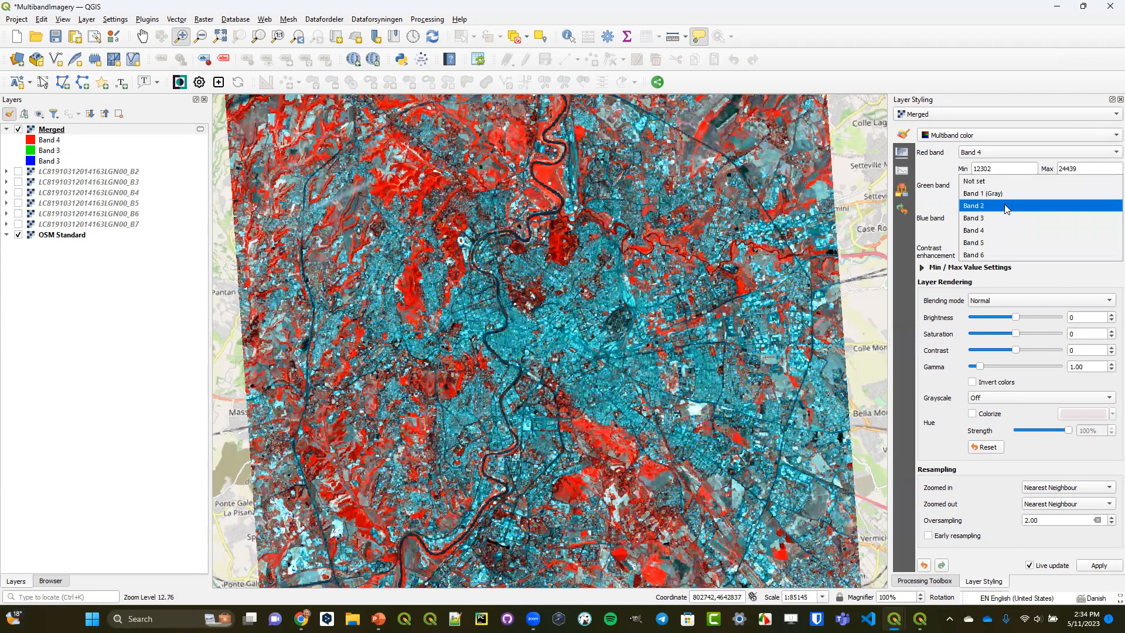
pyautogui.click(1006, 206)
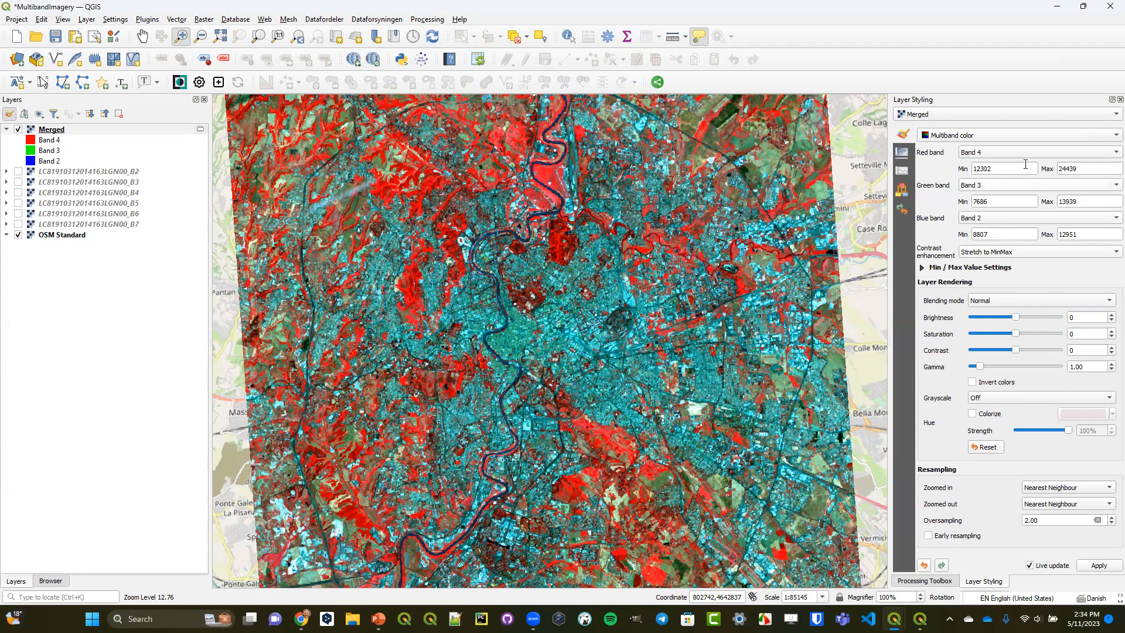
# - Set the Merged layer's red band to Band 5 and its green band to Band 4
pyautogui.click(999, 154)
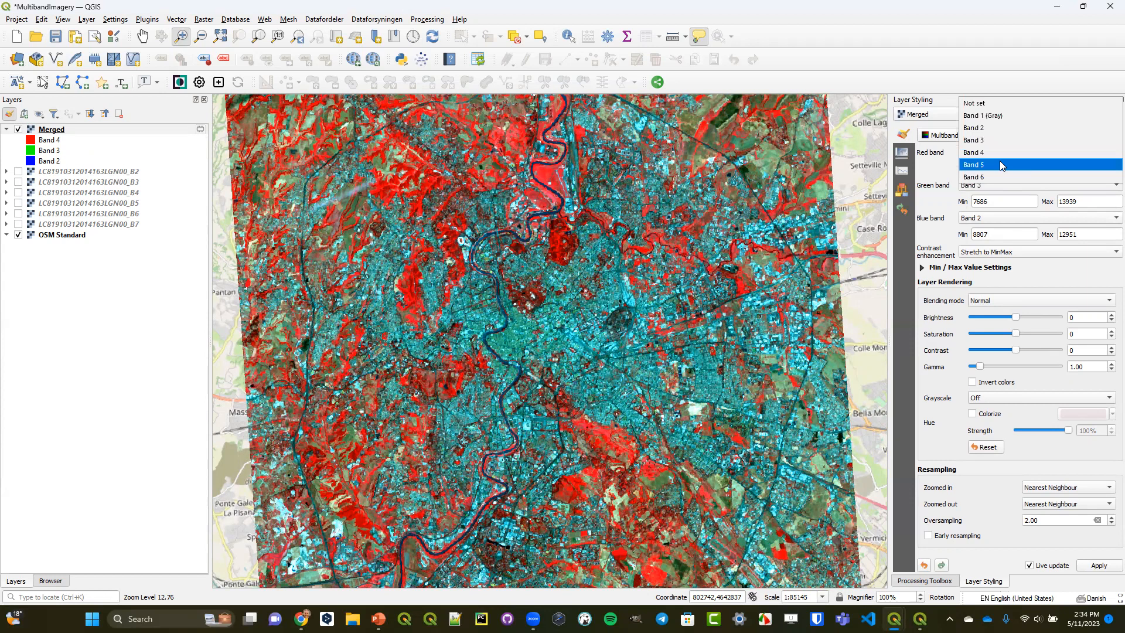
pyautogui.click(1001, 165)
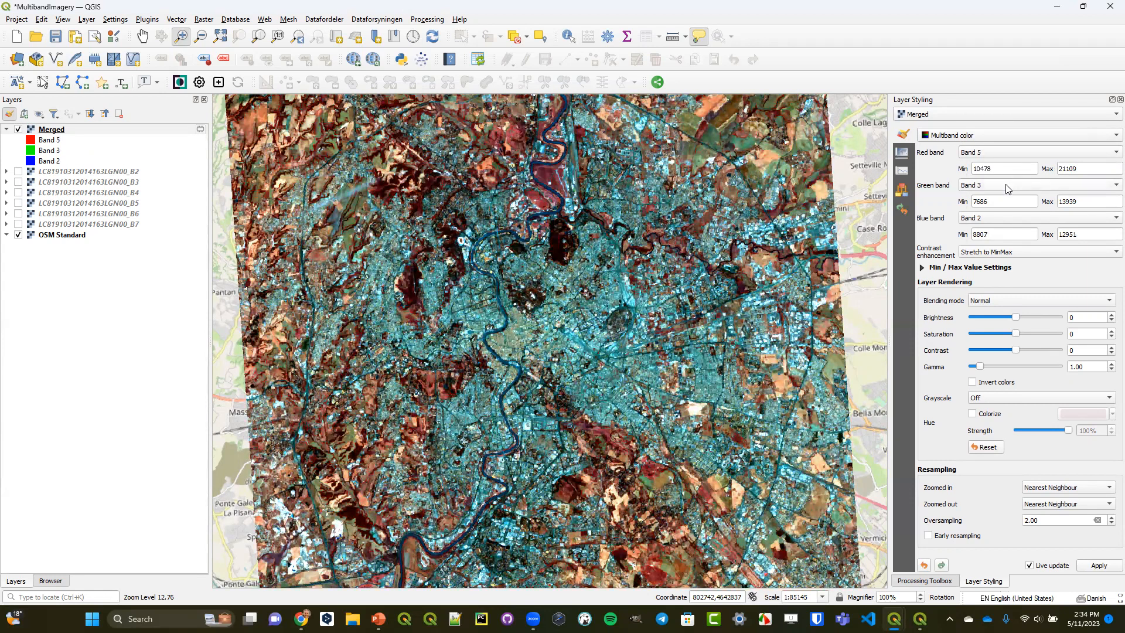
pyautogui.click(1007, 186)
pyautogui.click(1004, 198)
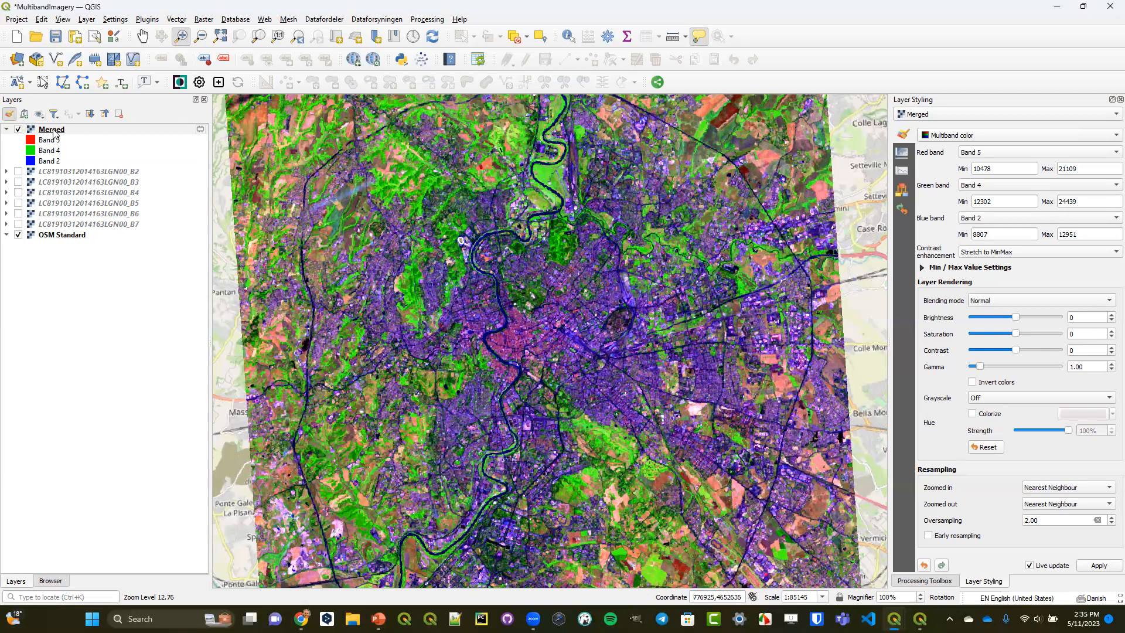
pyautogui.moveTo(54, 133)
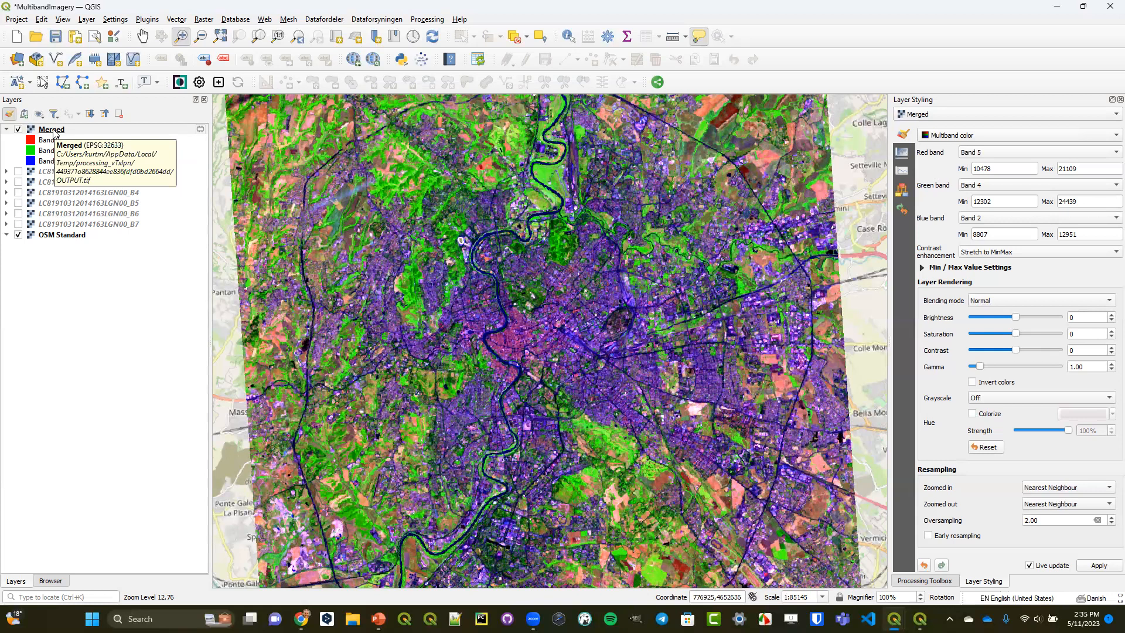
pyautogui.click(204, 20)
pyautogui.click(225, 33)
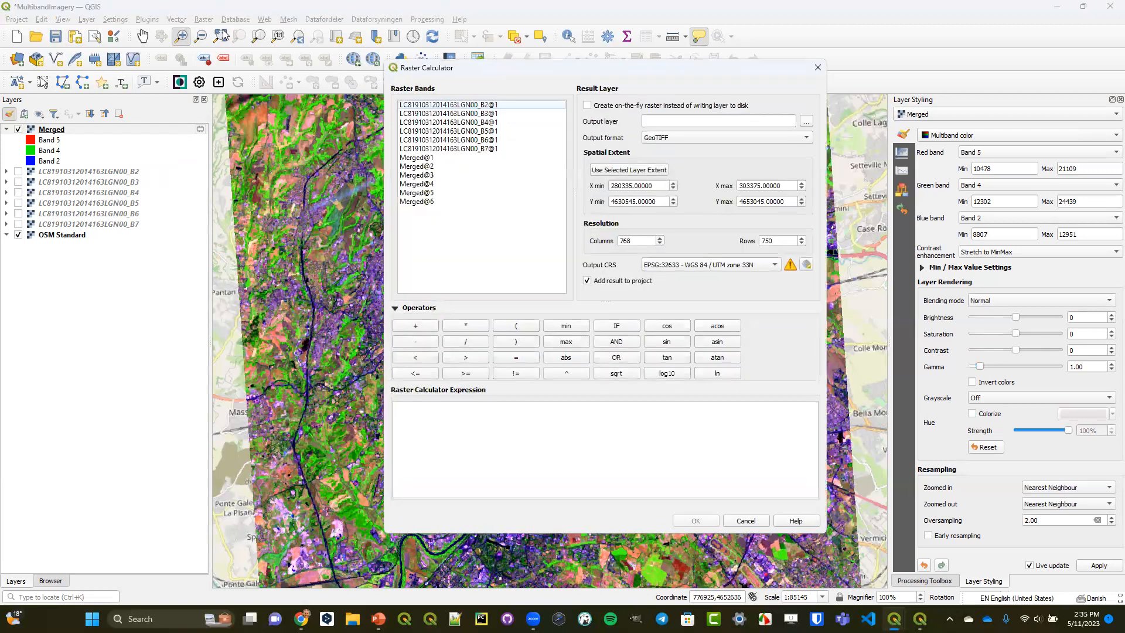
pyautogui.click(441, 108)
pyautogui.click(445, 115)
pyautogui.click(447, 123)
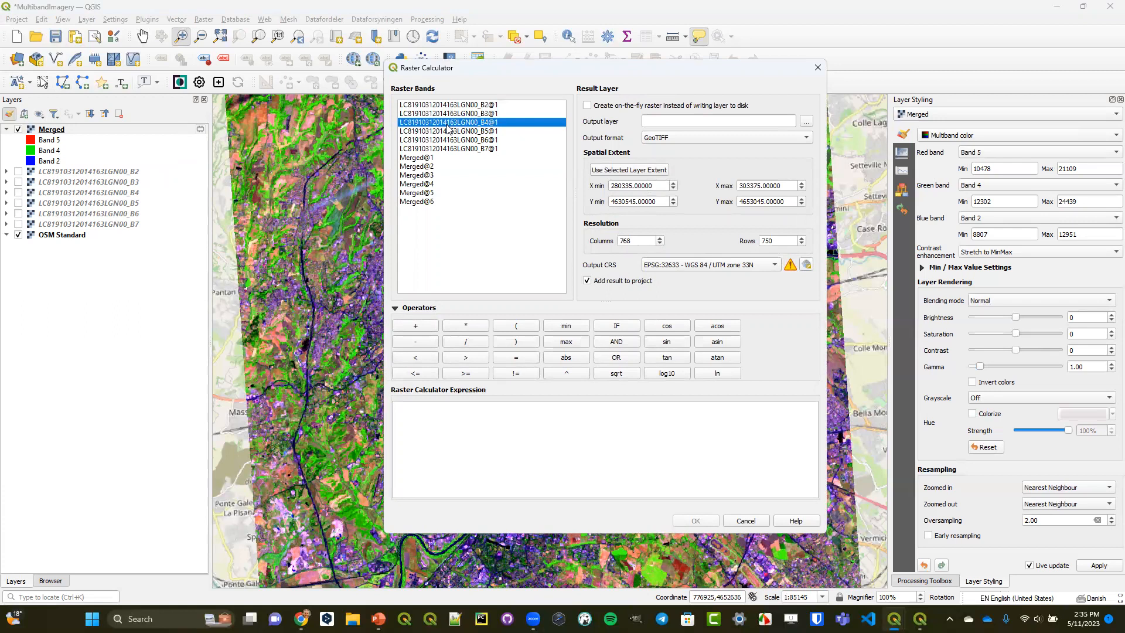
pyautogui.click(449, 132)
pyautogui.click(449, 140)
pyautogui.click(449, 149)
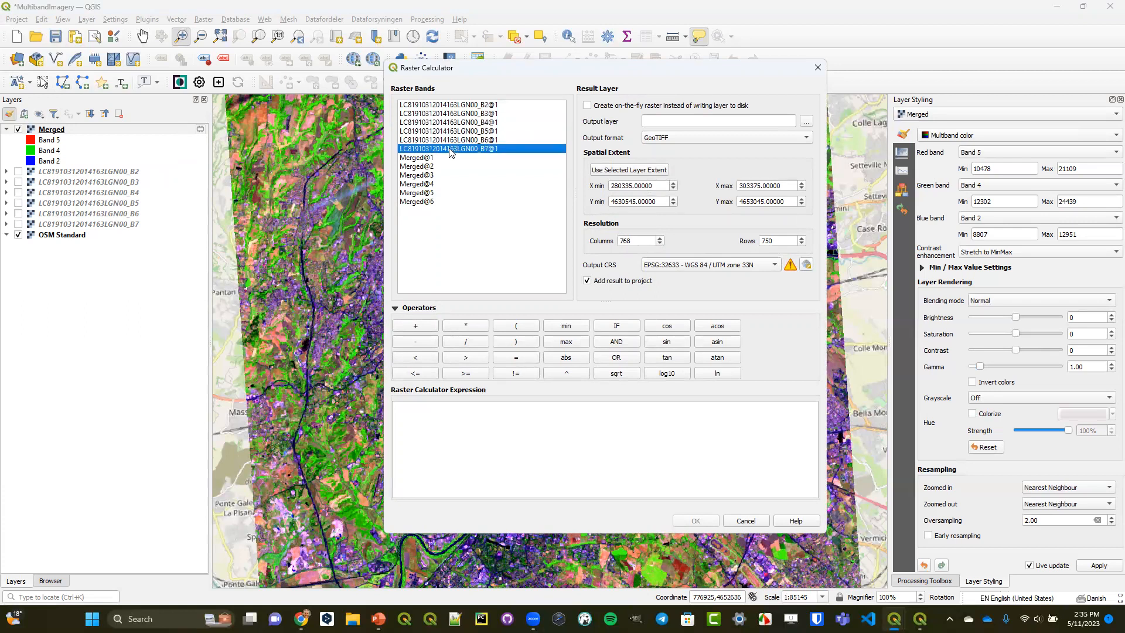
pyautogui.doubleClick(449, 149)
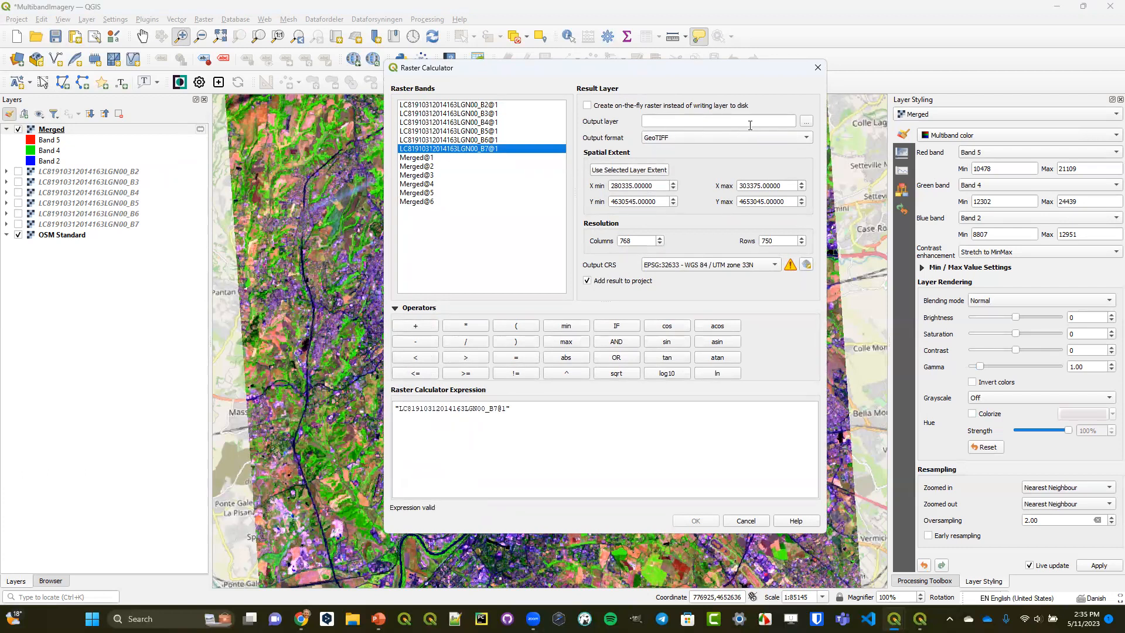
pyautogui.click(702, 107)
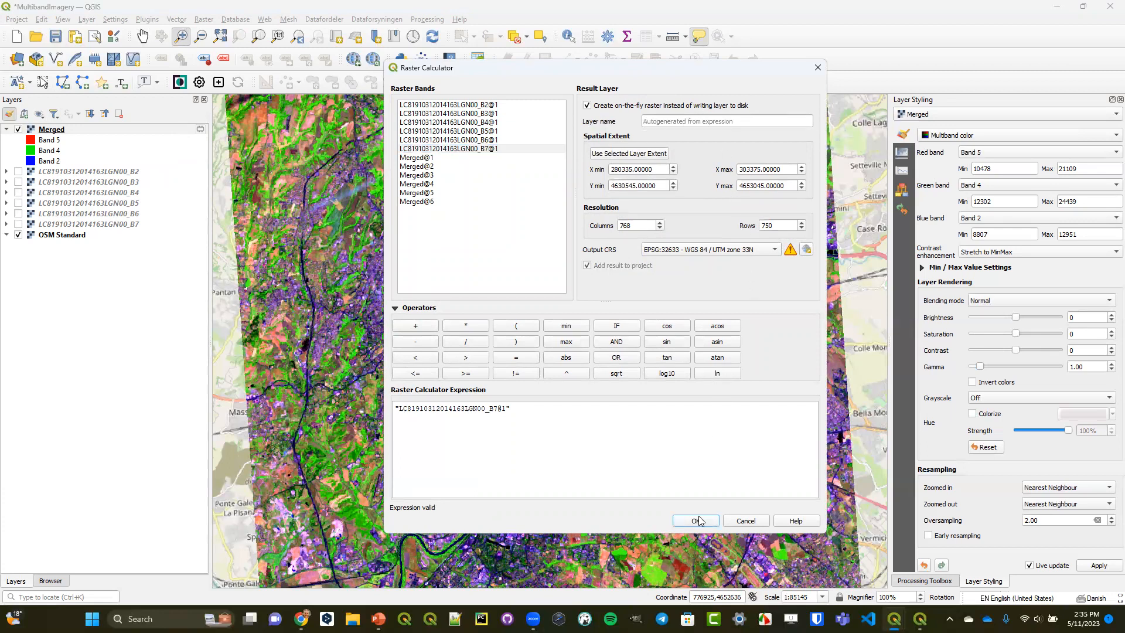
pyautogui.click(696, 521)
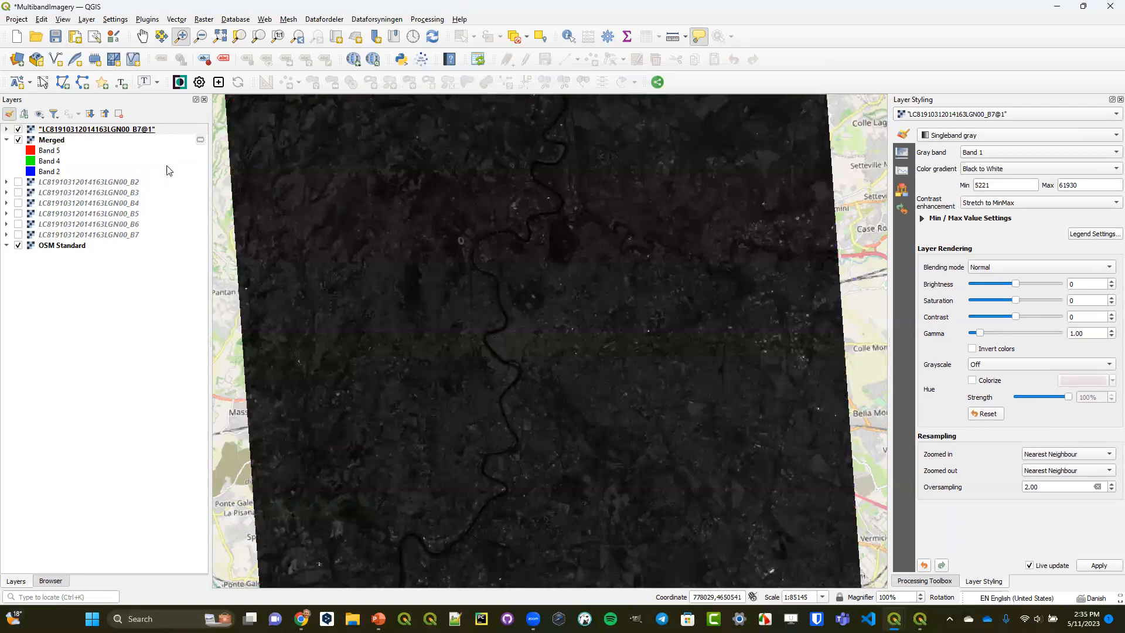
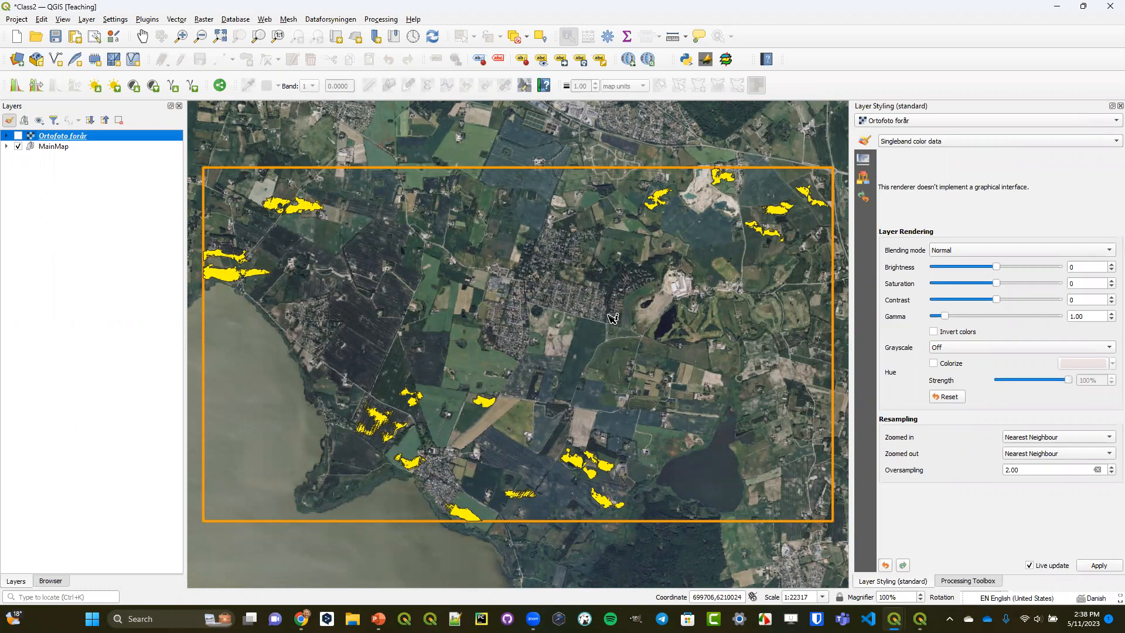
# - Search the Processing Toolbox for "sele" and examine the attribute and expression versions of the extract and select tools
pyautogui.click(968, 581)
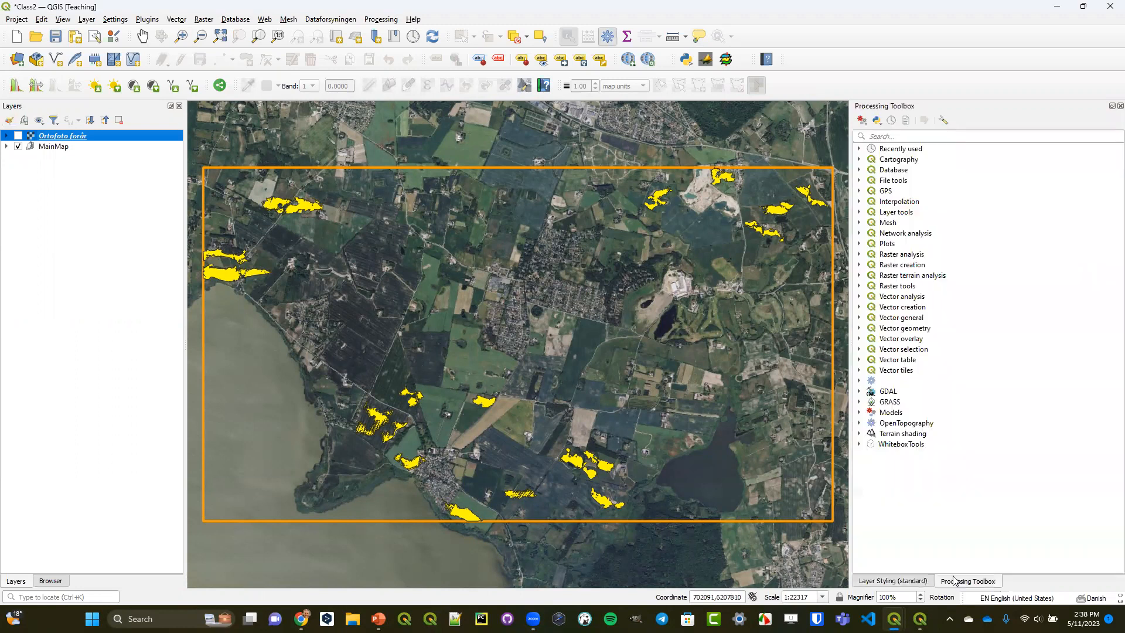
pyautogui.click(944, 133)
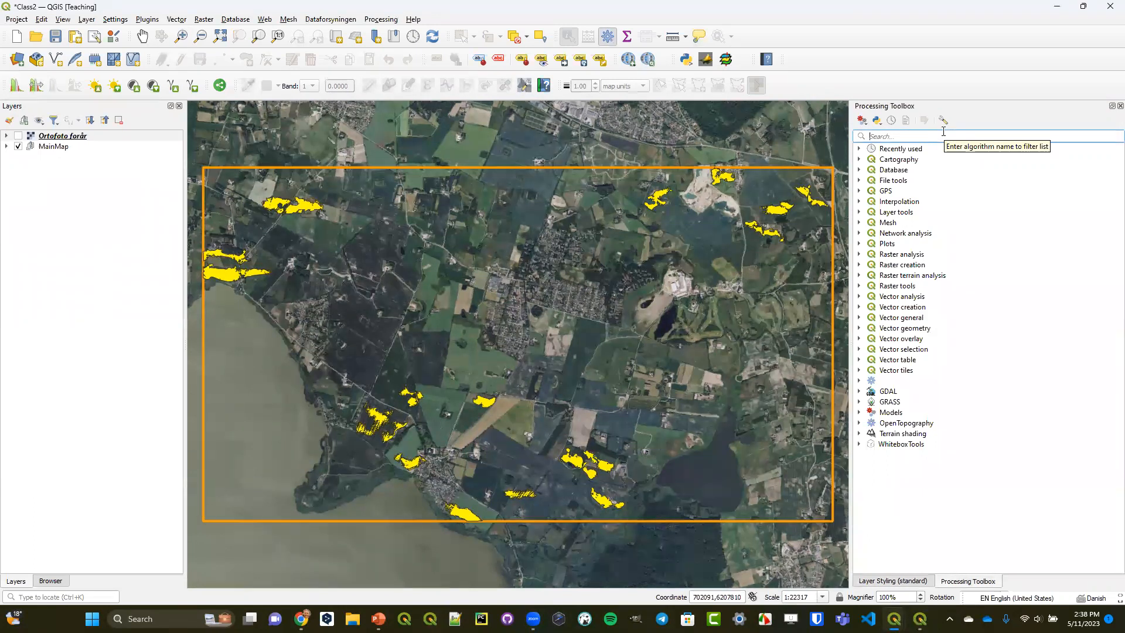
pyautogui.write('sele')
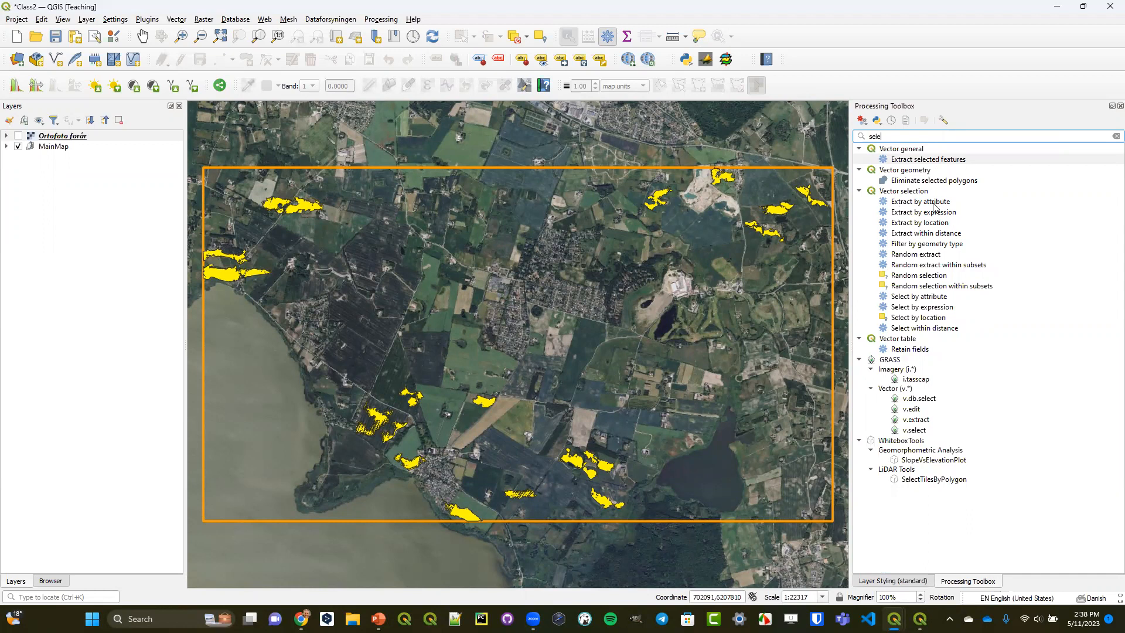
pyautogui.click(932, 204)
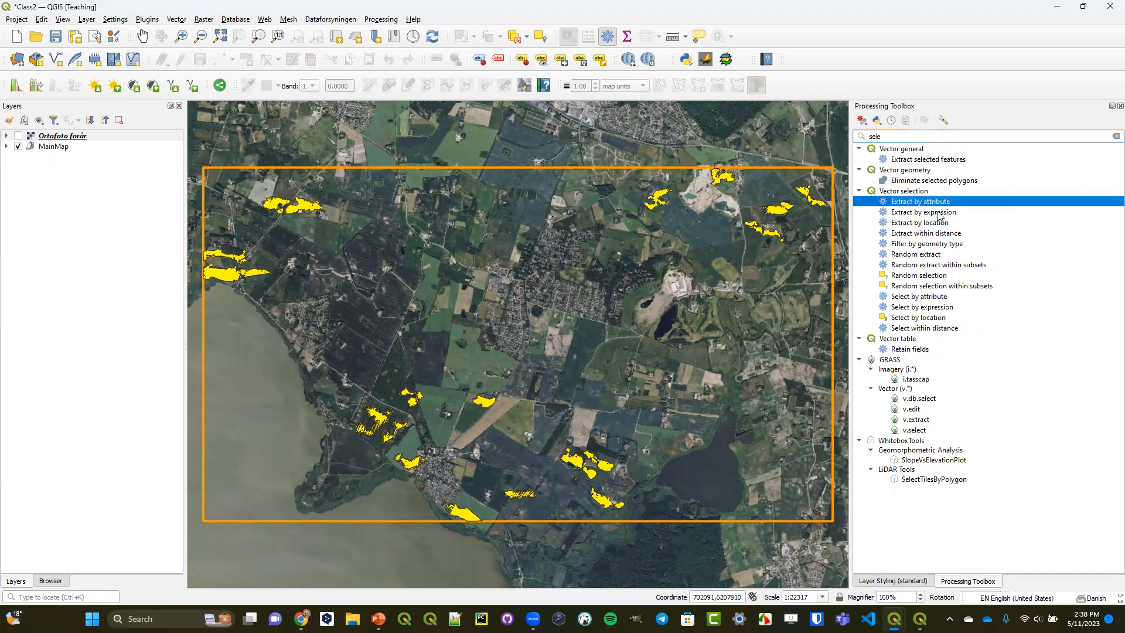
pyautogui.click(938, 212)
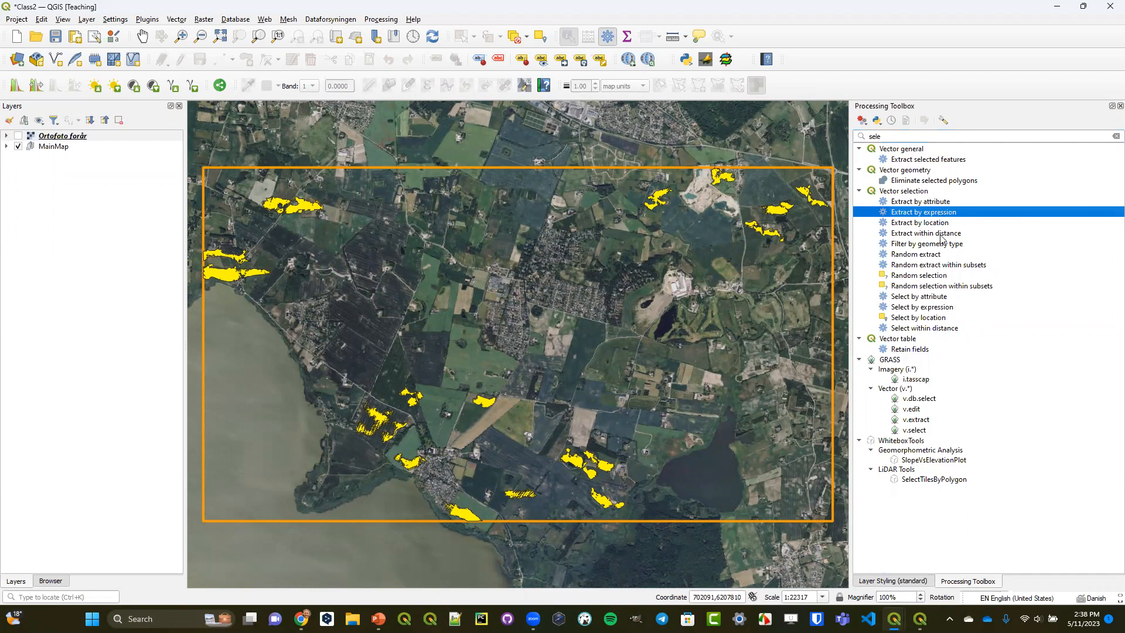
pyautogui.click(937, 307)
pyautogui.click(937, 297)
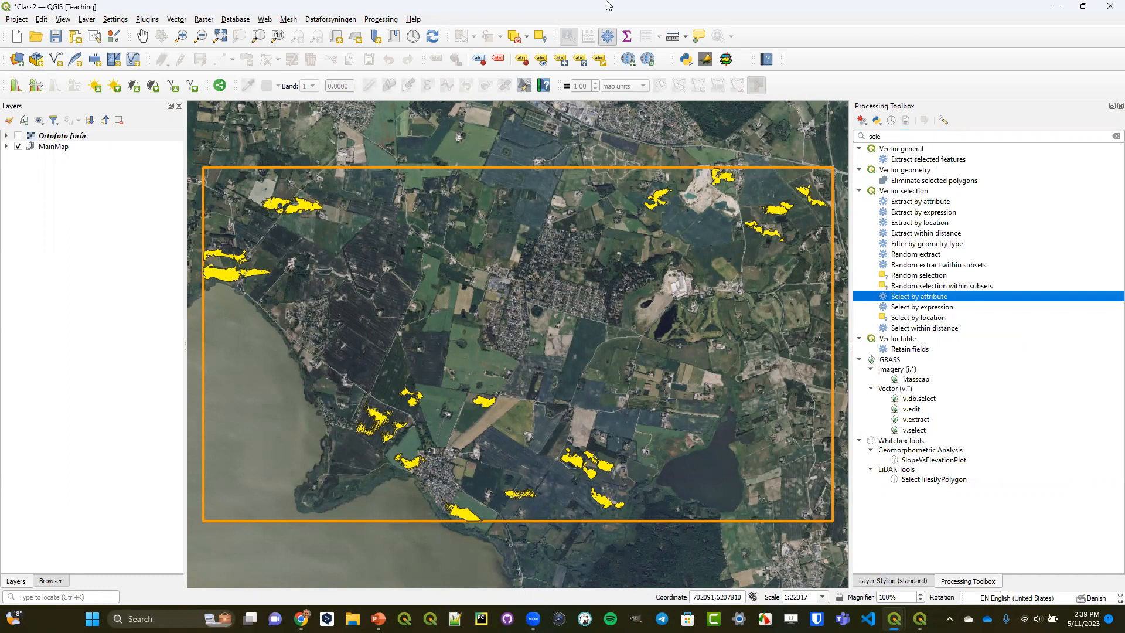
# - Start a new model in the graphical modeler and place a mandatory raster layer input described as DSM on the canvas
pyautogui.click(380, 20)
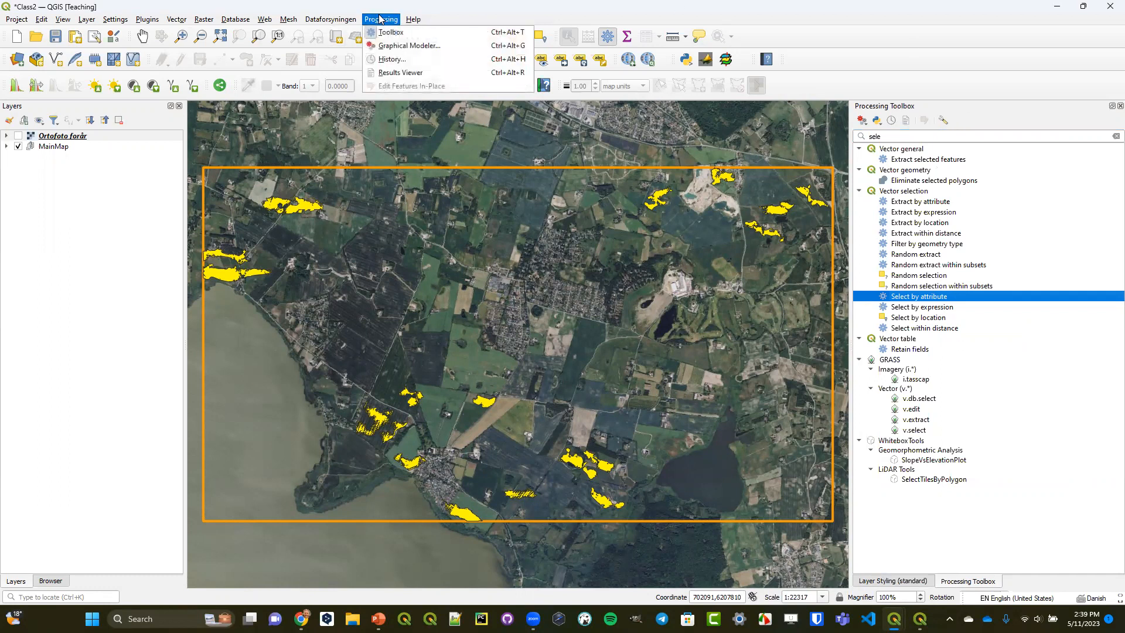
pyautogui.click(384, 47)
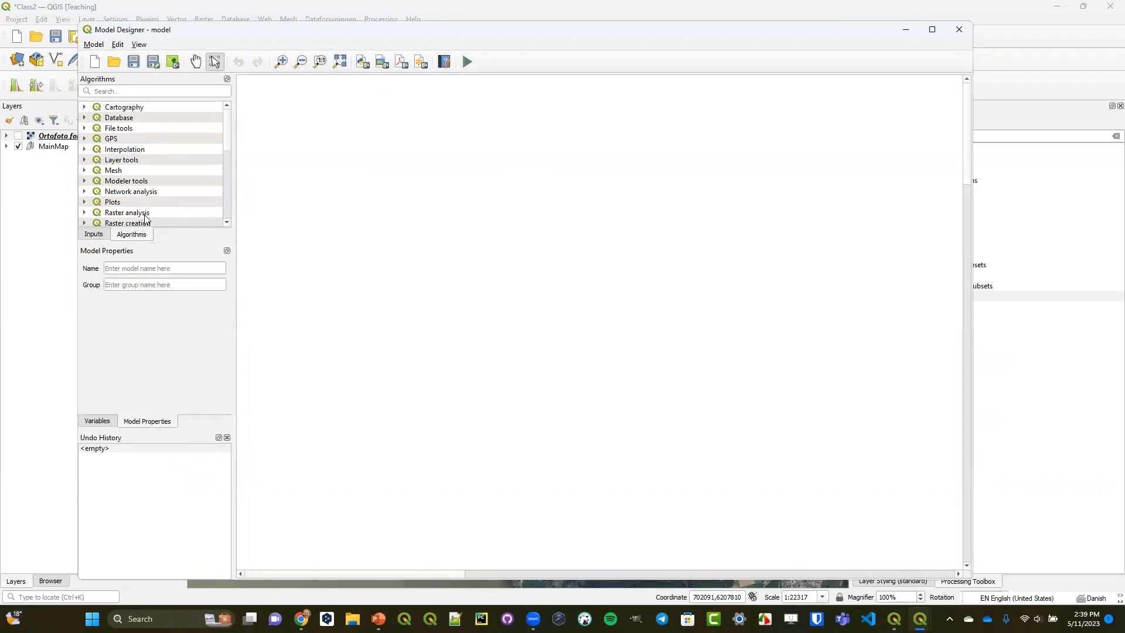
pyautogui.click(94, 236)
pyautogui.scroll(-10, 183, 169)
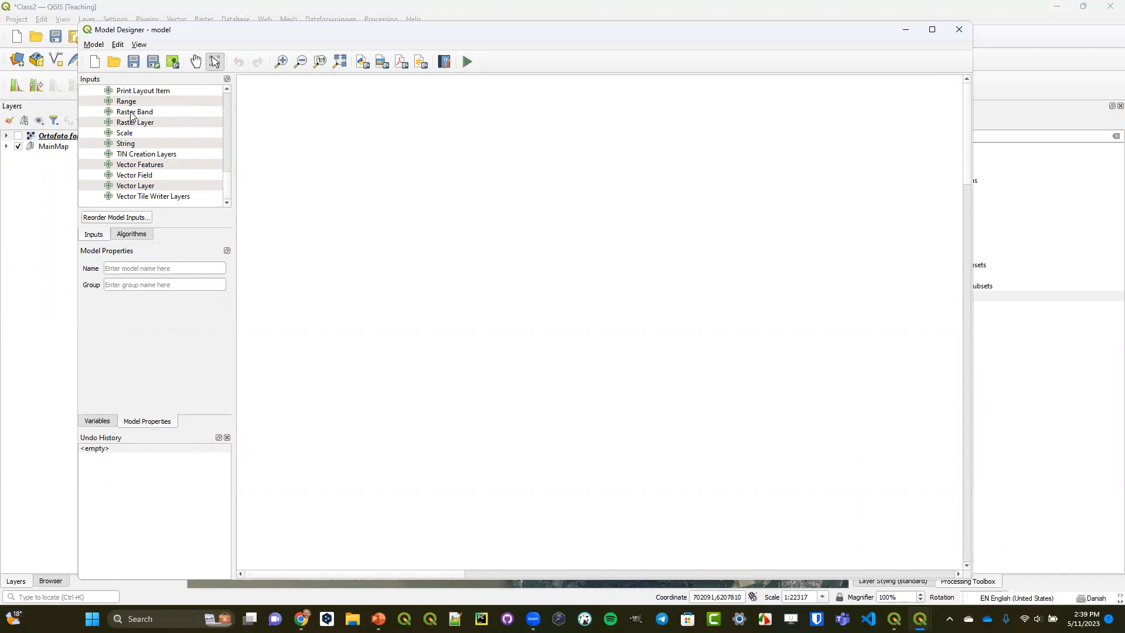
pyautogui.moveTo(136, 125); pyautogui.dragTo(360, 142)
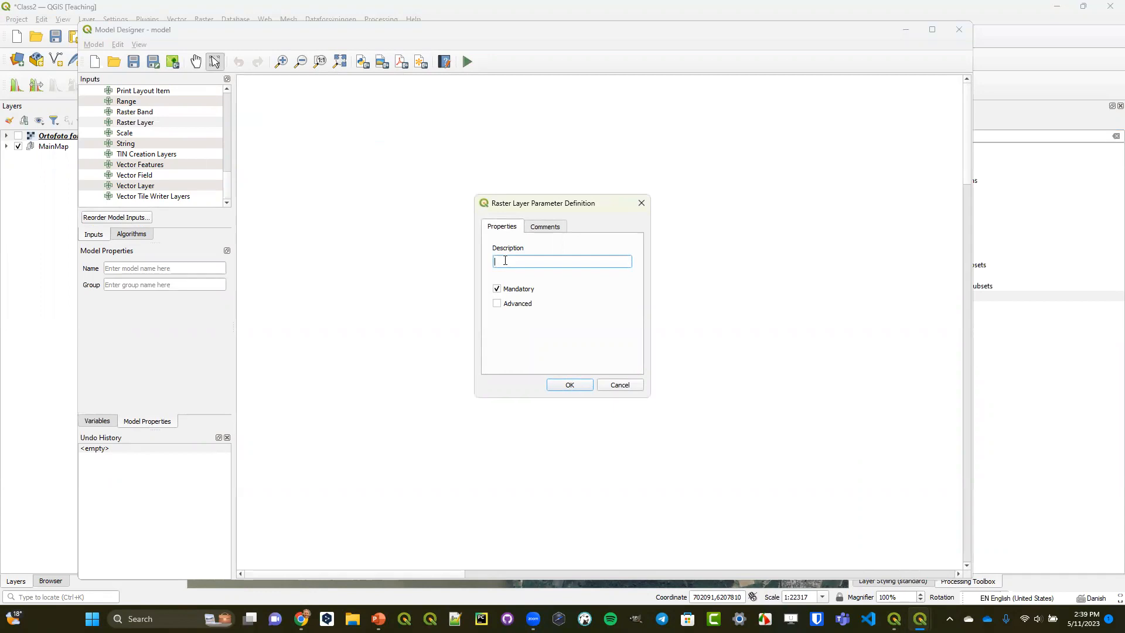
pyautogui.write('DS')
pyautogui.click(572, 384)
pyautogui.moveTo(359, 138); pyautogui.dragTo(346, 167)
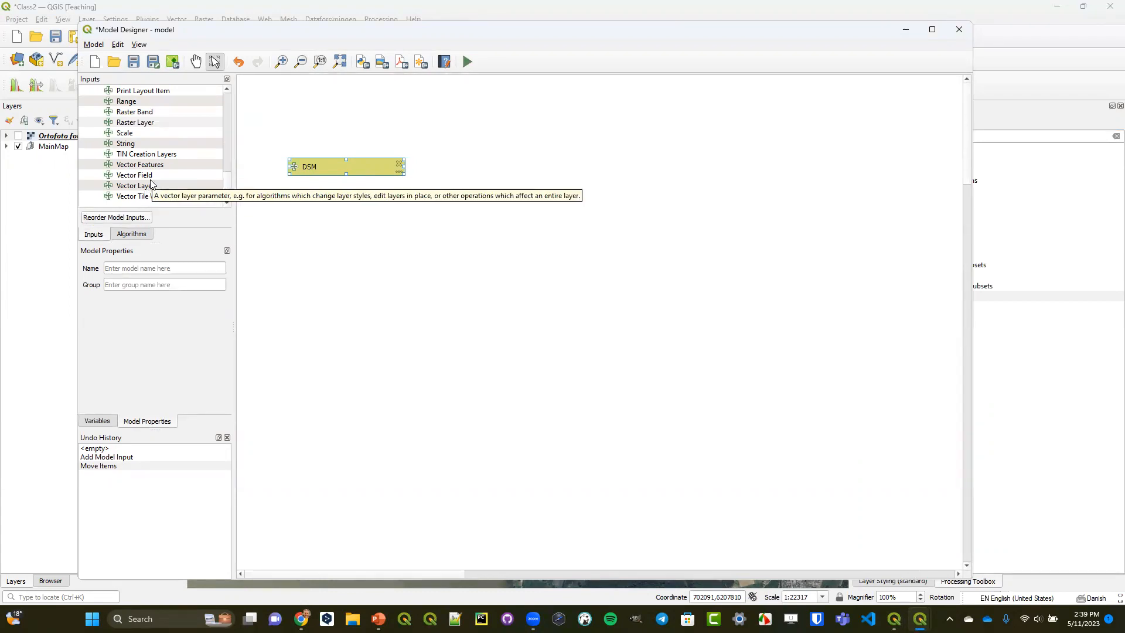
# - Search the modeler's algorithms for "alig" to look for a raster alignment tool, and clear the search
pyautogui.click(127, 234)
pyautogui.click(133, 92)
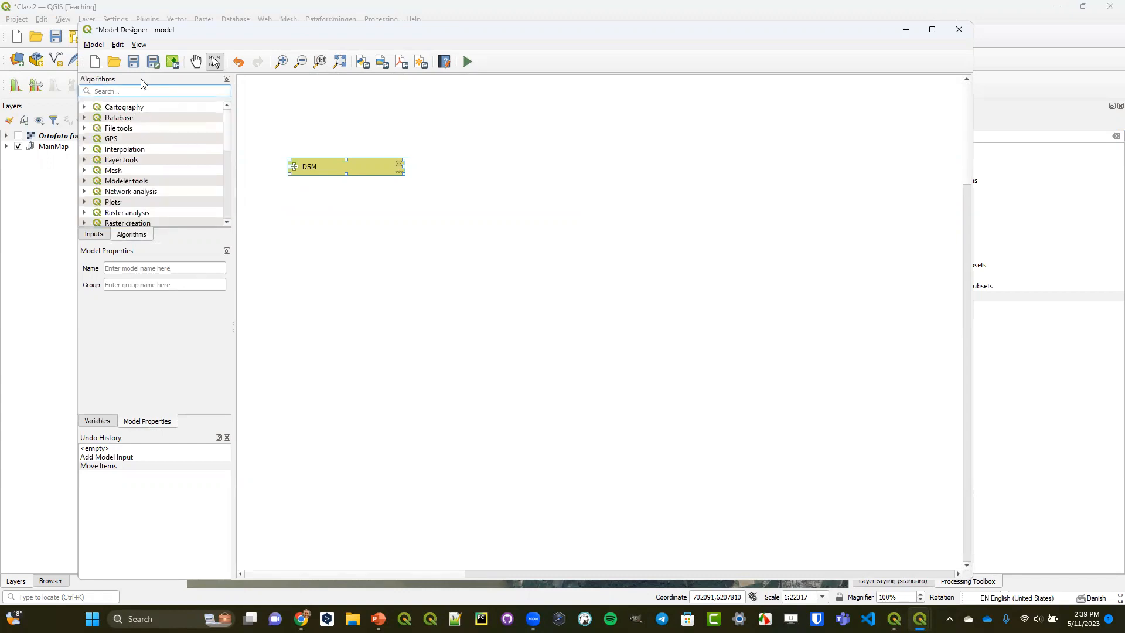
pyautogui.write('al')
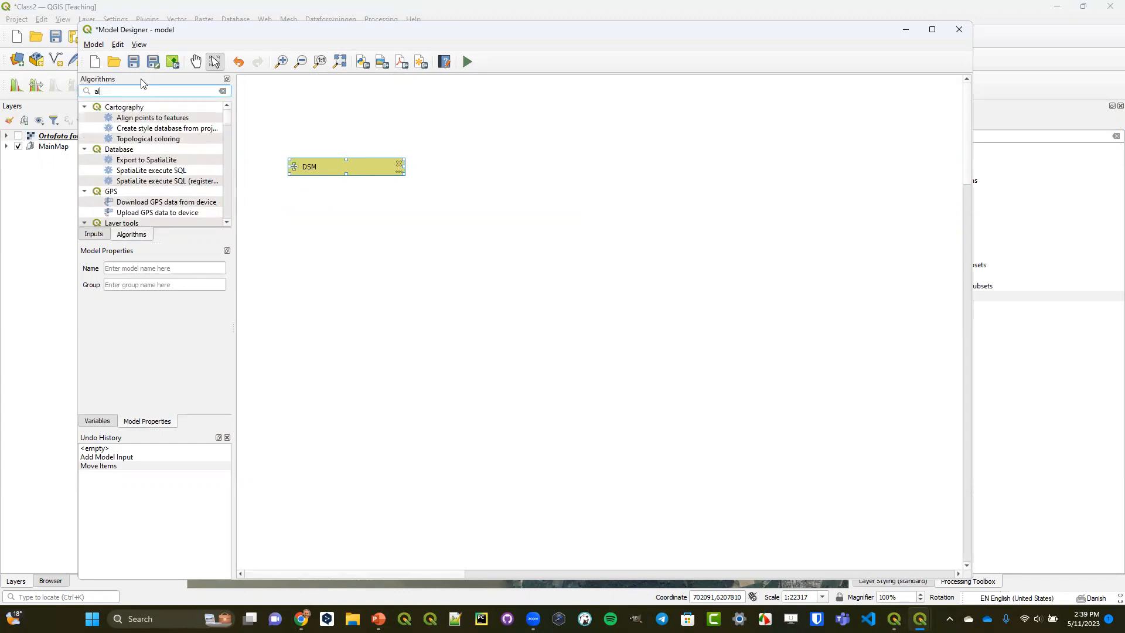
pyautogui.write('ig')
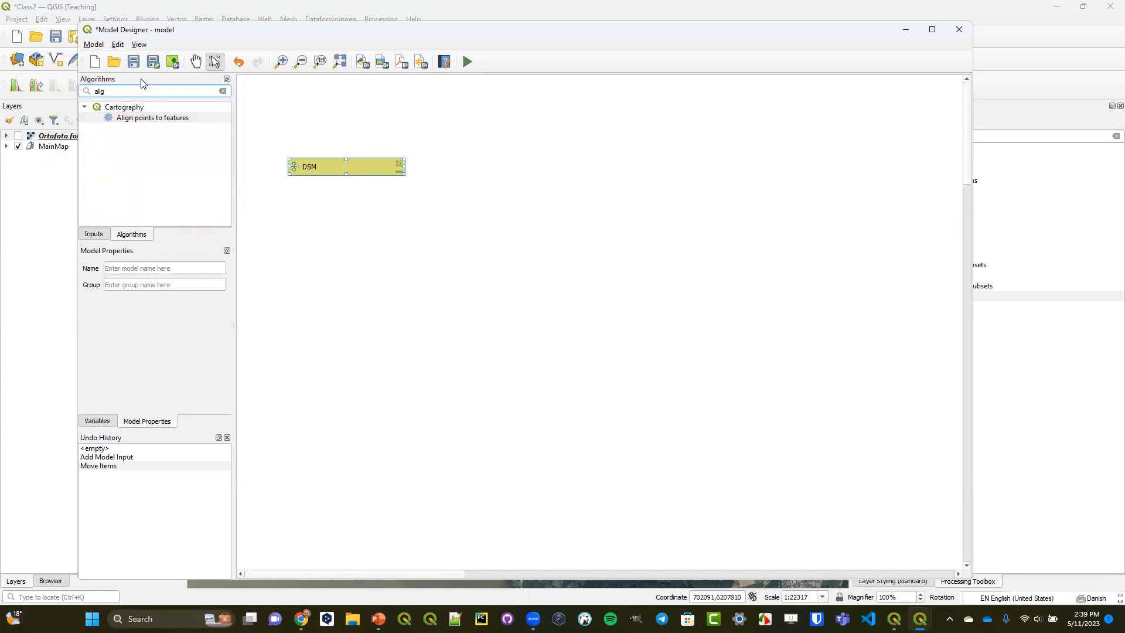
pyautogui.press('BackSpace')
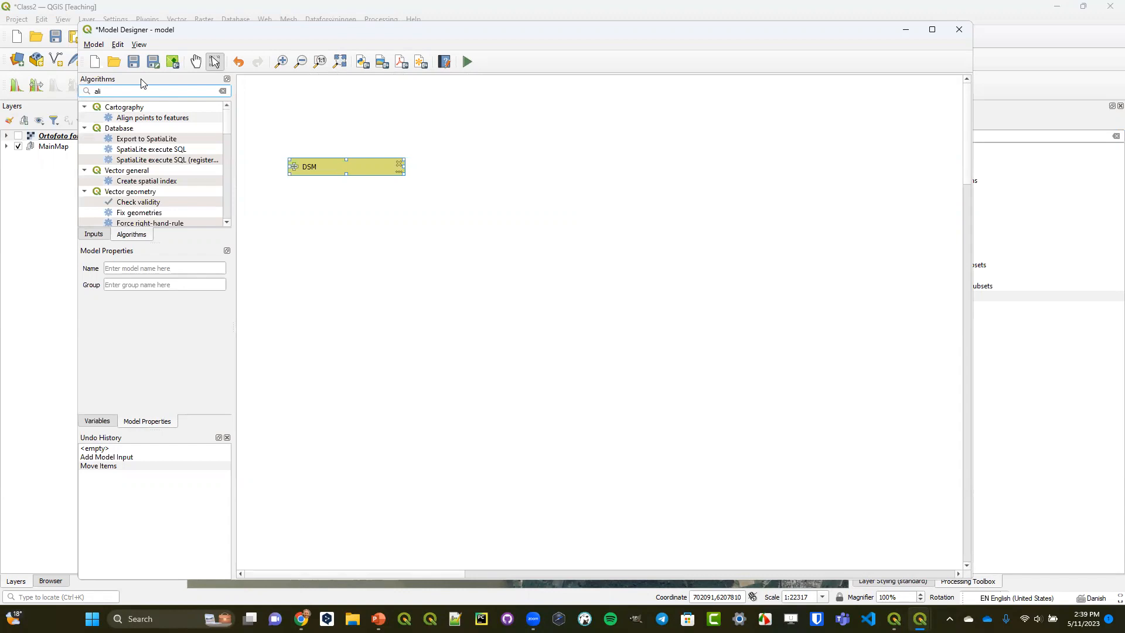
pyautogui.press('BackSpace')
pyautogui.press('BackSpace')
pyautogui.press('BackSpace')
# - Filter the modeler's algorithms by "raster" and look through the listed raster tools
pyautogui.write('raster')
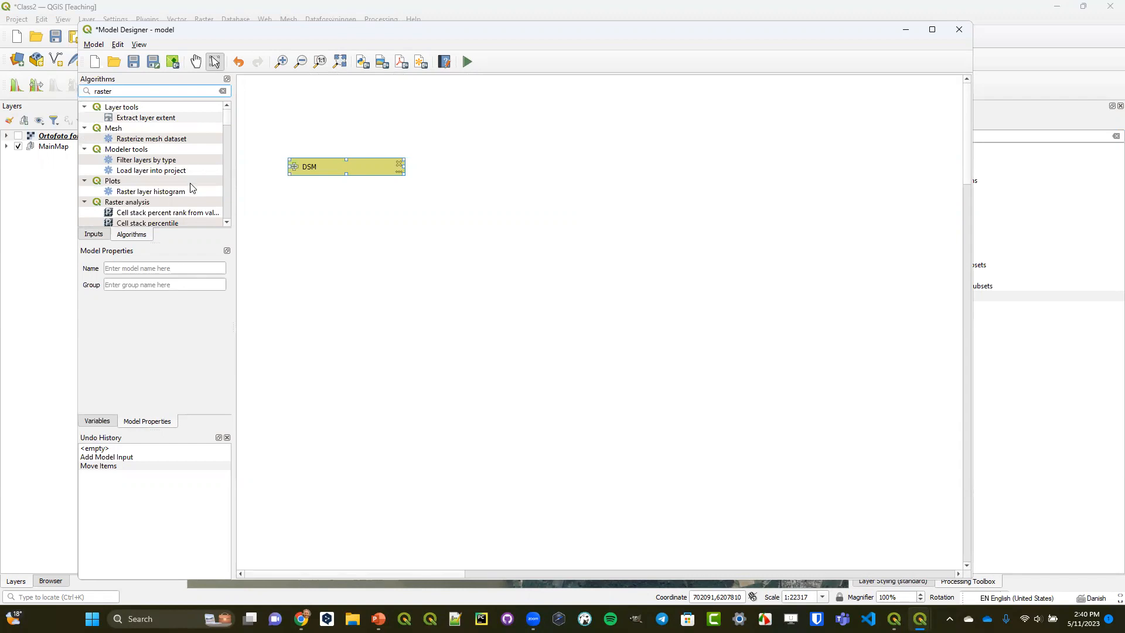
pyautogui.scroll(-2, 192, 187)
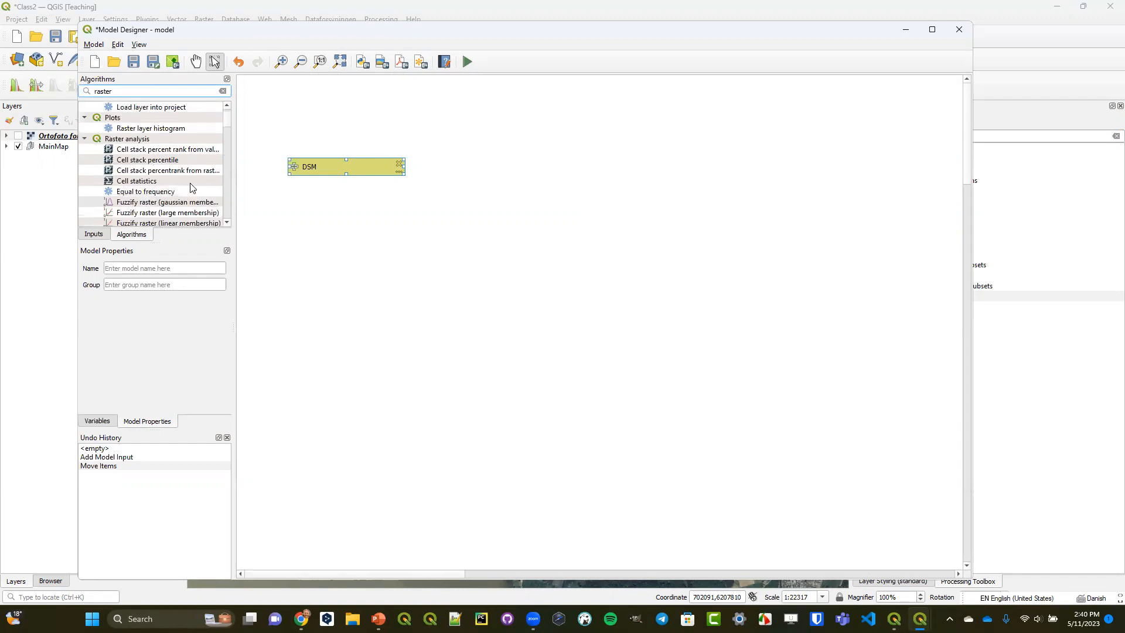
pyautogui.scroll(-4, 192, 188)
pyautogui.scroll(-5, 193, 188)
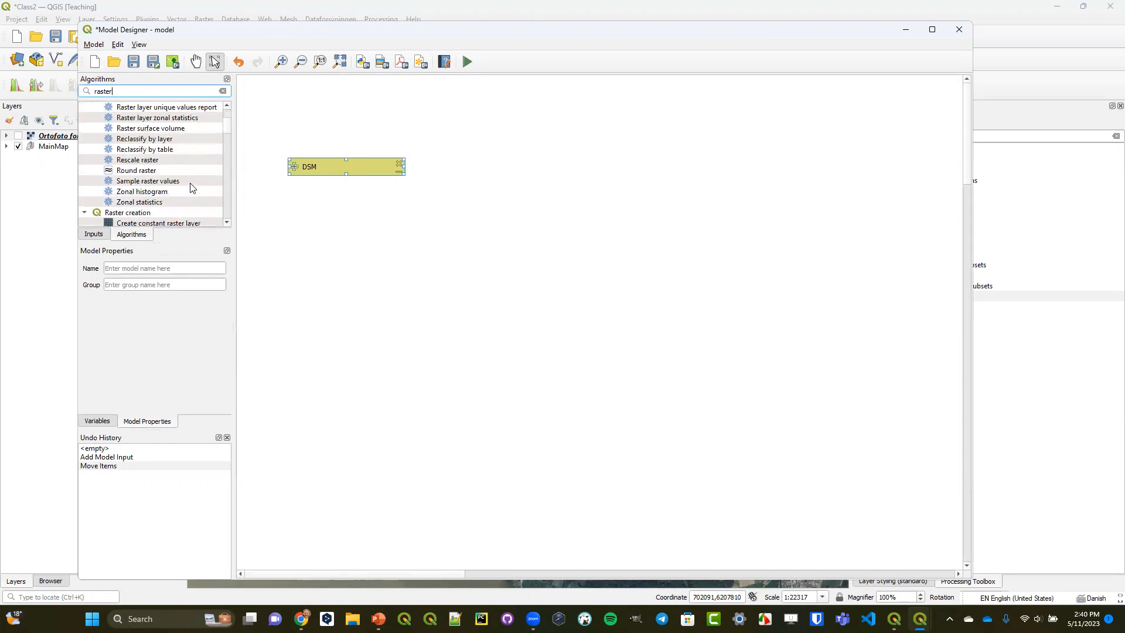
pyautogui.scroll(-6, 191, 186)
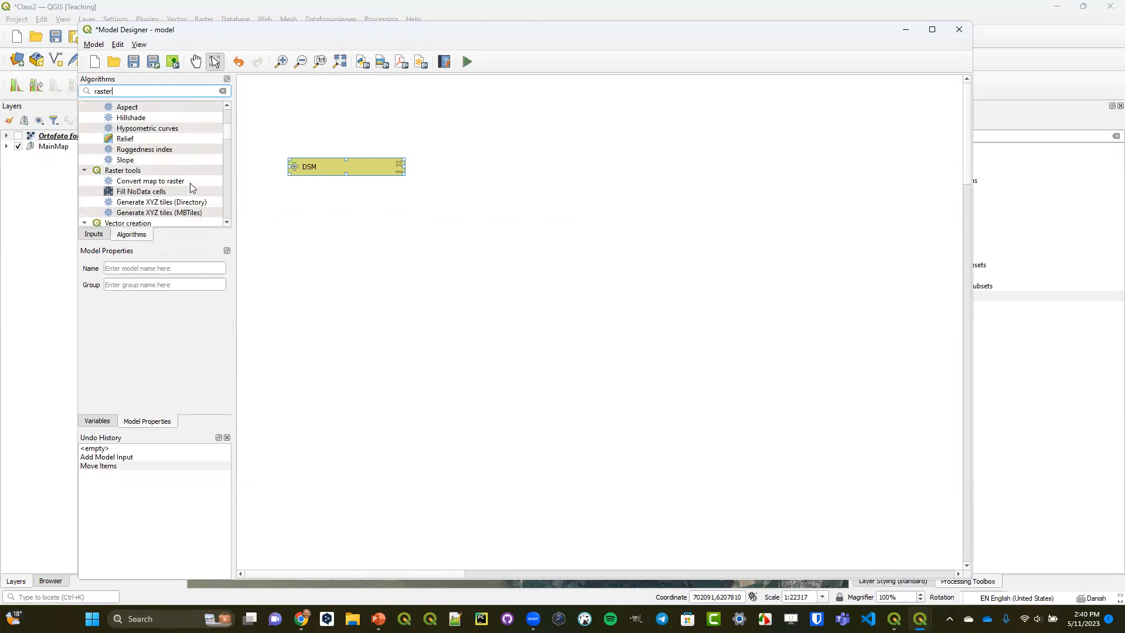
pyautogui.scroll(10, 191, 188)
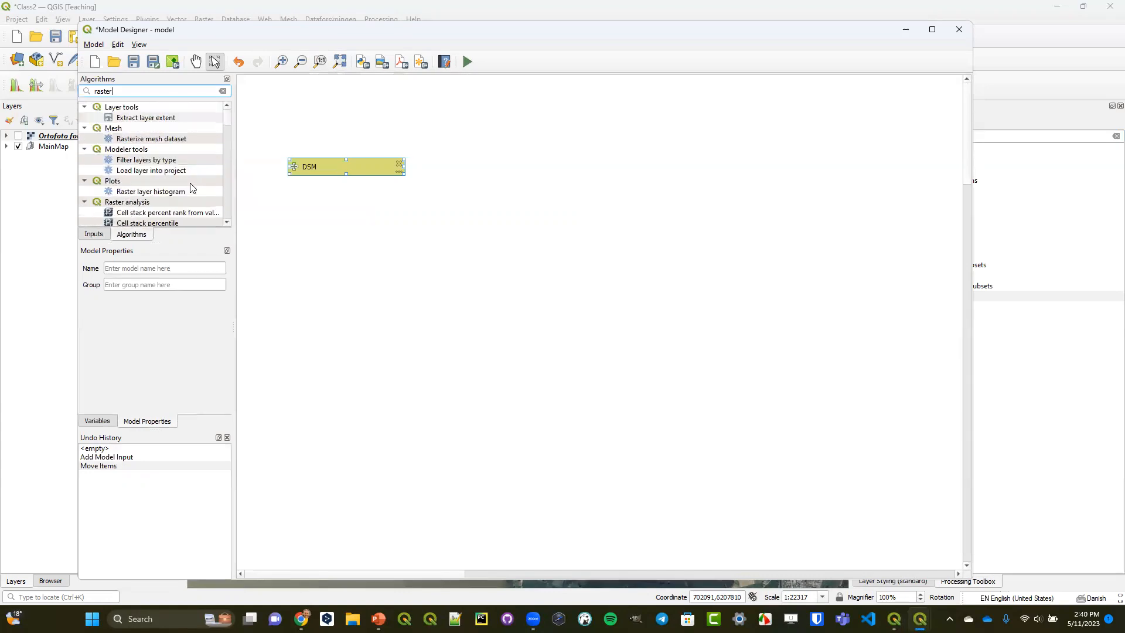
# - Look for the align algorithm once more in the modeler and clear the search text
pyautogui.doubleClick(123, 90)
pyautogui.write('align')
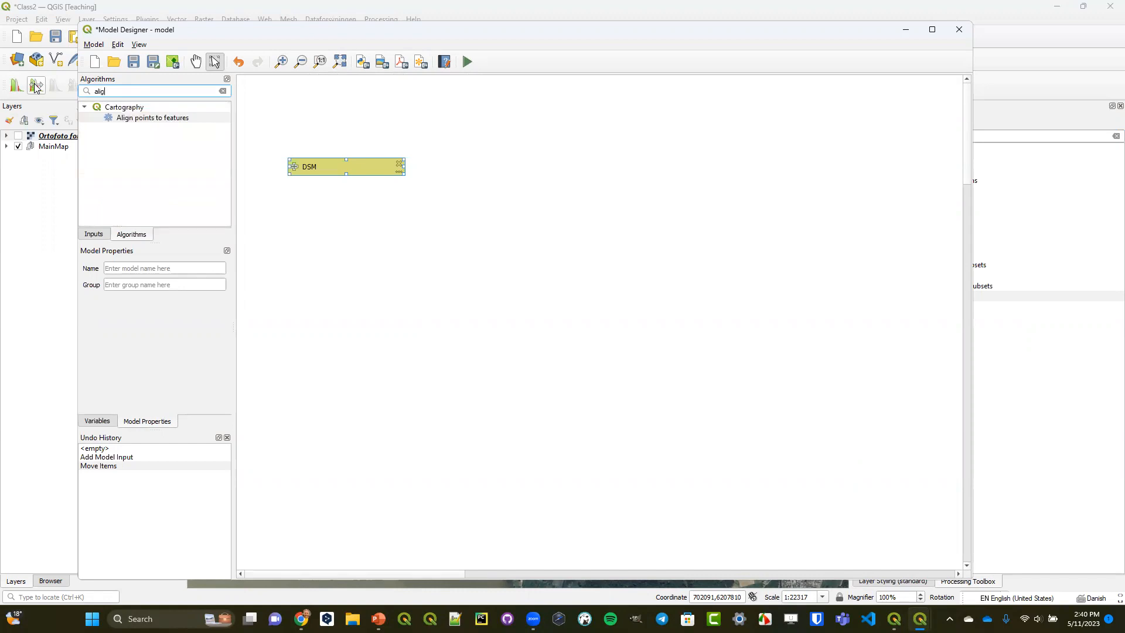
pyautogui.press('BackSpace')
pyautogui.press('BackSpace')
pyautogui.press('BackSpace')
pyautogui.press('BackSpace')
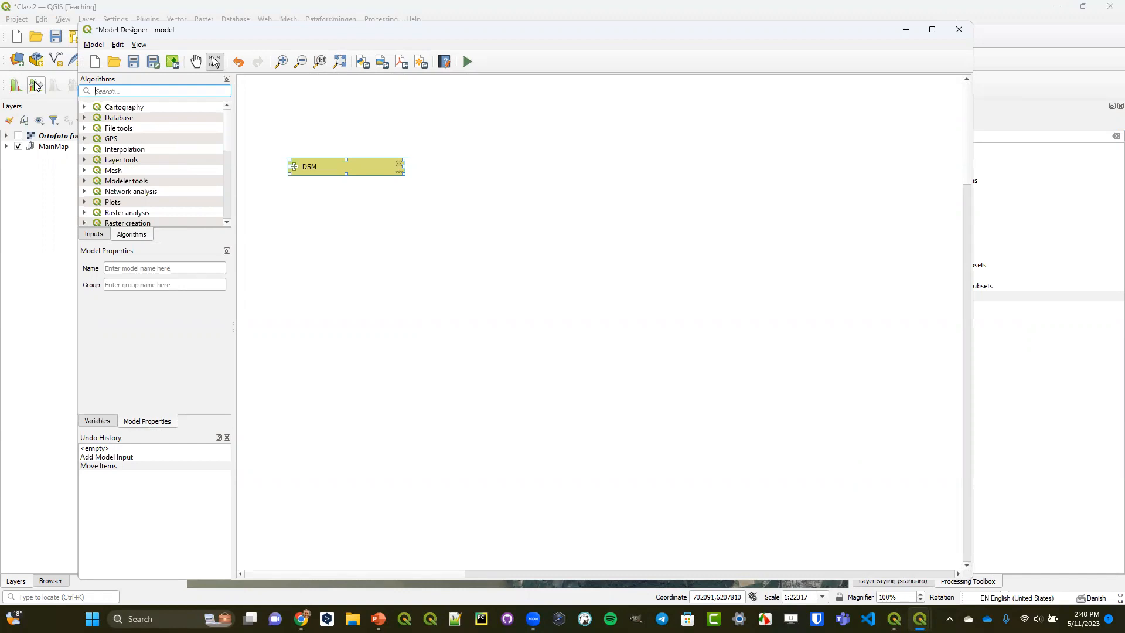
# - Add the Raster terrain analysis Slope algorithm to the model with DSM as elevation layer, placed beside and slightly below the DSM input
pyautogui.write('sloo')
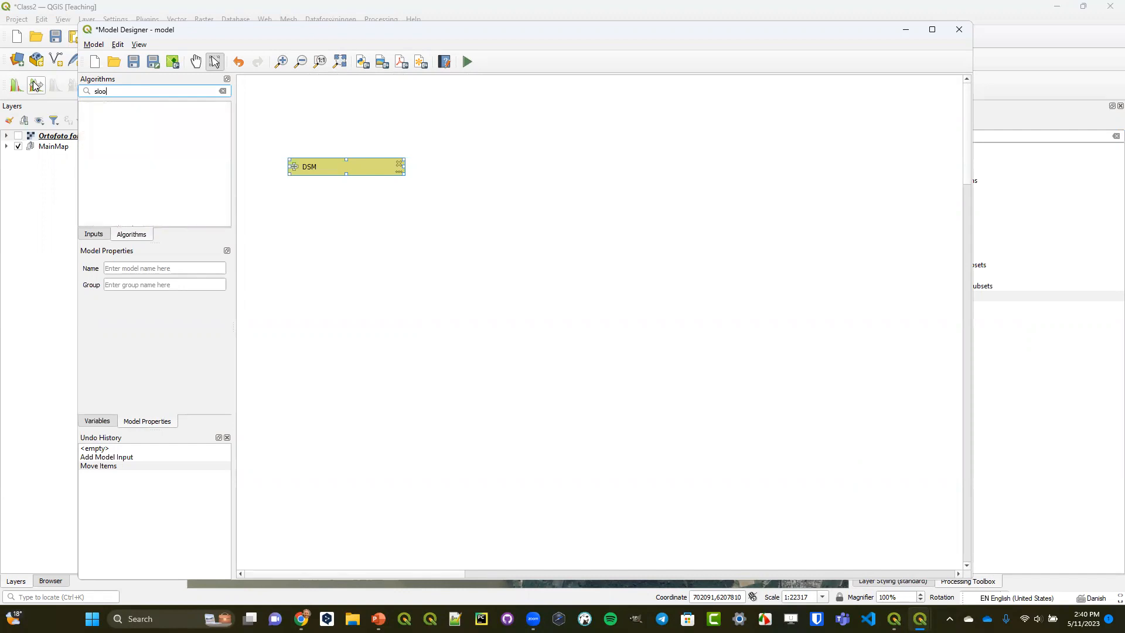
pyautogui.press('BackSpace')
pyautogui.write('pe')
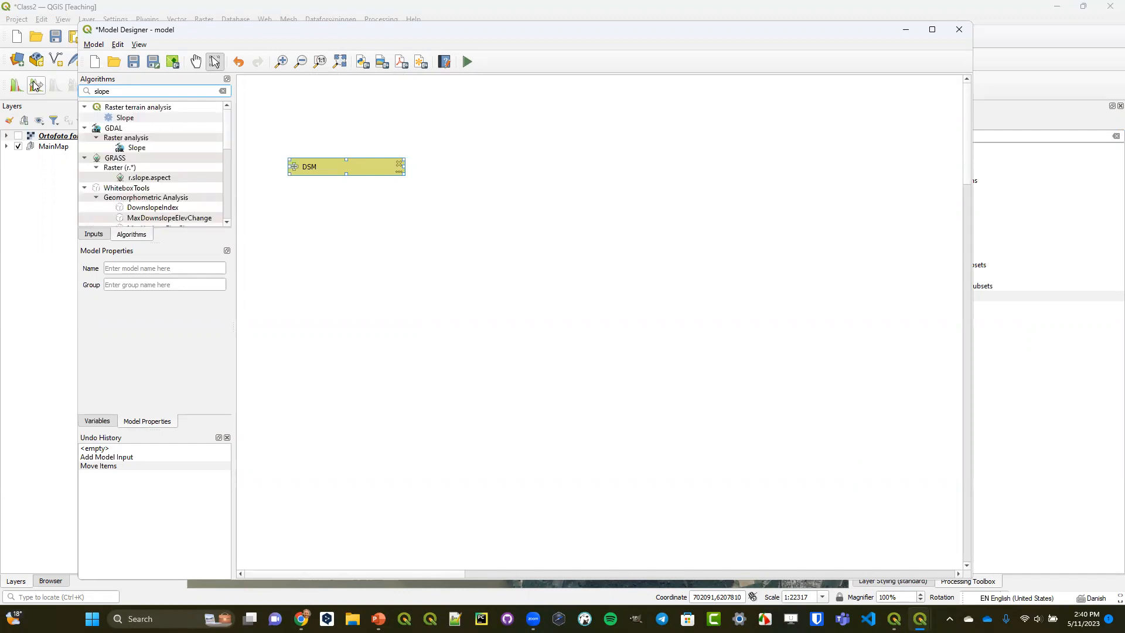
pyautogui.click(127, 118)
pyautogui.moveTo(127, 118); pyautogui.dragTo(477, 167)
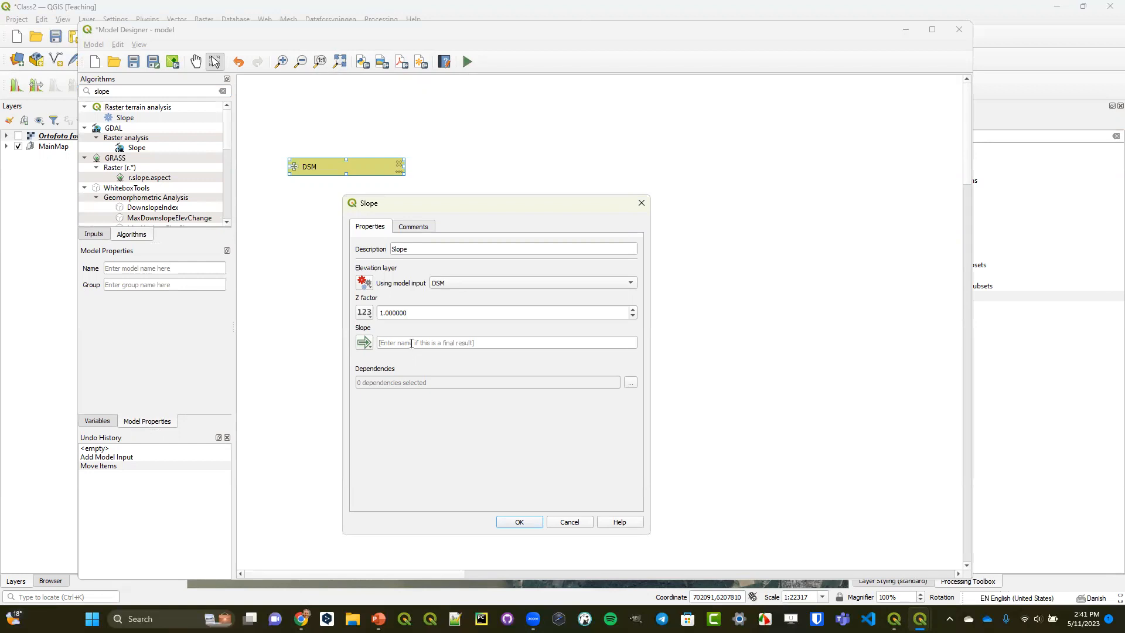
pyautogui.click(516, 522)
pyautogui.moveTo(475, 169); pyautogui.dragTo(495, 199)
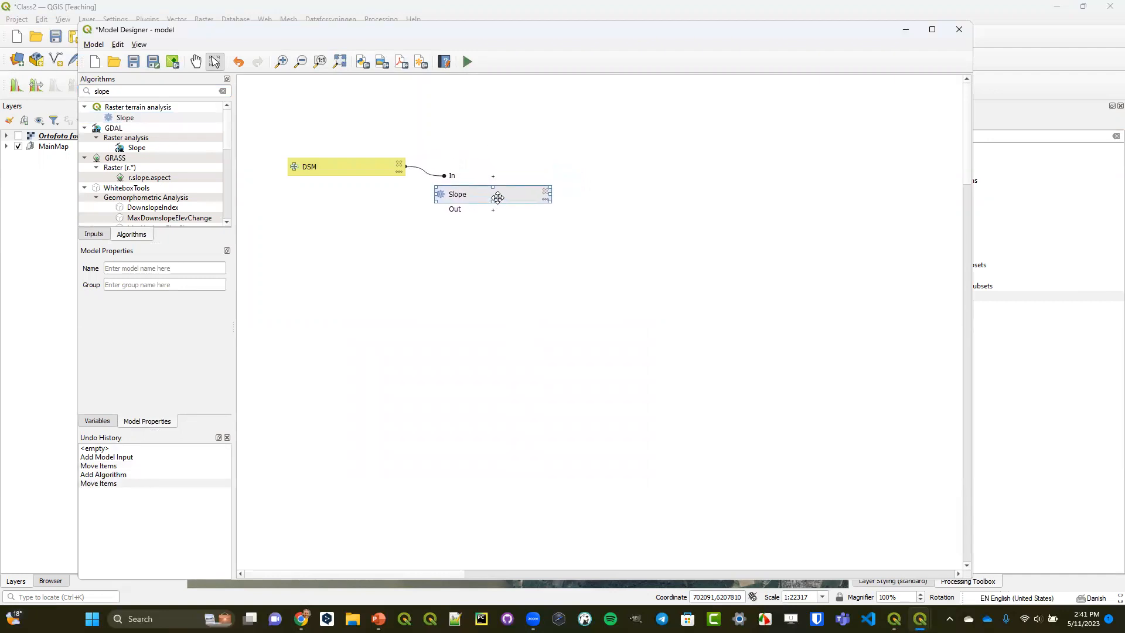
# - Add the Raster terrain analysis Aspect algorithm with DSM as elevation layer and place it above the Slope box
pyautogui.moveTo(120, 91); pyautogui.dragTo(79, 78)
pyautogui.write('asp')
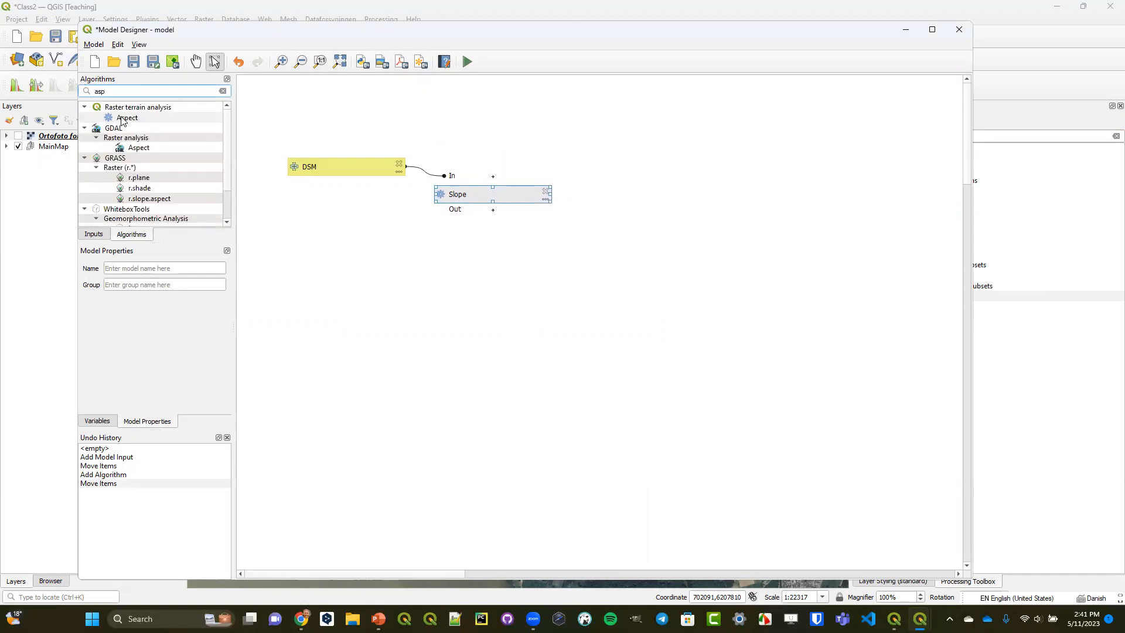
pyautogui.moveTo(124, 118); pyautogui.dragTo(452, 267)
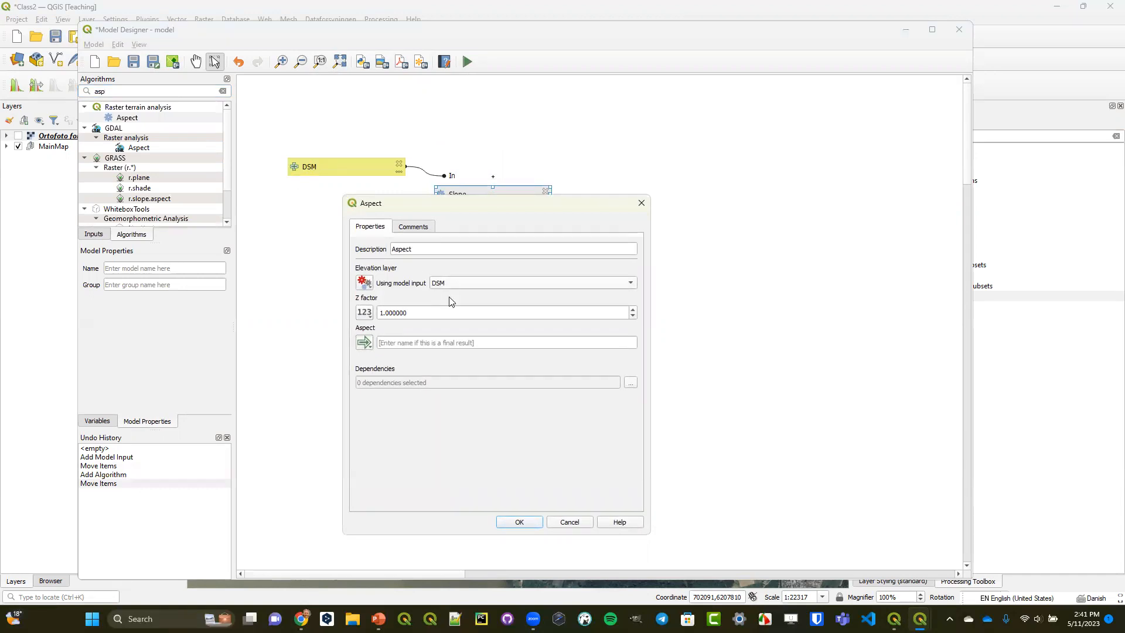
pyautogui.click(519, 522)
pyautogui.moveTo(462, 265); pyautogui.dragTo(481, 127)
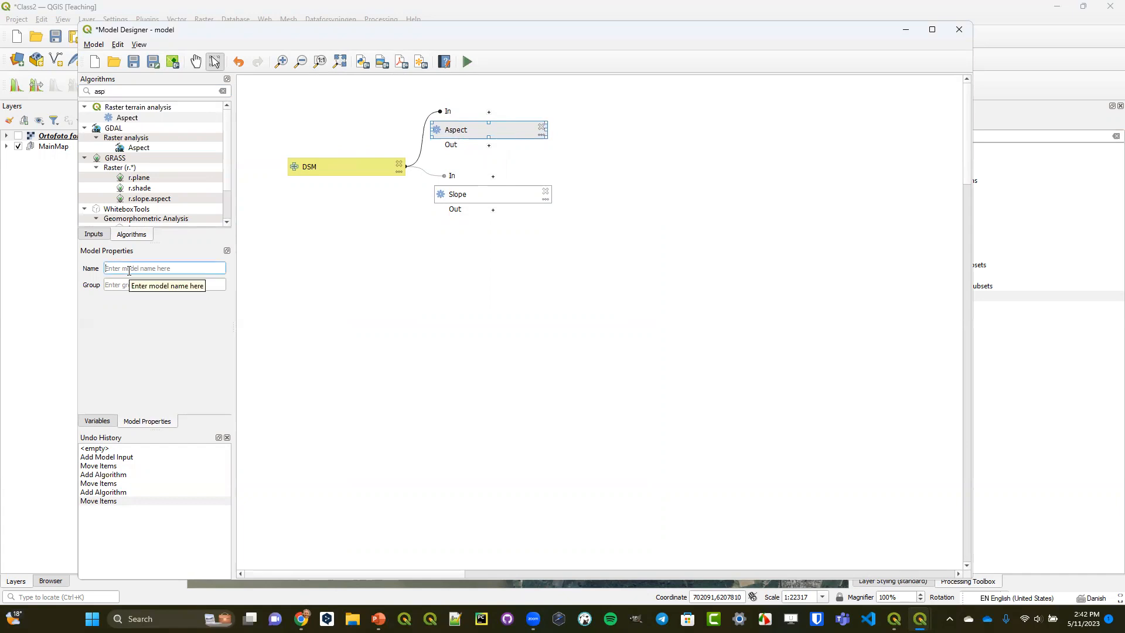
# - Name the model "vineyard", set its group to "Course Demo" and save it as vineyard.model3 in the models folder
pyautogui.write('vineyard')
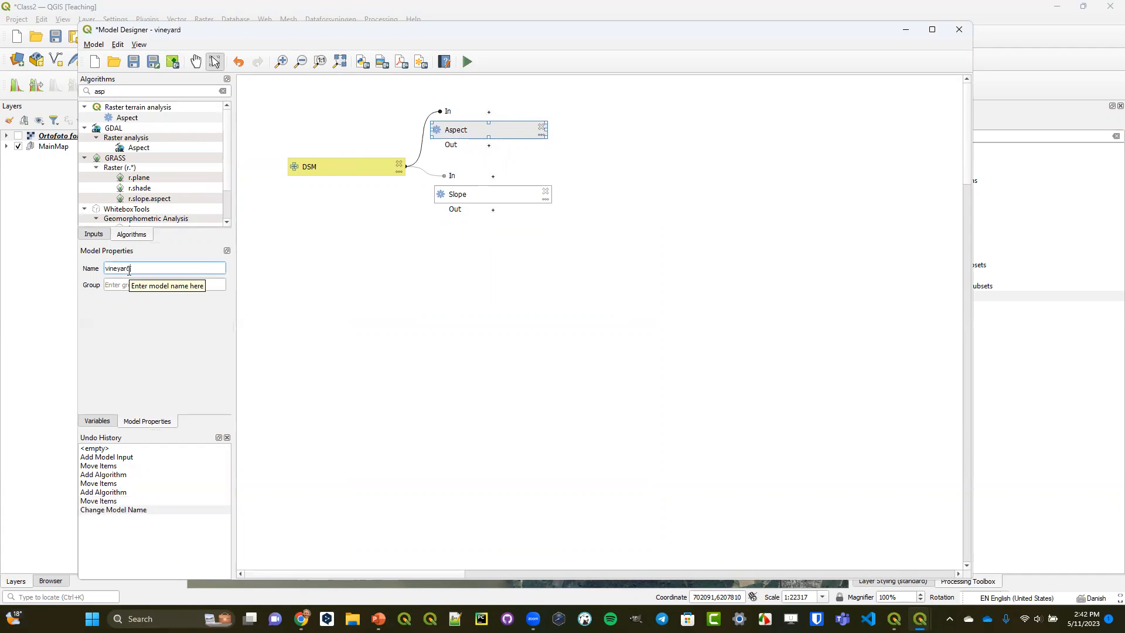
pyautogui.click(119, 282)
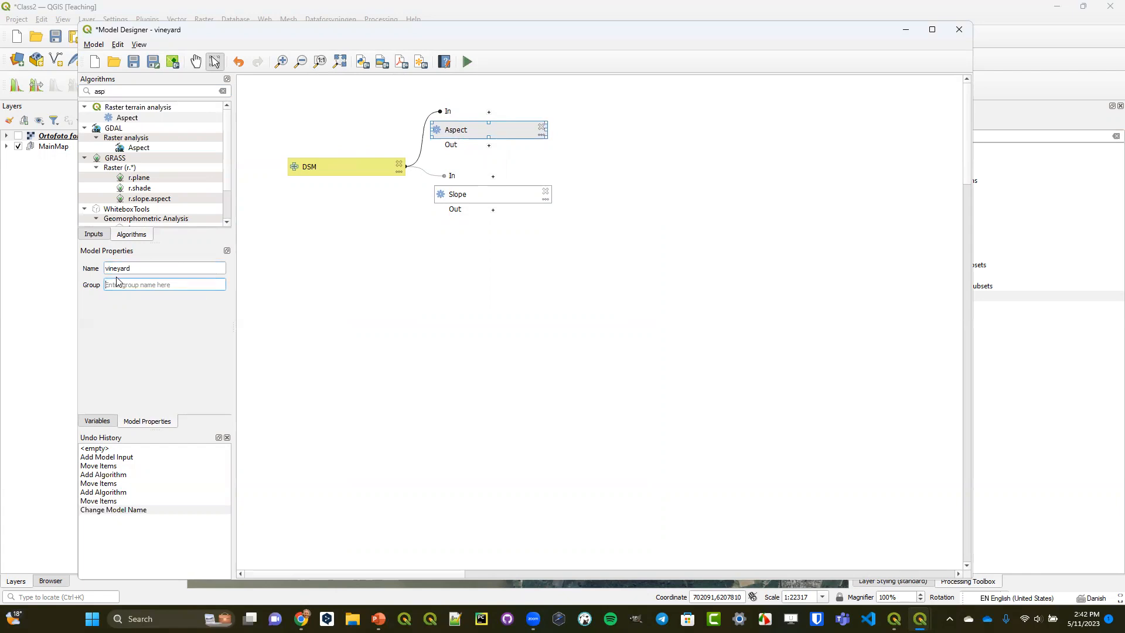
pyautogui.write('Course')
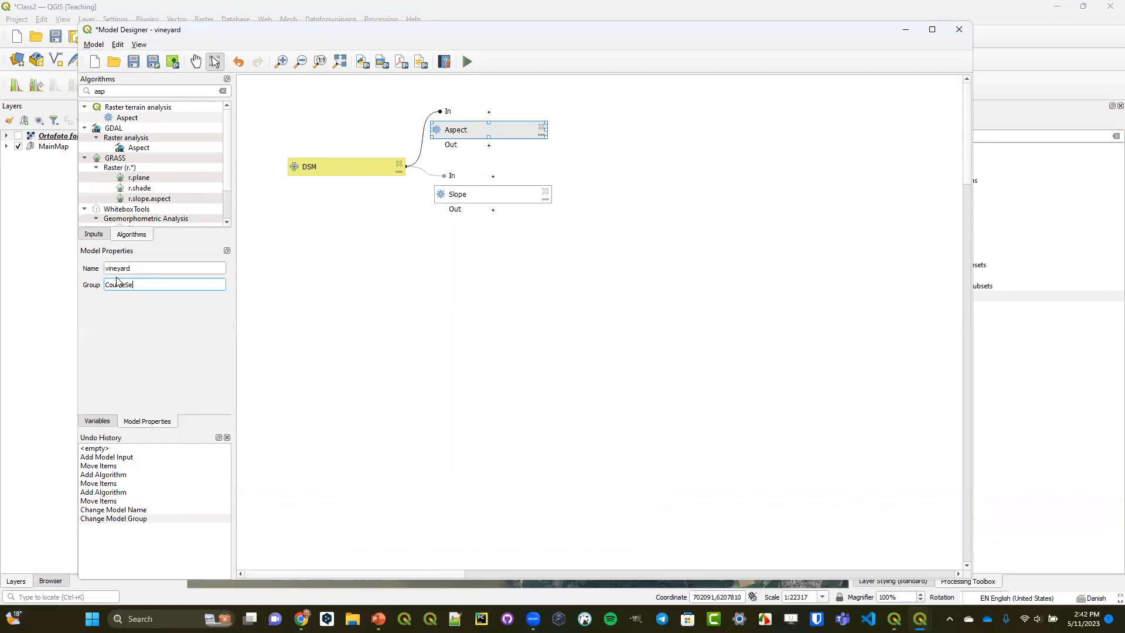
pyautogui.write(' Demo')
pyautogui.click(134, 63)
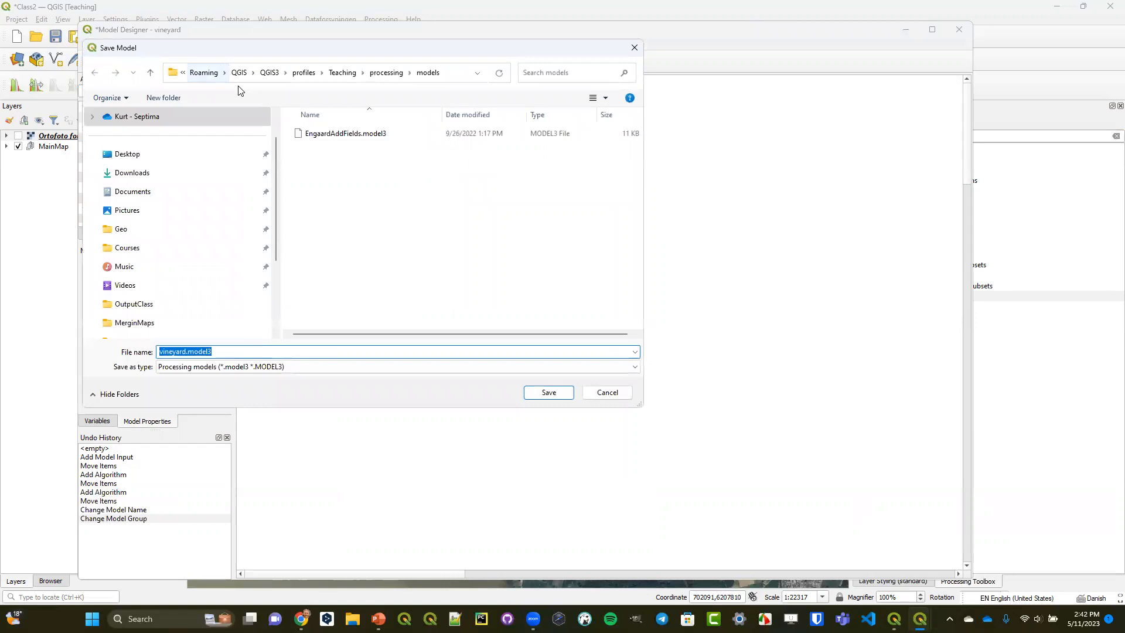
pyautogui.click(549, 394)
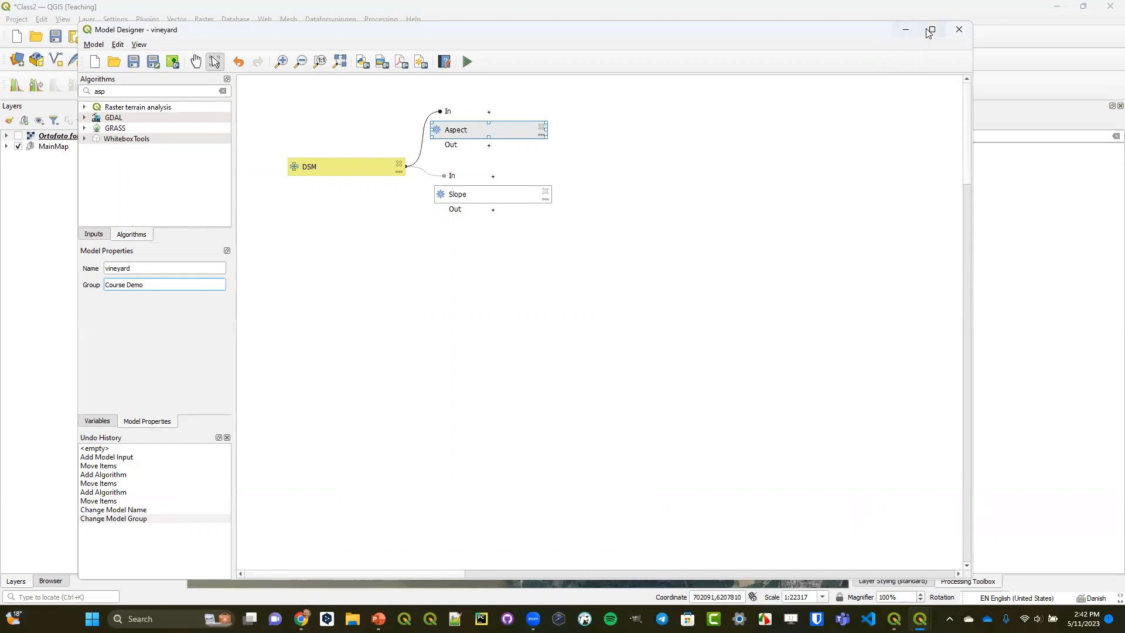
# - Close the Model Designer, clear the Processing Toolbox search and locate the vineyard model in the Course Demo group under Models
pyautogui.click(959, 30)
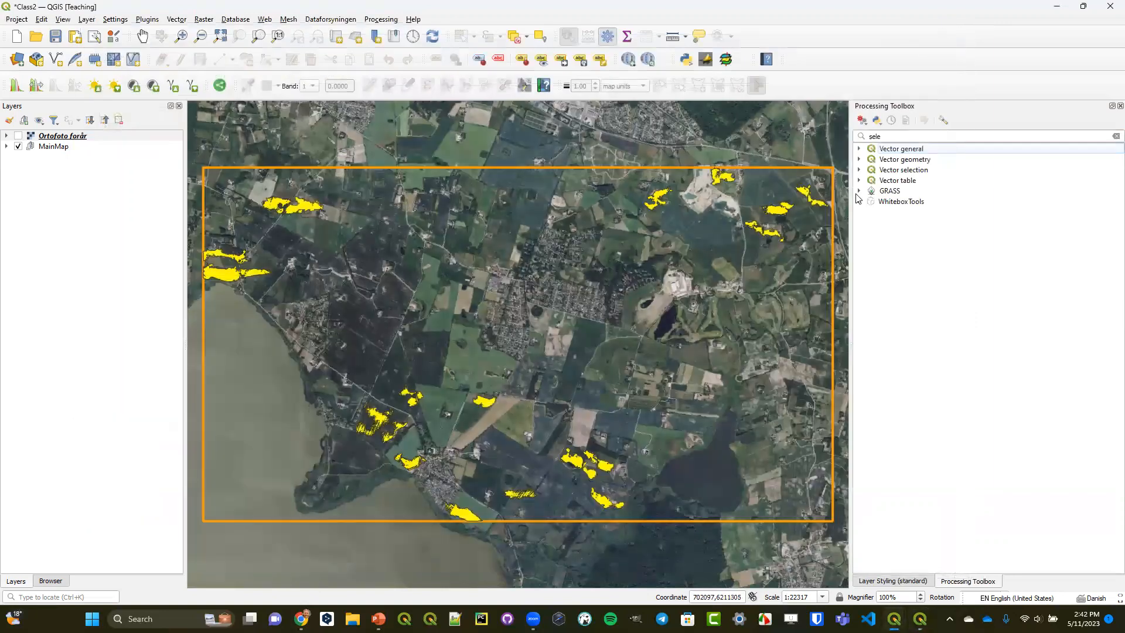
pyautogui.click(1114, 136)
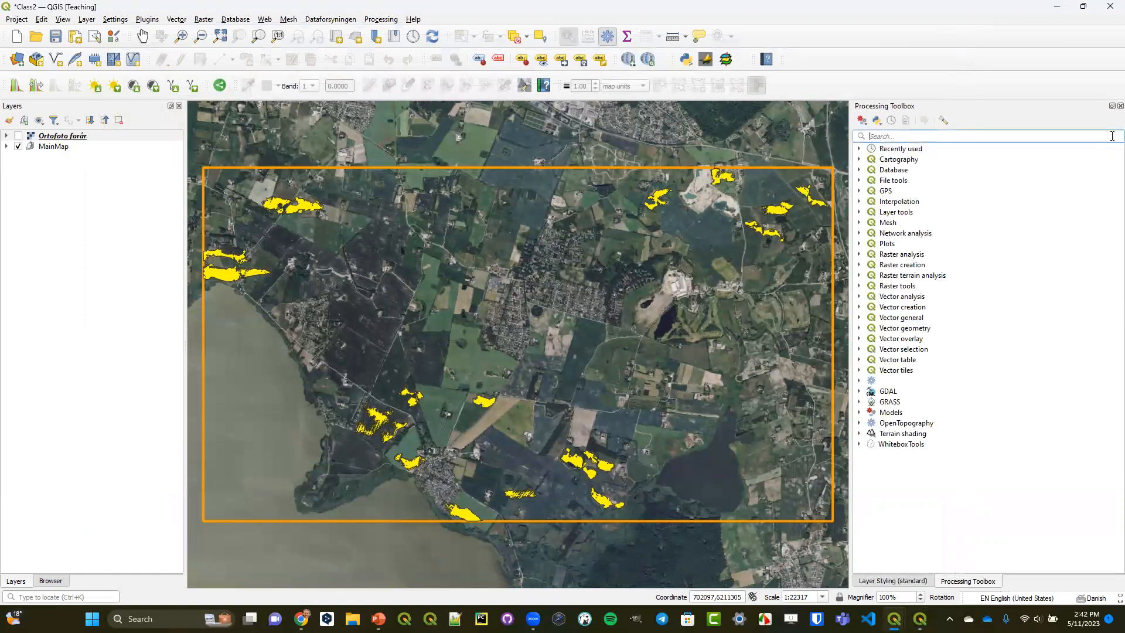
pyautogui.click(860, 414)
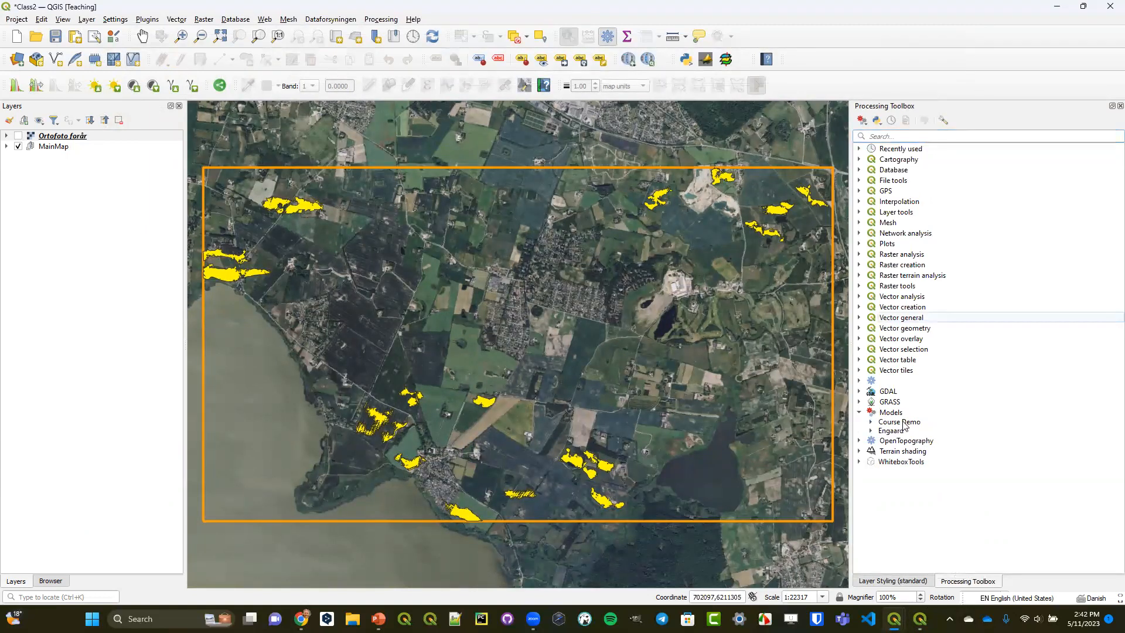
pyautogui.click(871, 422)
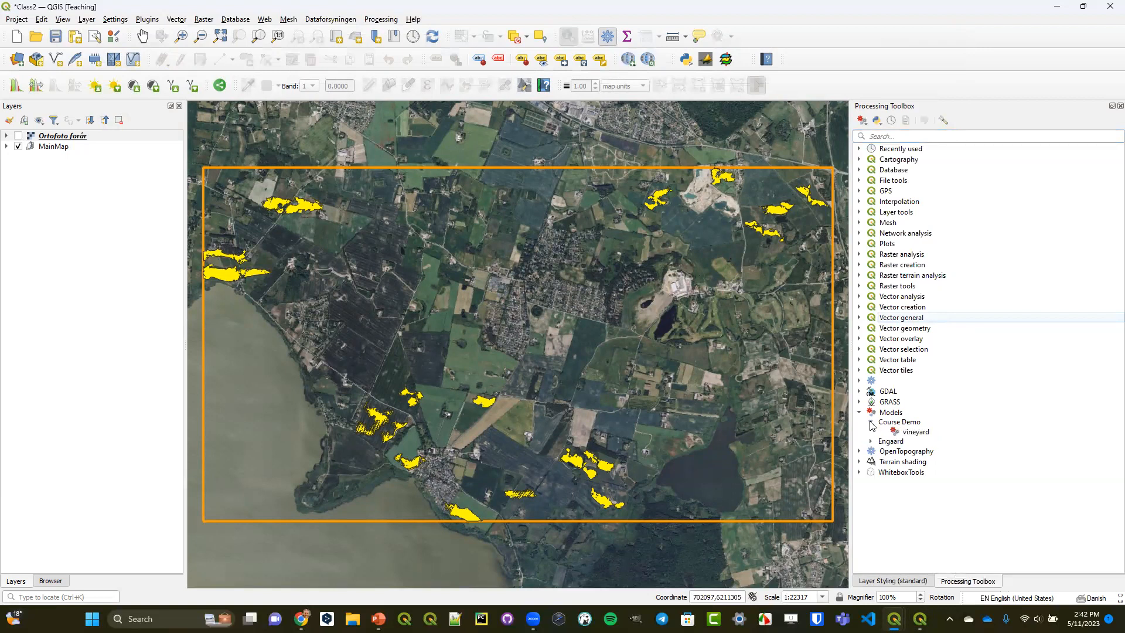
pyautogui.click(914, 433)
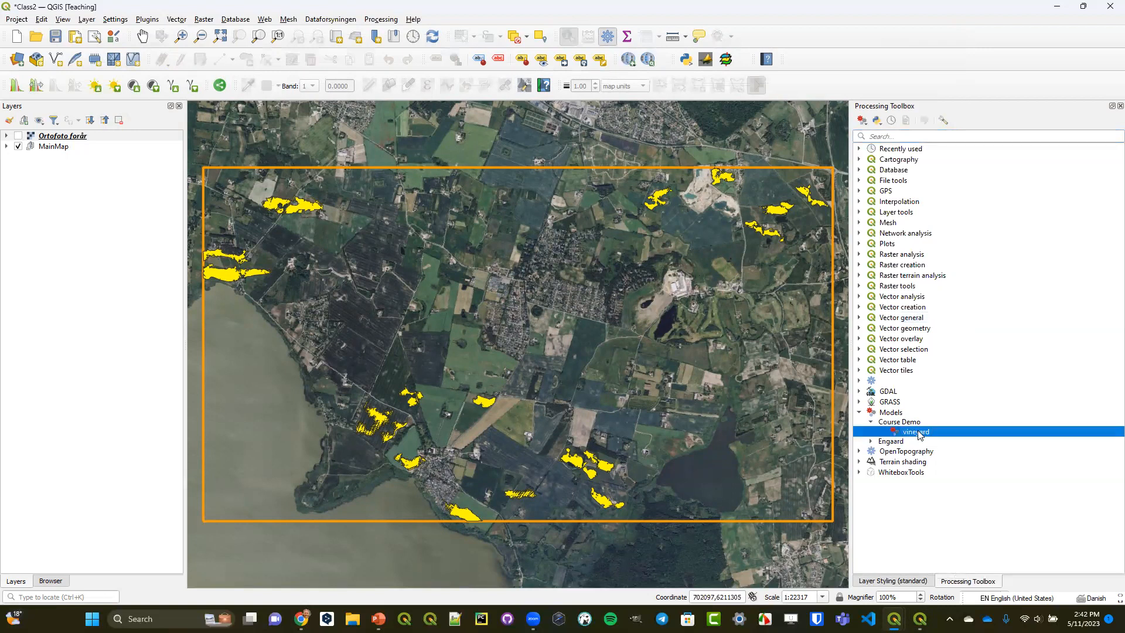
# - Run the vineyard model from the toolbox with terrain_aligned as the DSM
pyautogui.doubleClick(916, 433)
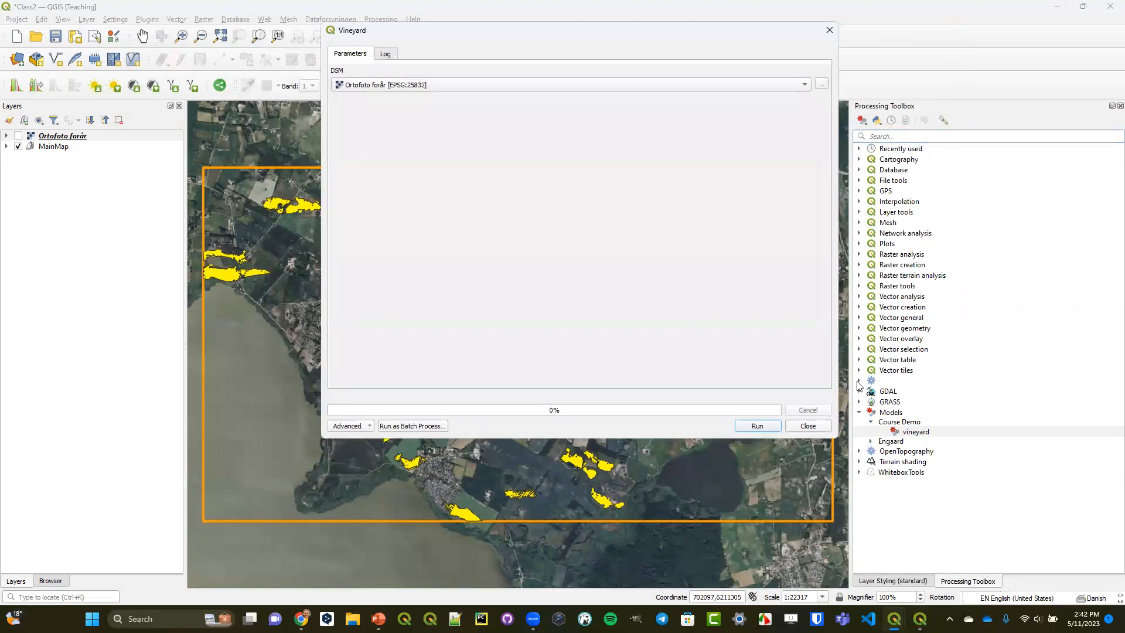
pyautogui.click(471, 85)
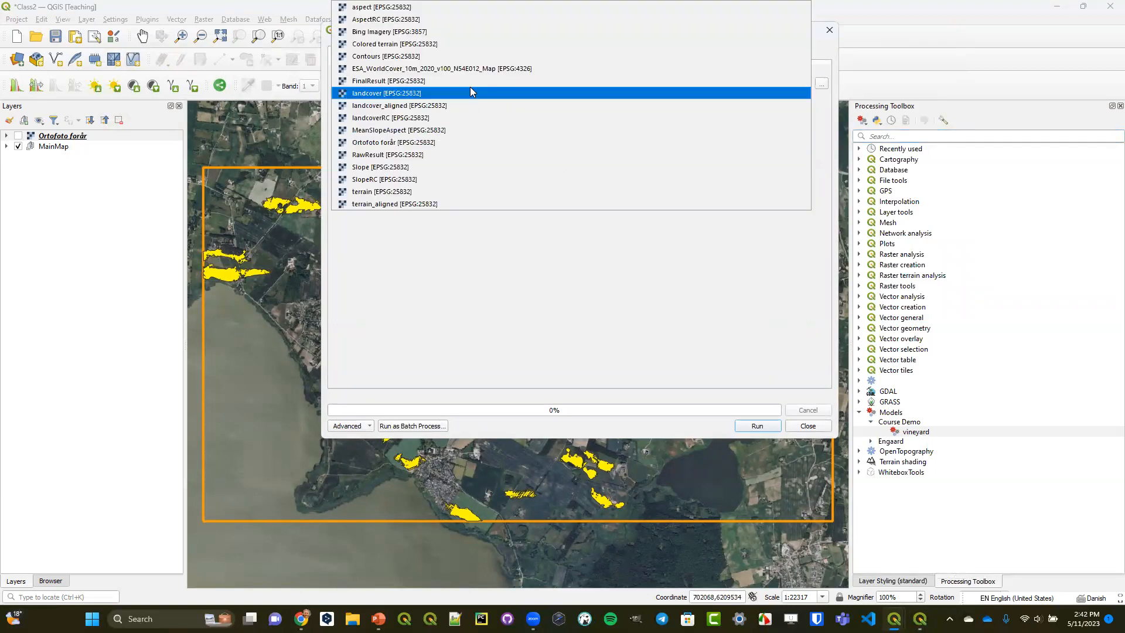
pyautogui.click(403, 205)
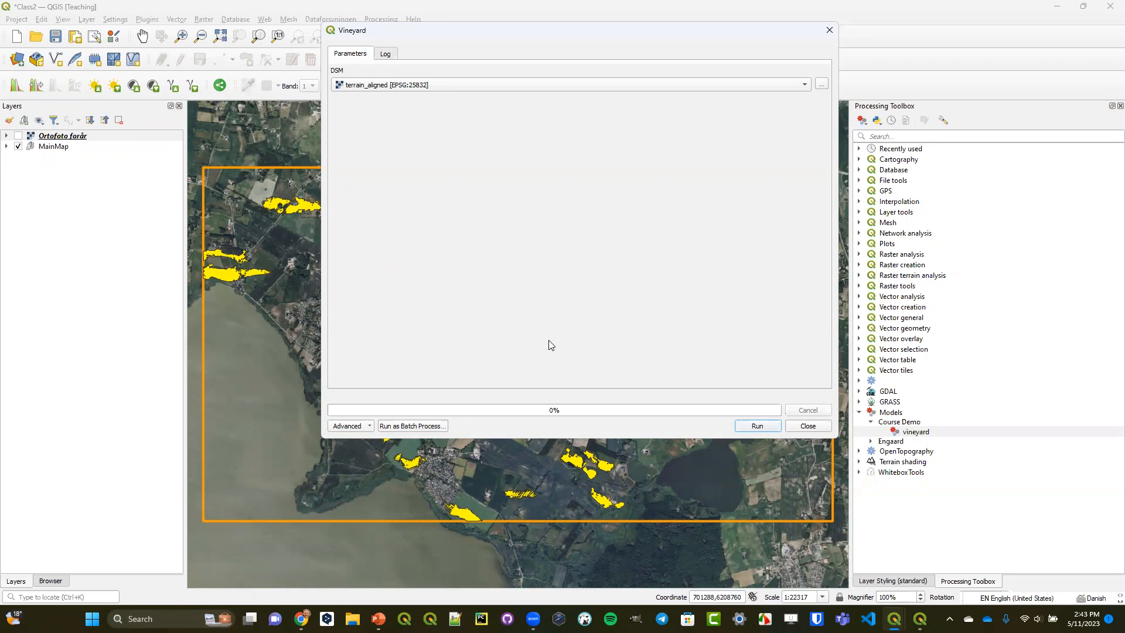
pyautogui.click(756, 425)
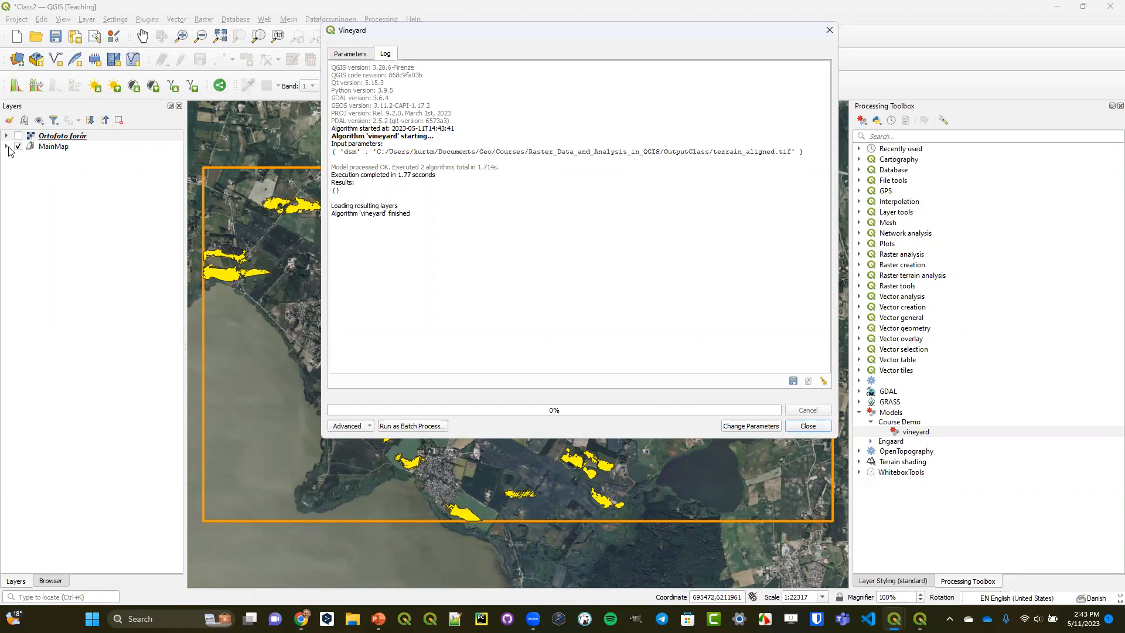
# - Expand the MainMap group, close the model's run dialog and check the layer list for new slope or aspect outputs
pyautogui.click(7, 147)
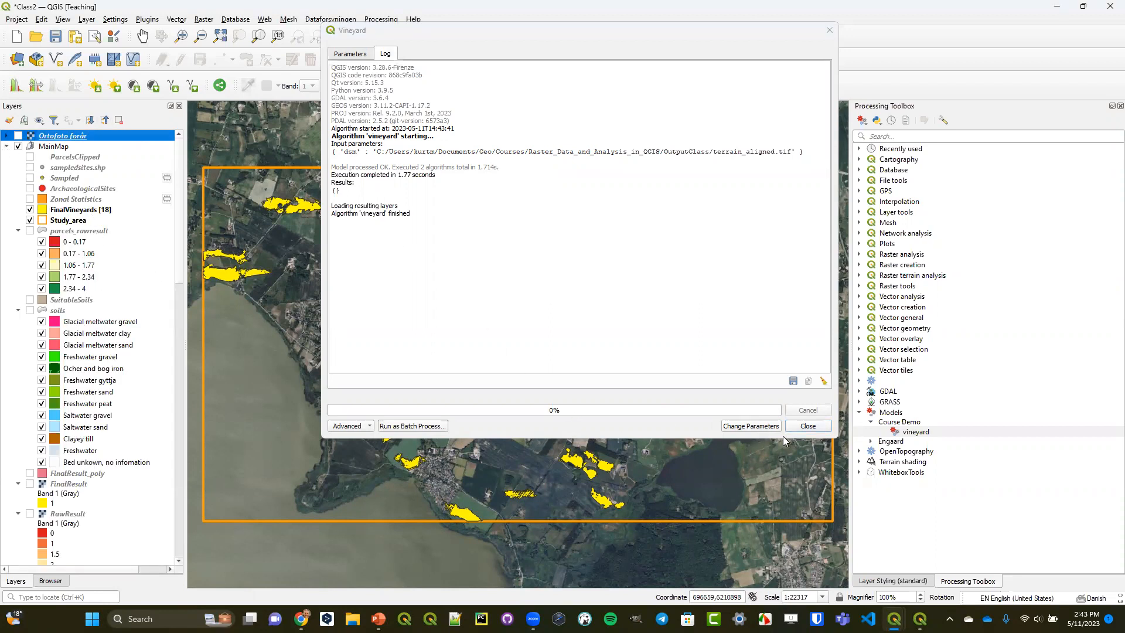
pyautogui.click(808, 427)
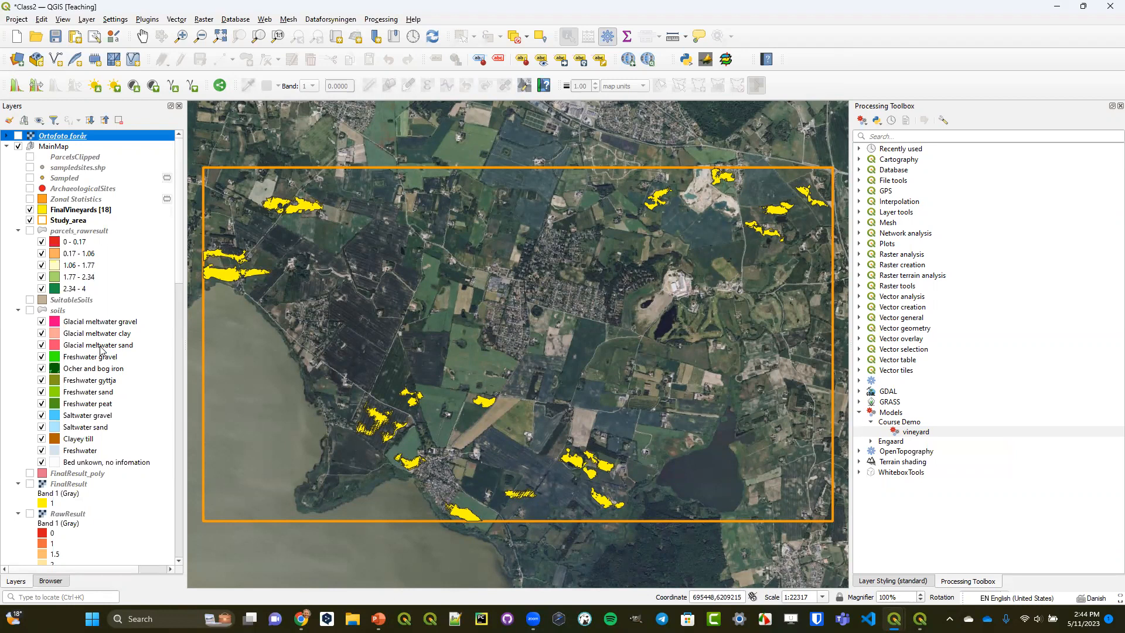
pyautogui.scroll(-10, 101, 350)
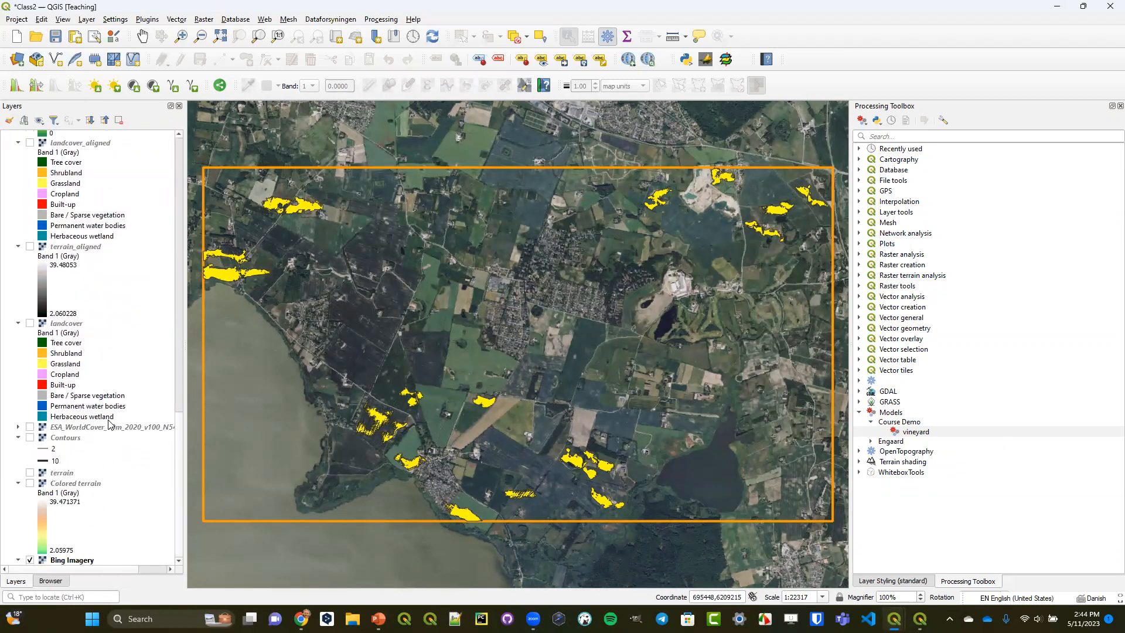
pyautogui.scroll(7, 109, 423)
pyautogui.scroll(5, 109, 423)
pyautogui.scroll(1, 109, 424)
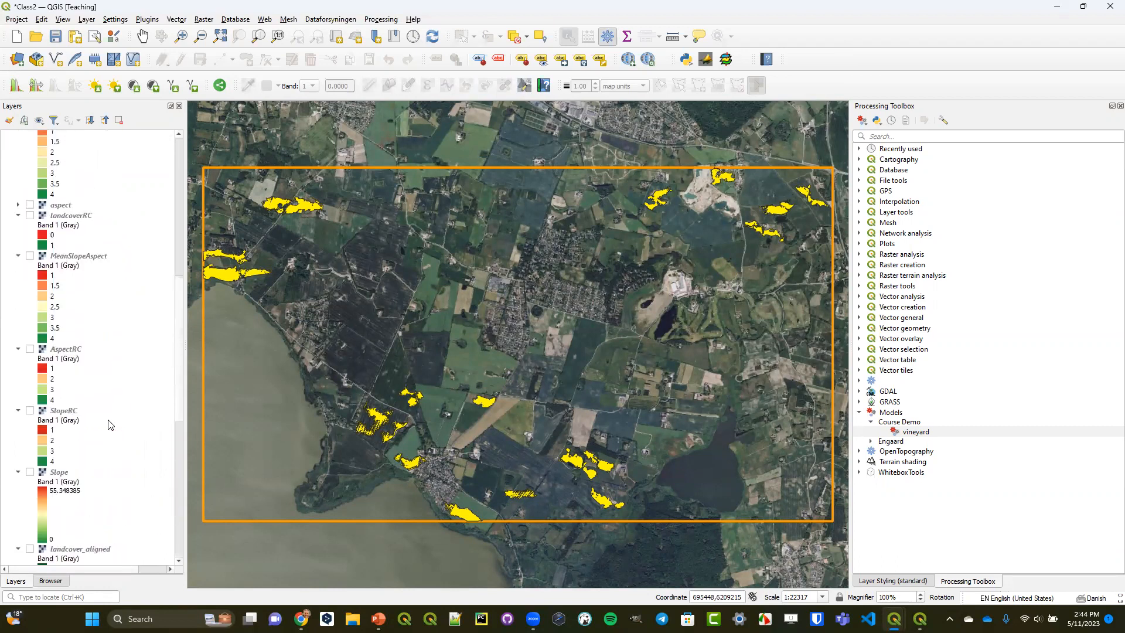
pyautogui.scroll(9, 109, 423)
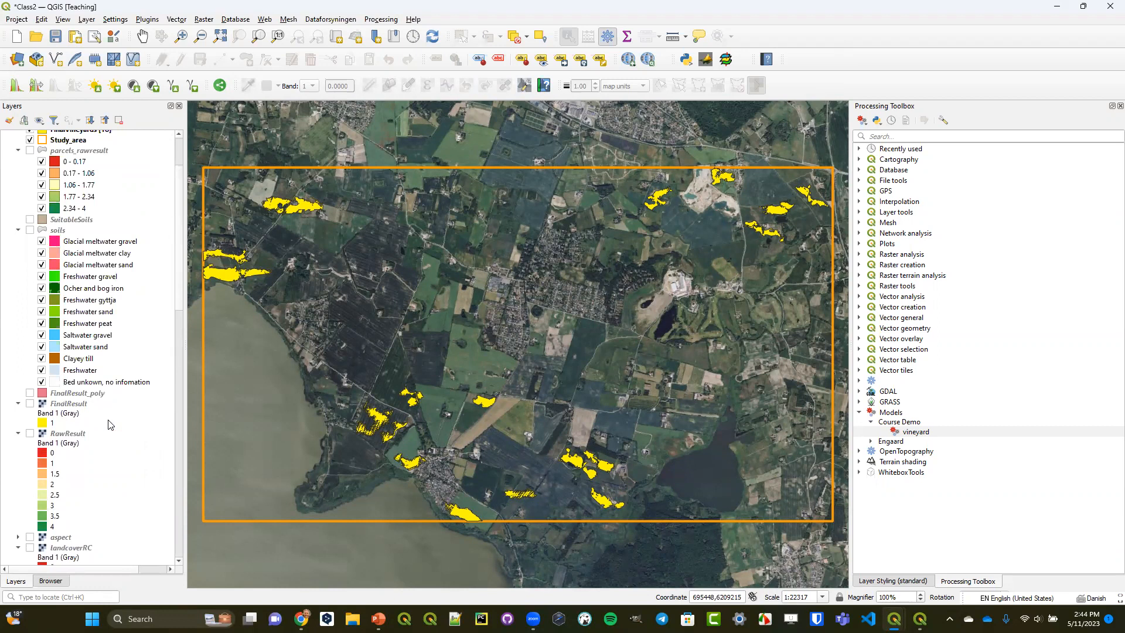
pyautogui.scroll(3, 109, 423)
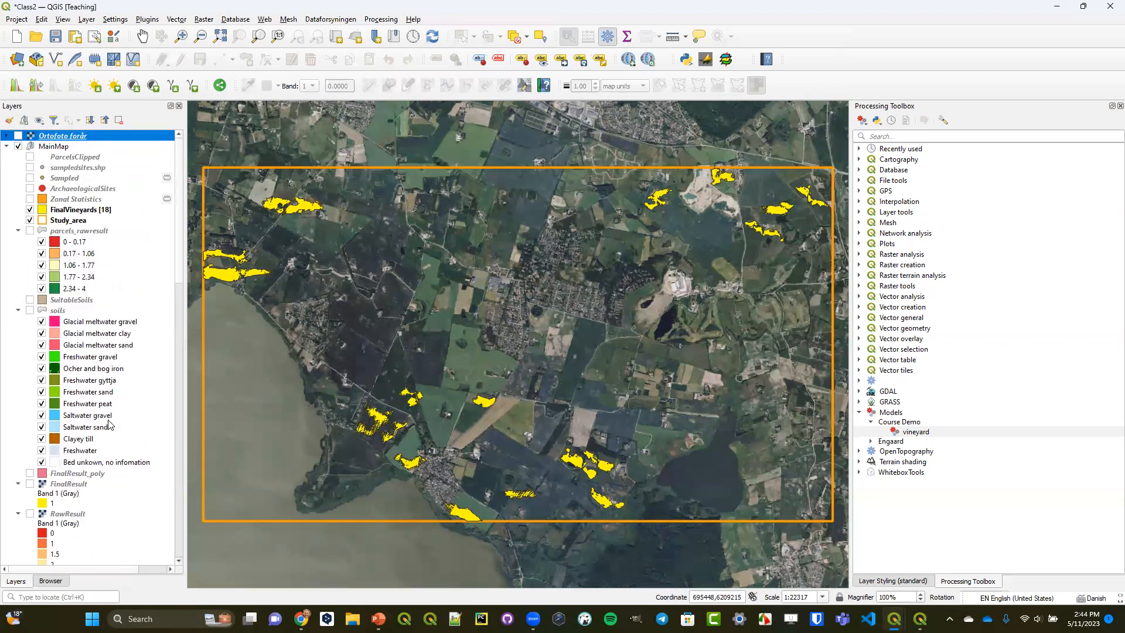
# - Reopen the vineyard model for editing and define the Aspect algorithm's result as a final output named "Aspect"
pyautogui.rightClick(916, 436)
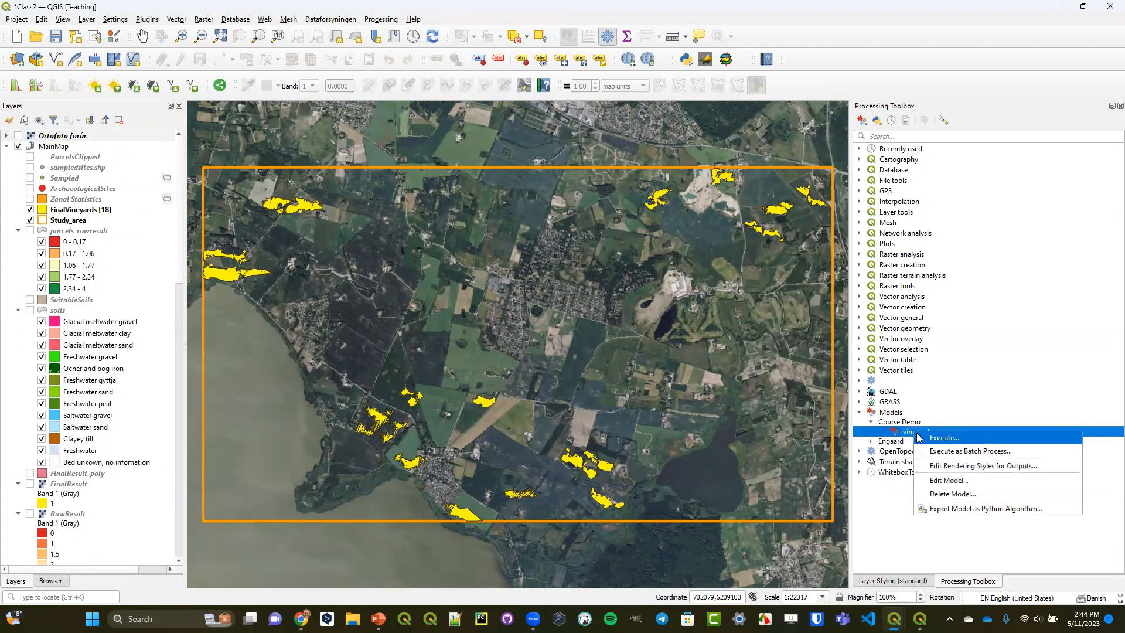
pyautogui.click(928, 481)
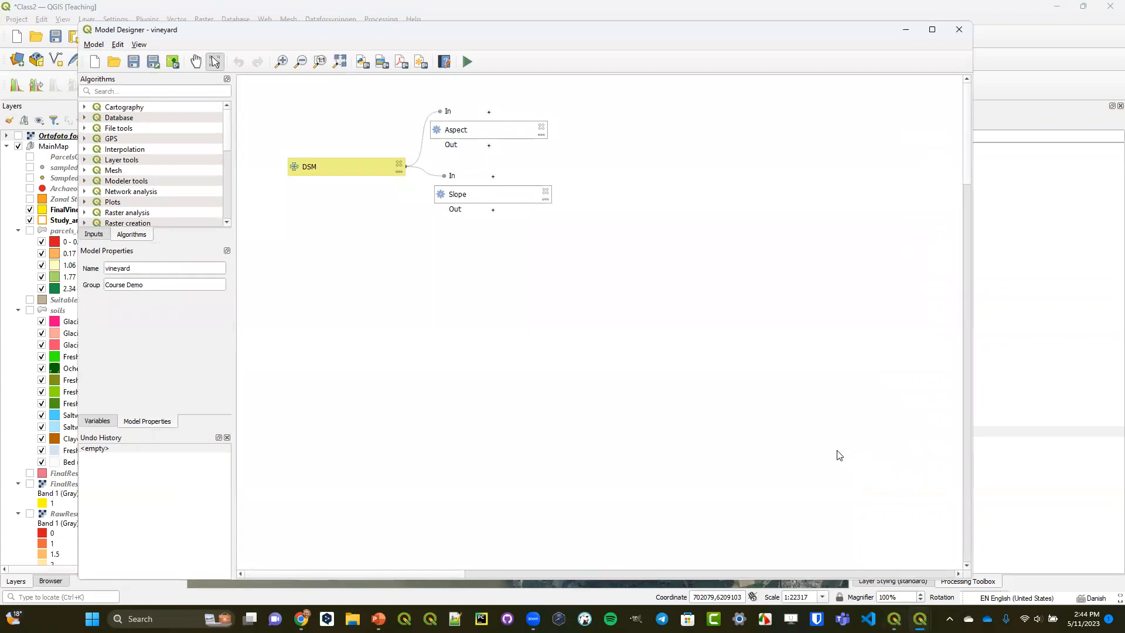
pyautogui.click(474, 127)
pyautogui.doubleClick(473, 126)
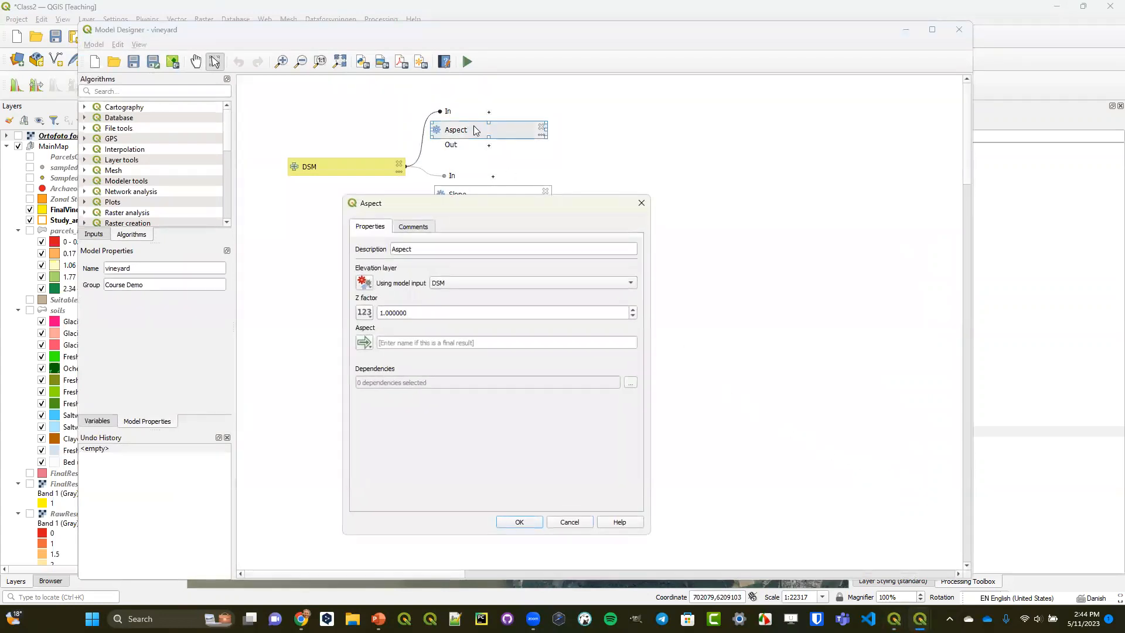
pyautogui.click(441, 341)
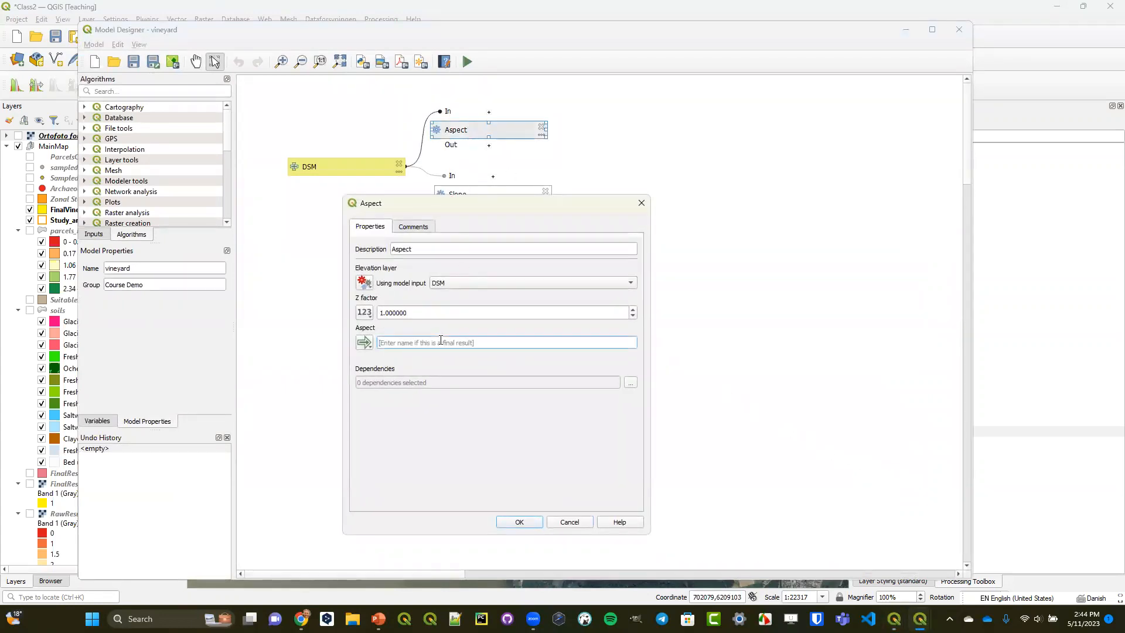
pyautogui.write('As')
pyautogui.write('pect')
pyautogui.click(526, 521)
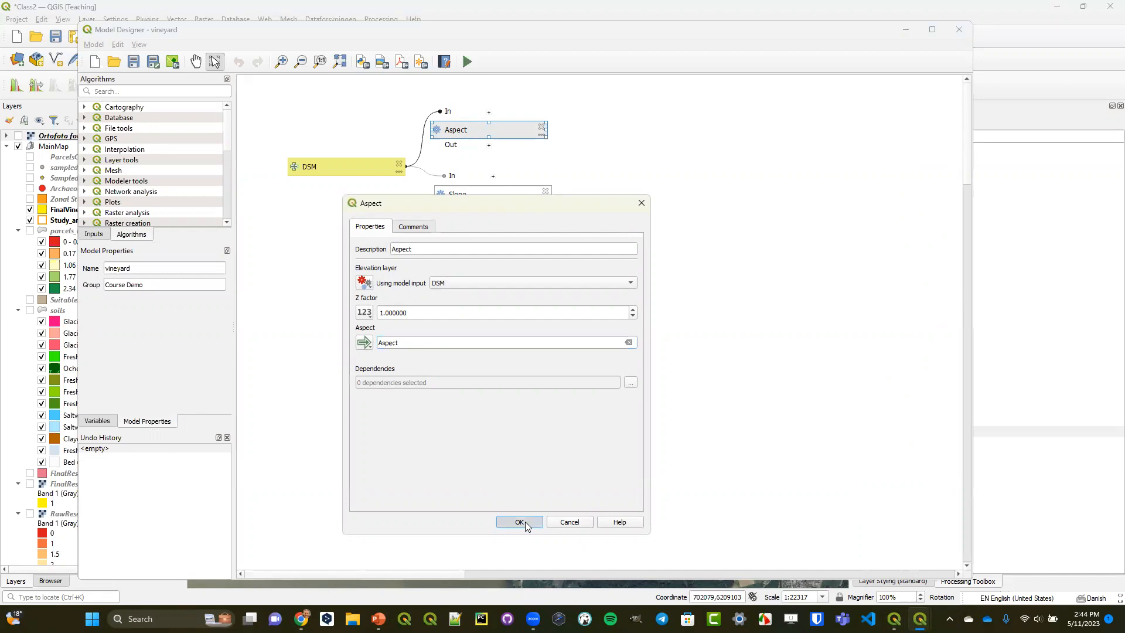
# - Place the Aspect output box to the right of the Aspect algorithm and save the model
pyautogui.moveTo(615, 161); pyautogui.dragTo(685, 176)
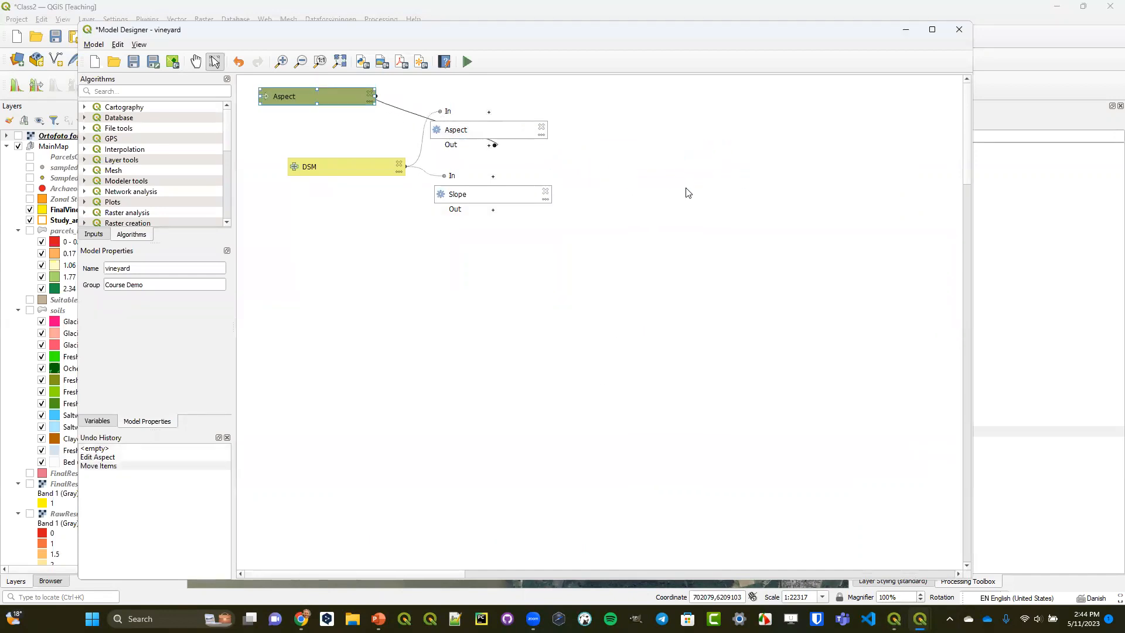
pyautogui.moveTo(371, 99); pyautogui.dragTo(698, 160)
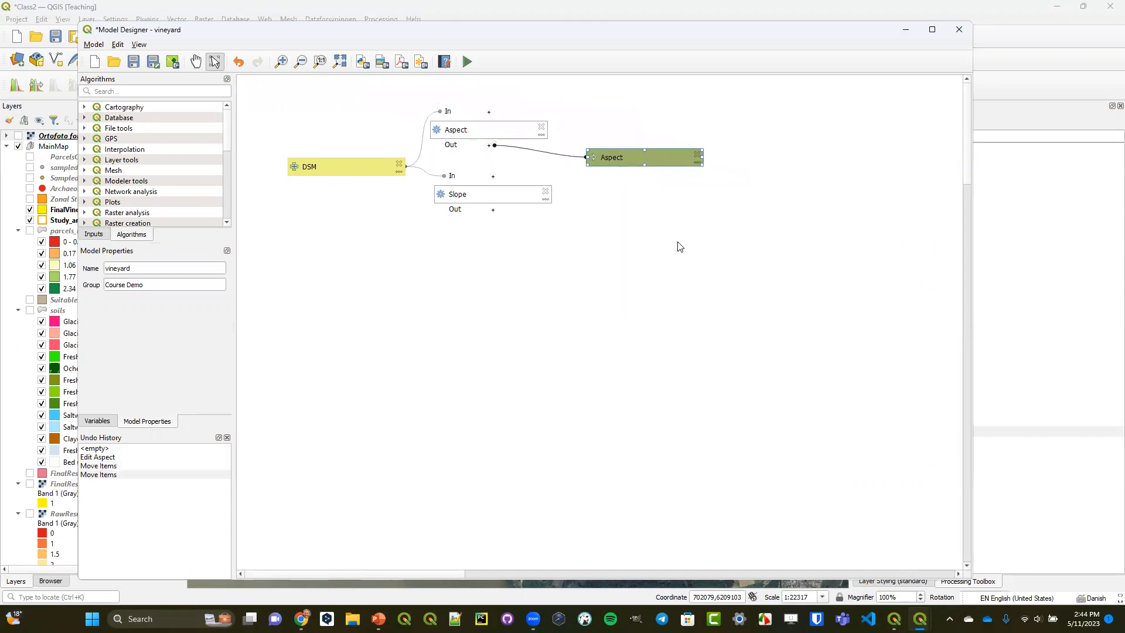
pyautogui.click(135, 64)
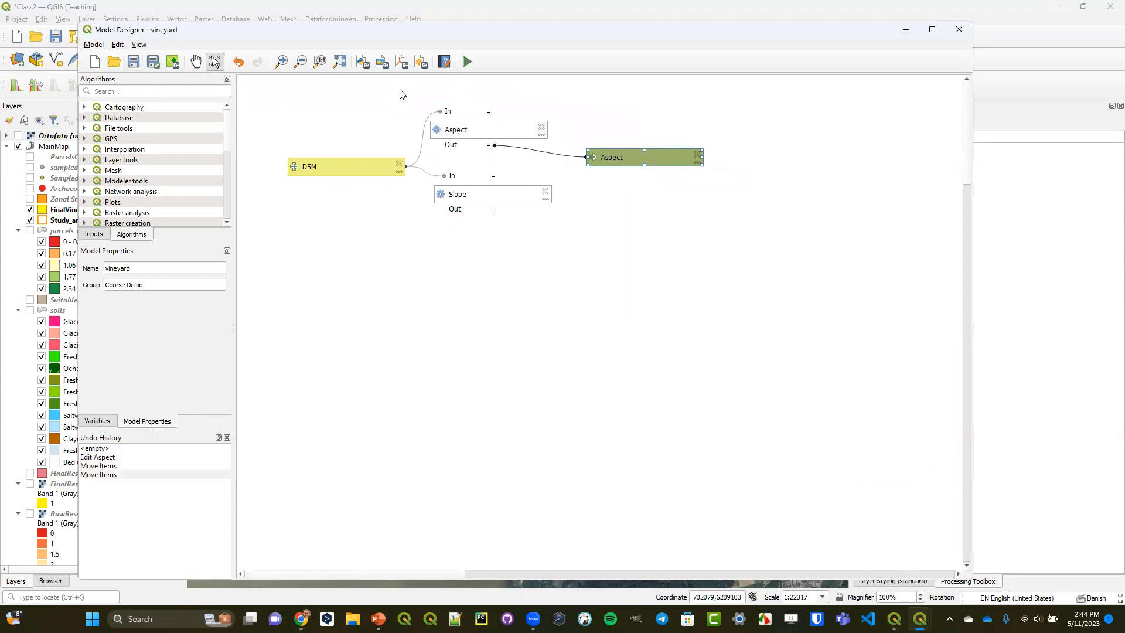
# - Run the edited model from the designer with terrain_aligned as the DSM and a temporary Aspect output, then close the run dialog
pyautogui.click(468, 63)
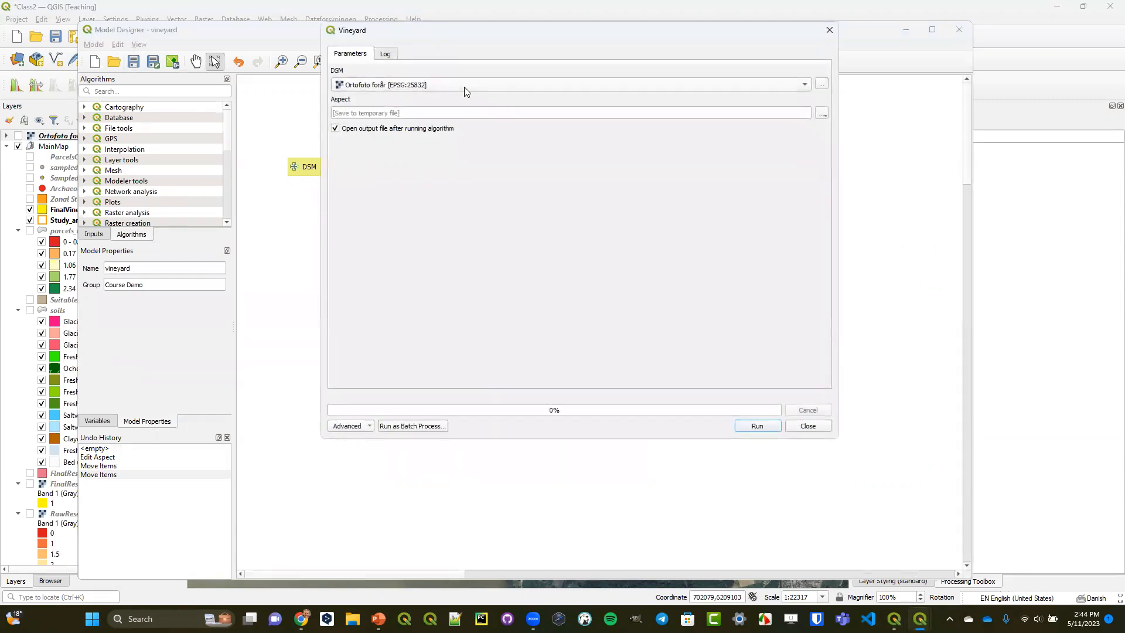
pyautogui.click(397, 84)
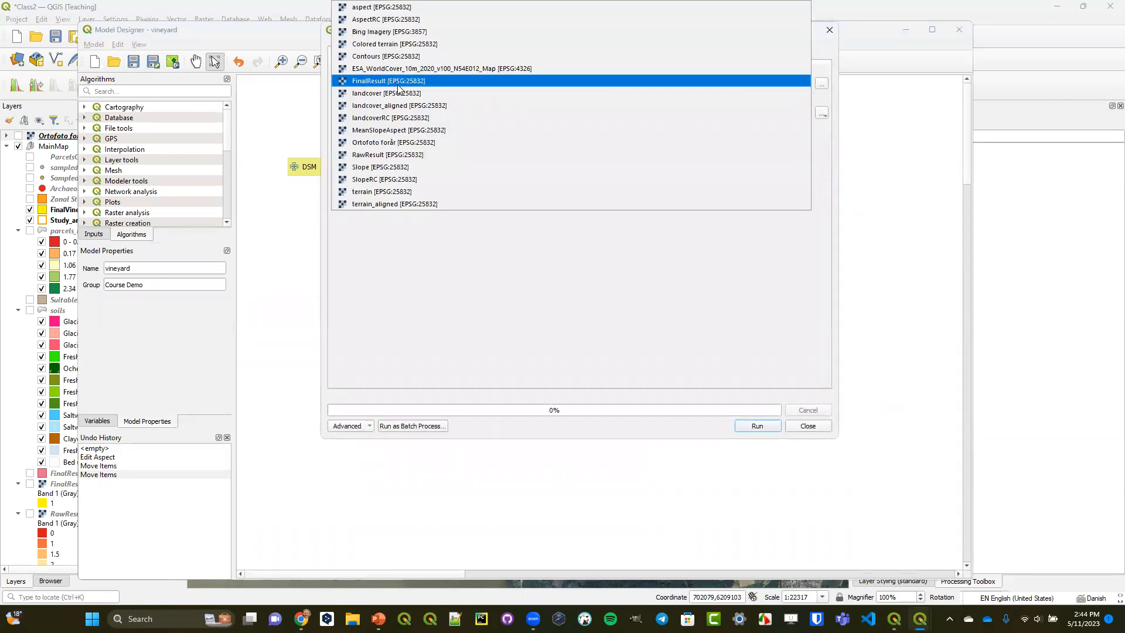
pyautogui.click(413, 209)
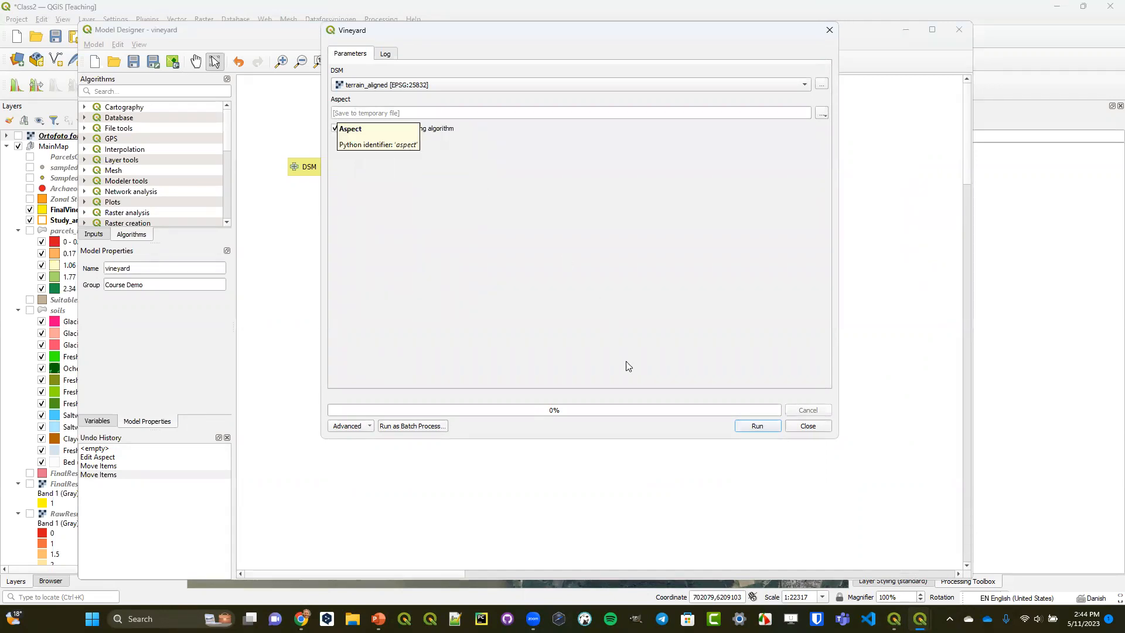
pyautogui.click(757, 427)
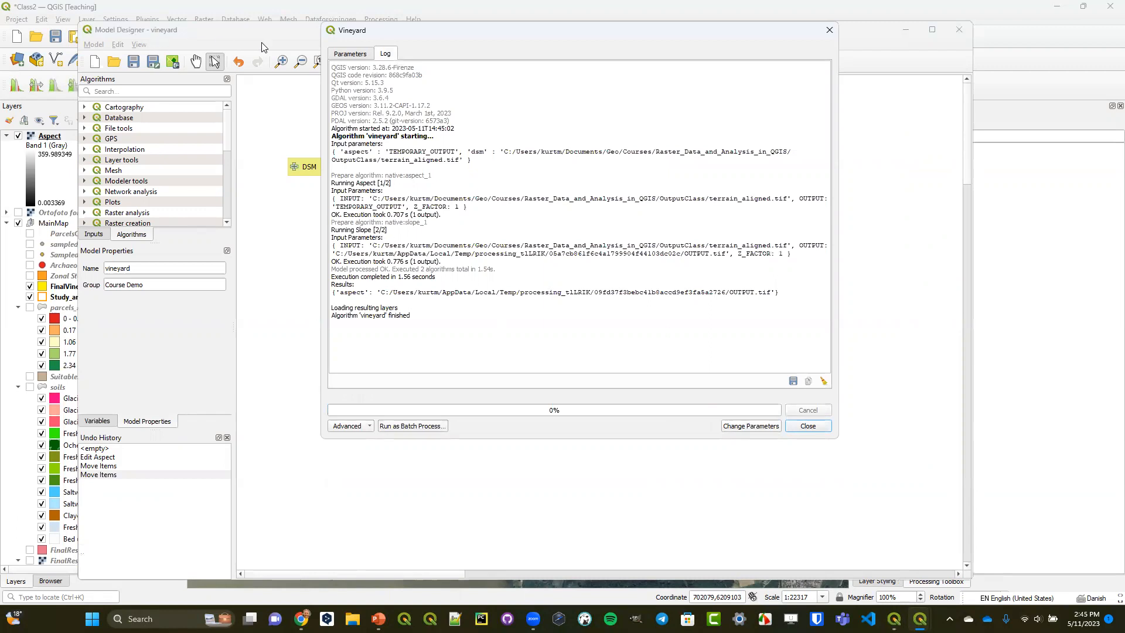
pyautogui.click(829, 31)
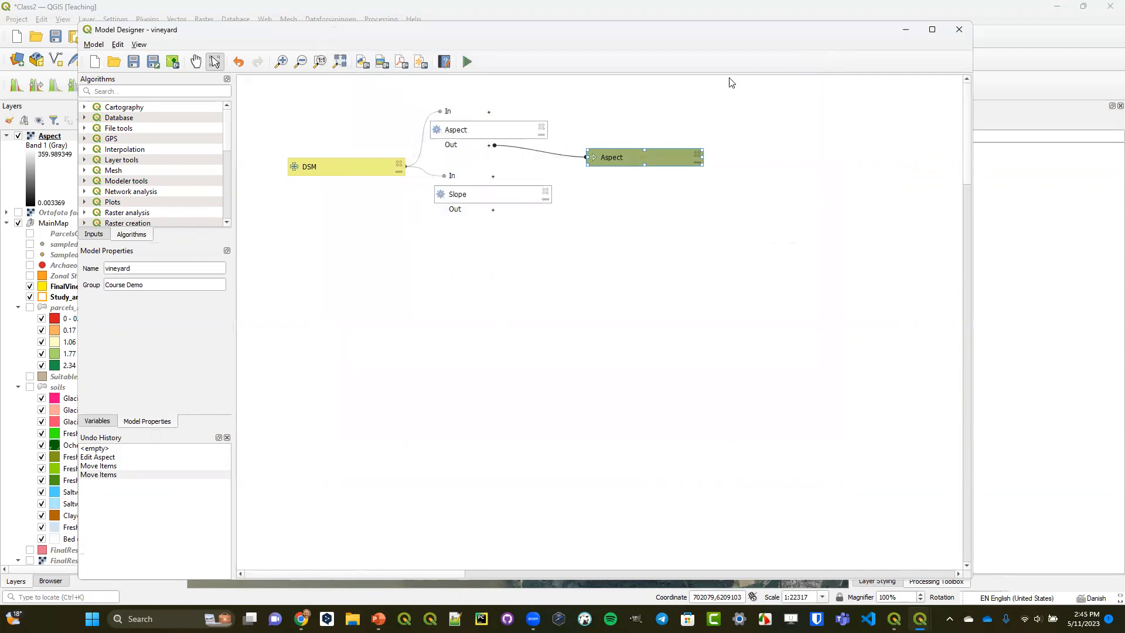
# - Define the Slope algorithm's result as a final output named "Slope" and place its box below the Aspect output
pyautogui.doubleClick(469, 201)
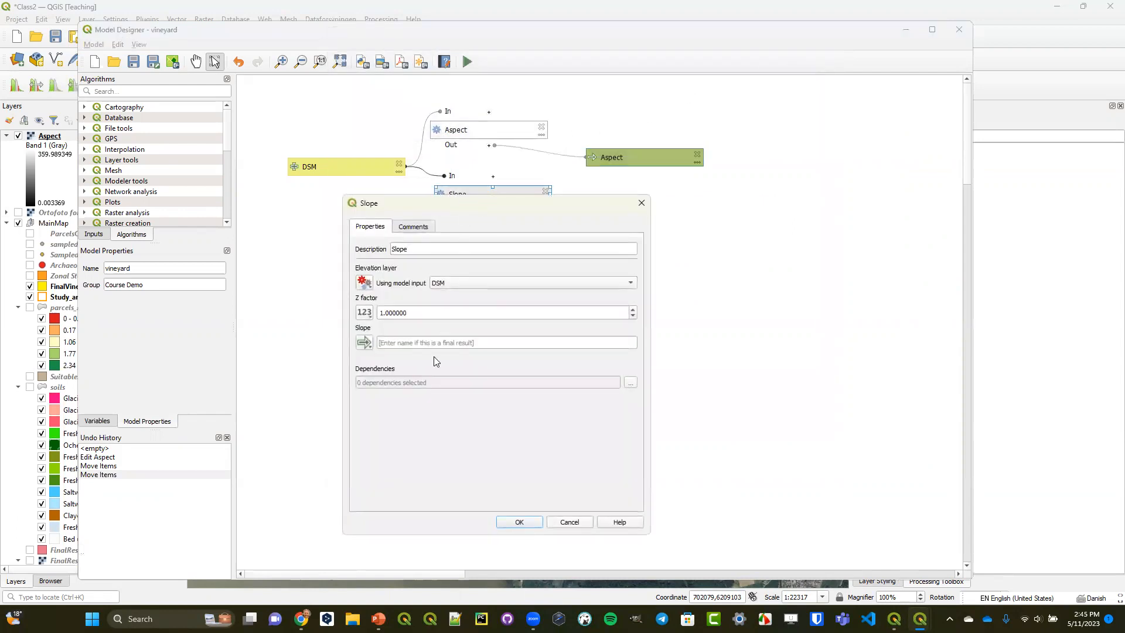
pyautogui.write('Slope')
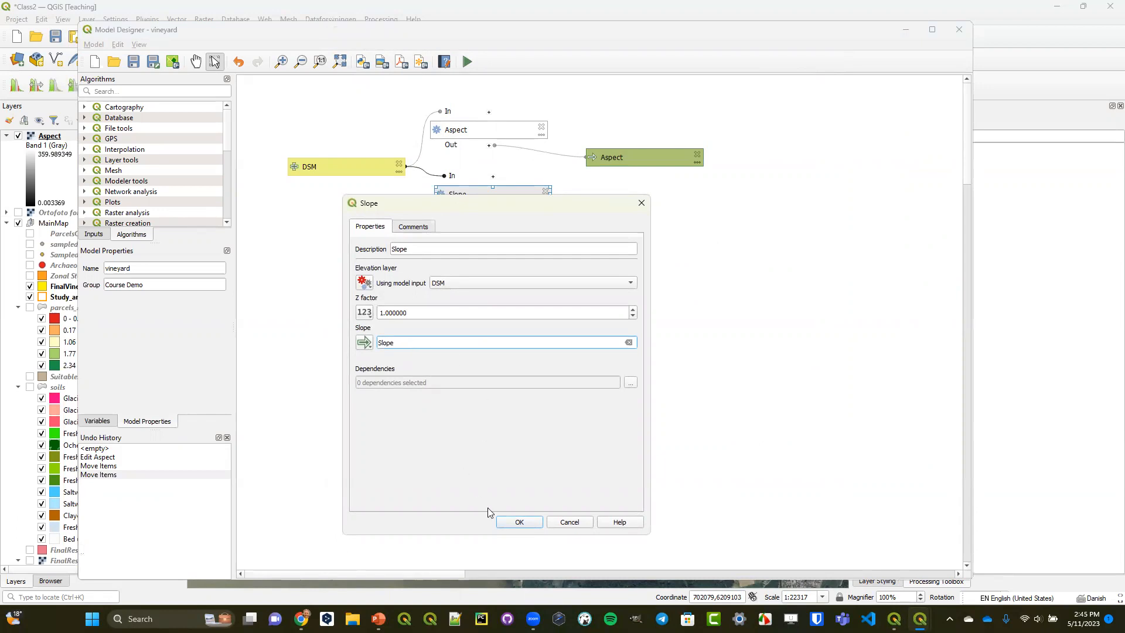
pyautogui.click(519, 527)
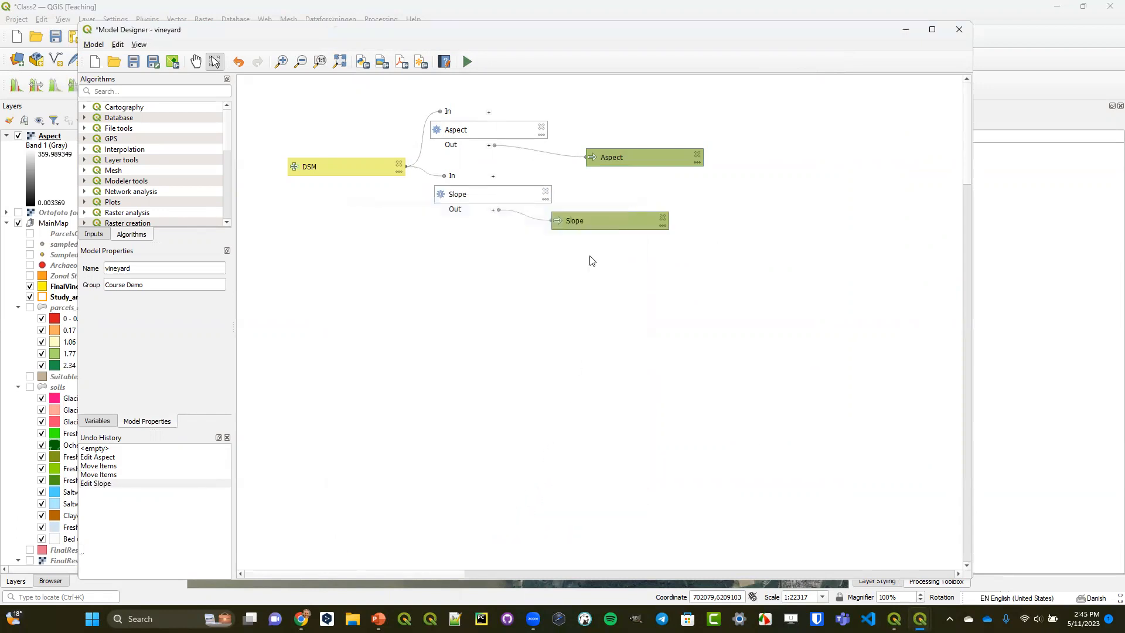
pyautogui.moveTo(596, 223); pyautogui.dragTo(681, 228)
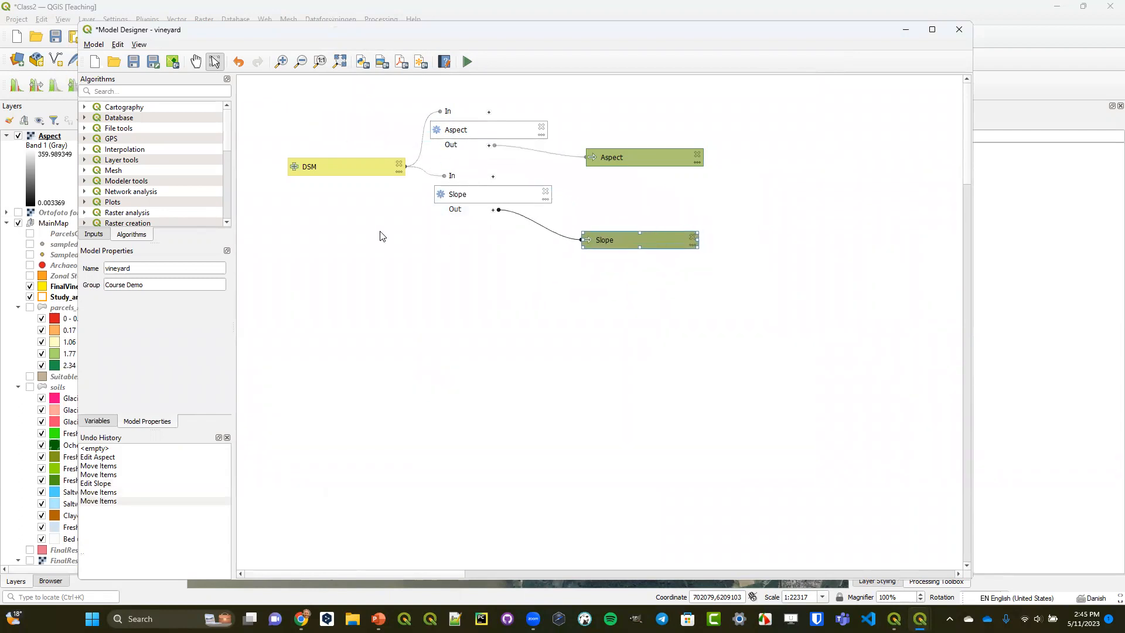
pyautogui.click(128, 87)
pyautogui.write('calc')
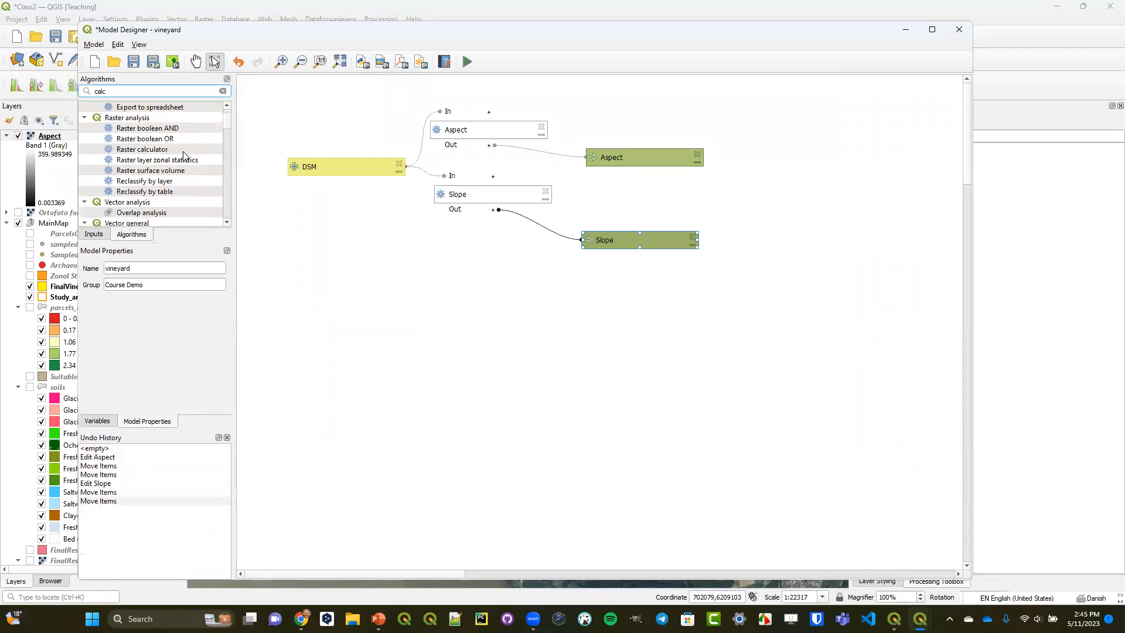
pyautogui.click(162, 152)
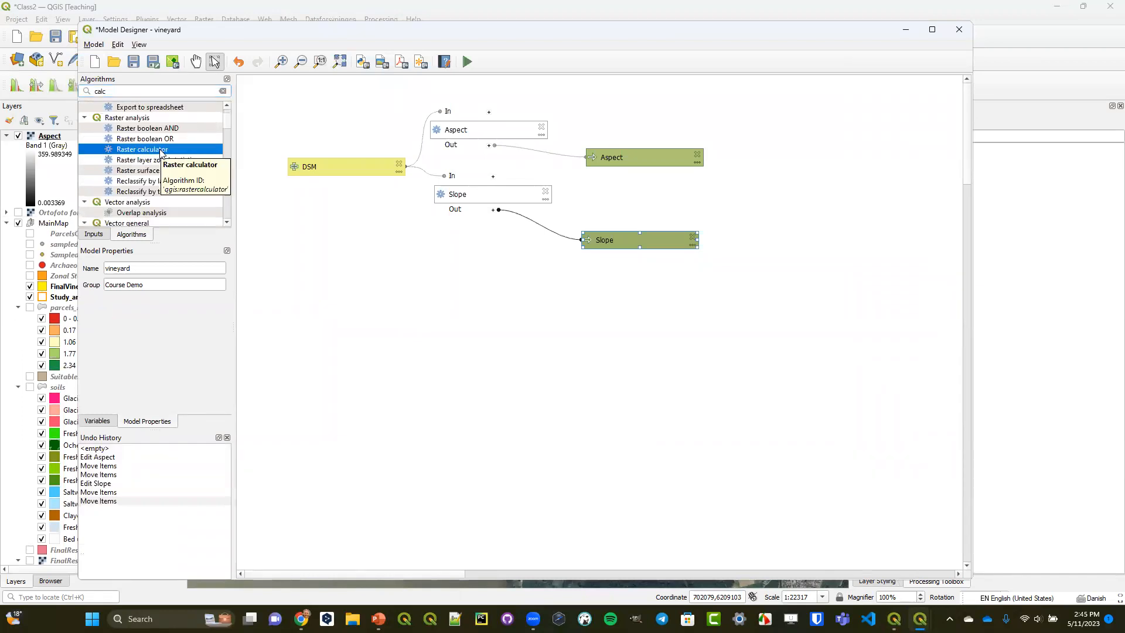
pyautogui.moveTo(161, 151)
pyautogui.mouseDown()
pyautogui.moveTo(530, 241)
pyautogui.moveTo(804, 209)
pyautogui.moveTo(781, 262)
pyautogui.moveTo(309, 193)
pyautogui.moveTo(164, 154)
pyautogui.mouseUp()
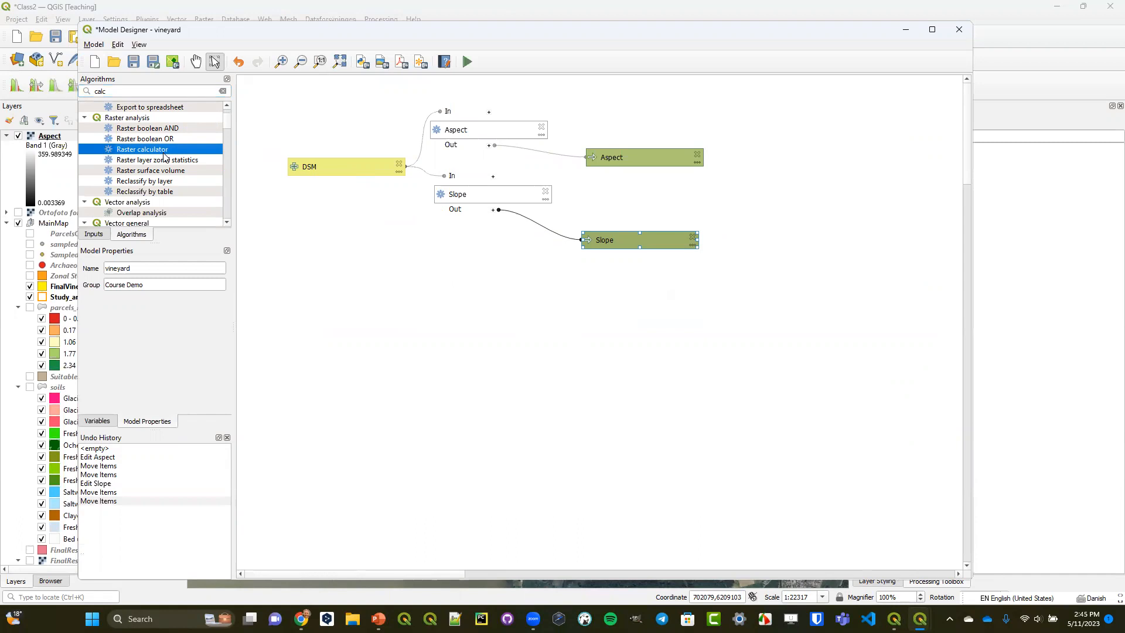
# - Find the Reclassify by table algorithm by searching for "reclas" and add it to the model beside the Slope output
pyautogui.doubleClick(125, 90)
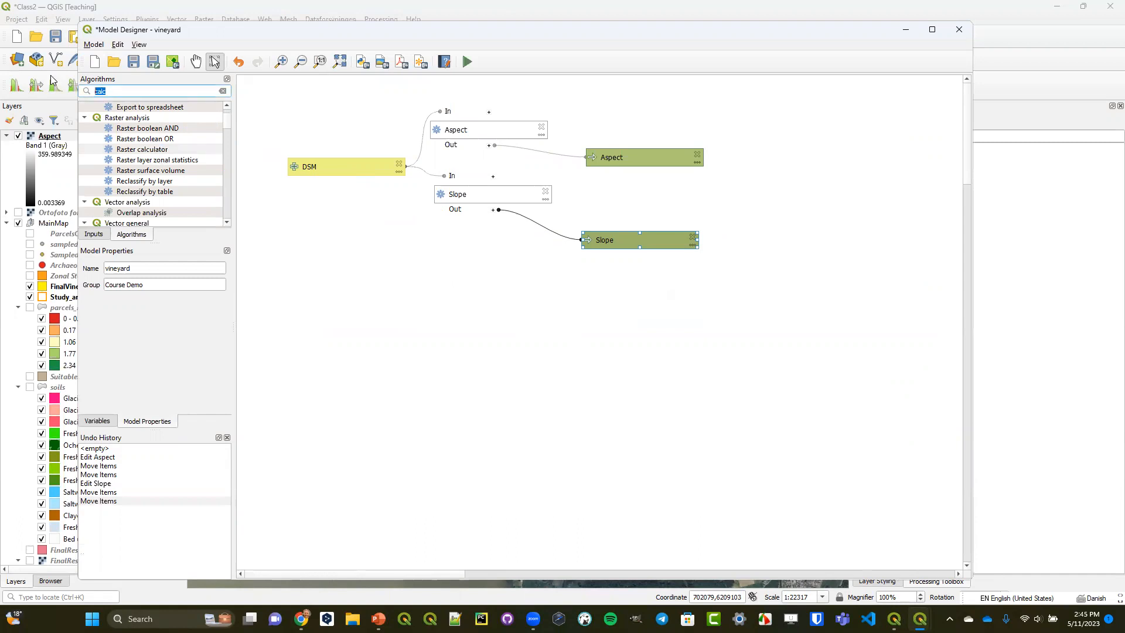
pyautogui.write('reclas')
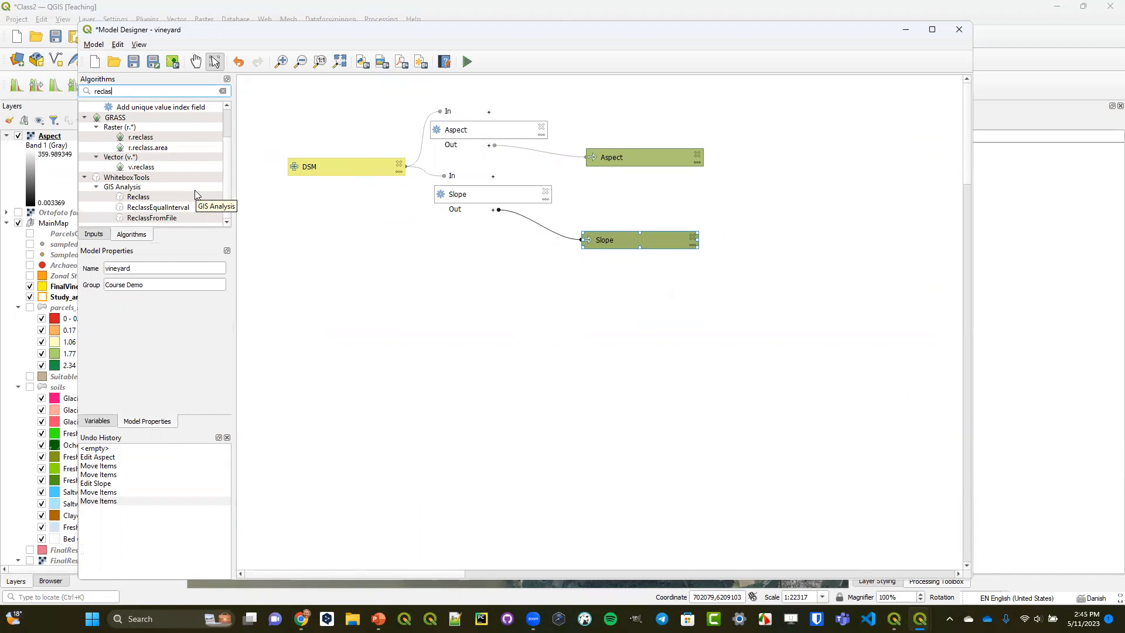
pyautogui.scroll(2, 196, 195)
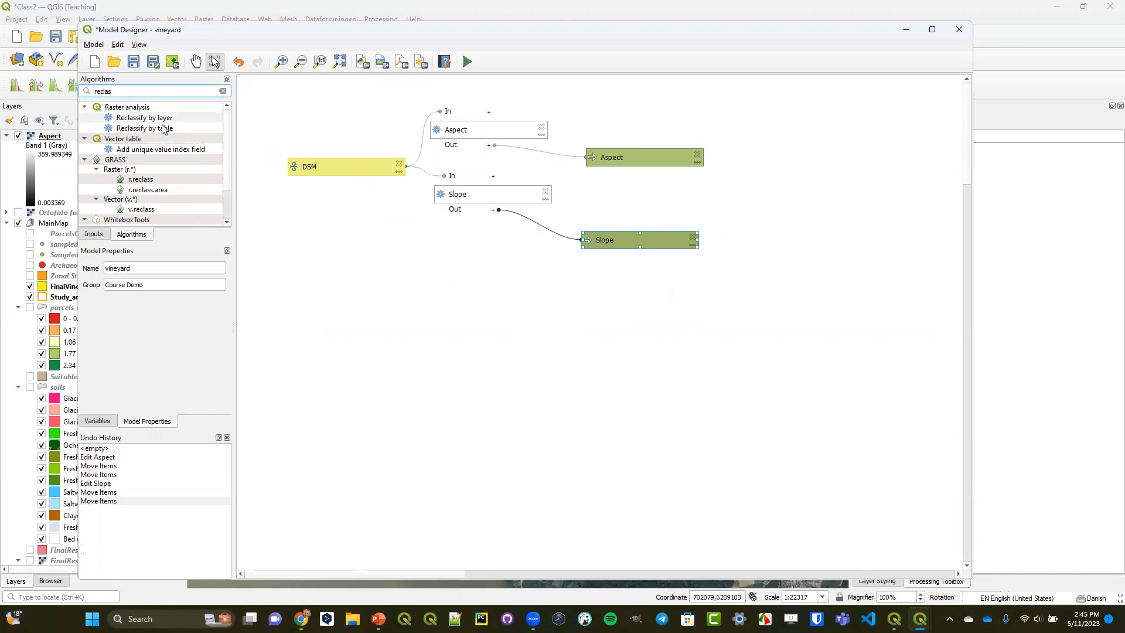
pyautogui.click(144, 129)
pyautogui.moveTo(143, 131); pyautogui.dragTo(758, 231)
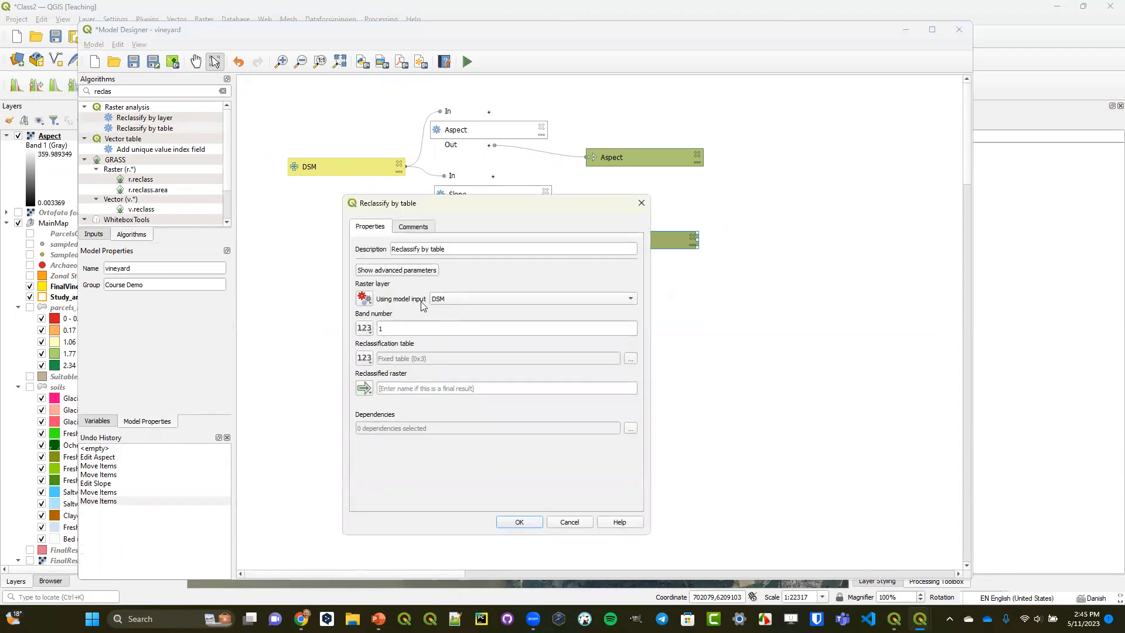
# - Set the reclassification's raster layer to the algorithm output "Slope" from algorithm "Slope"
pyautogui.click(454, 300)
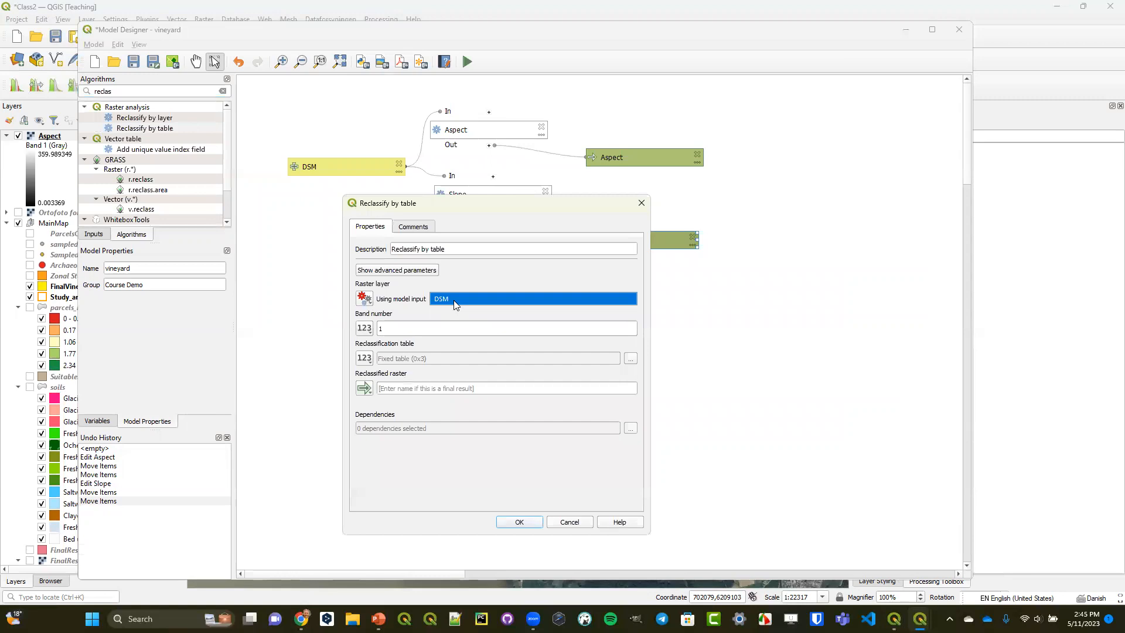
pyautogui.click(363, 299)
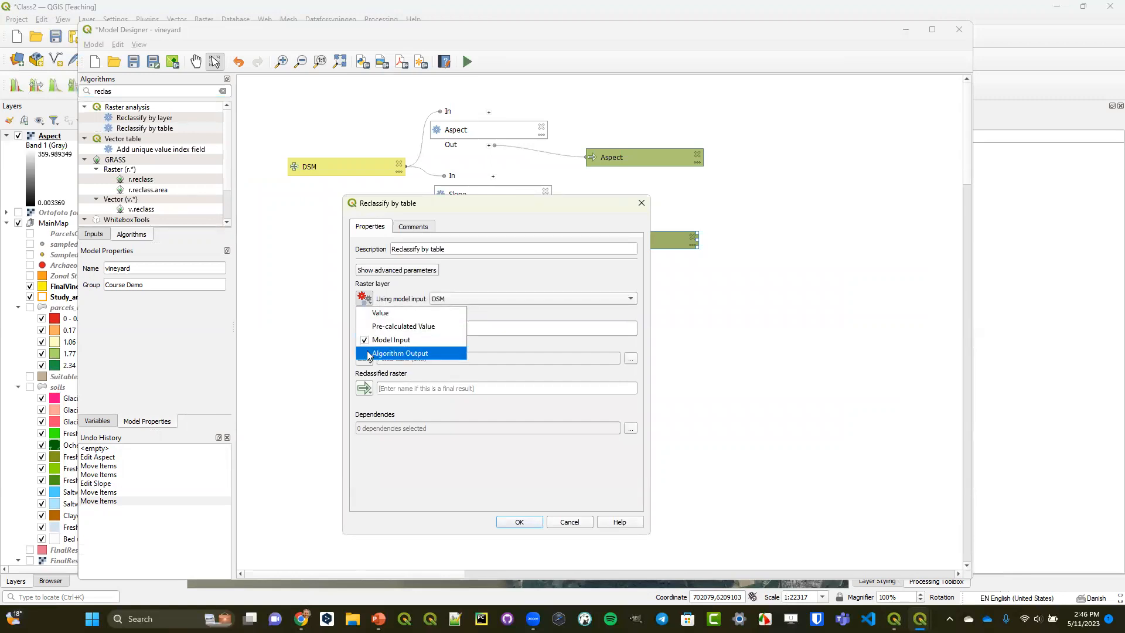
pyautogui.click(414, 353)
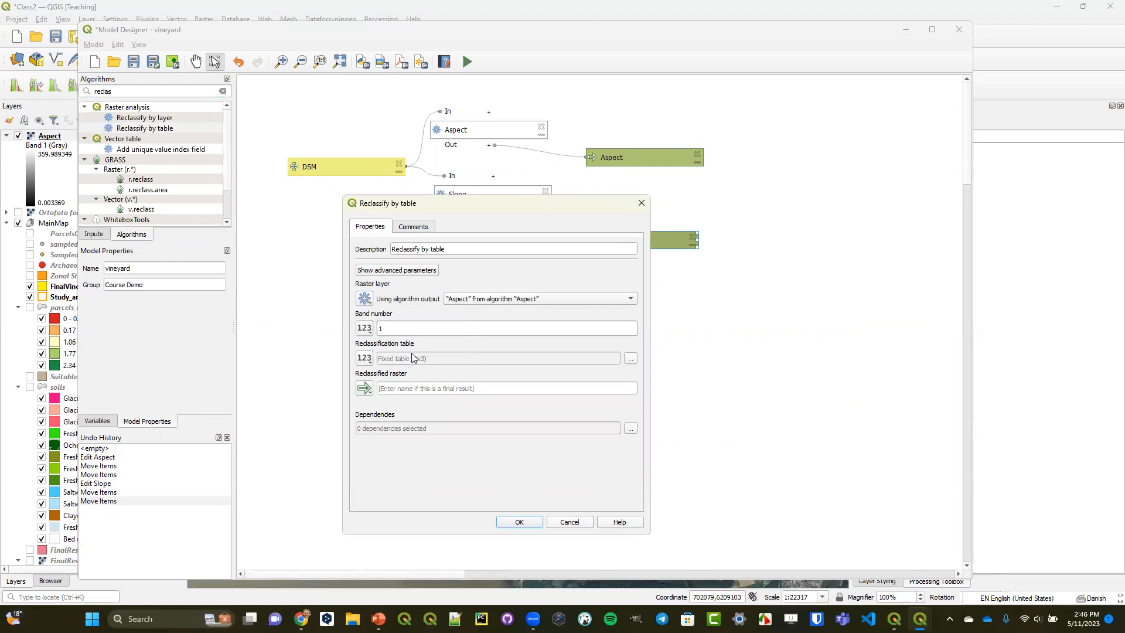
pyautogui.click(493, 300)
pyautogui.click(488, 309)
# - Open the reclassification table and add seven empty rows
pyautogui.click(630, 358)
pyautogui.click(606, 267)
pyautogui.click(609, 262)
pyautogui.click(609, 263)
pyautogui.click(609, 263)
pyautogui.click(609, 262)
pyautogui.click(609, 262)
pyautogui.click(609, 262)
# - Fill the table's first row with minimum 0, maximum 1 and value 1
pyautogui.click(393, 283)
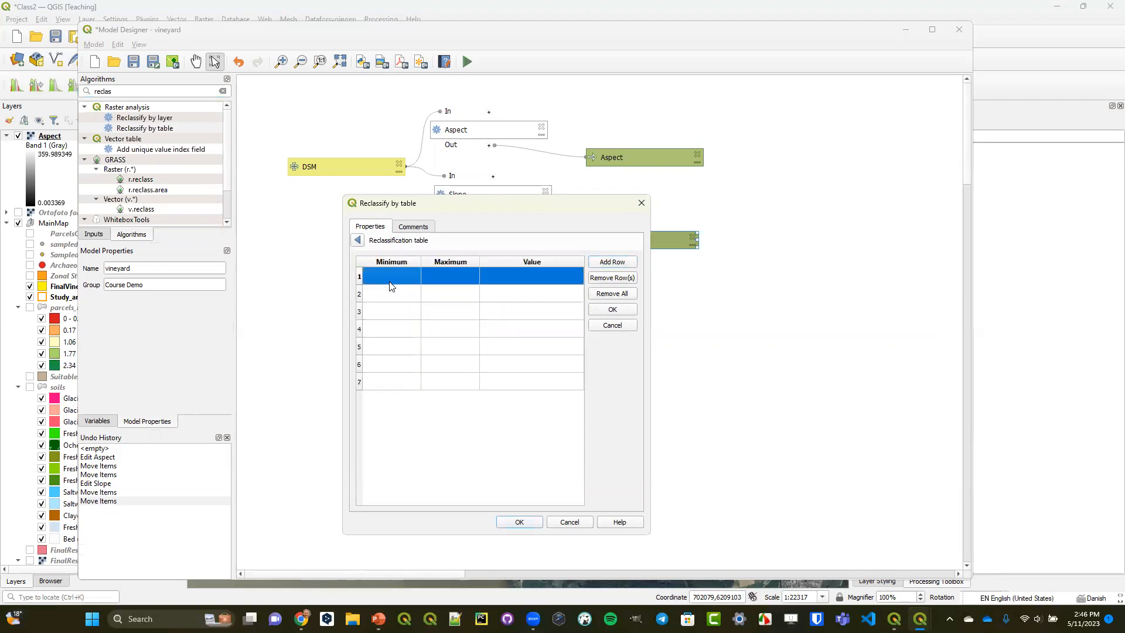
pyautogui.write('0')
pyautogui.click(446, 282)
pyautogui.doubleClick(446, 281)
pyautogui.write('1')
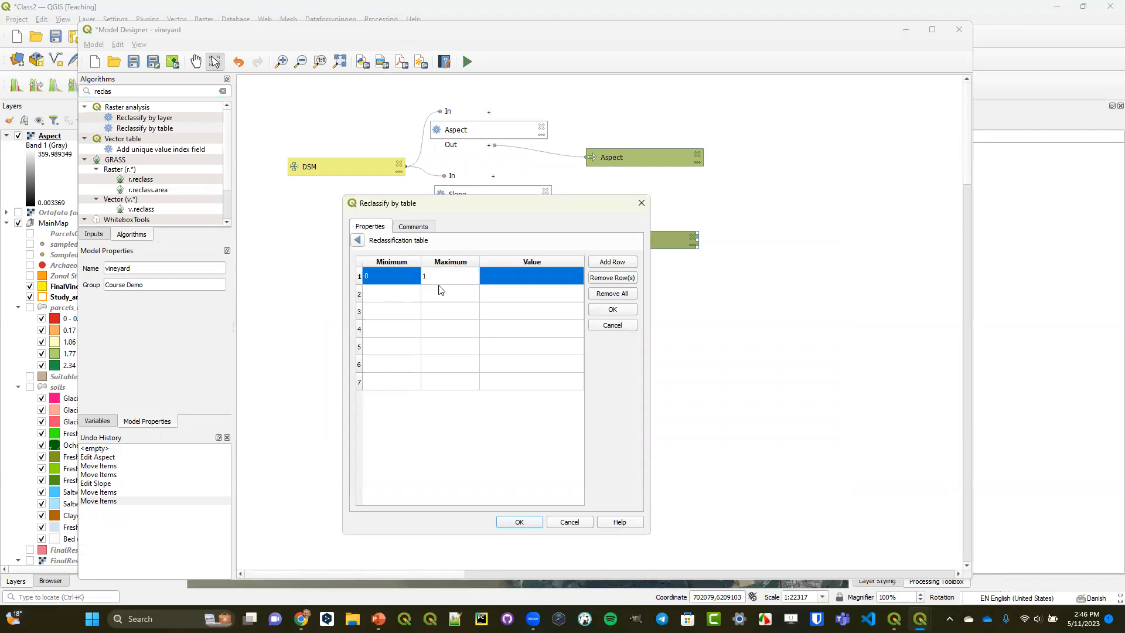
pyautogui.click(516, 280)
pyautogui.write('1')
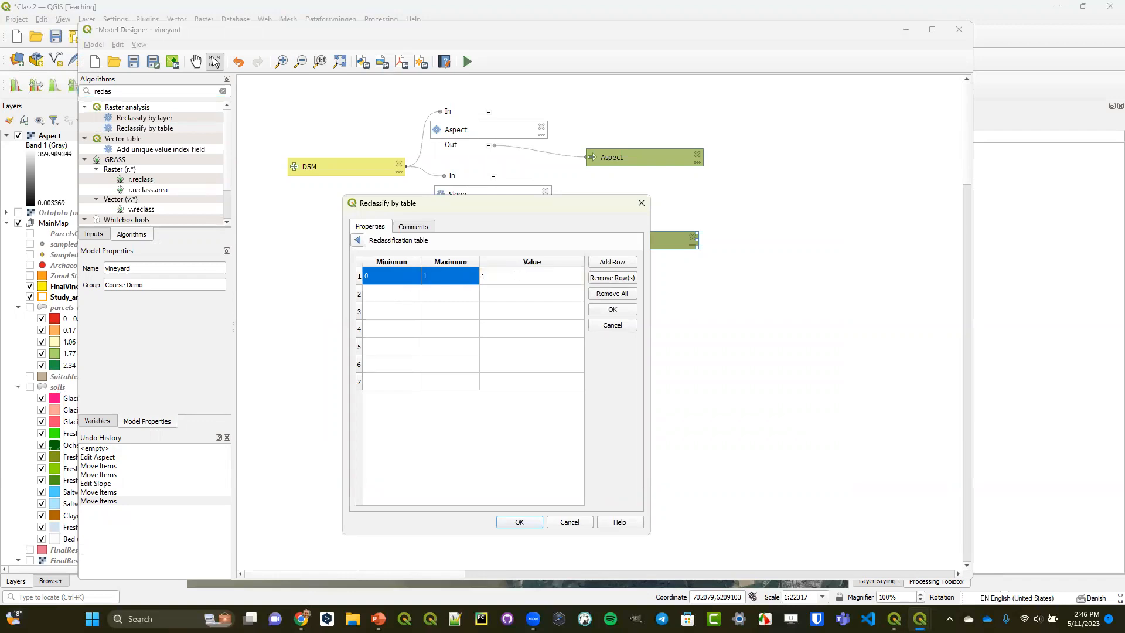
# - Fill the second row with minimum 1, maximum 3 and value 2
pyautogui.click(385, 299)
pyautogui.write('1')
pyautogui.click(450, 301)
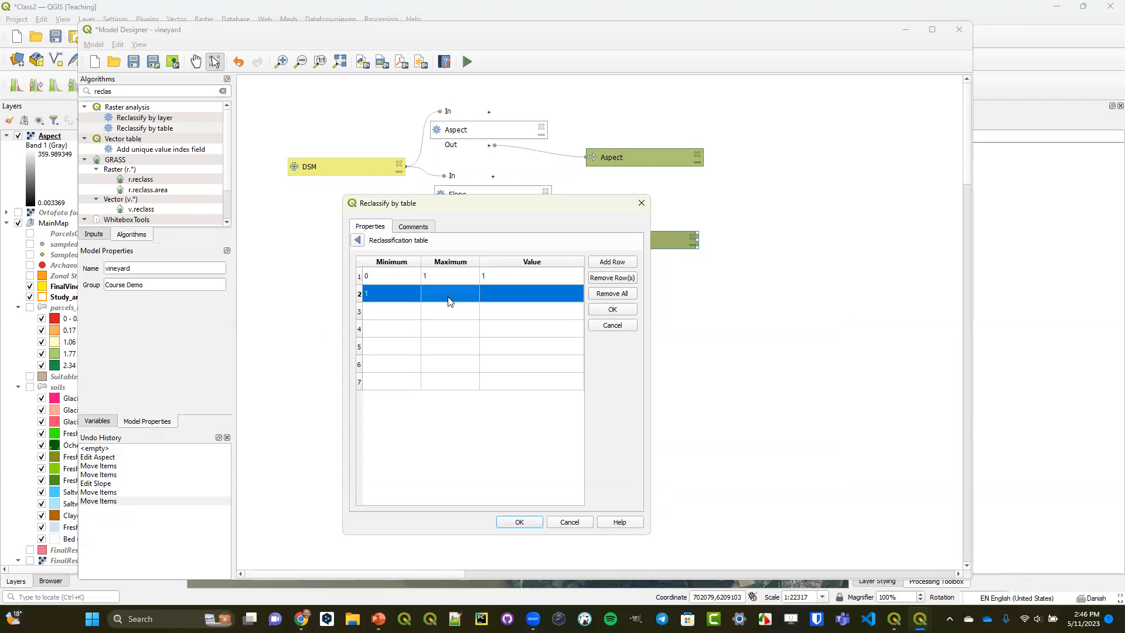
pyautogui.write('3')
pyautogui.click(502, 292)
pyautogui.write('2')
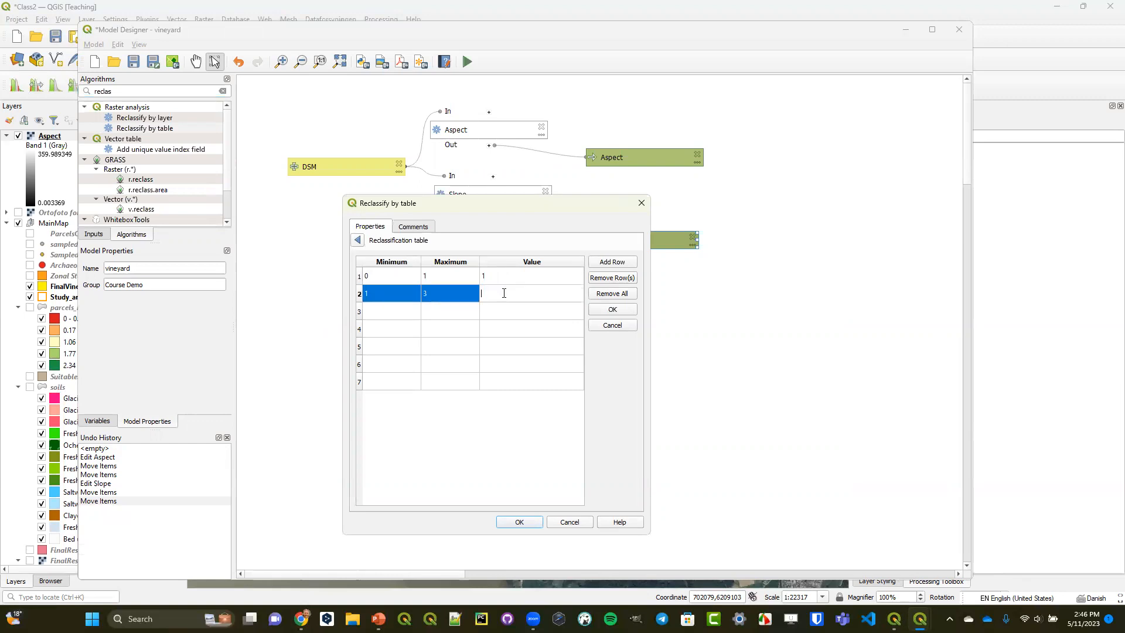
# - Fill the third row with minimum 3, maximum 6 and value 3
pyautogui.doubleClick(385, 309)
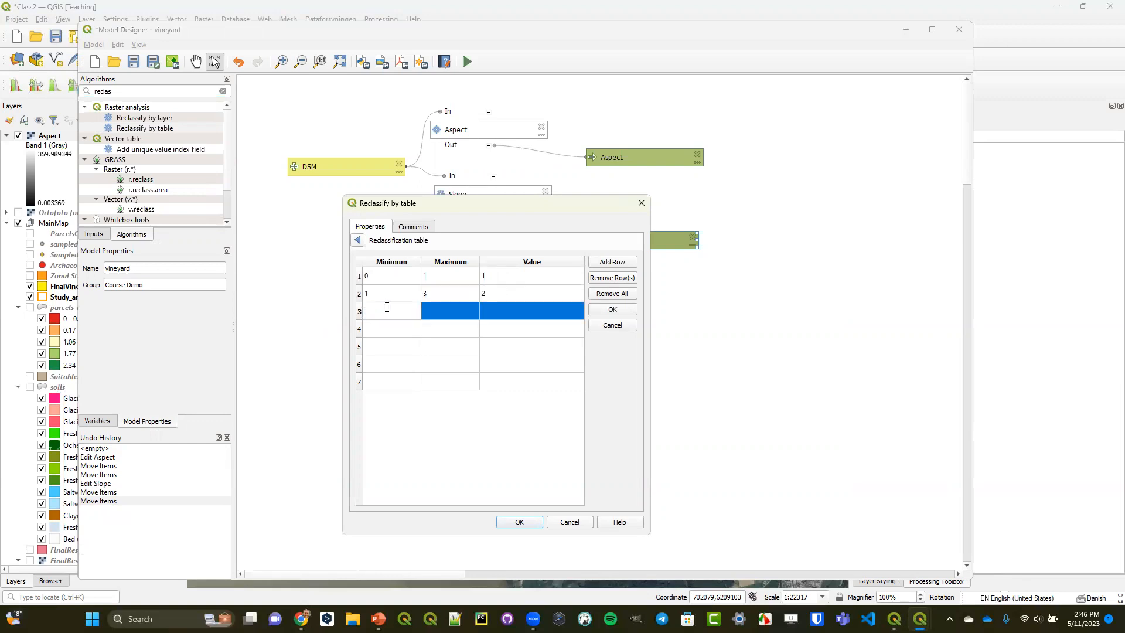
pyautogui.write('3')
pyautogui.doubleClick(444, 307)
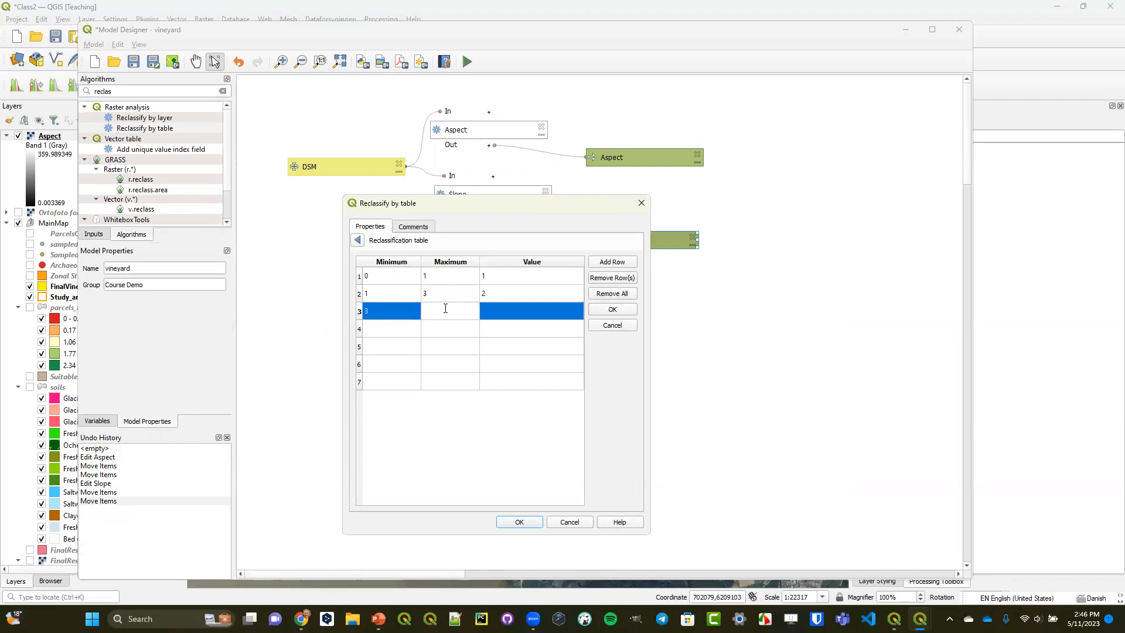
pyautogui.write('6')
pyautogui.doubleClick(499, 316)
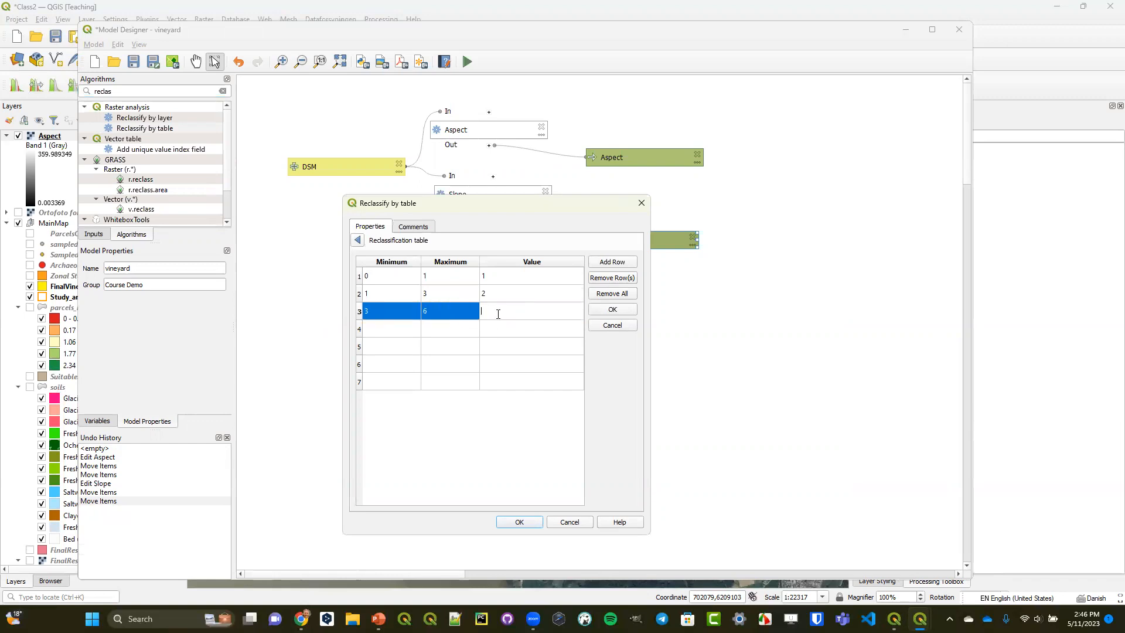
pyautogui.write('3')
# - Fill the fourth row with minimum 6, maximum 15 and value 4
pyautogui.doubleClick(385, 328)
pyautogui.write('6')
pyautogui.doubleClick(439, 330)
pyautogui.write('15')
pyautogui.doubleClick(497, 329)
pyautogui.write('4')
# - Fill the fifth row with minimum 15, maximum 20 and value 3
pyautogui.doubleClick(394, 344)
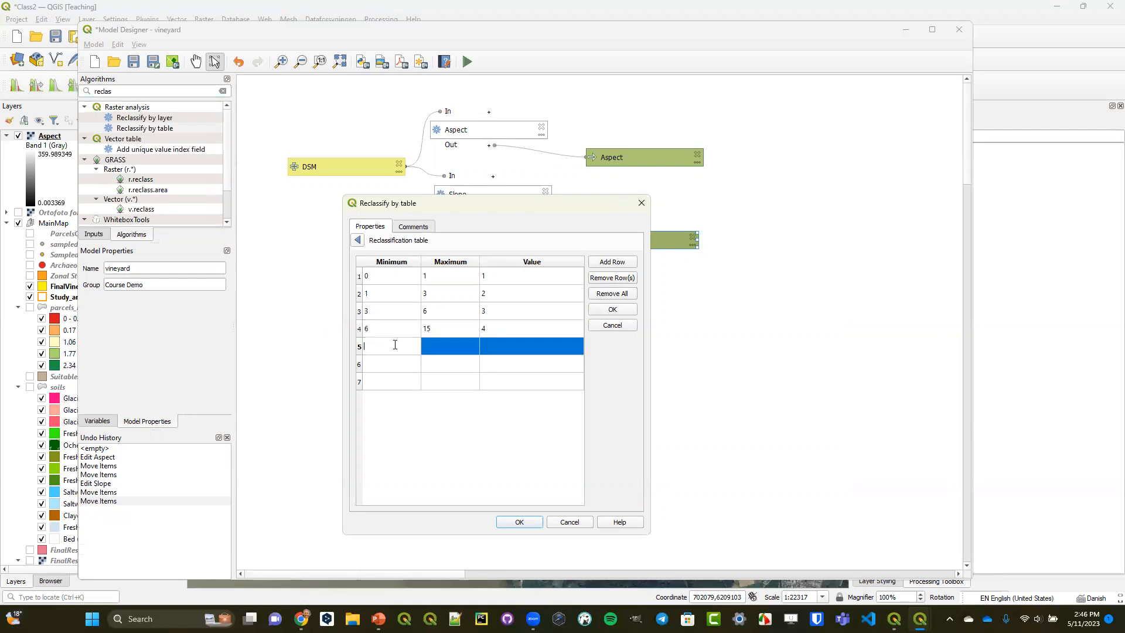
pyautogui.write('15')
pyautogui.doubleClick(457, 346)
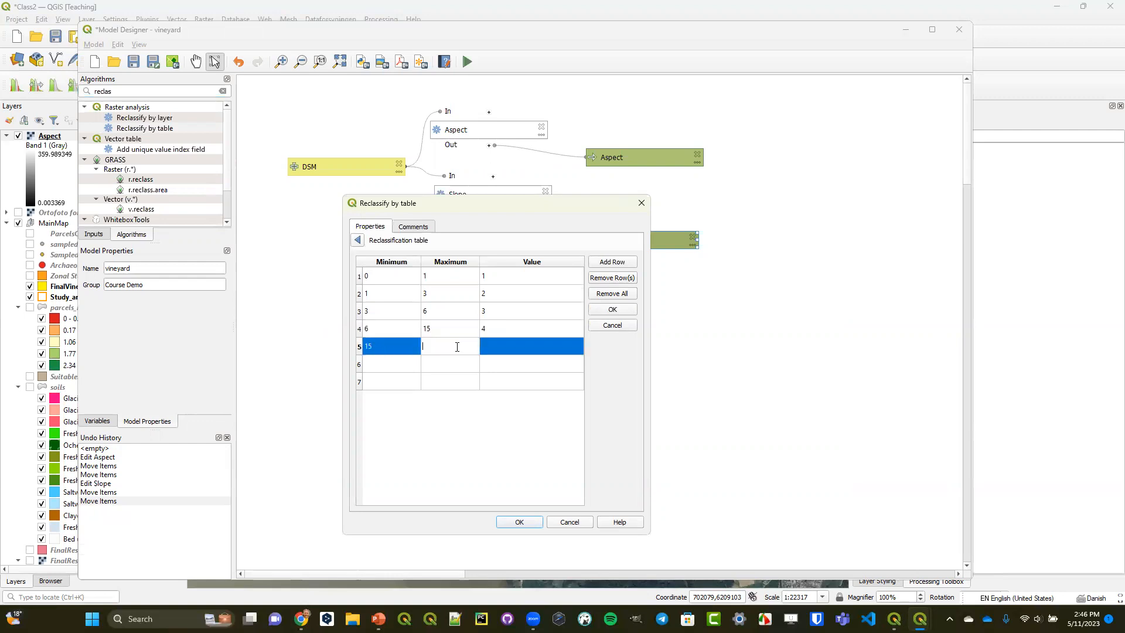
pyautogui.write('20')
pyautogui.doubleClick(502, 345)
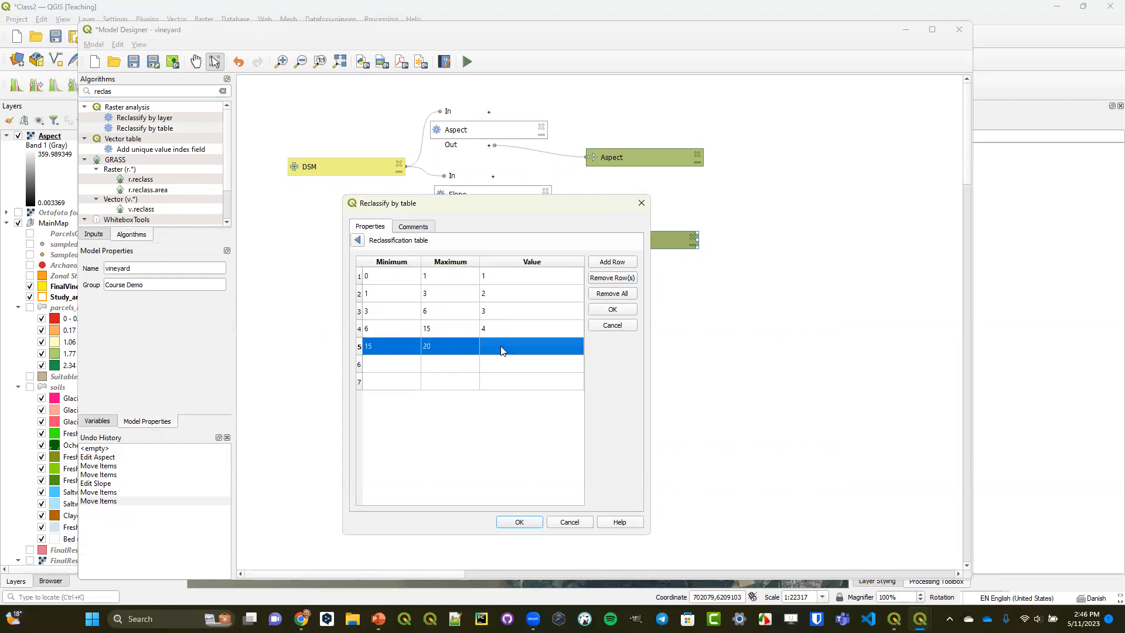
pyautogui.write('3')
# - Fill the sixth row with minimum 20, maximum 25 and value 2
pyautogui.doubleClick(378, 361)
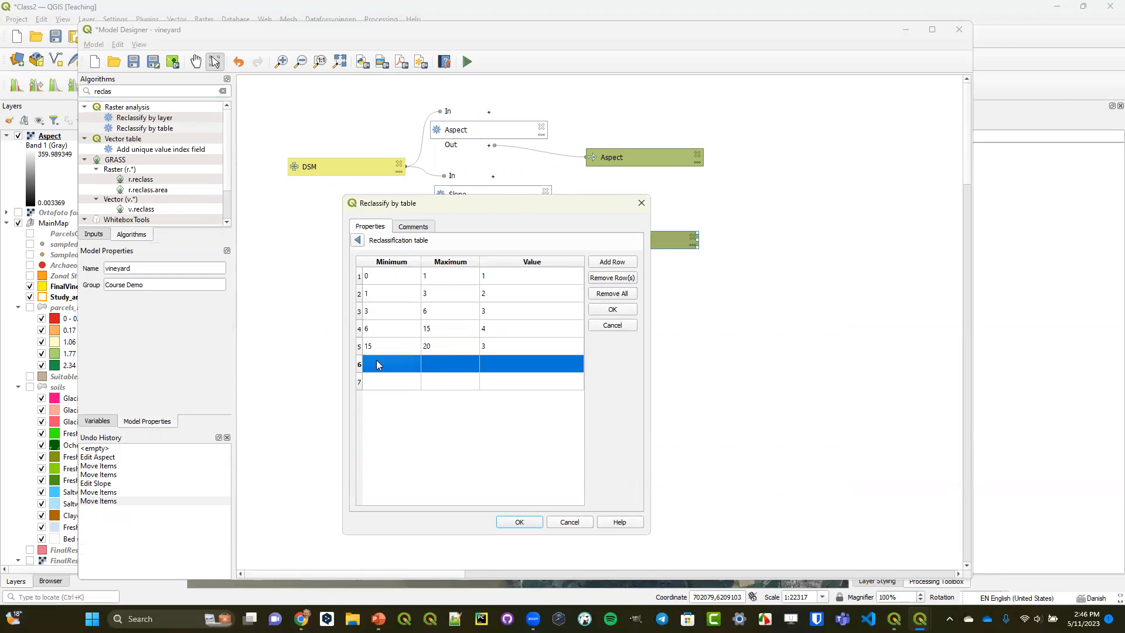
pyautogui.write('20')
pyautogui.doubleClick(452, 364)
pyautogui.write('25')
pyautogui.doubleClick(501, 365)
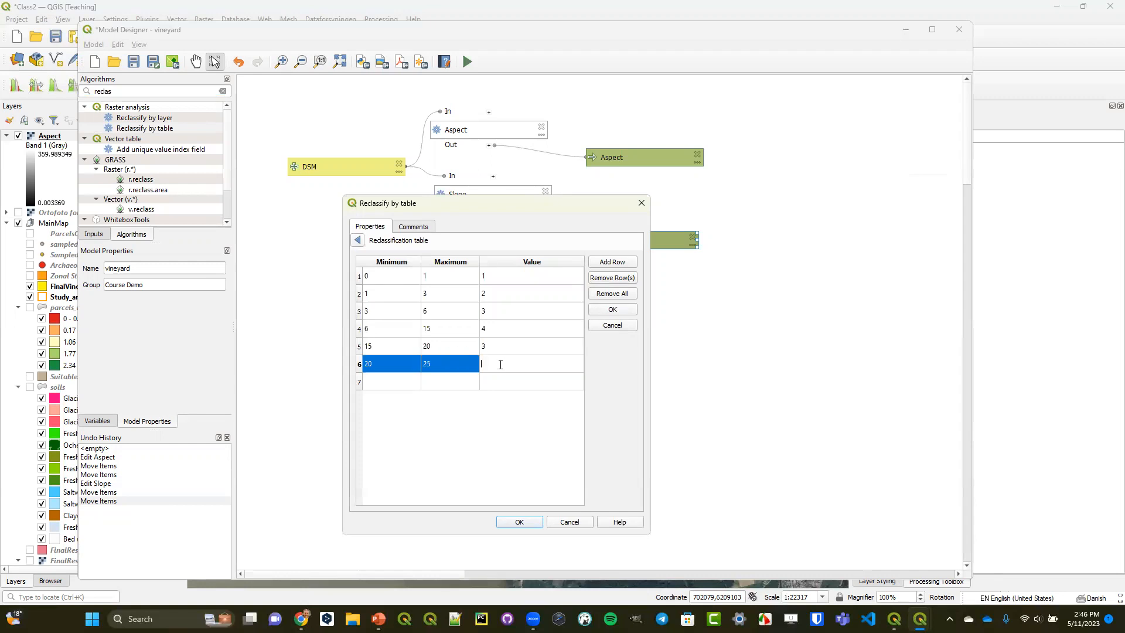
pyautogui.write('2')
# - Fill the seventh row with minimum 25, maximum 60 and value 1, and accept the reclassification table
pyautogui.doubleClick(391, 381)
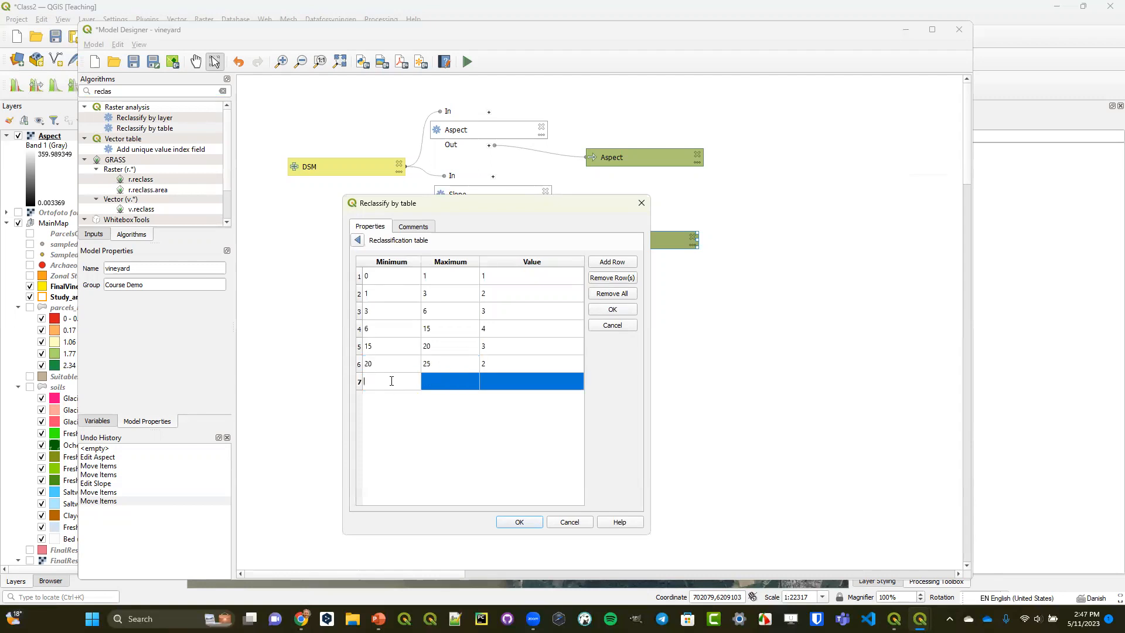
pyautogui.write('25')
pyautogui.click(451, 375)
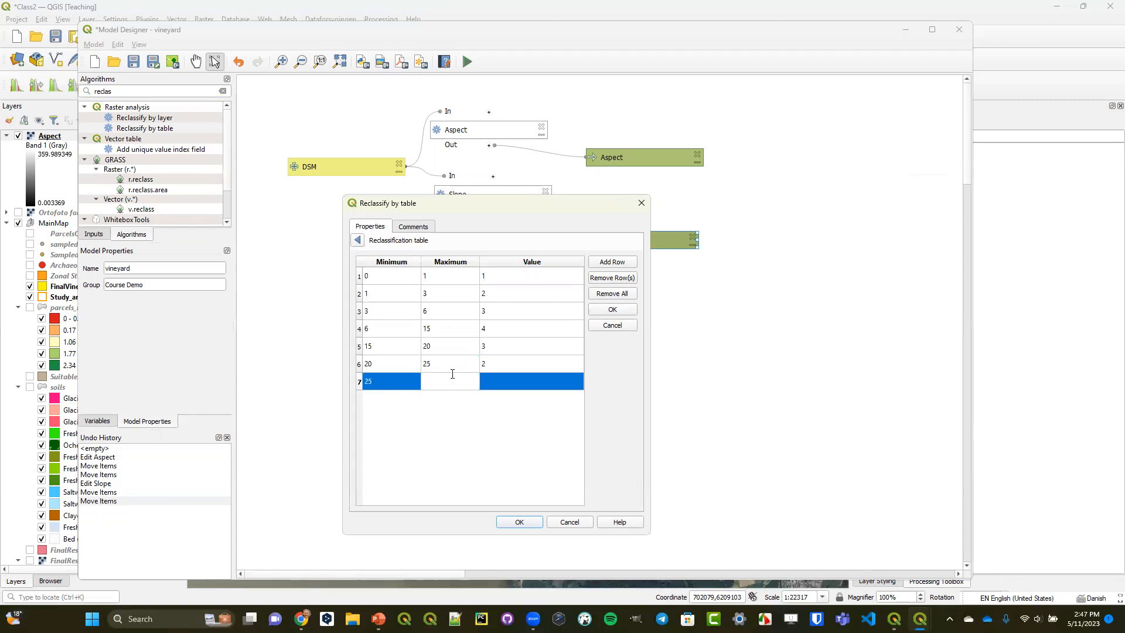
pyautogui.write('60')
pyautogui.click(501, 380)
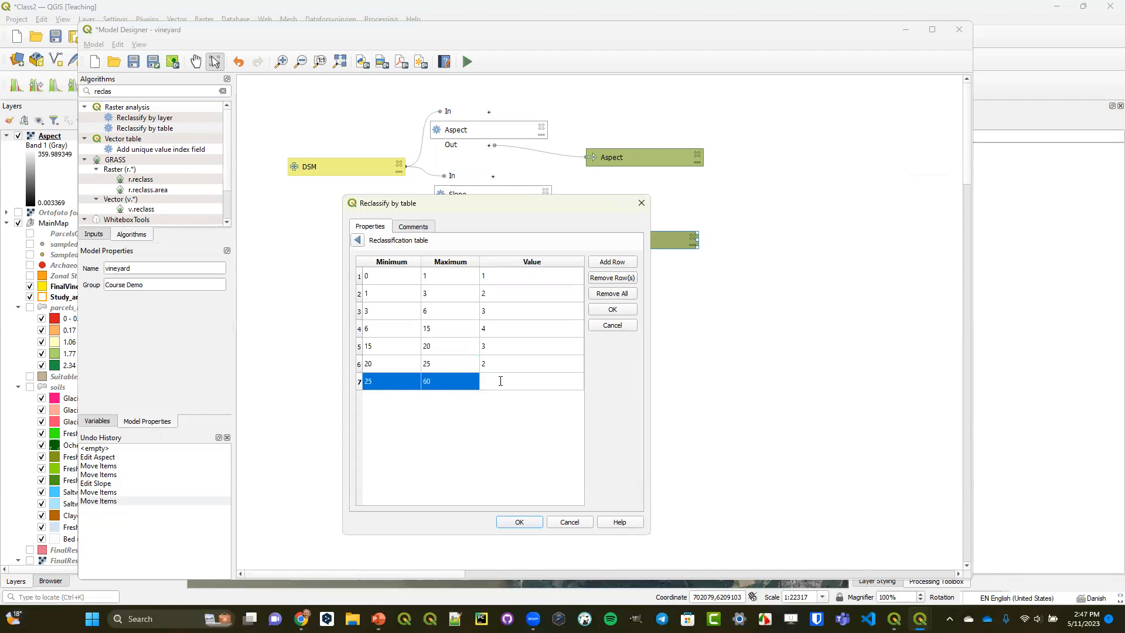
pyautogui.click(610, 311)
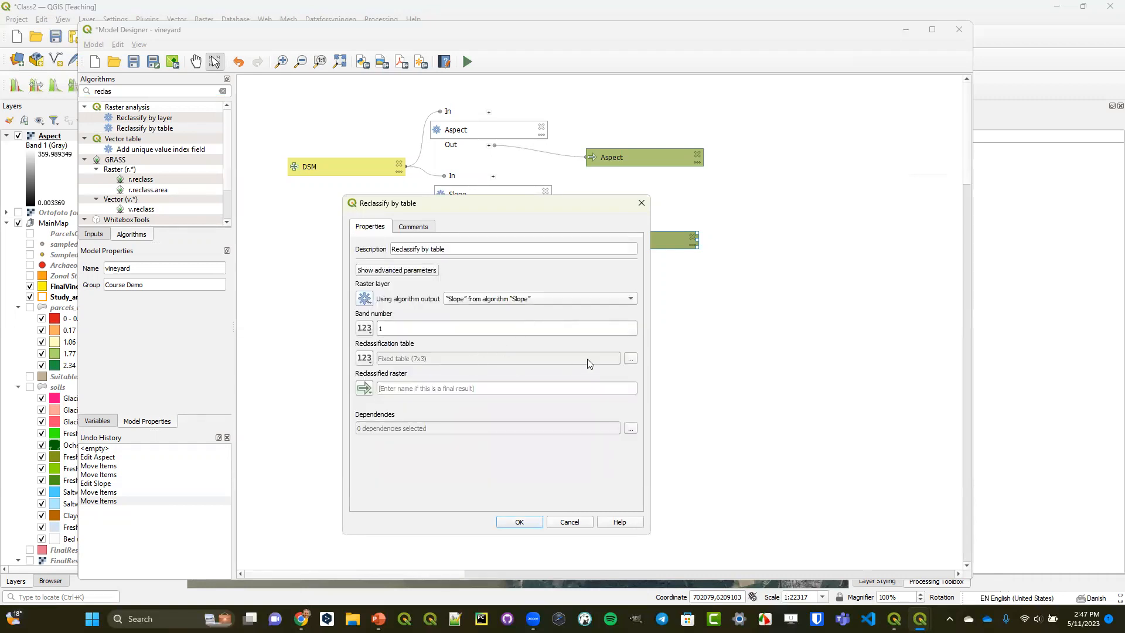
# - Name the reclassified raster "Slope RC" as a final output and accept the Reclassify by table settings
pyautogui.click(453, 387)
pyautogui.write('Slope RC')
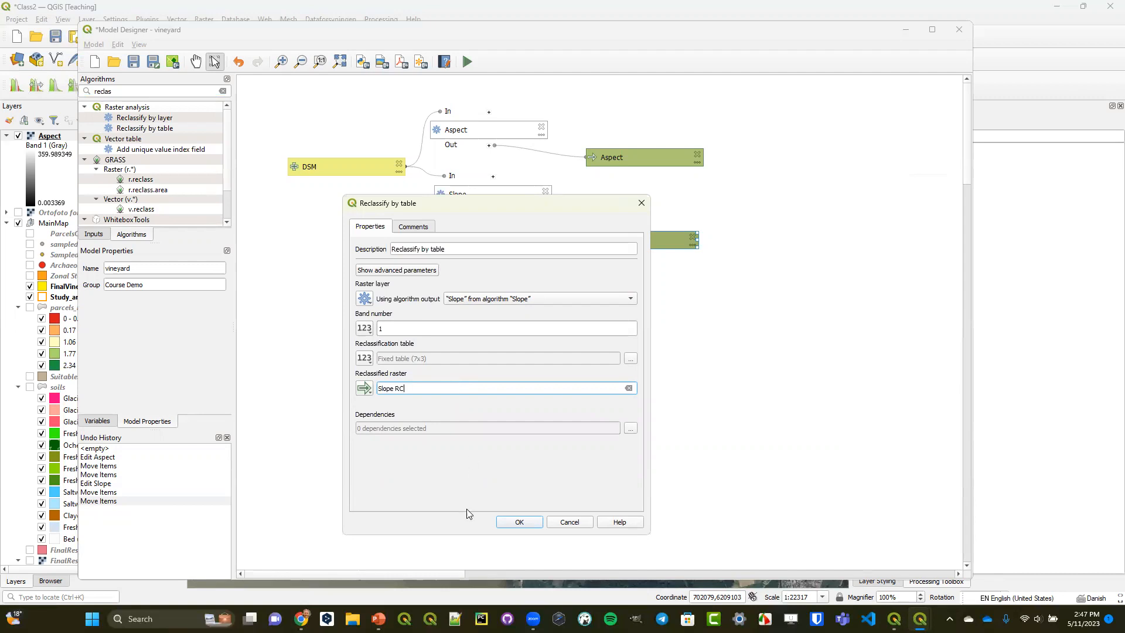
pyautogui.click(517, 524)
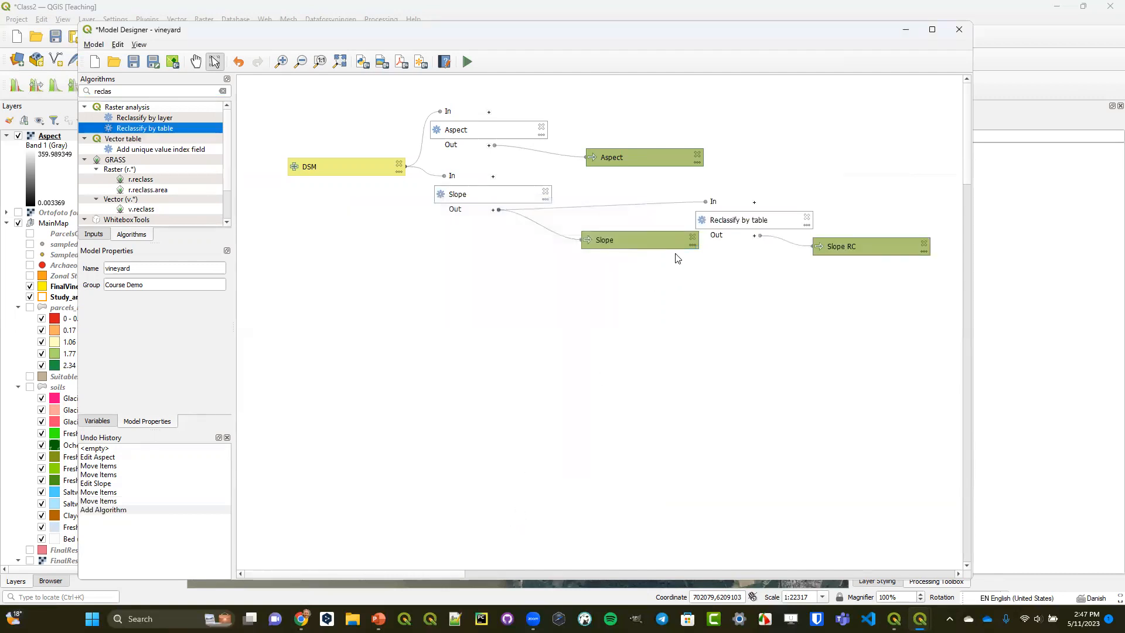
# - Place the Reclassify by table box below the Slope output with the Slope RC output above its right end, and save the model
pyautogui.moveTo(725, 228); pyautogui.dragTo(689, 306)
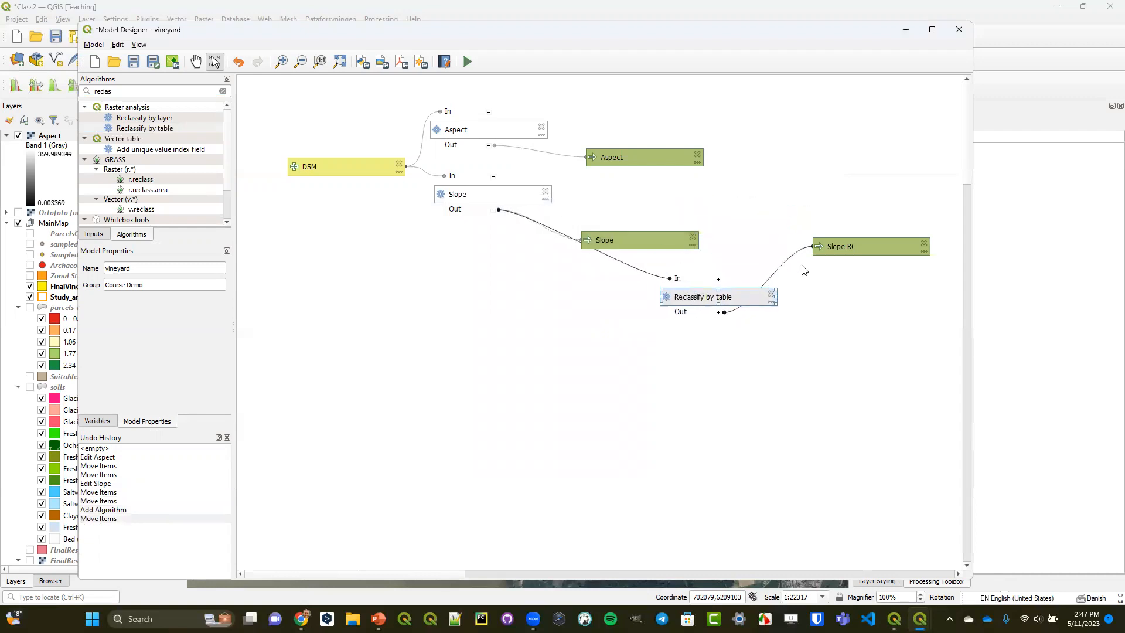
pyautogui.moveTo(843, 241); pyautogui.dragTo(791, 249)
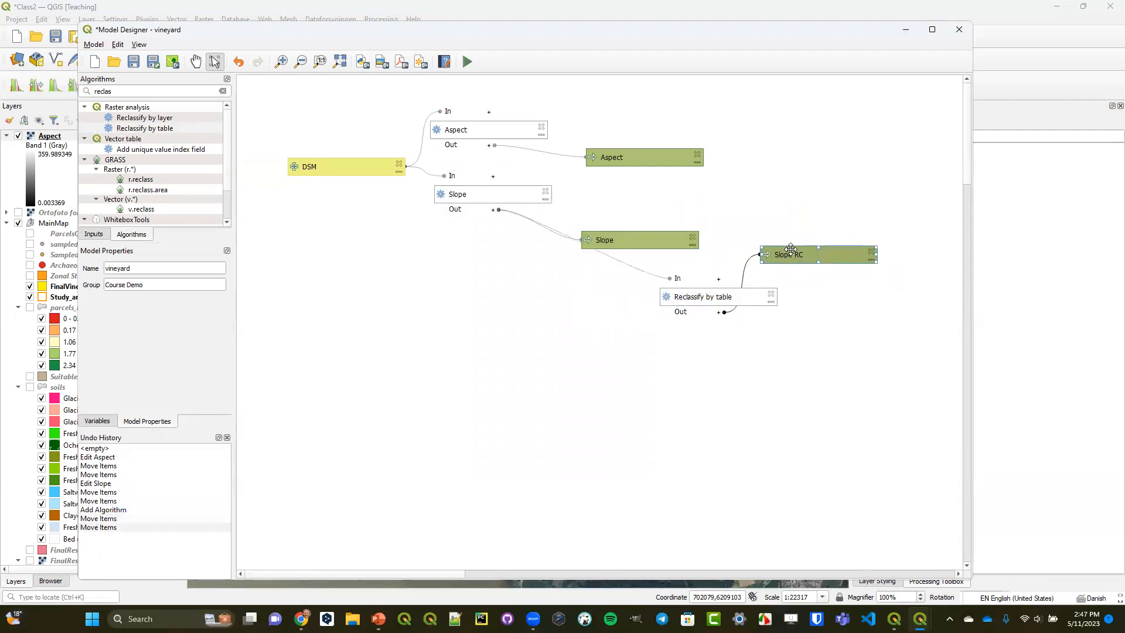
pyautogui.click(134, 62)
# - Run the model with terrain_aligned as the DSM and temporary outputs, then save the model inside the current project
pyautogui.click(466, 61)
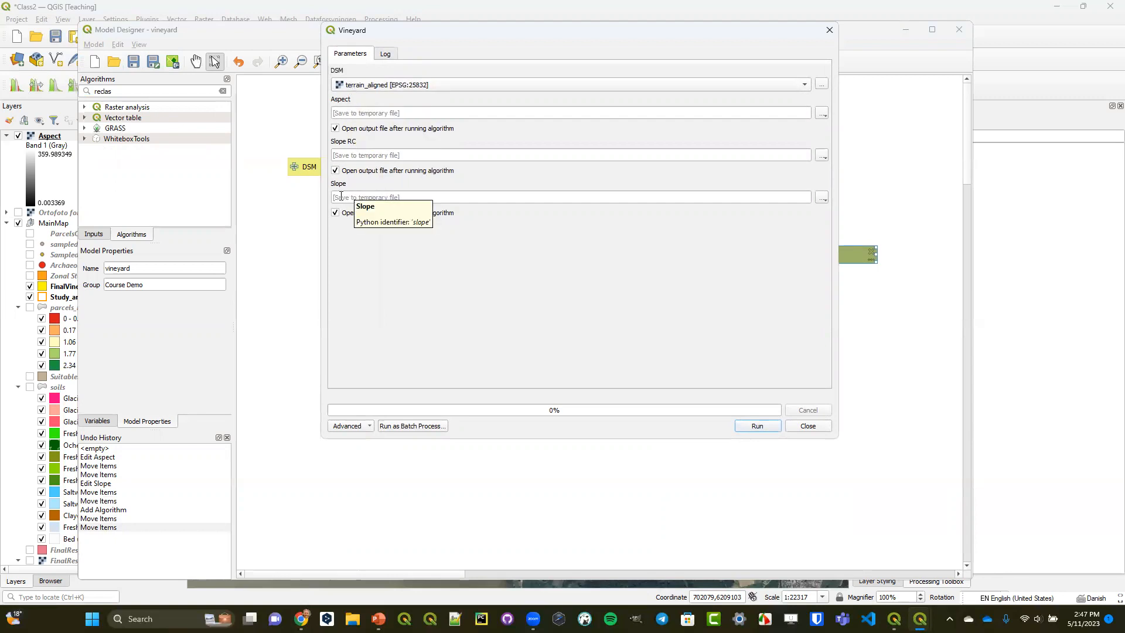
pyautogui.click(753, 427)
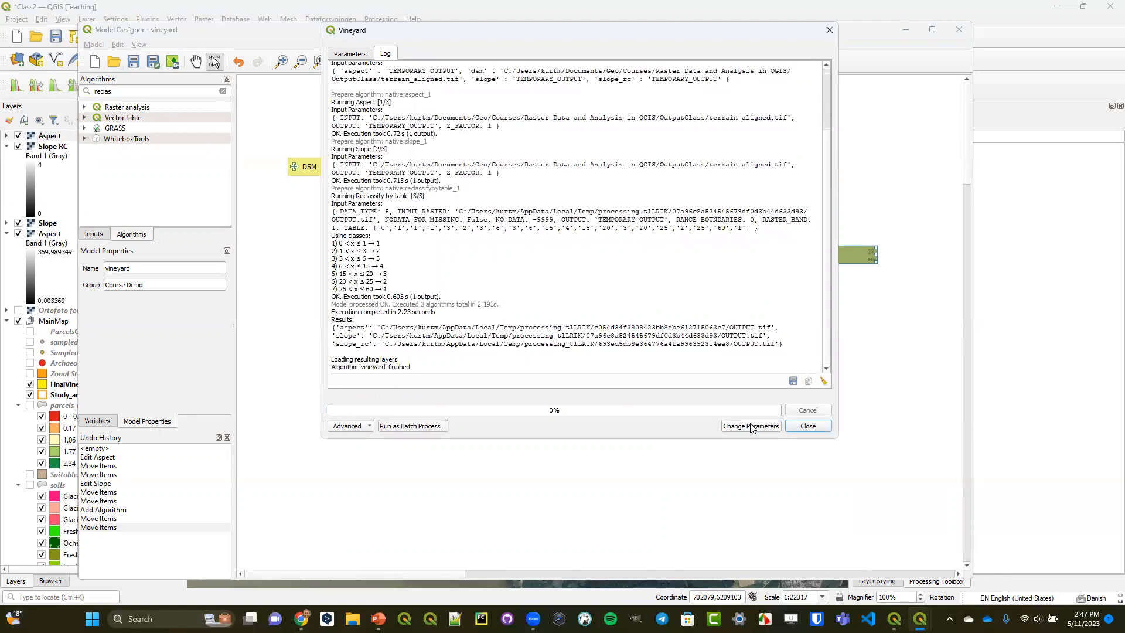
pyautogui.click(808, 426)
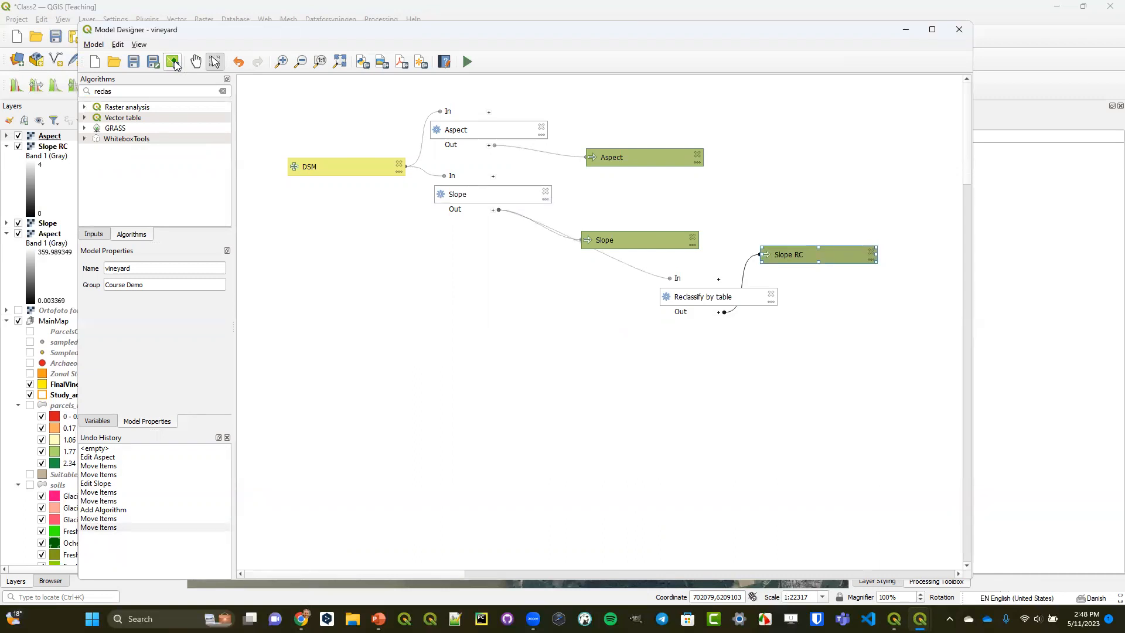
pyautogui.click(173, 62)
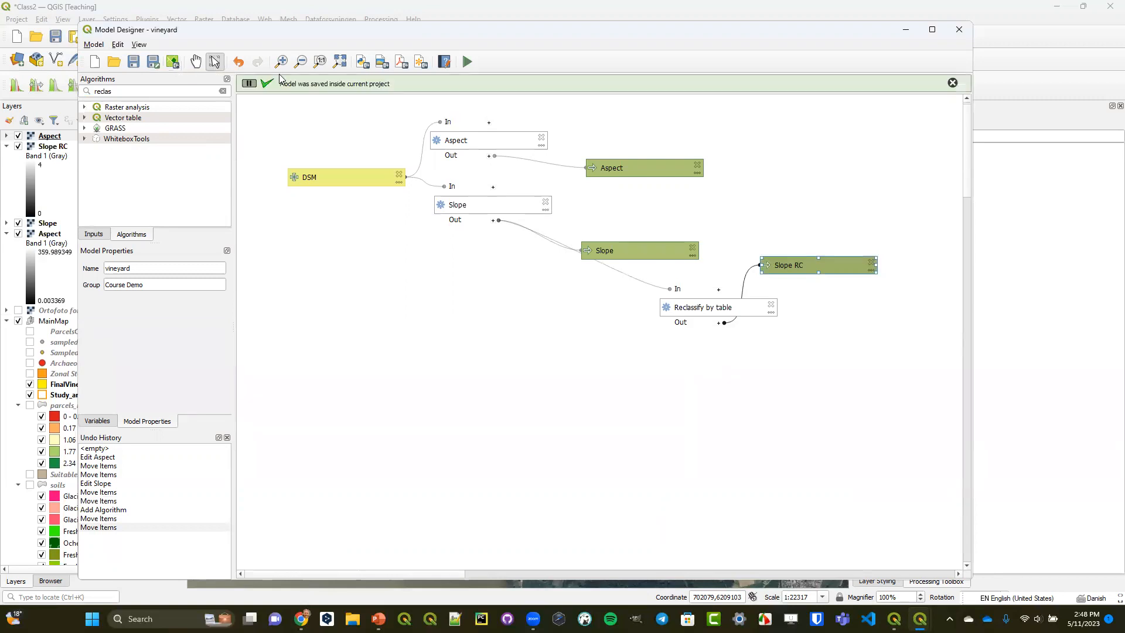
# - Close the model designer, open the run dialog of the project's vineyard model to view its parameters, and close it without running
pyautogui.click(959, 30)
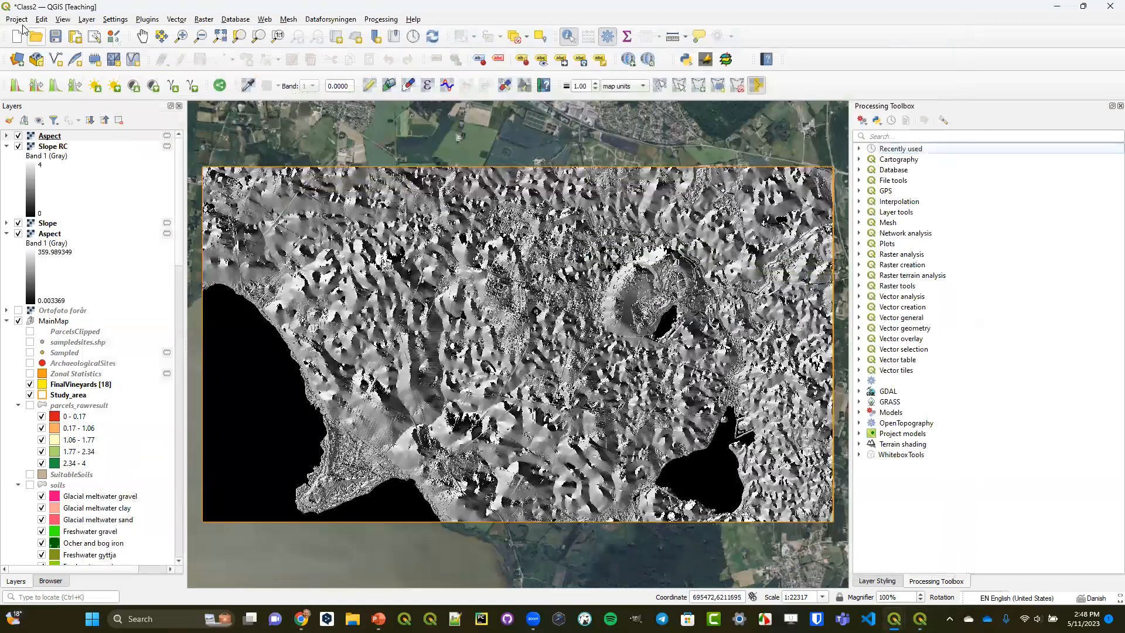
pyautogui.click(16, 20)
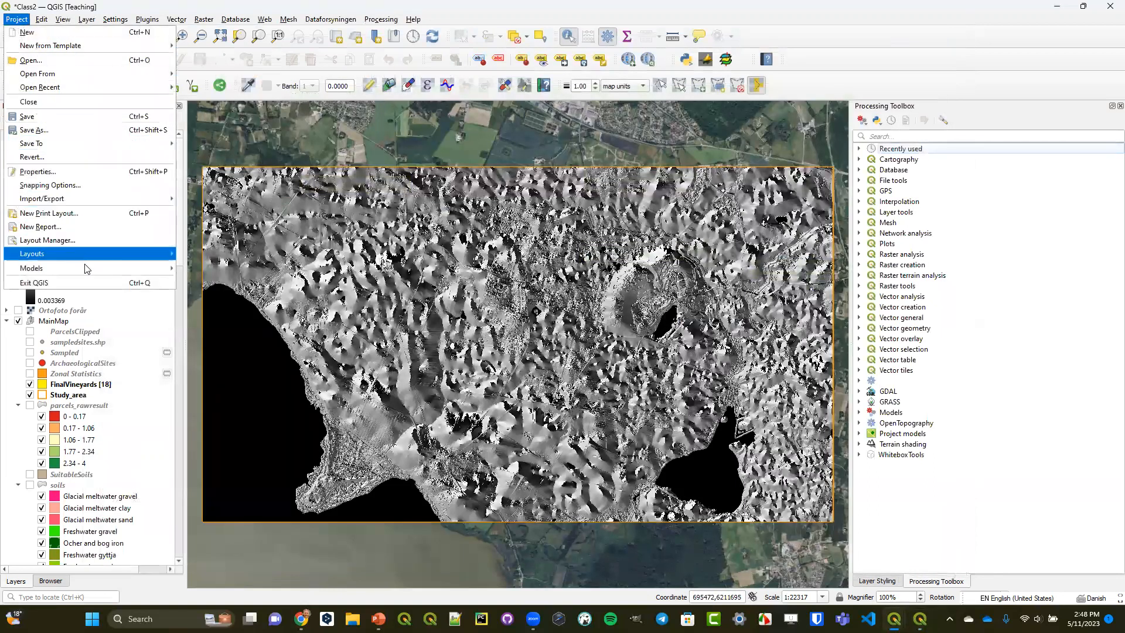
pyautogui.moveTo(77, 271)
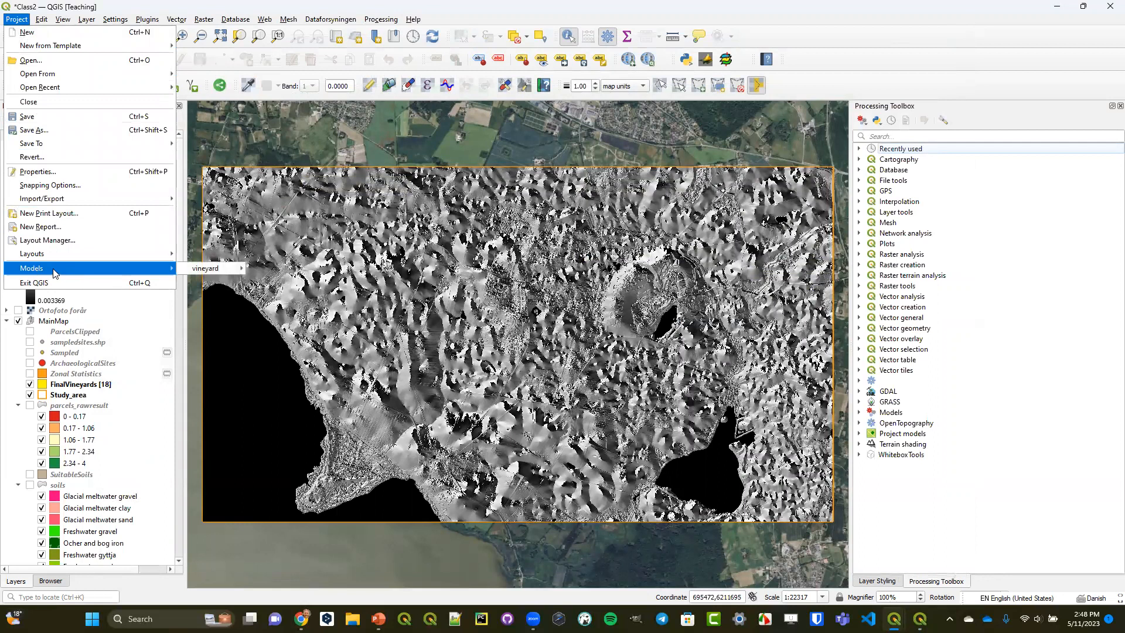
pyautogui.moveTo(205, 271)
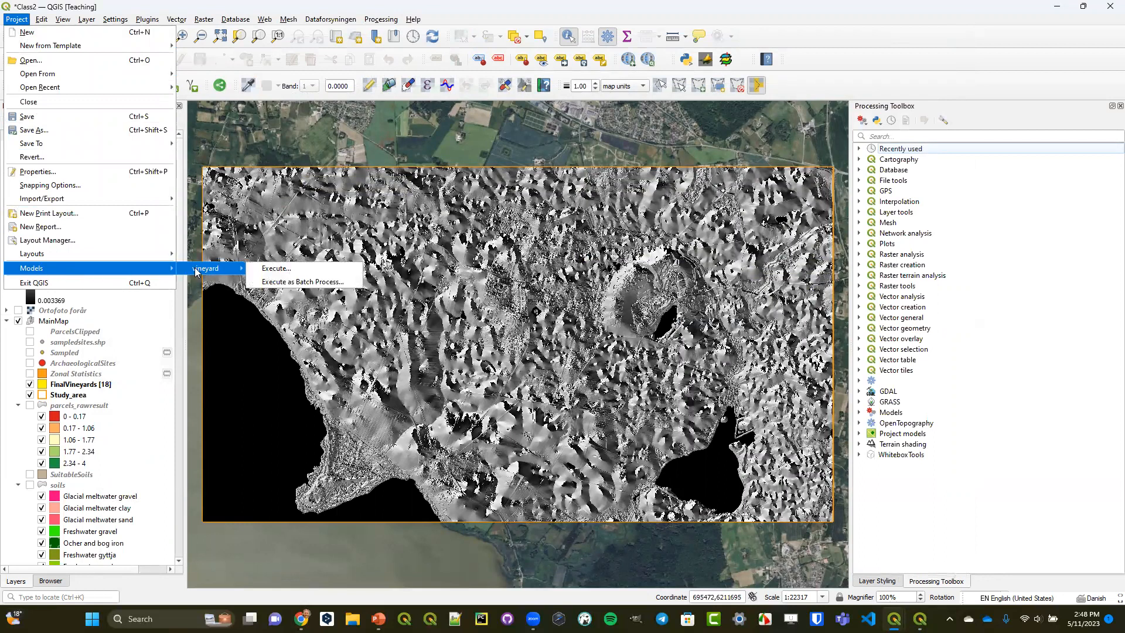
pyautogui.click(269, 270)
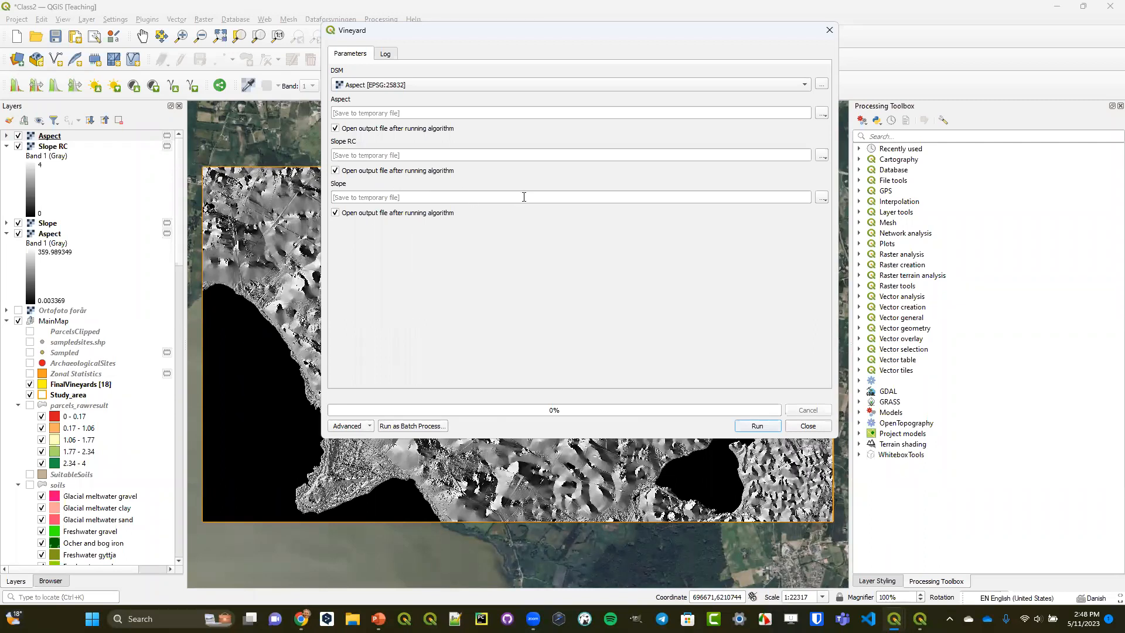
pyautogui.click(812, 427)
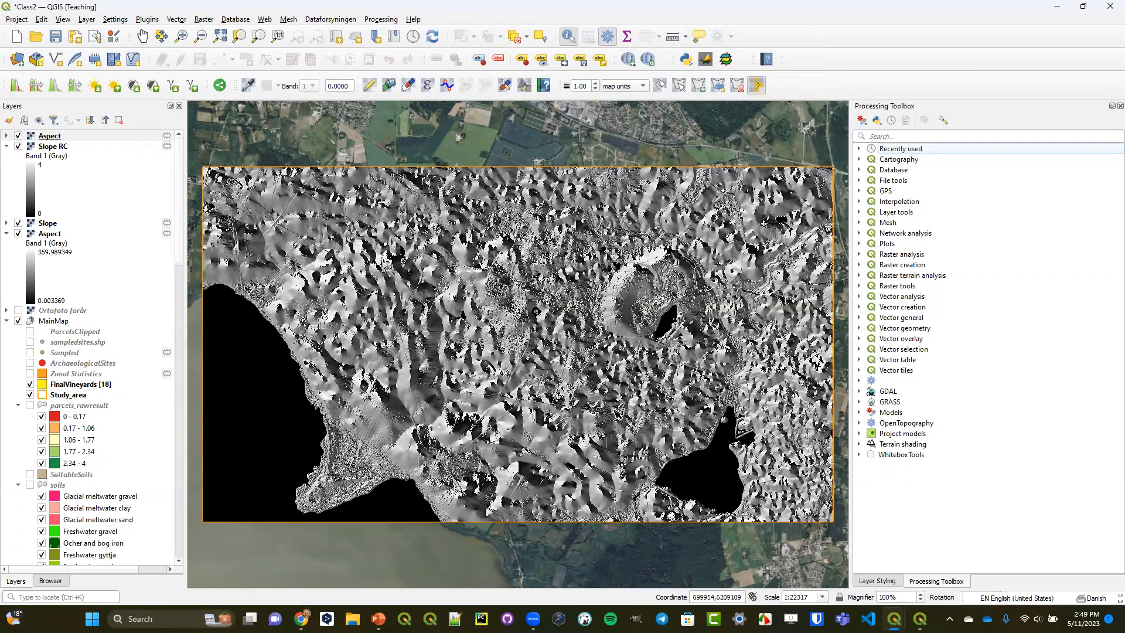
# - Open the vineyard model from the Course Demo group of the toolbox models for editing, view it and close the designer
pyautogui.click(859, 412)
pyautogui.click(871, 422)
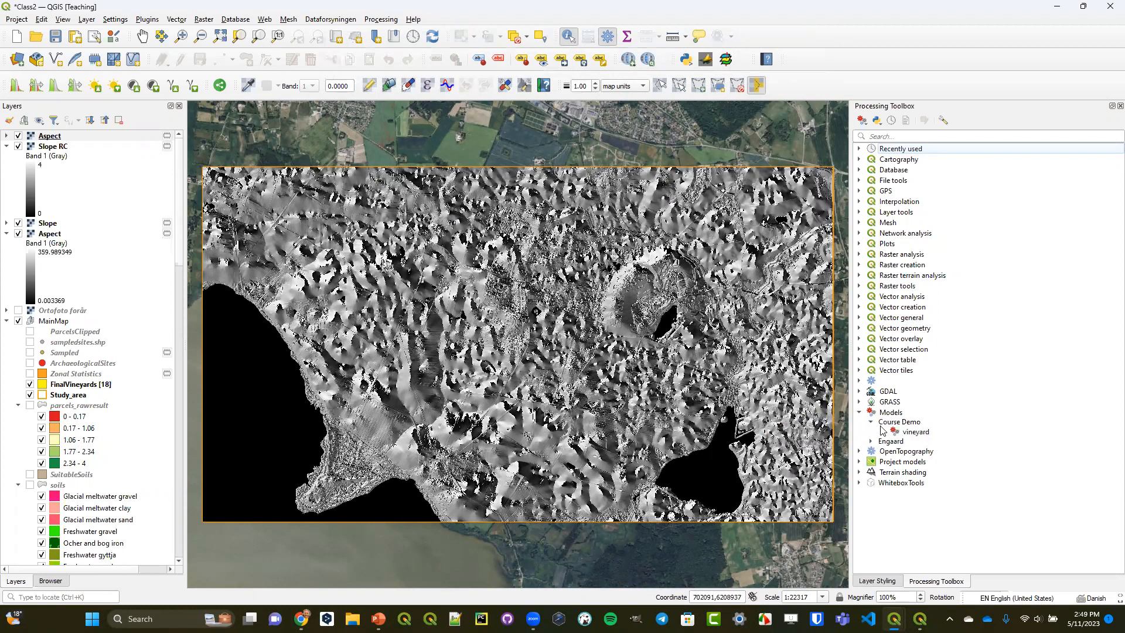
pyautogui.rightClick(900, 431)
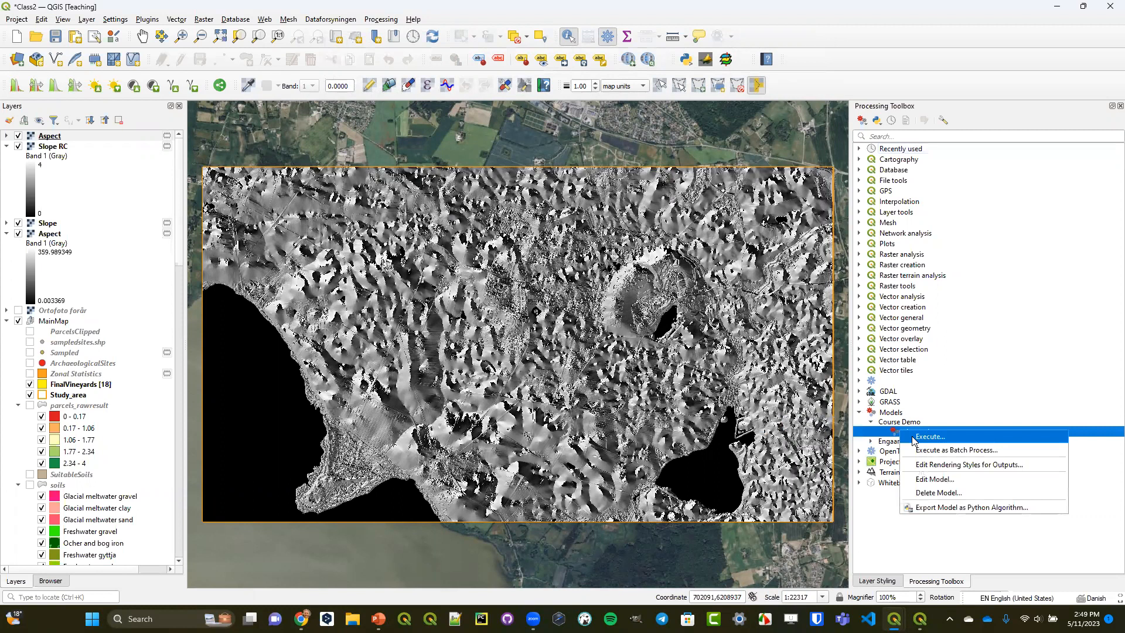
pyautogui.click(931, 480)
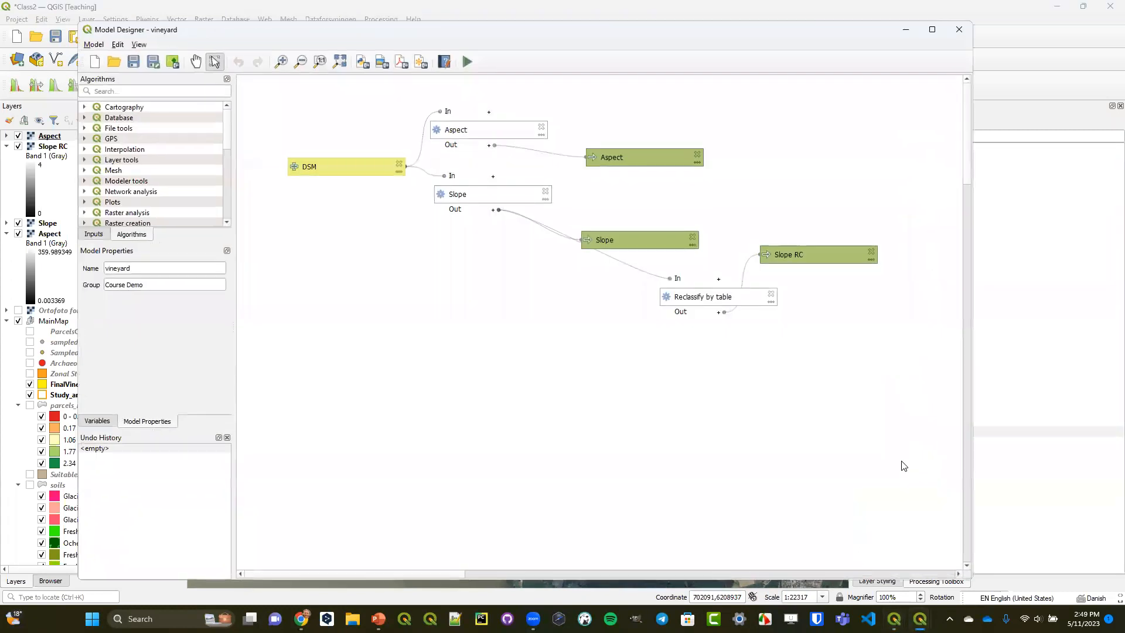
pyautogui.click(959, 31)
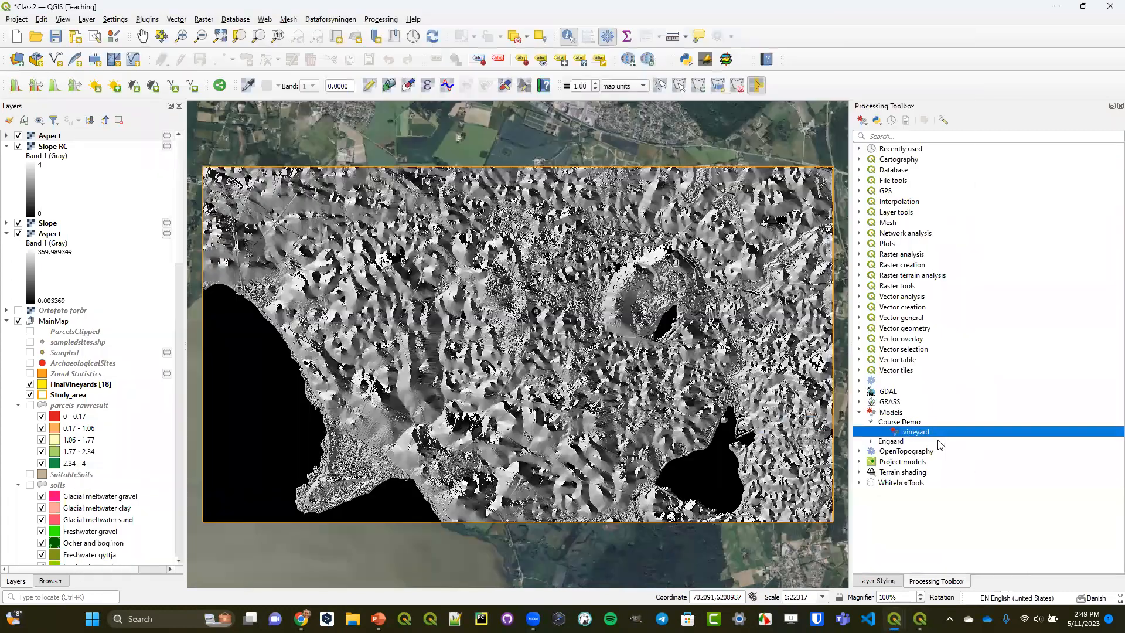
# - Export the vineyard model as a Python algorithm, enlarge the script editor and review the generated code
pyautogui.rightClick(907, 433)
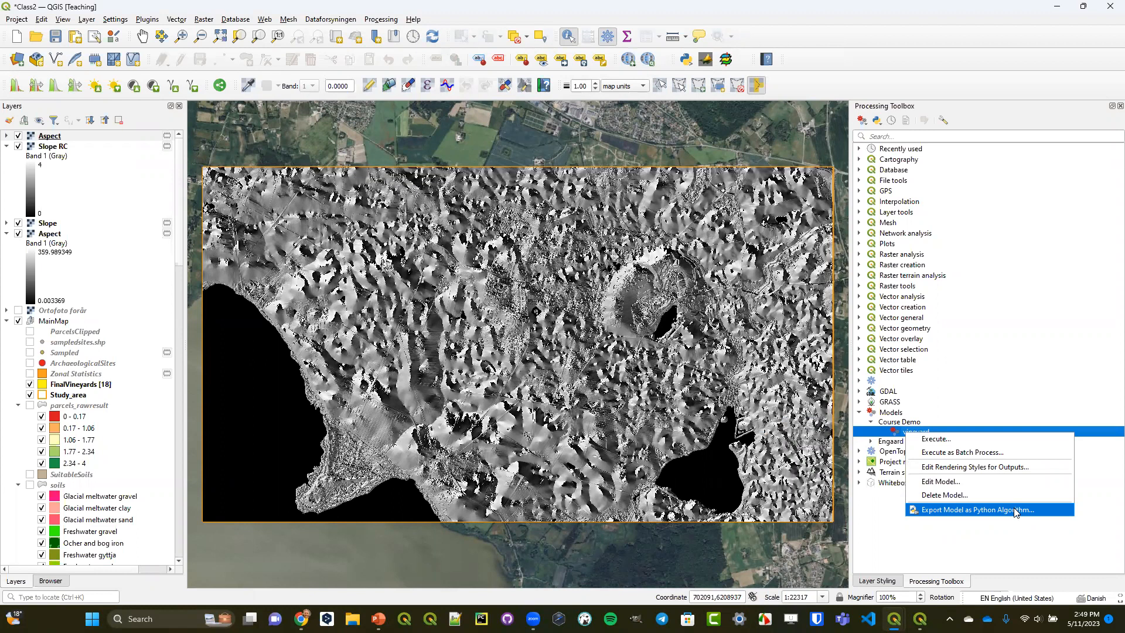
pyautogui.click(1015, 512)
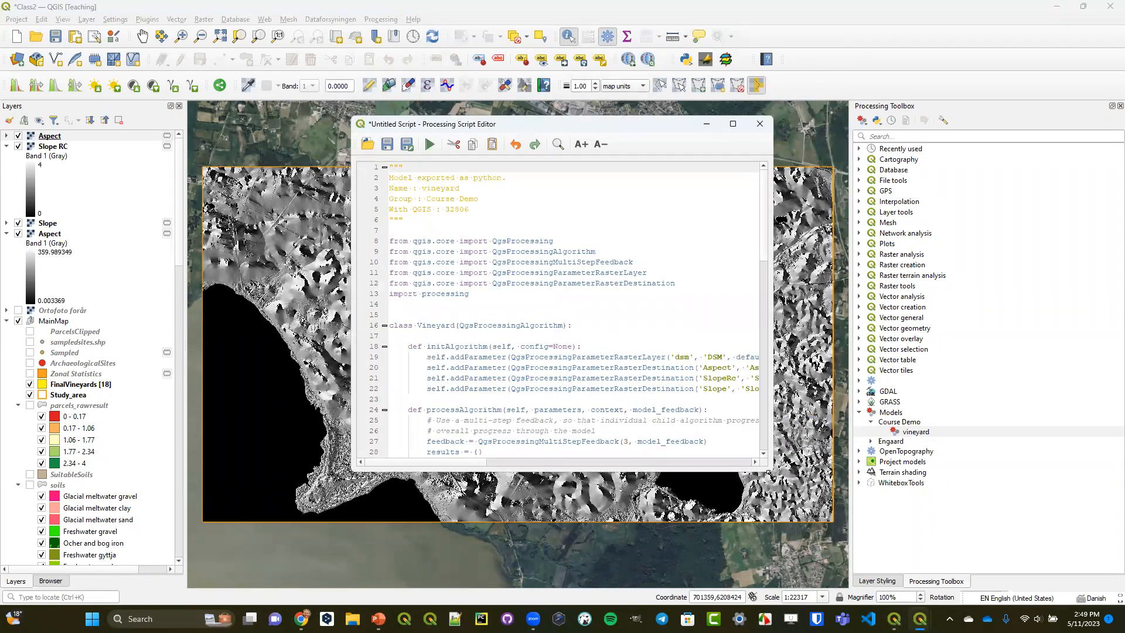
pyautogui.moveTo(769, 473); pyautogui.dragTo(954, 561)
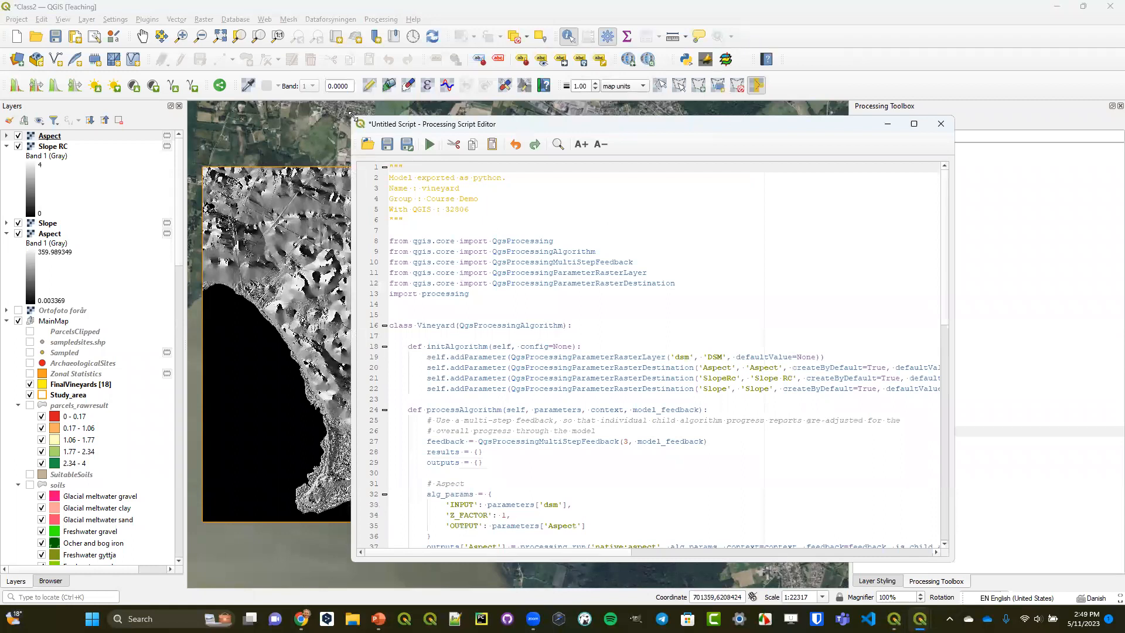
pyautogui.moveTo(350, 113); pyautogui.dragTo(238, 2)
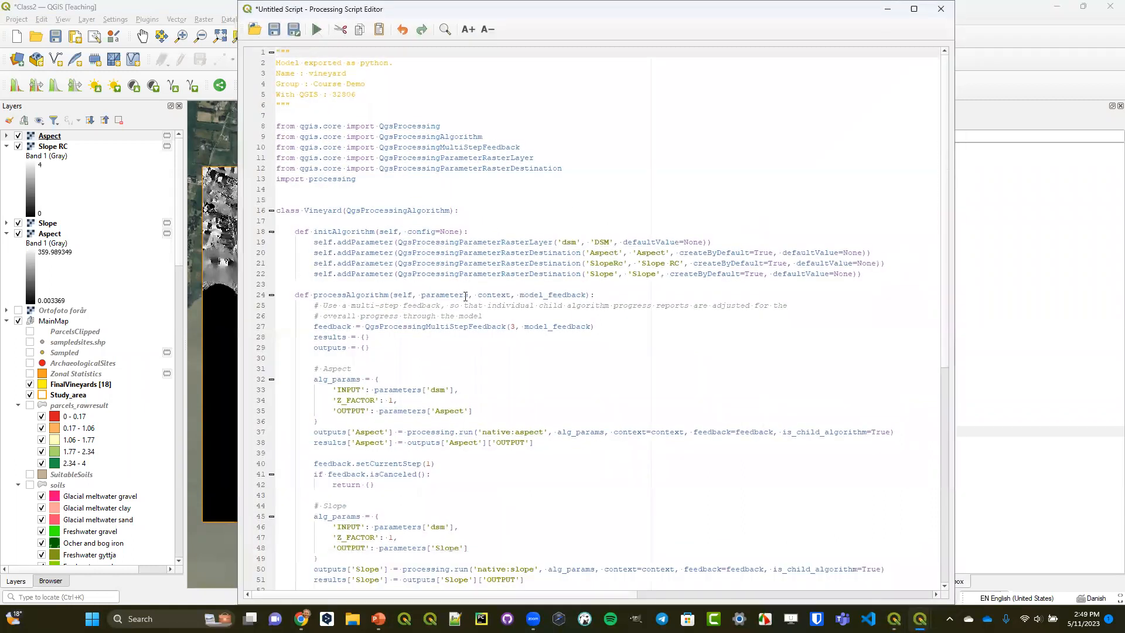
pyautogui.scroll(-12, 494, 321)
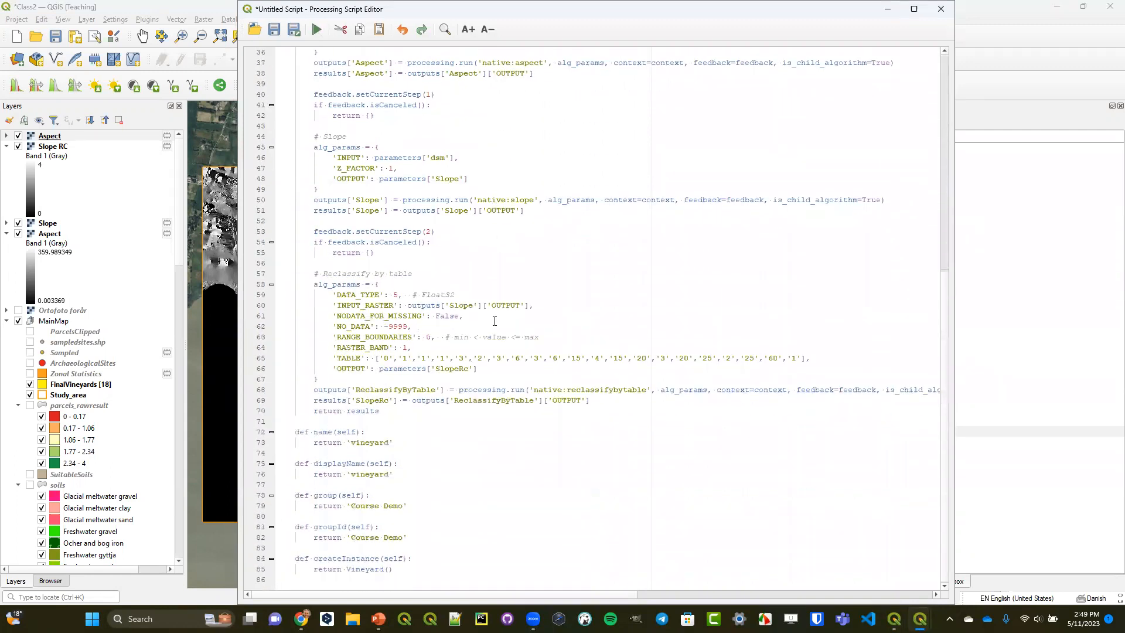
pyautogui.scroll(12, 495, 321)
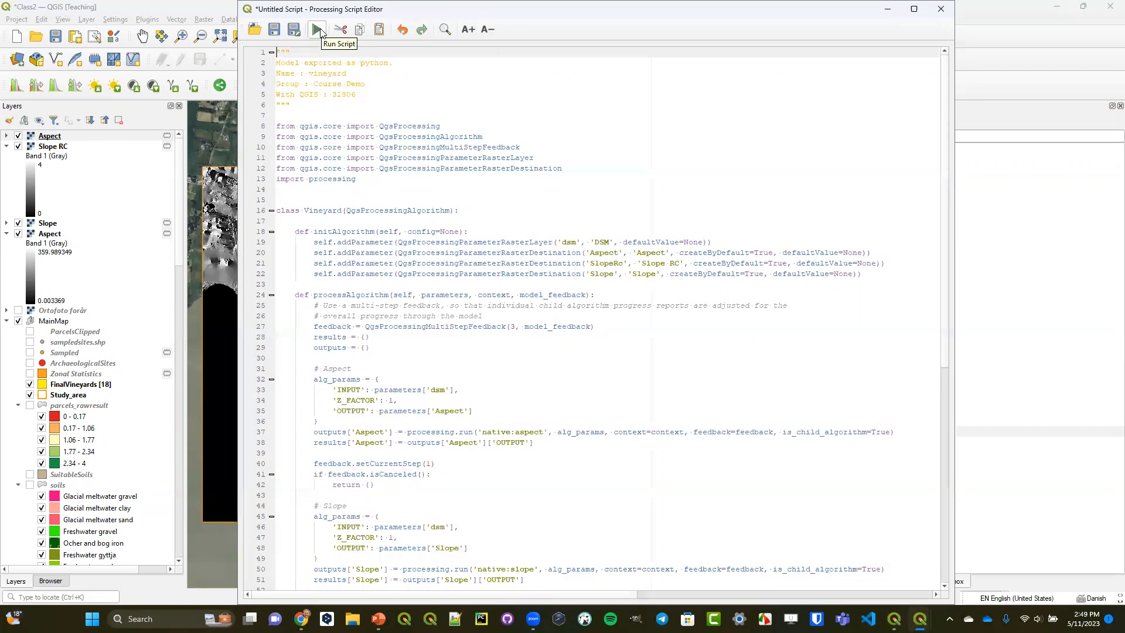
# - Close the script editor, saving the exported script as "vineyard" in the profile's processing scripts folder
pyautogui.click(939, 14)
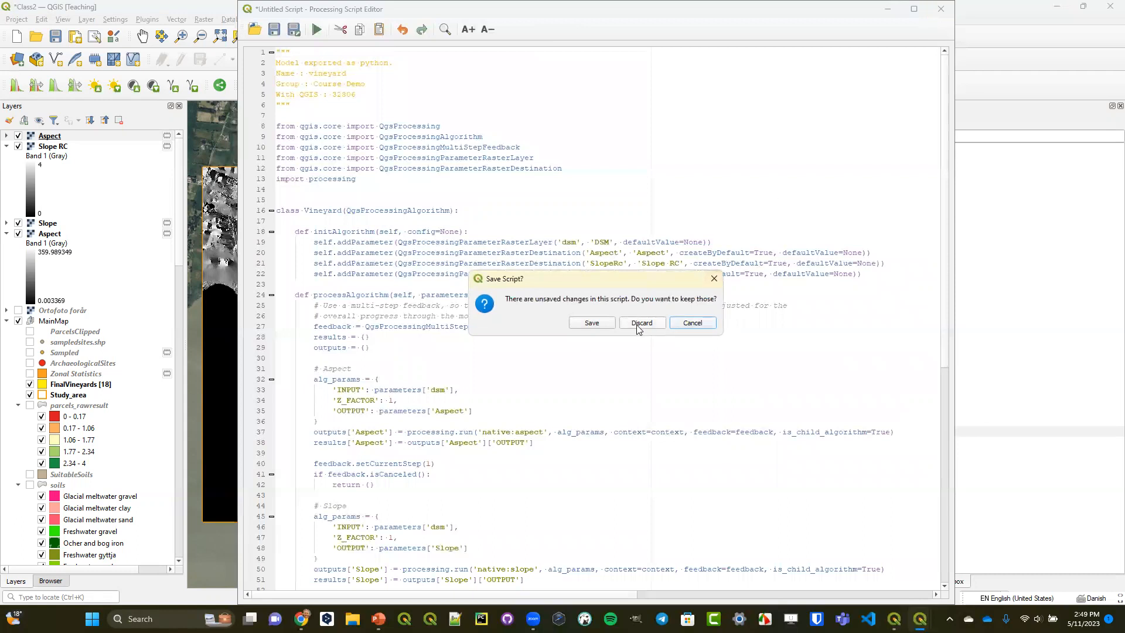
pyautogui.click(592, 322)
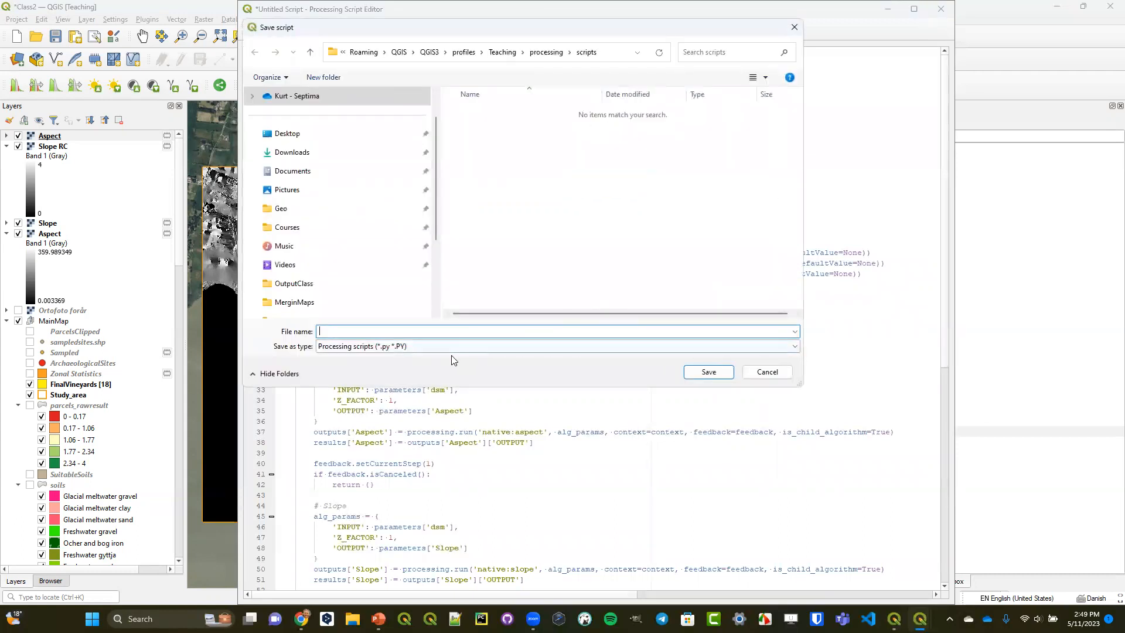
pyautogui.write('vineyard')
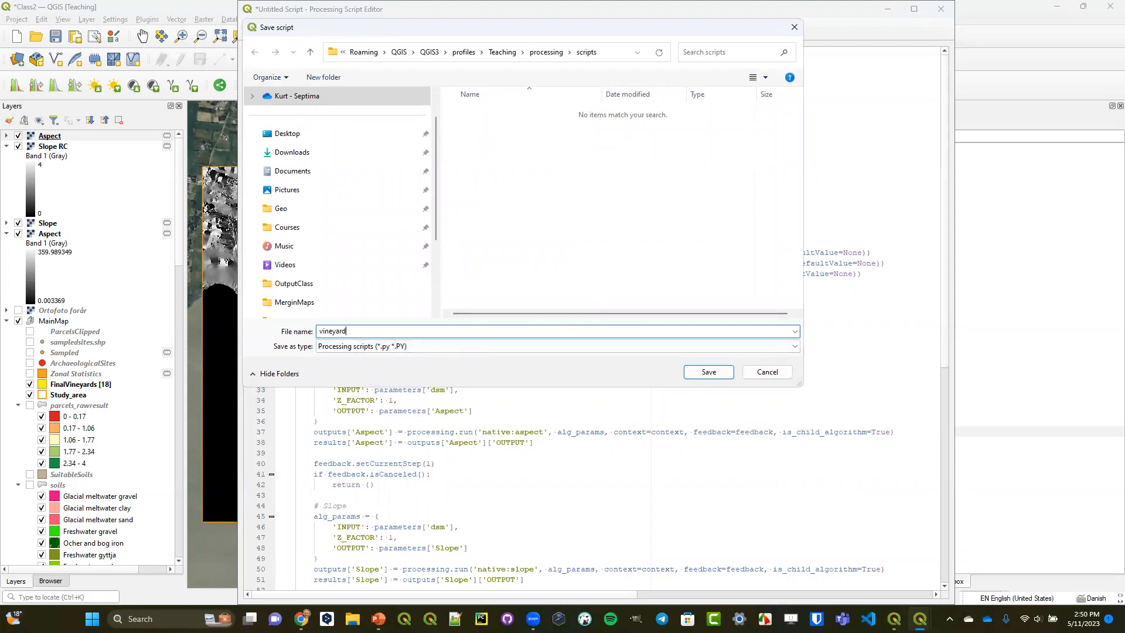
pyautogui.press('Return')
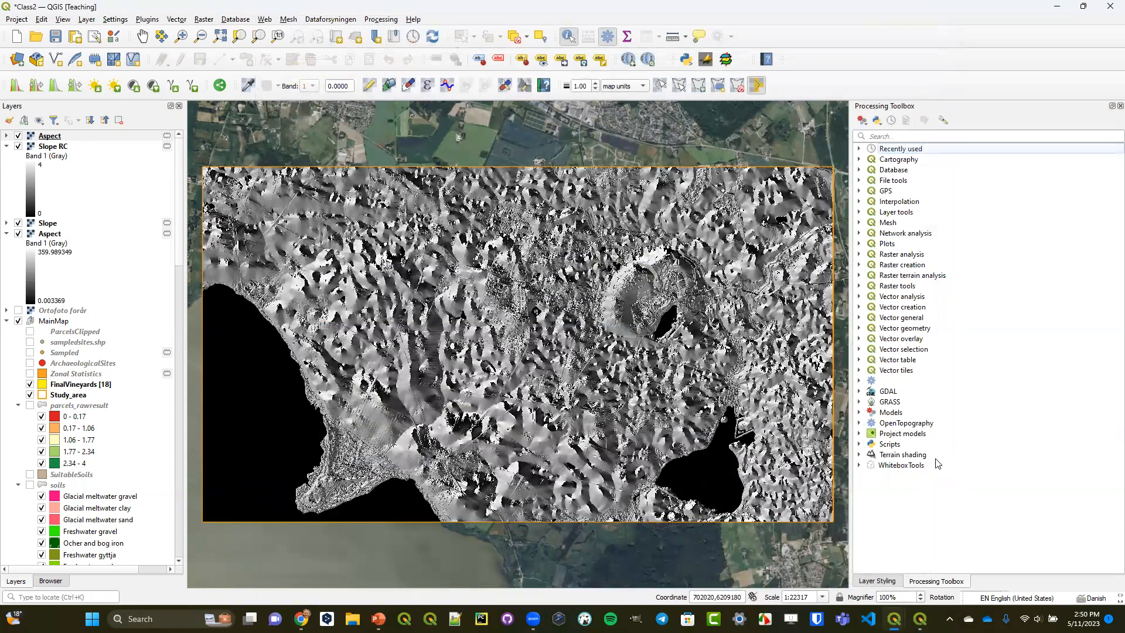
# - Locate the vineyard script in the Course Demo group of the toolbox scripts and select it
pyautogui.click(887, 446)
pyautogui.click(860, 445)
pyautogui.click(871, 454)
pyautogui.click(911, 467)
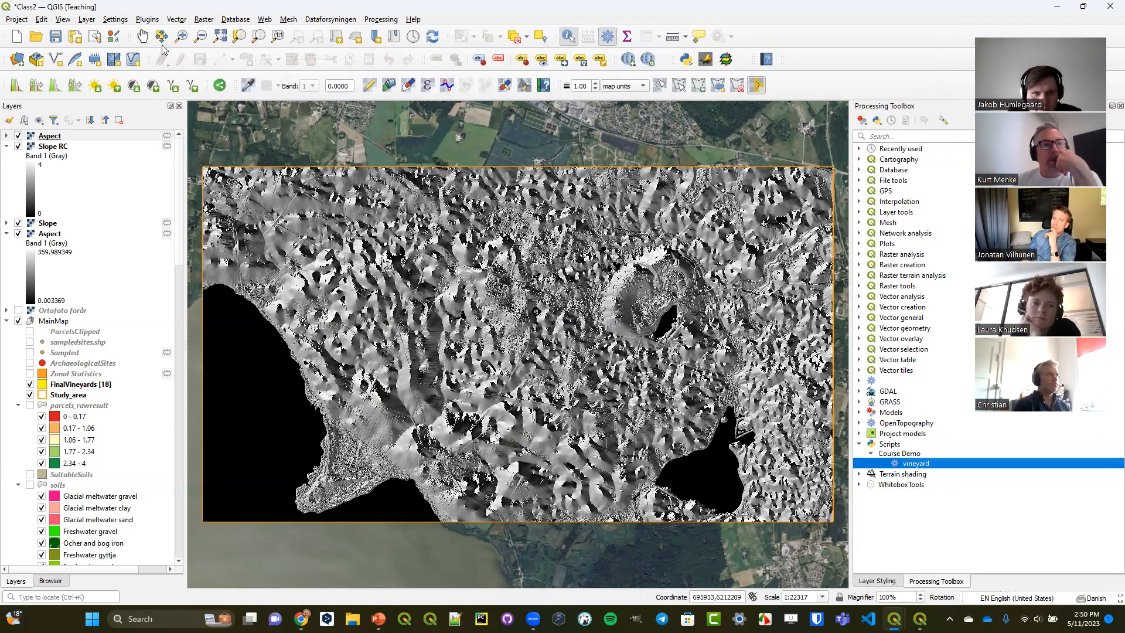
# - Search all plugins for "resour", view the details of QGIS Resource Sharing and close the plugin manager
pyautogui.click(150, 21)
pyautogui.click(163, 32)
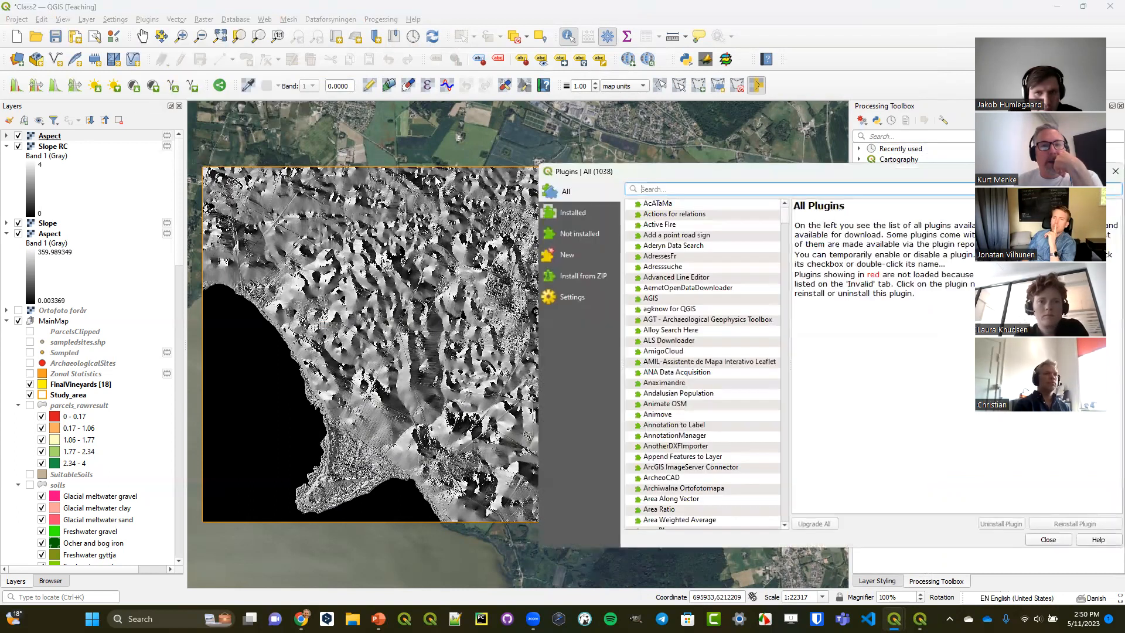
pyautogui.moveTo(592, 174); pyautogui.dragTo(250, 147)
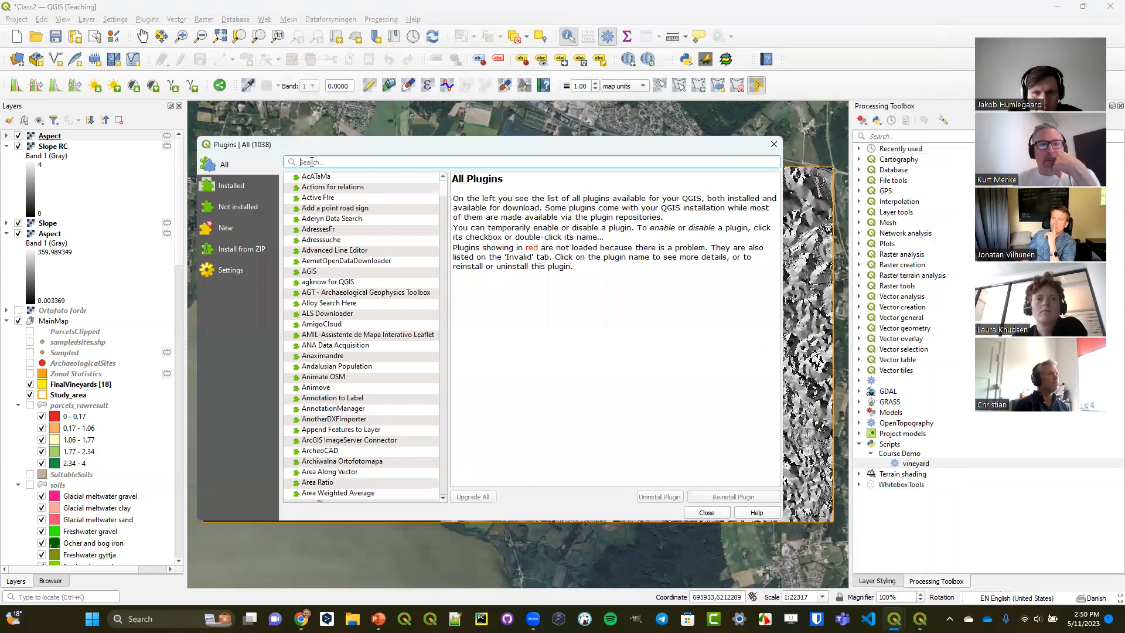
pyautogui.write('resour')
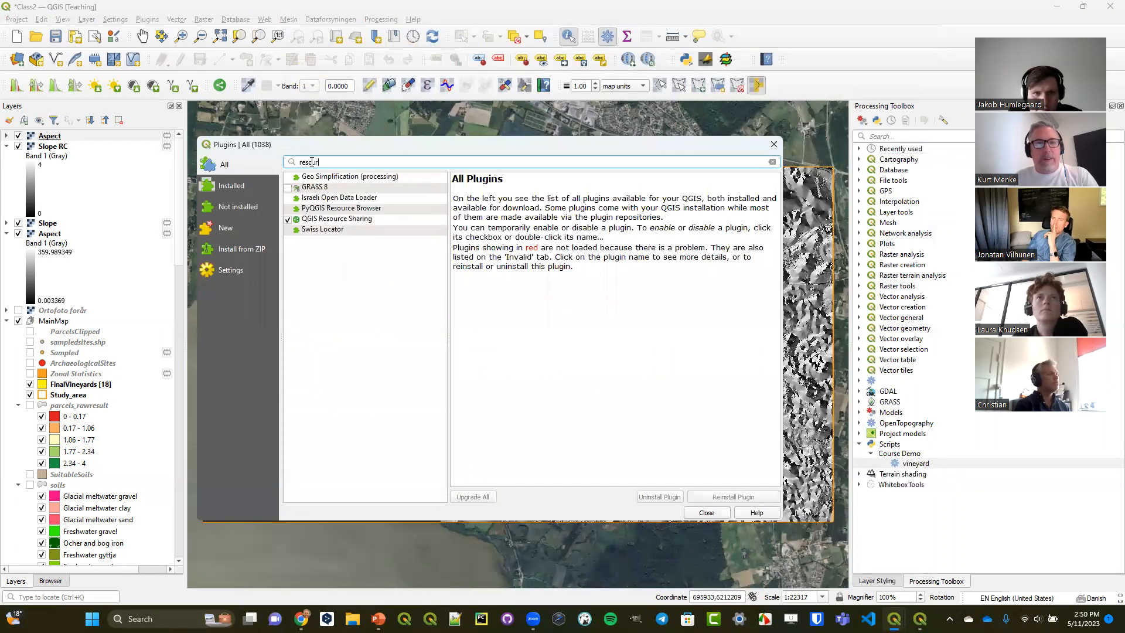
pyautogui.click(348, 219)
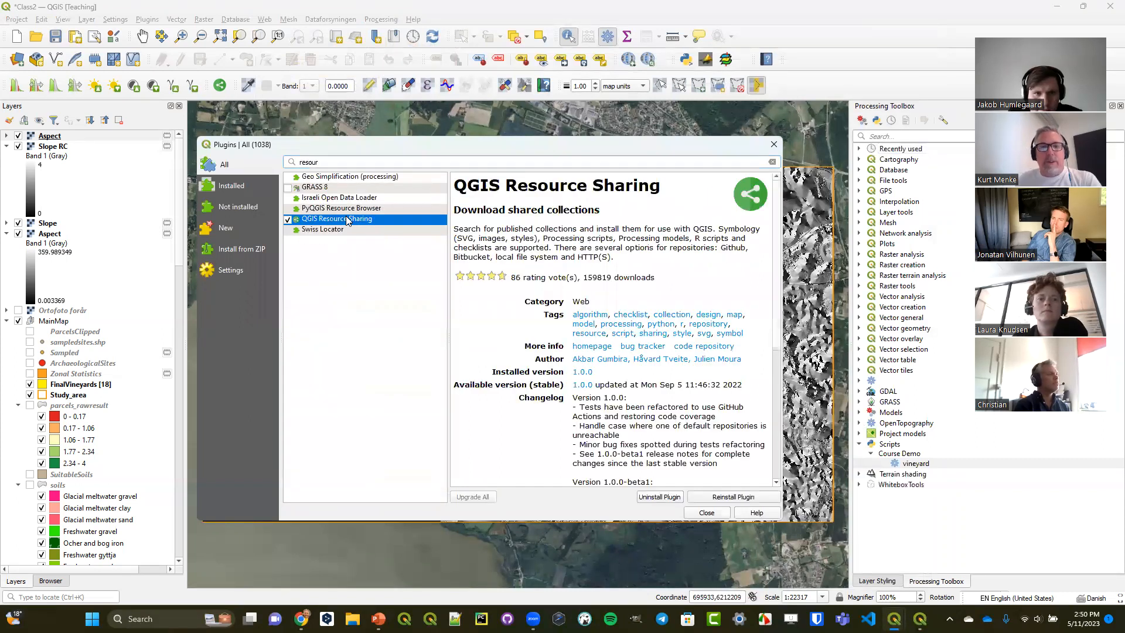
pyautogui.click(774, 145)
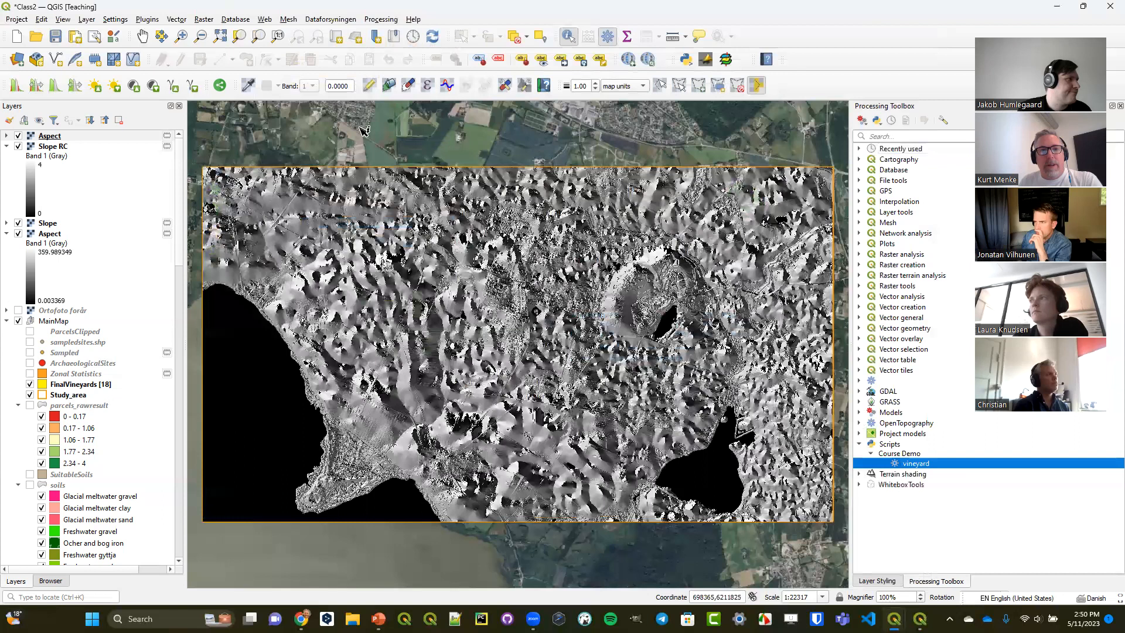
# - Open QGIS Resource Sharing, enlarge its window, widen the collection list and view the Glaciological Symbols collection
pyautogui.click(222, 91)
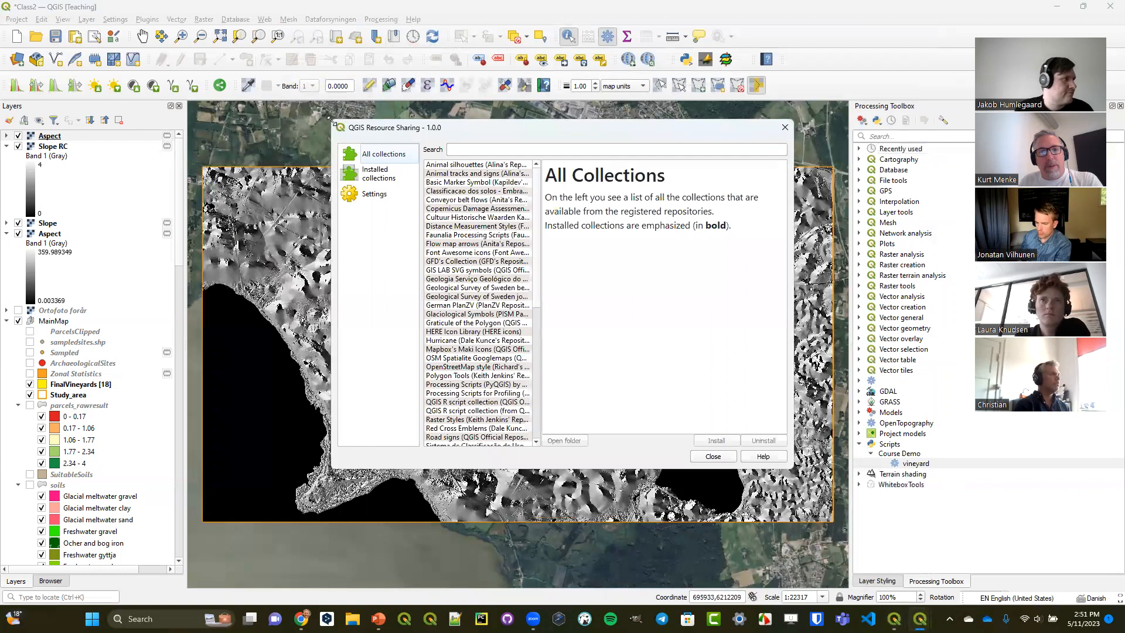
pyautogui.moveTo(329, 120); pyautogui.dragTo(18, 15)
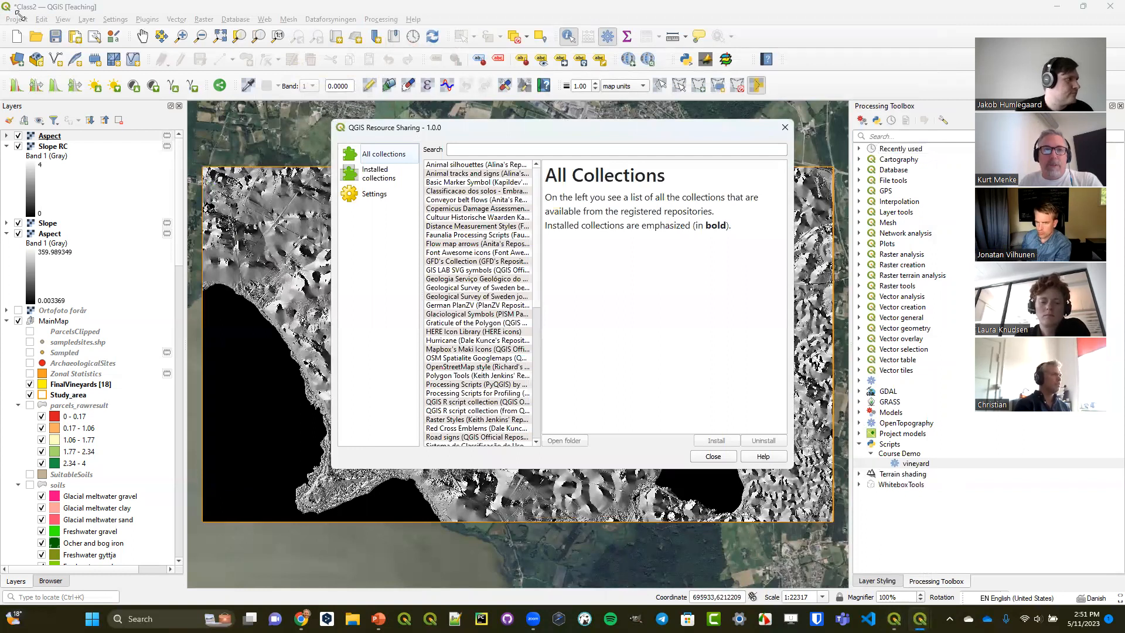
pyautogui.moveTo(240, 164); pyautogui.dragTo(456, 167)
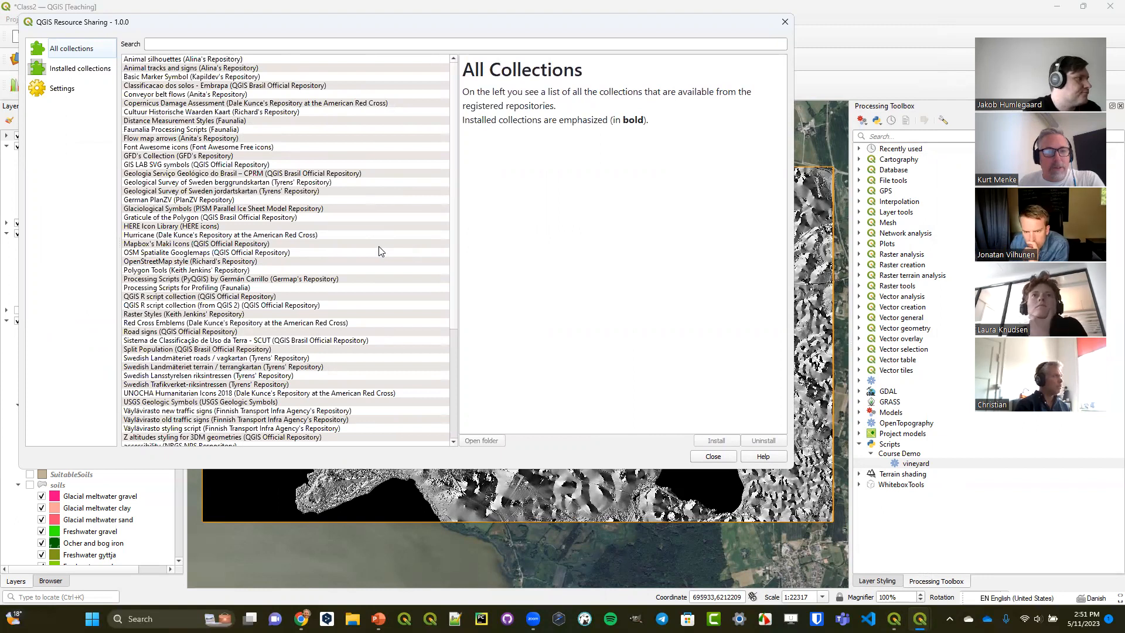
pyautogui.click(199, 209)
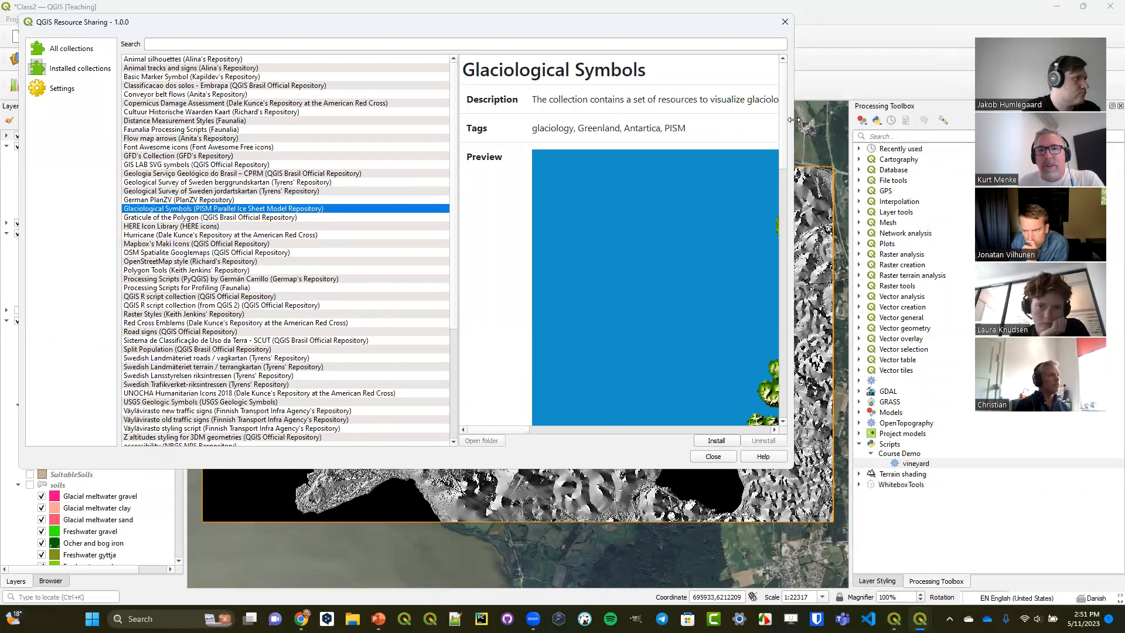
pyautogui.moveTo(793, 119); pyautogui.dragTo(788, 119)
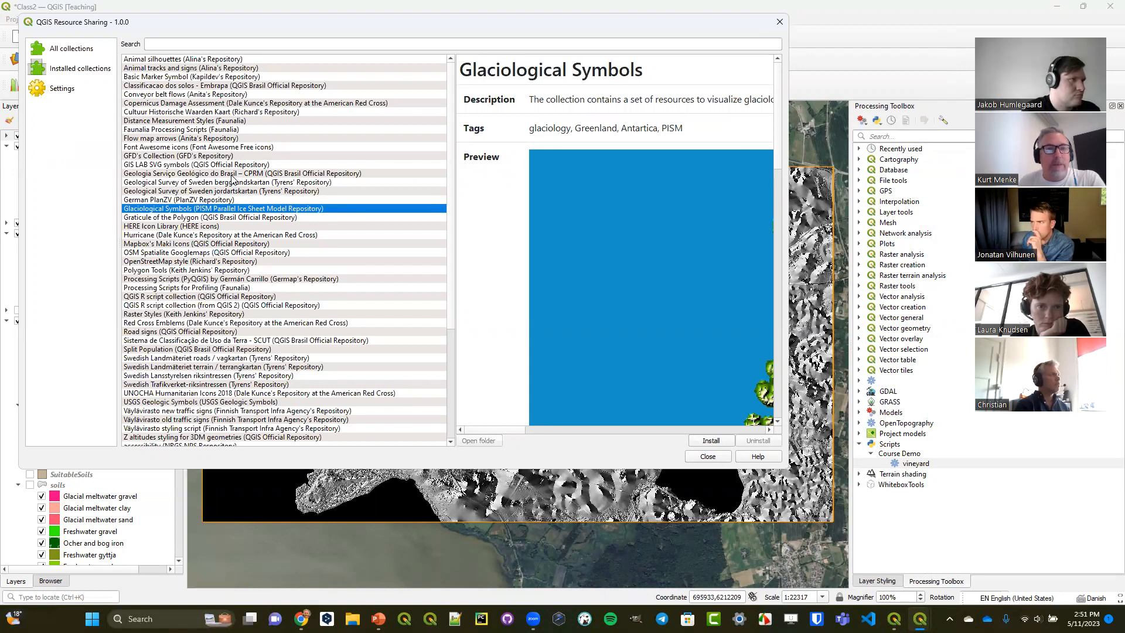
# - Browse the rest of the available shared collections and view the list of installed collections
pyautogui.scroll(-4, 232, 179)
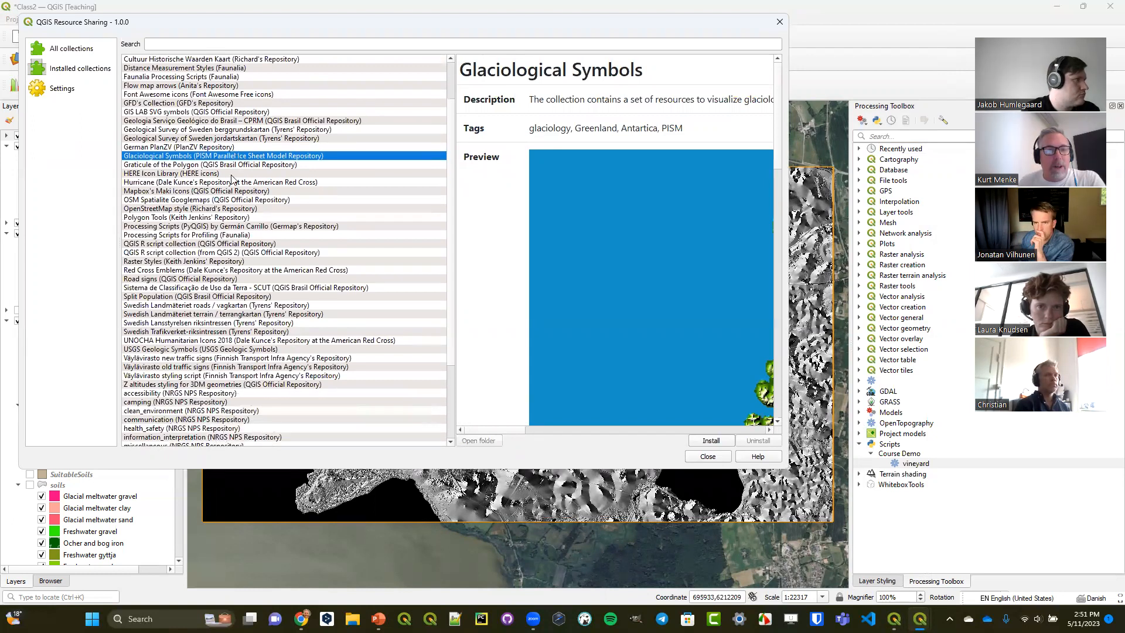
pyautogui.scroll(-2, 232, 179)
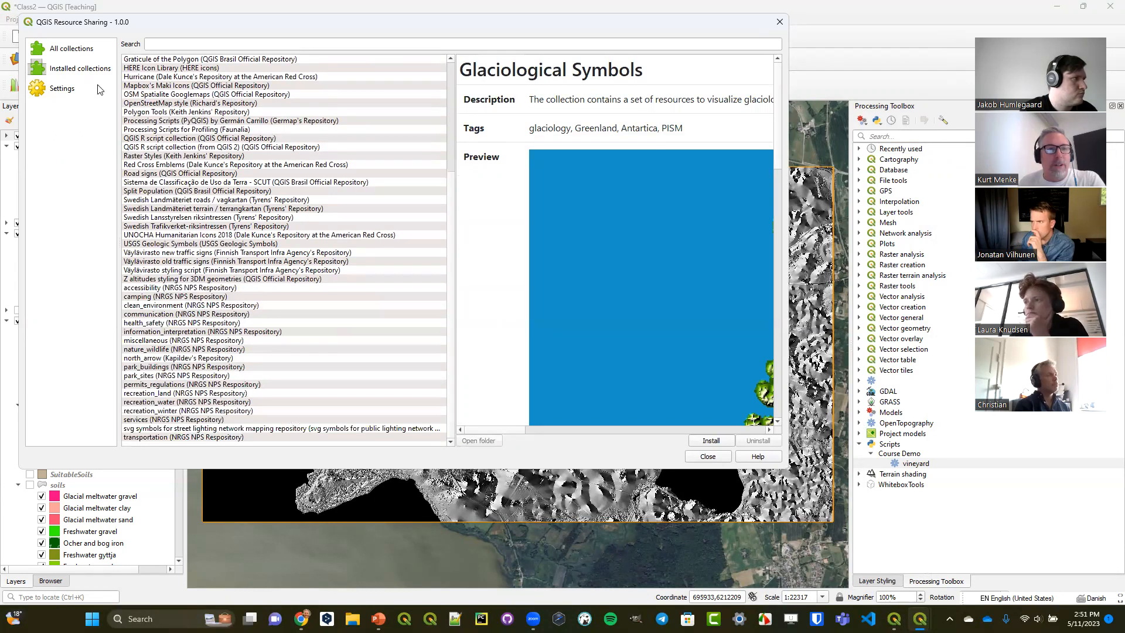
pyautogui.click(67, 51)
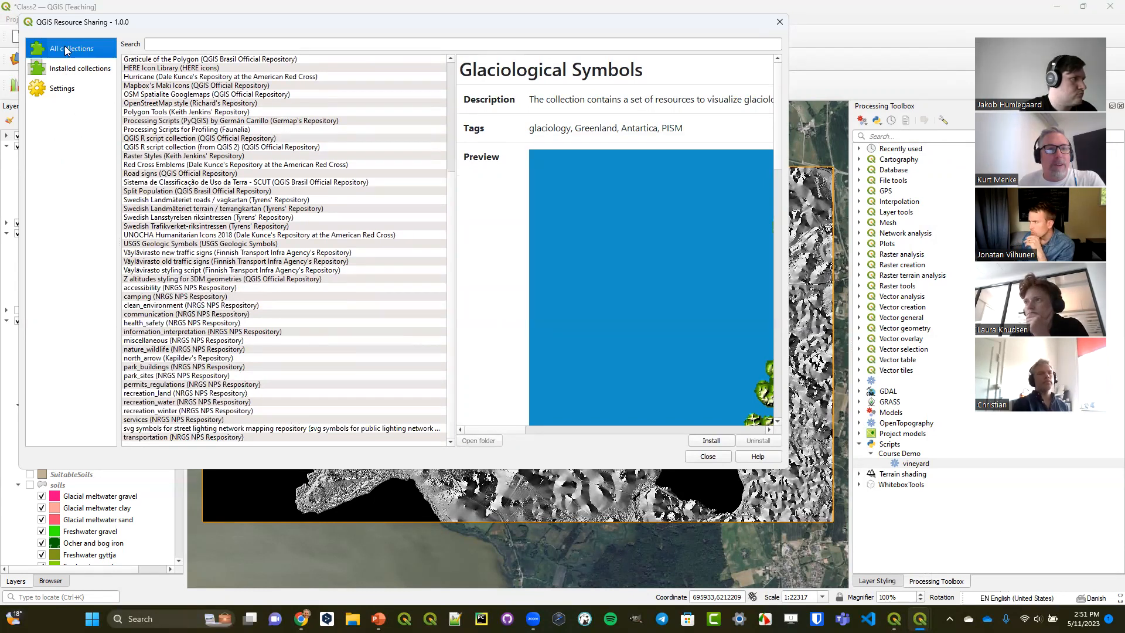
pyautogui.click(69, 70)
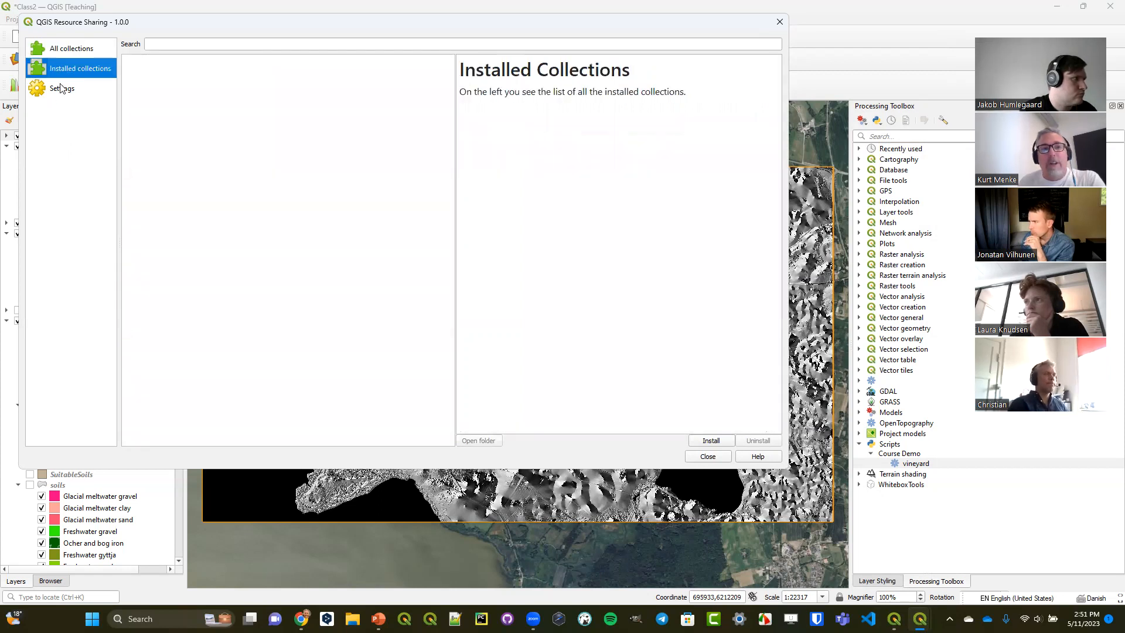
# - View the repository list in the Resource Sharing settings, return to all collections and close the dialog
pyautogui.click(62, 88)
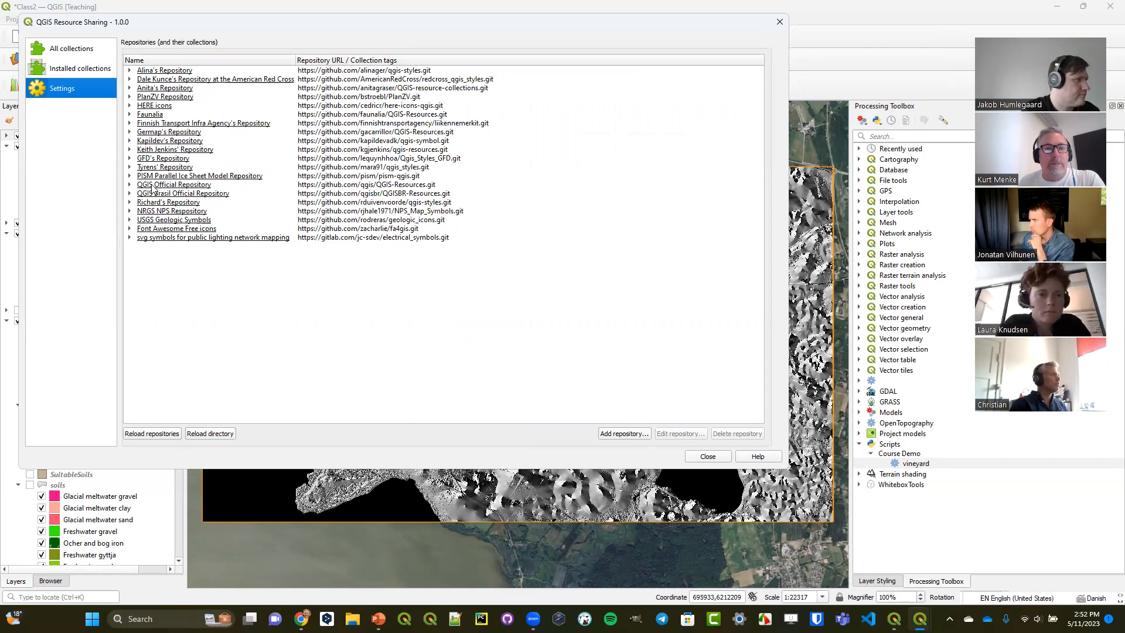
pyautogui.click(58, 55)
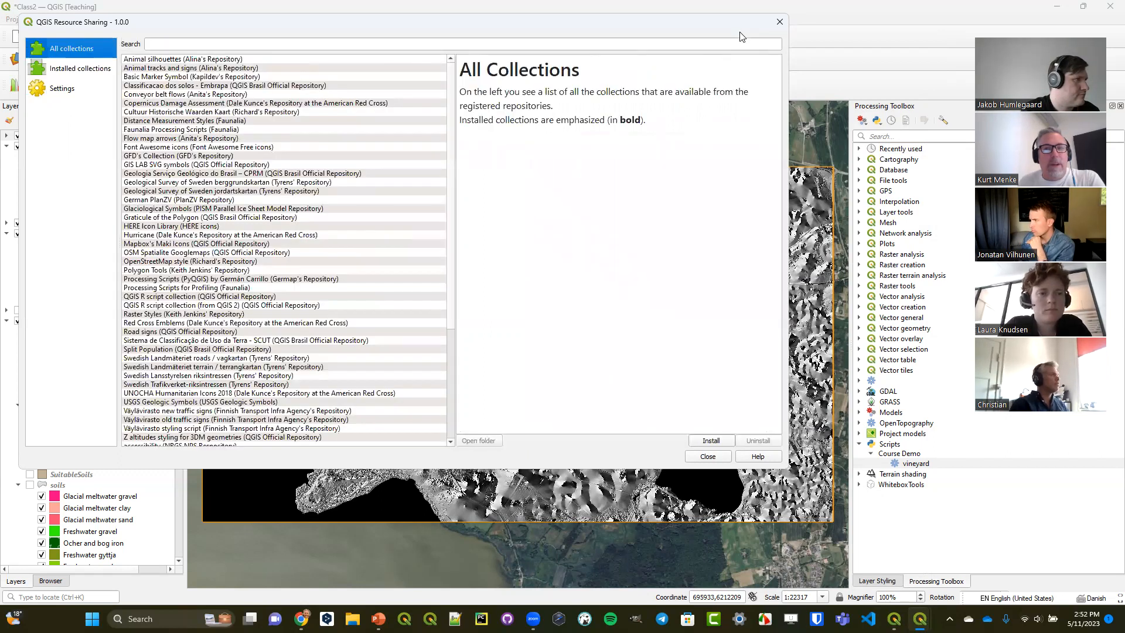
pyautogui.click(779, 22)
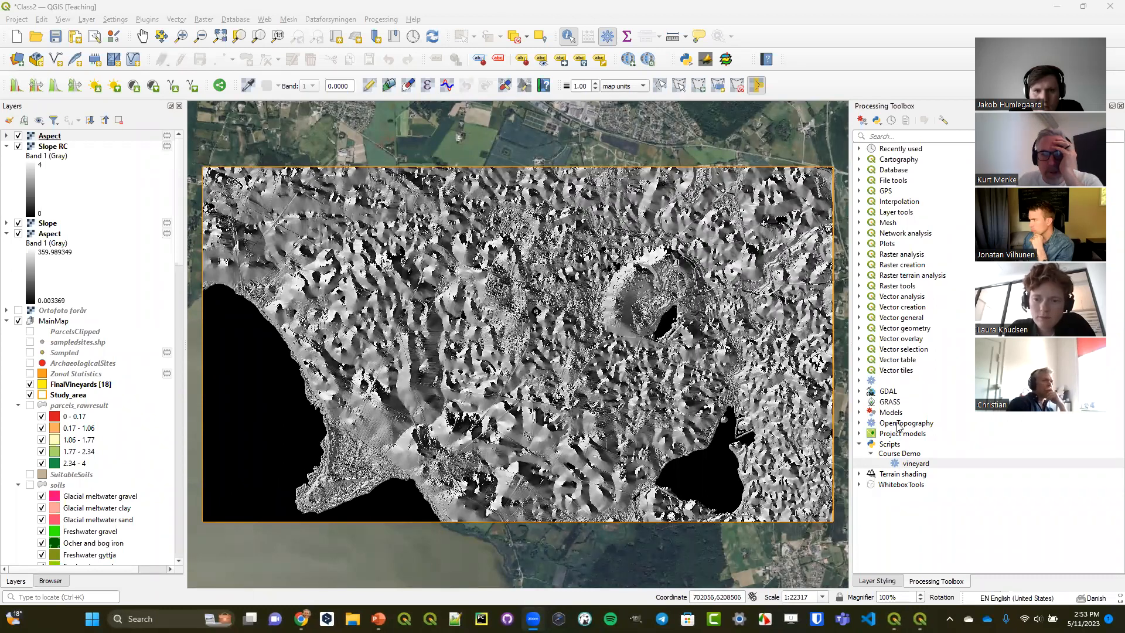
# - Open the vineyard model from the Course Demo group of the toolbox models for editing and maximize the model designer
pyautogui.click(859, 412)
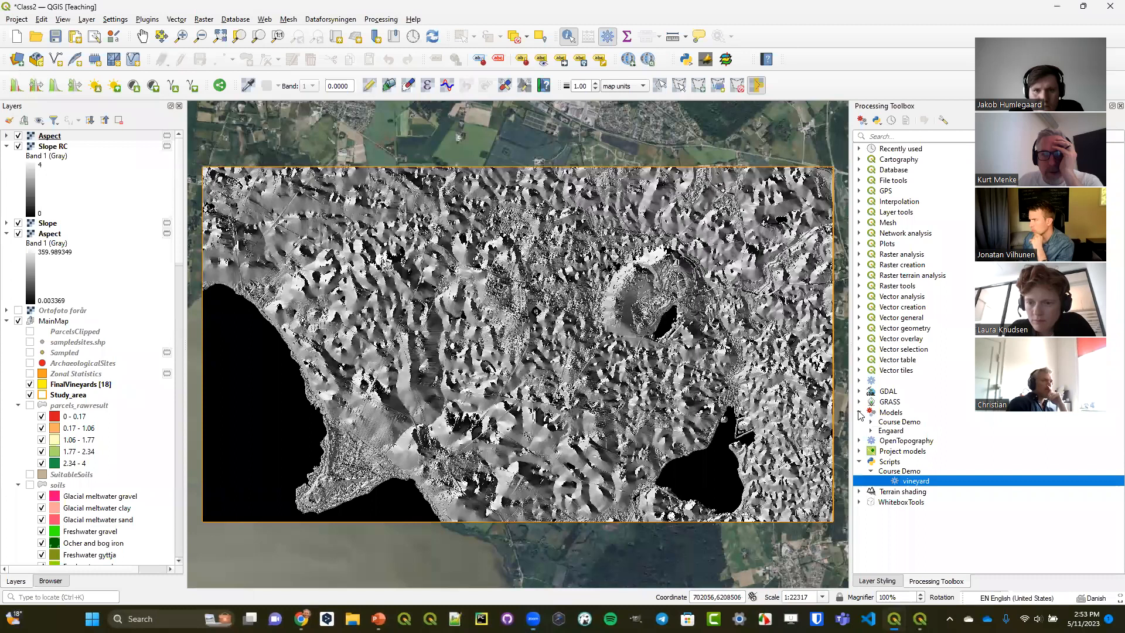
pyautogui.click(870, 422)
pyautogui.click(906, 432)
pyautogui.rightClick(907, 432)
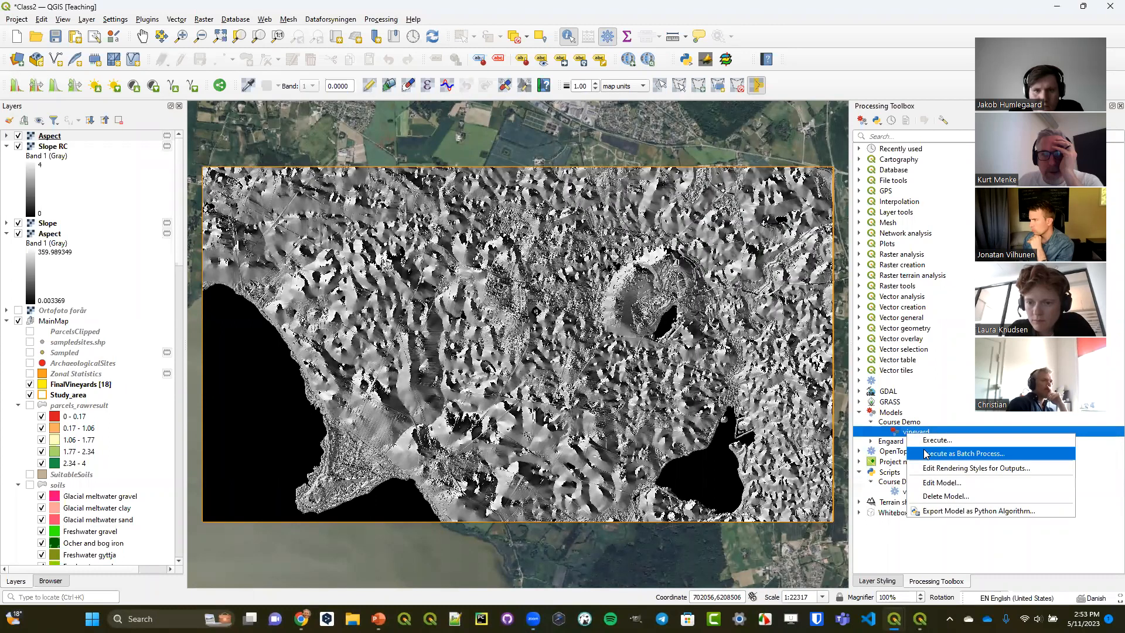
pyautogui.click(934, 482)
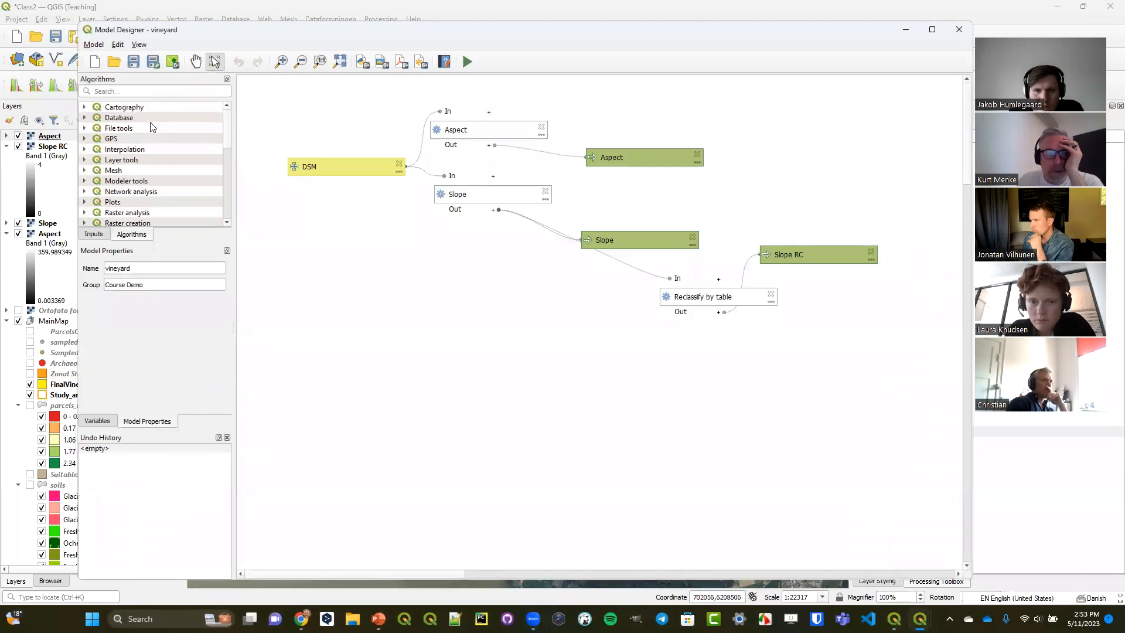
pyautogui.doubleClick(229, 31)
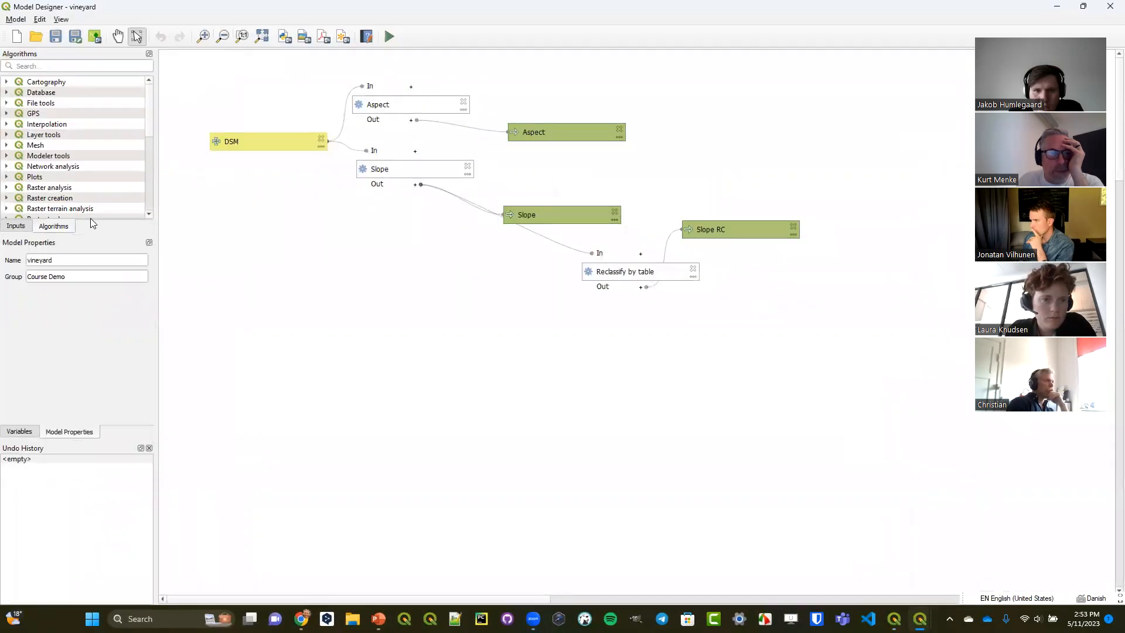
# - Enlarge the algorithm list in the model designer and expand the GDAL raster conversion tools
pyautogui.moveTo(89, 233); pyautogui.dragTo(83, 323)
pyautogui.scroll(-3, 92, 243)
pyautogui.scroll(-1, 92, 244)
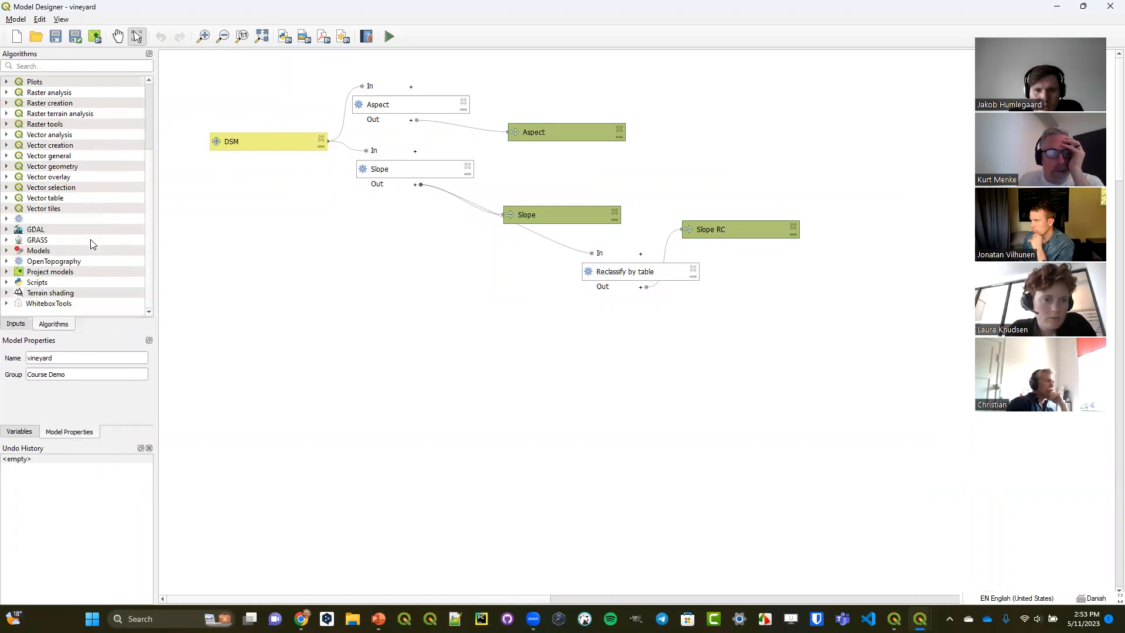
pyautogui.click(6, 229)
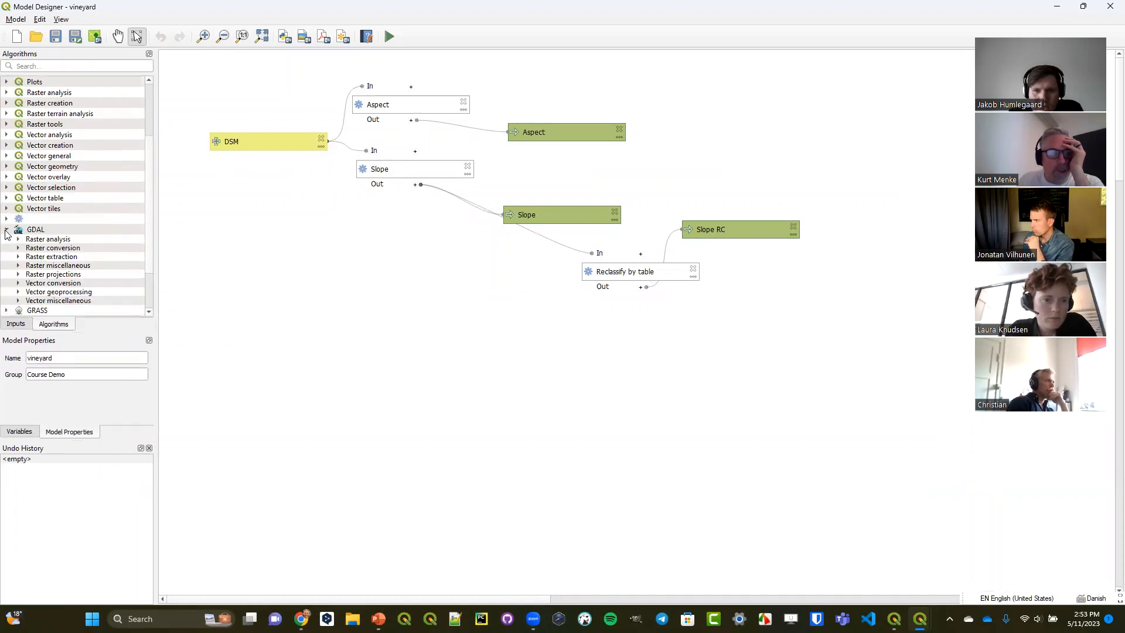
pyautogui.scroll(-1, 64, 225)
pyautogui.scroll(-1, 63, 225)
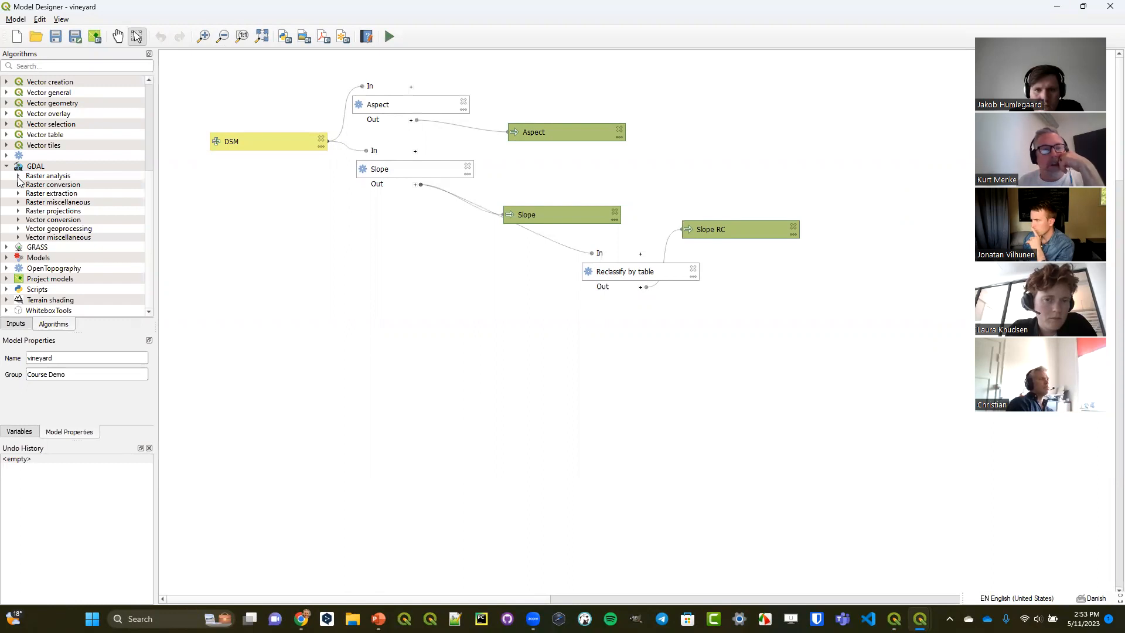
pyautogui.click(18, 185)
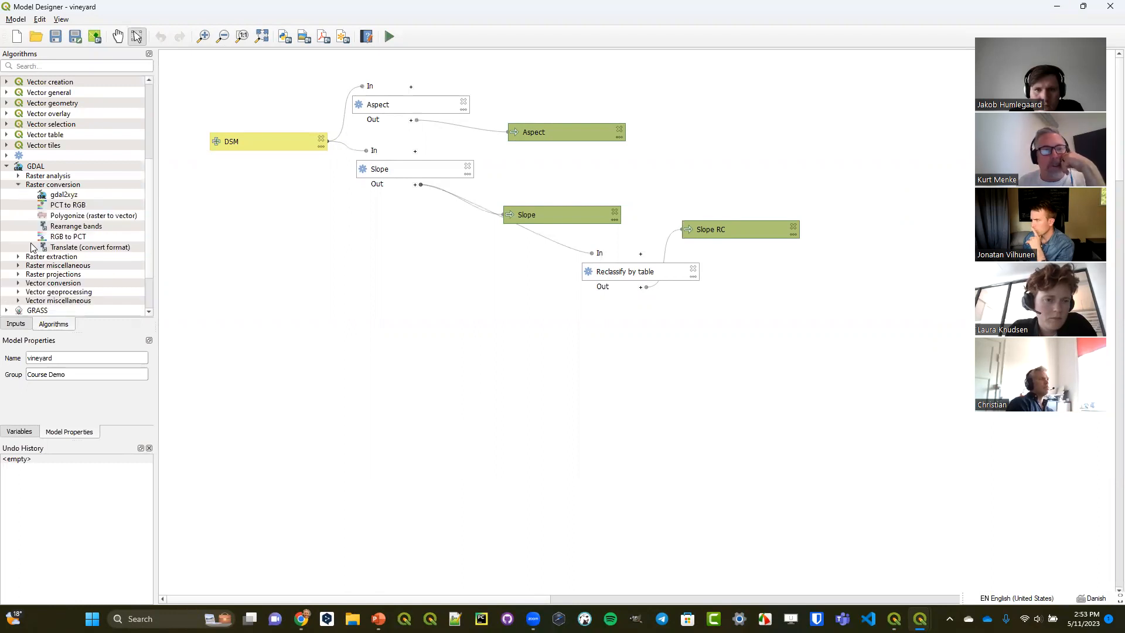
# - Place Translate (convert format) on the model canvas, examine its advanced parameters and additional creation options in an enlarged dialog, and cancel
pyautogui.moveTo(58, 252); pyautogui.dragTo(338, 310)
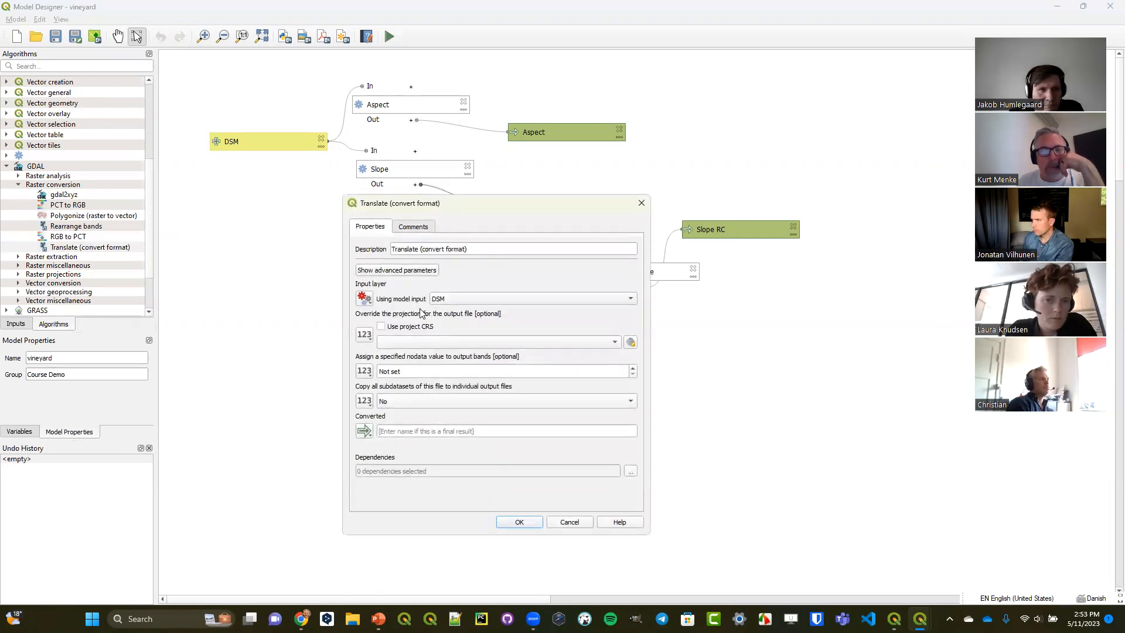
pyautogui.click(409, 273)
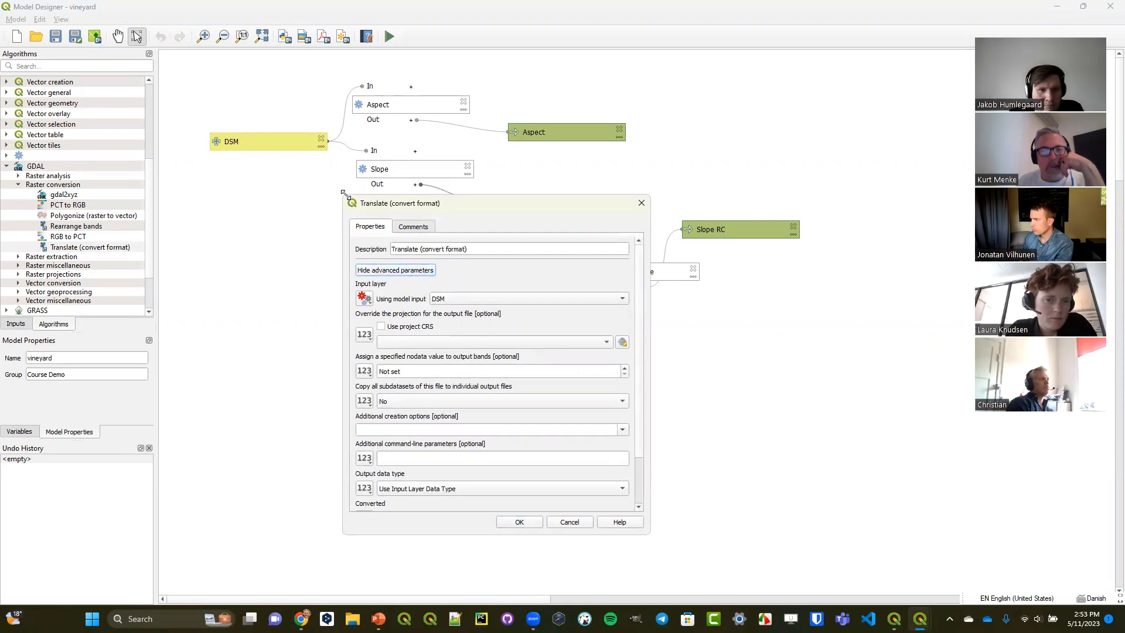
pyautogui.moveTo(345, 193); pyautogui.dragTo(67, 34)
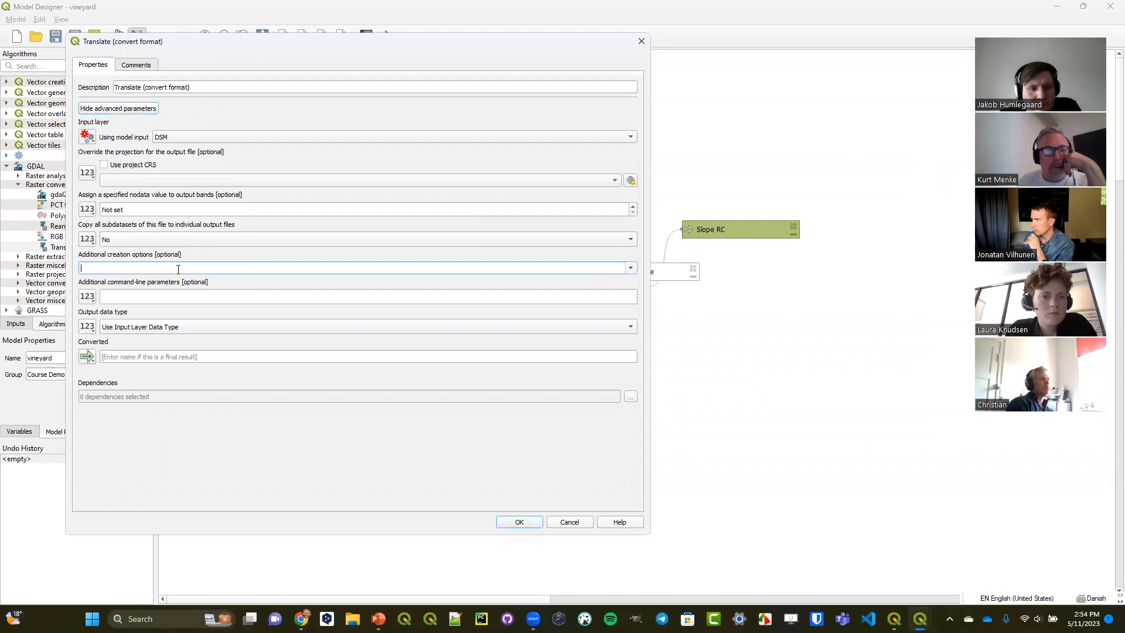
pyautogui.click(110, 268)
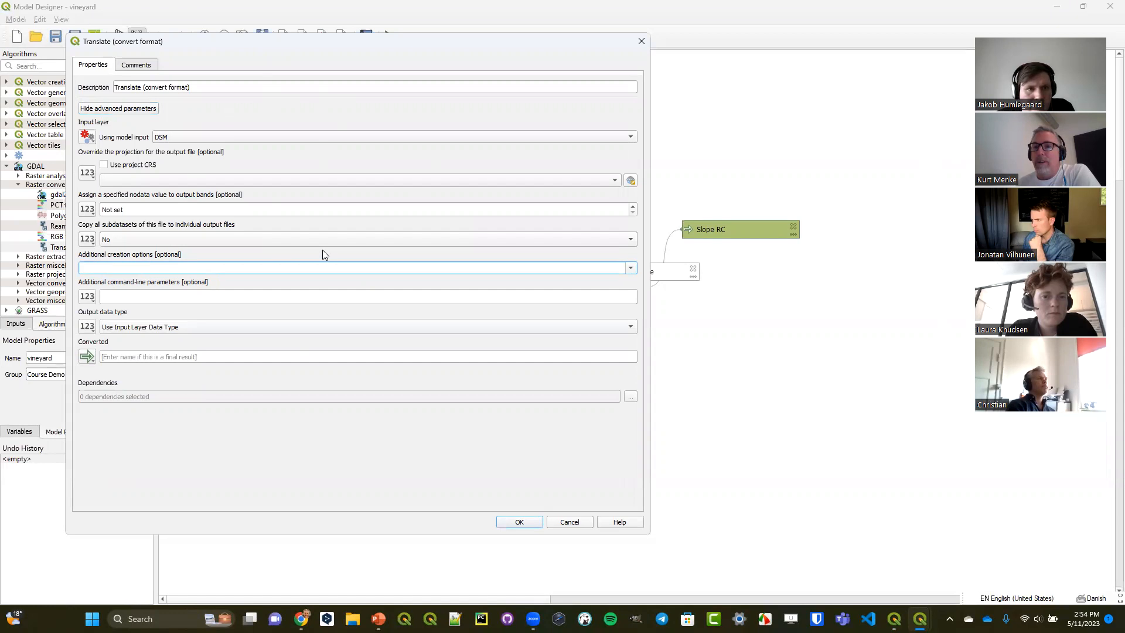
pyautogui.click(557, 521)
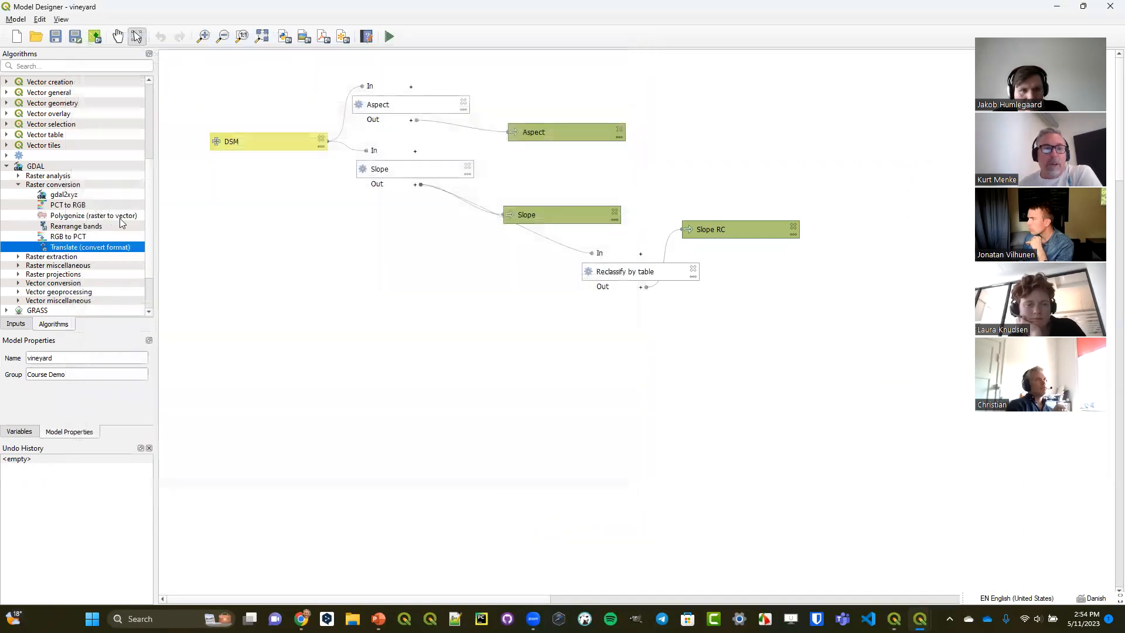
# - Collapse the GDAL group and examine the other algorithm providers, expanding Scripts and WhiteboxTools
pyautogui.click(6, 165)
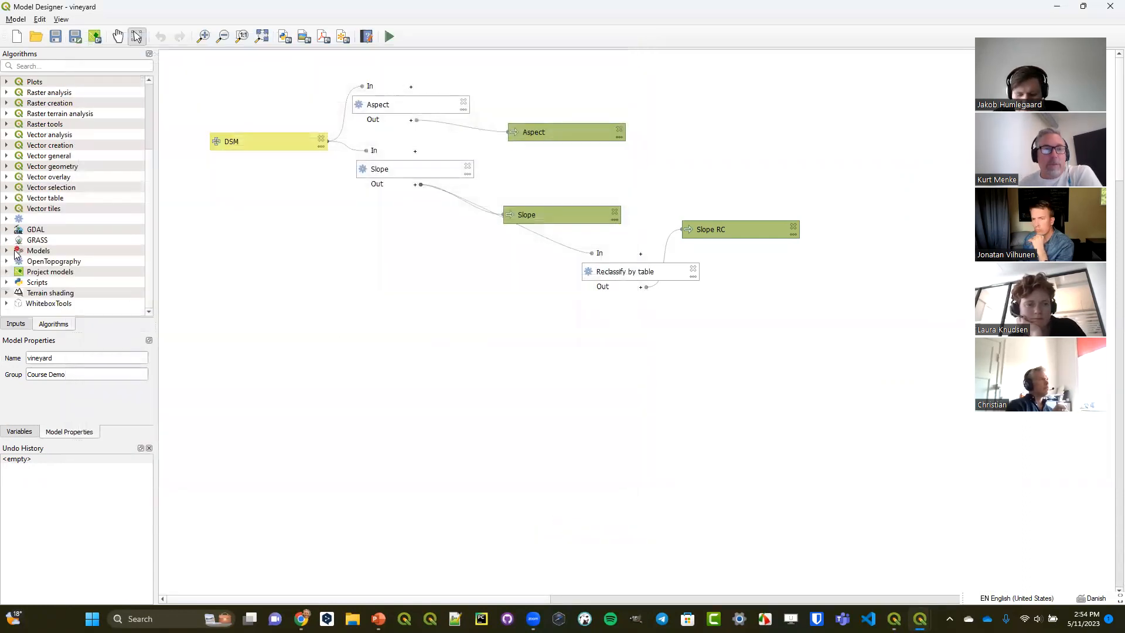
pyautogui.click(7, 283)
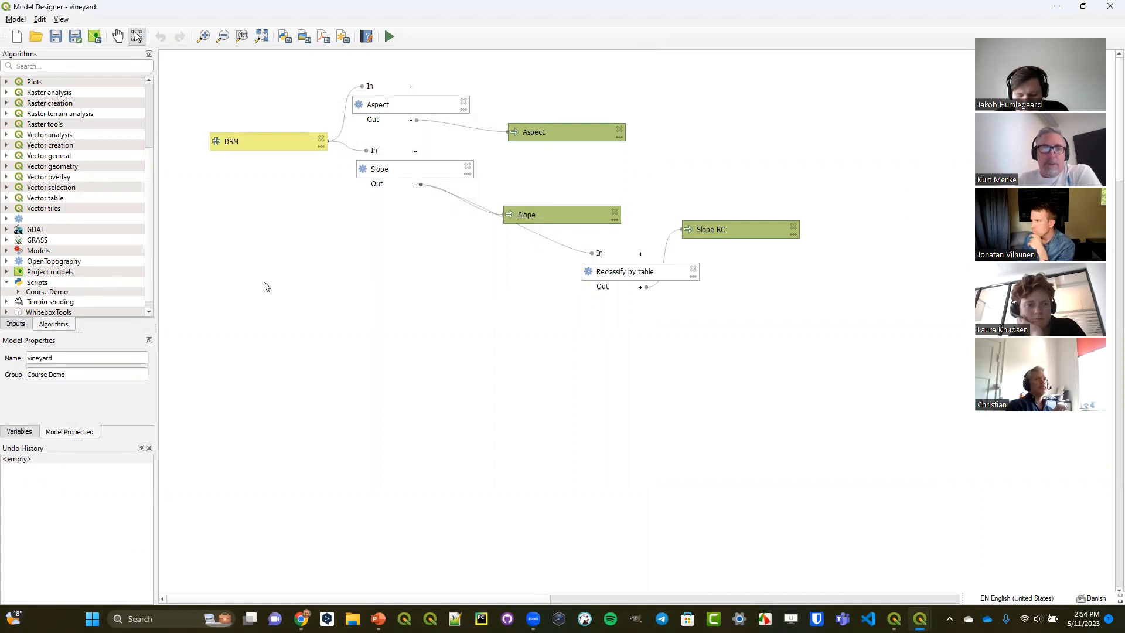
pyautogui.click(7, 220)
pyautogui.click(6, 219)
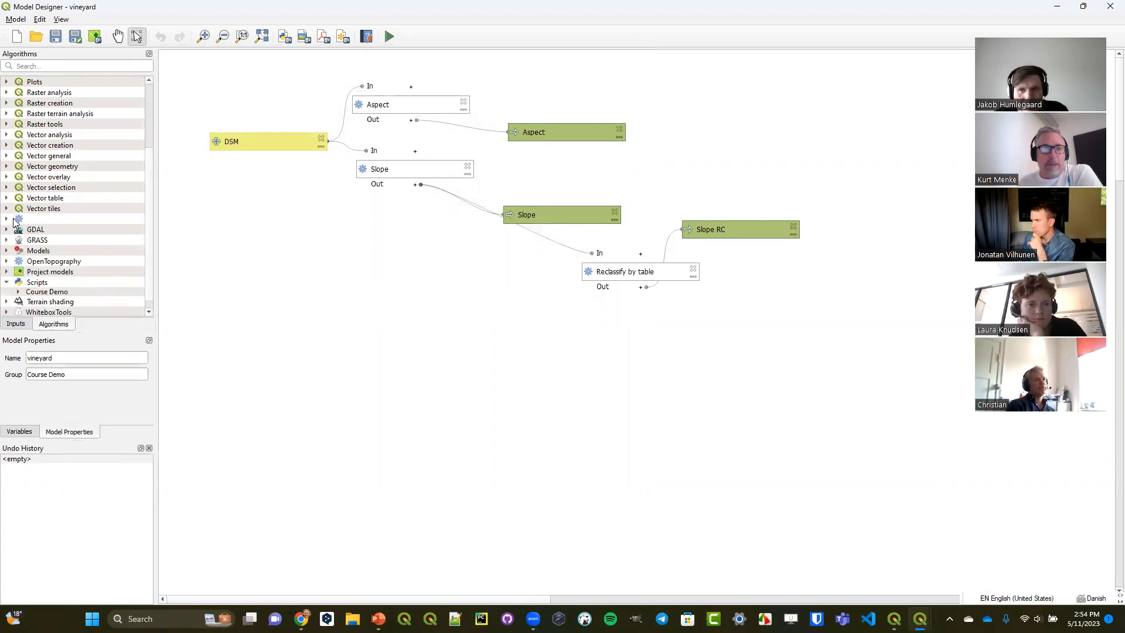
pyautogui.click(67, 219)
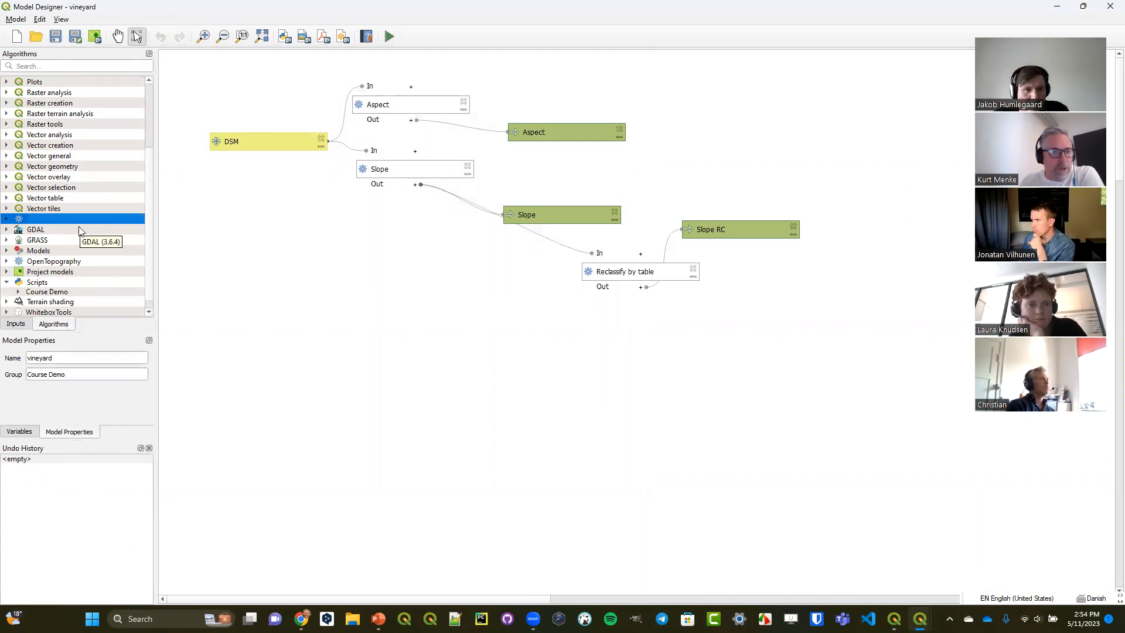
pyautogui.scroll(-1, 78, 280)
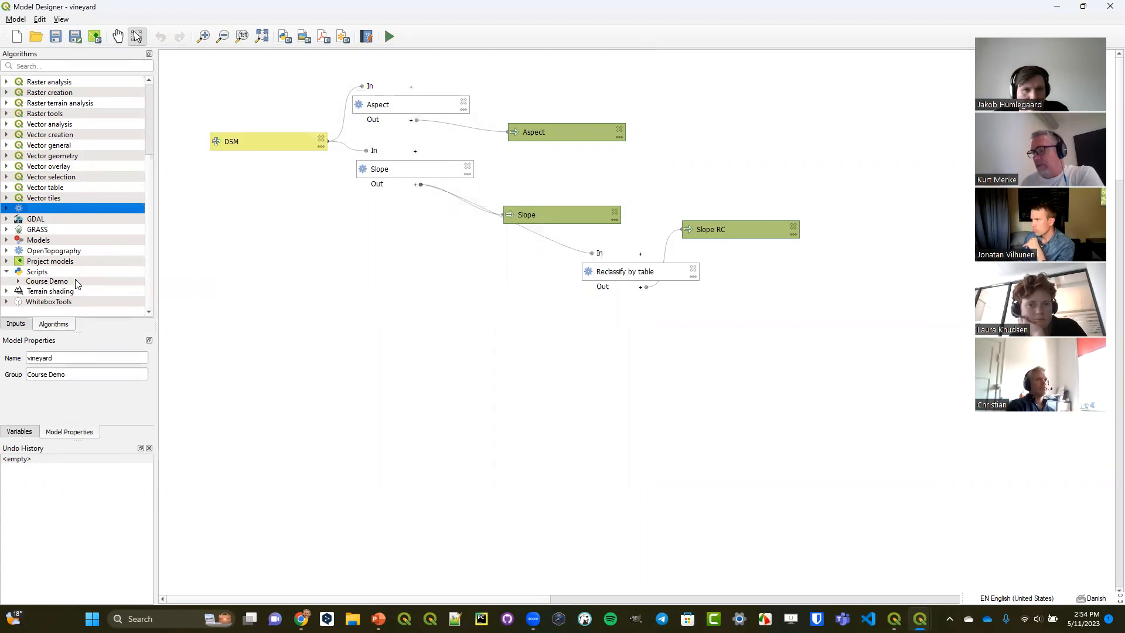
pyautogui.click(51, 301)
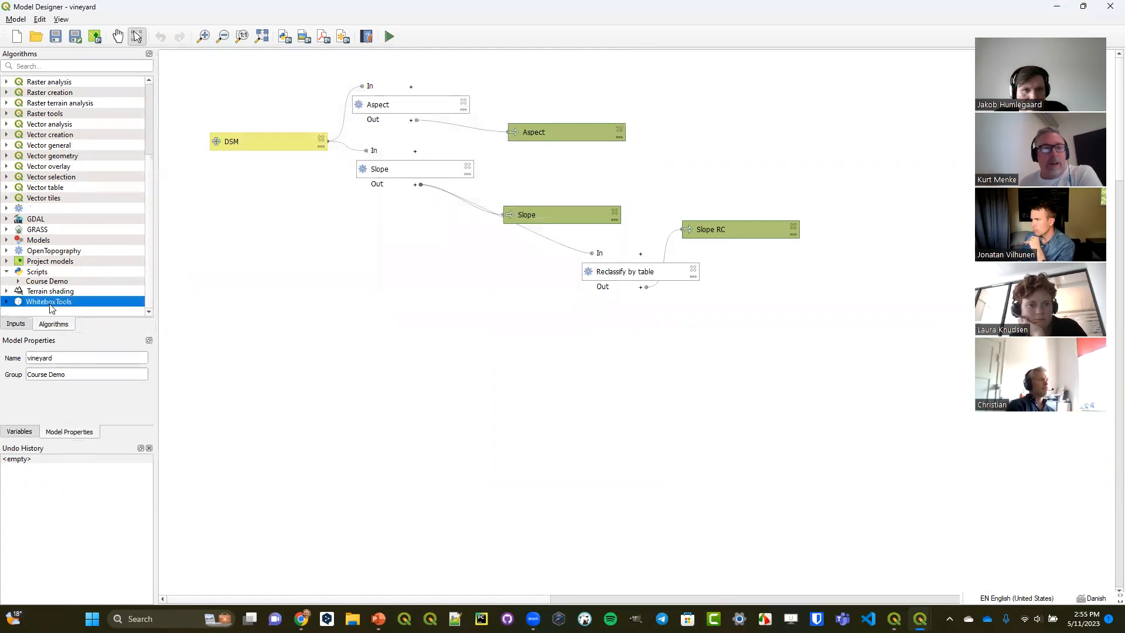
pyautogui.click(6, 302)
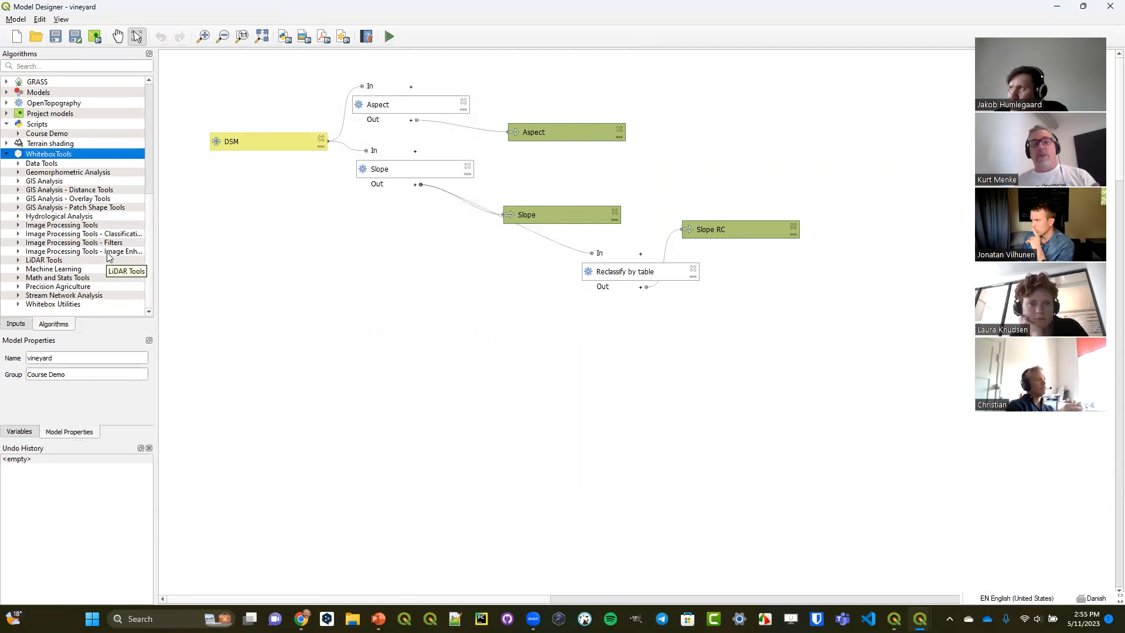
# - Expand the Modeler tools group and go through its algorithms from Conditional branch to String concatenation
pyautogui.scroll(7, 103, 259)
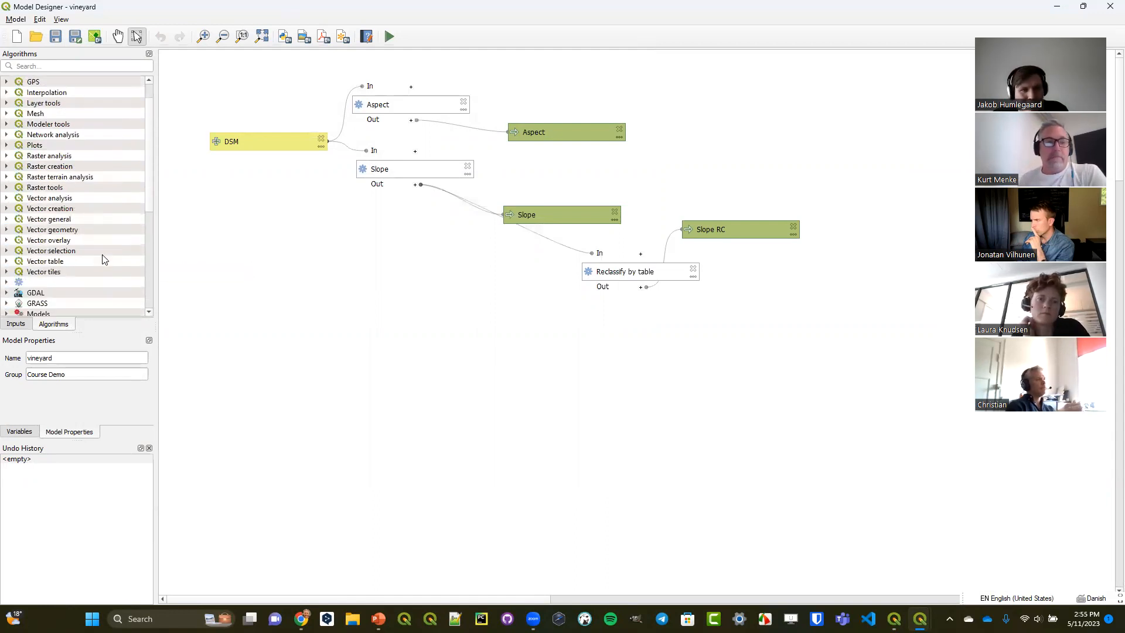
pyautogui.scroll(-1, 103, 259)
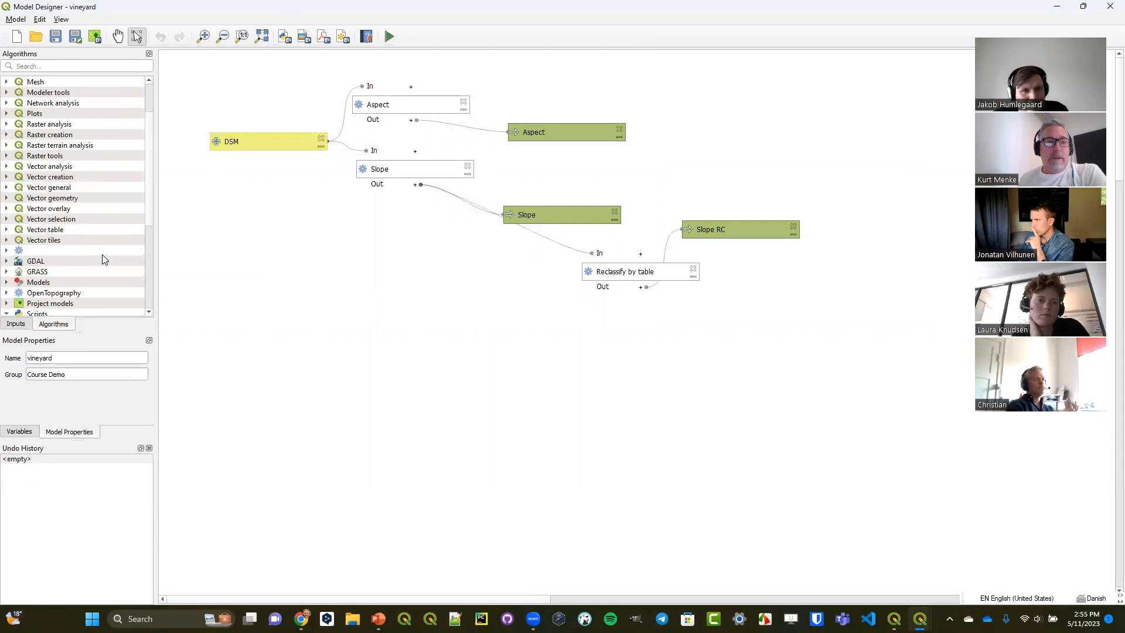
pyautogui.scroll(2, 103, 259)
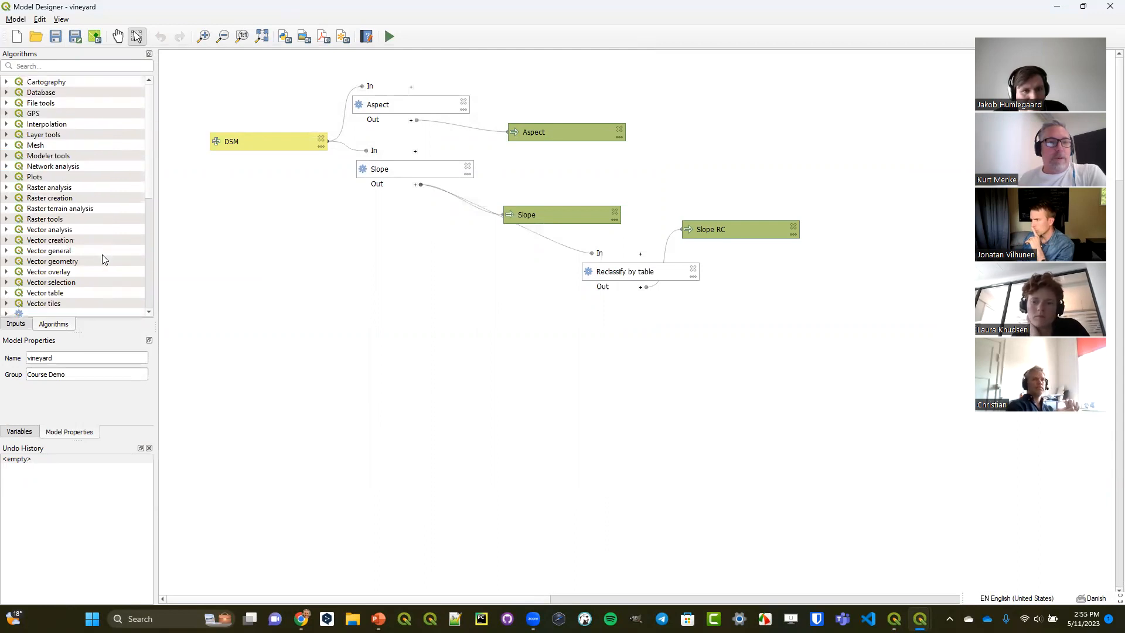
pyautogui.click(18, 159)
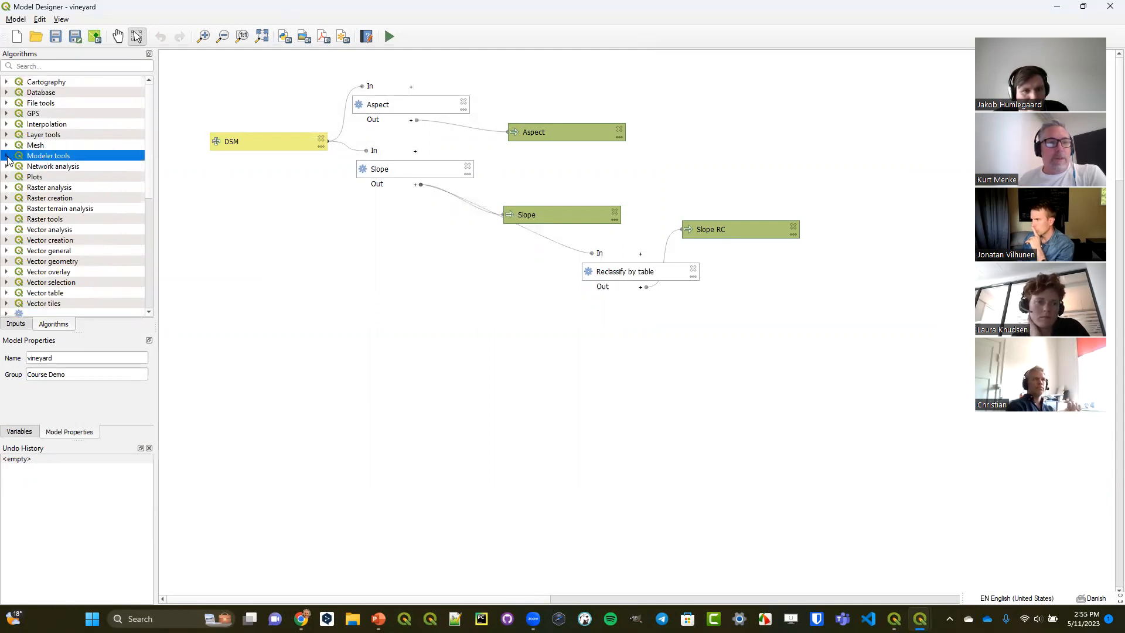
pyautogui.click(7, 157)
pyautogui.scroll(-1, 65, 160)
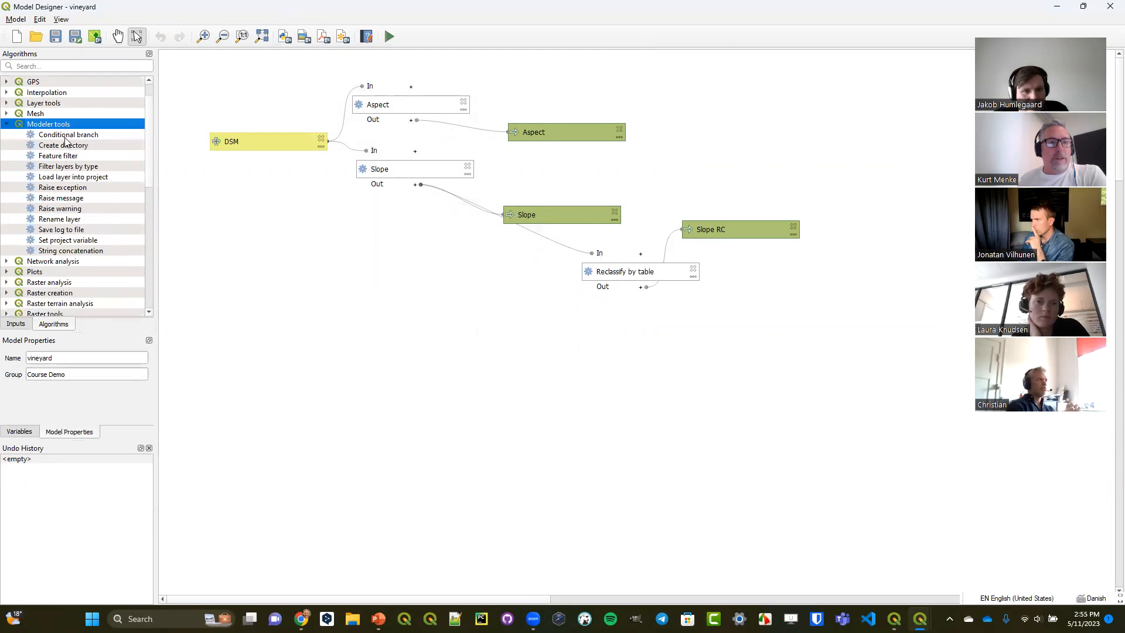
pyautogui.click(118, 137)
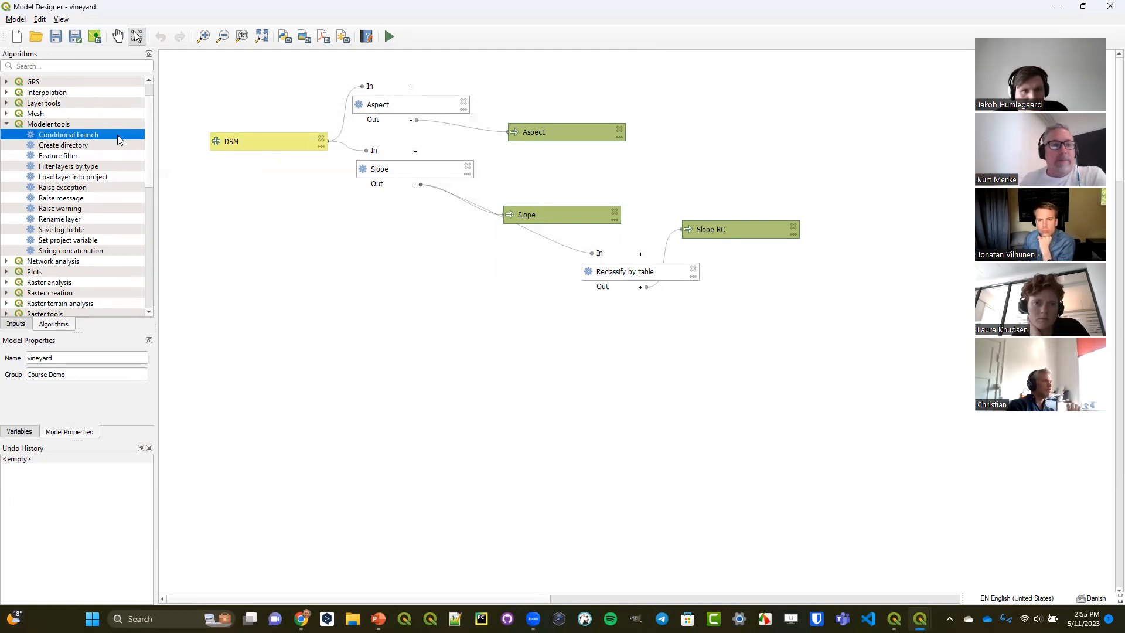
pyautogui.click(92, 147)
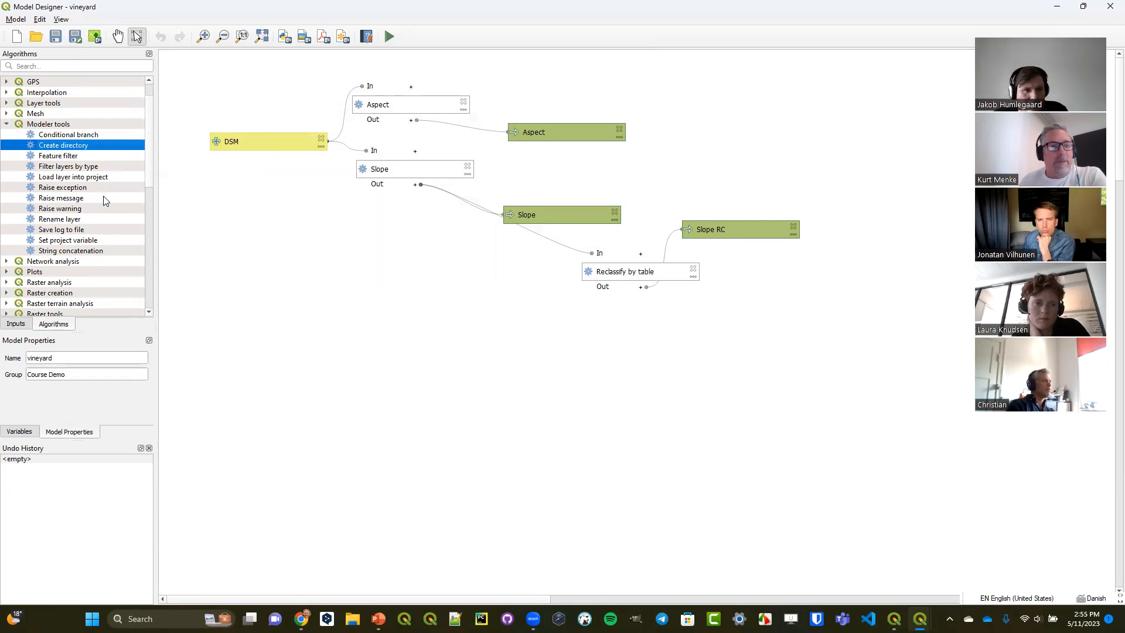
pyautogui.click(82, 188)
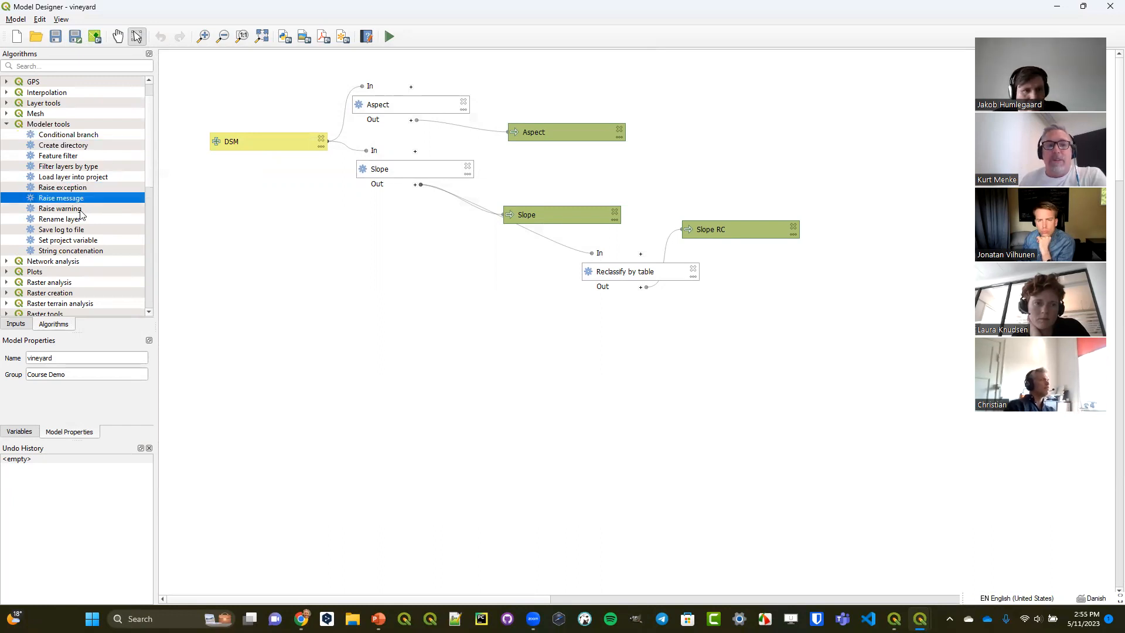
pyautogui.click(84, 209)
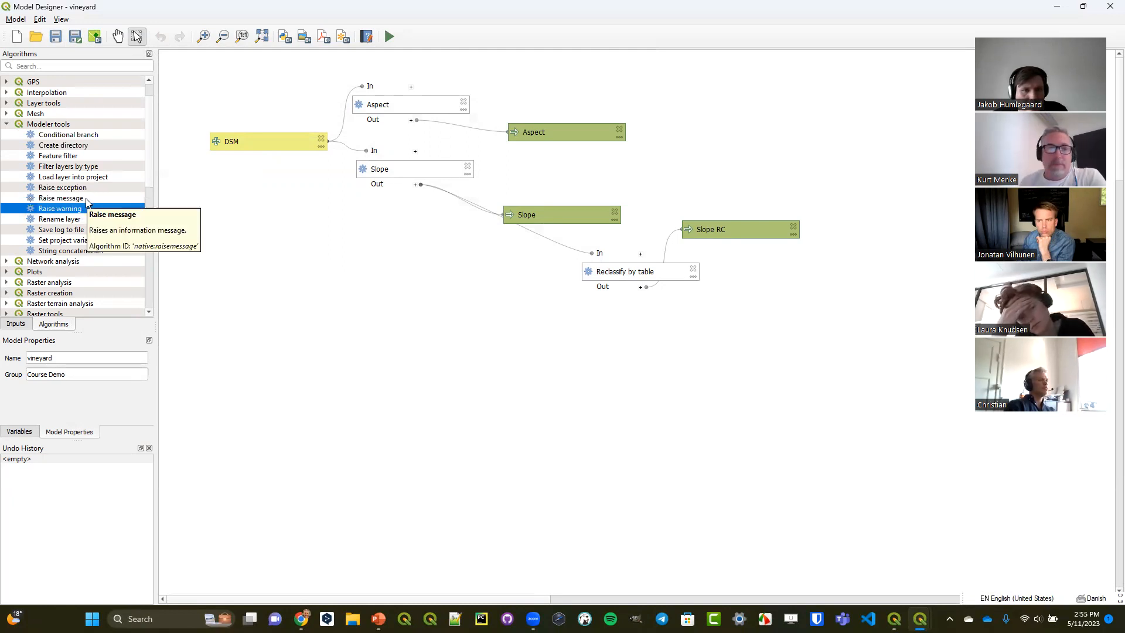
pyautogui.click(65, 253)
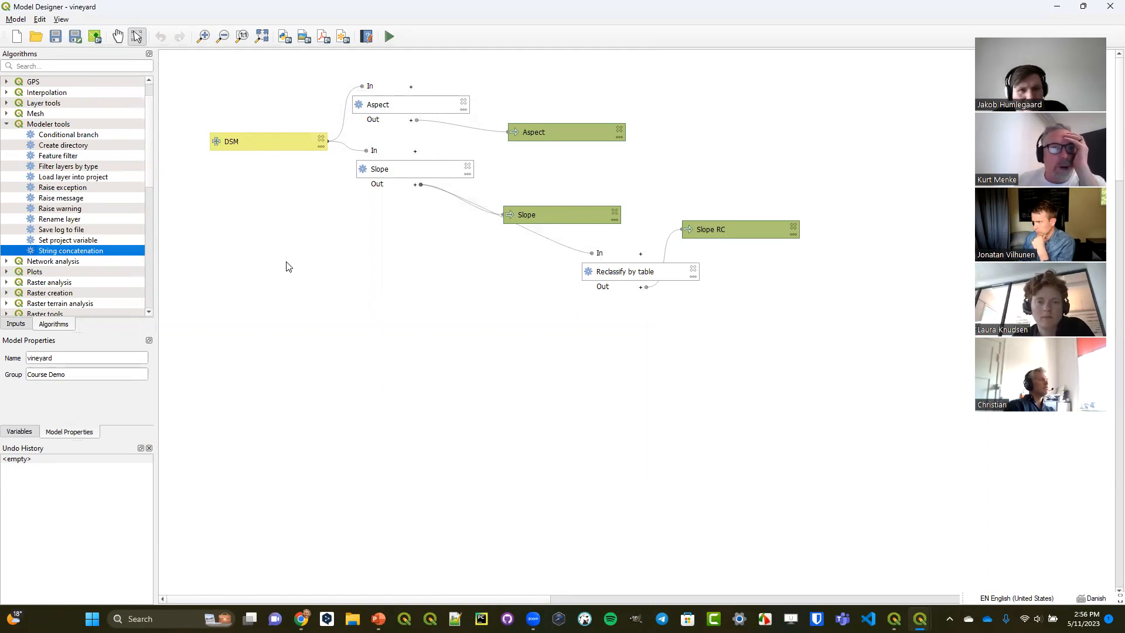
# - Add a group box to the model and fit it around the Slope output, Reclassify by table and Slope RC
pyautogui.click(61, 20)
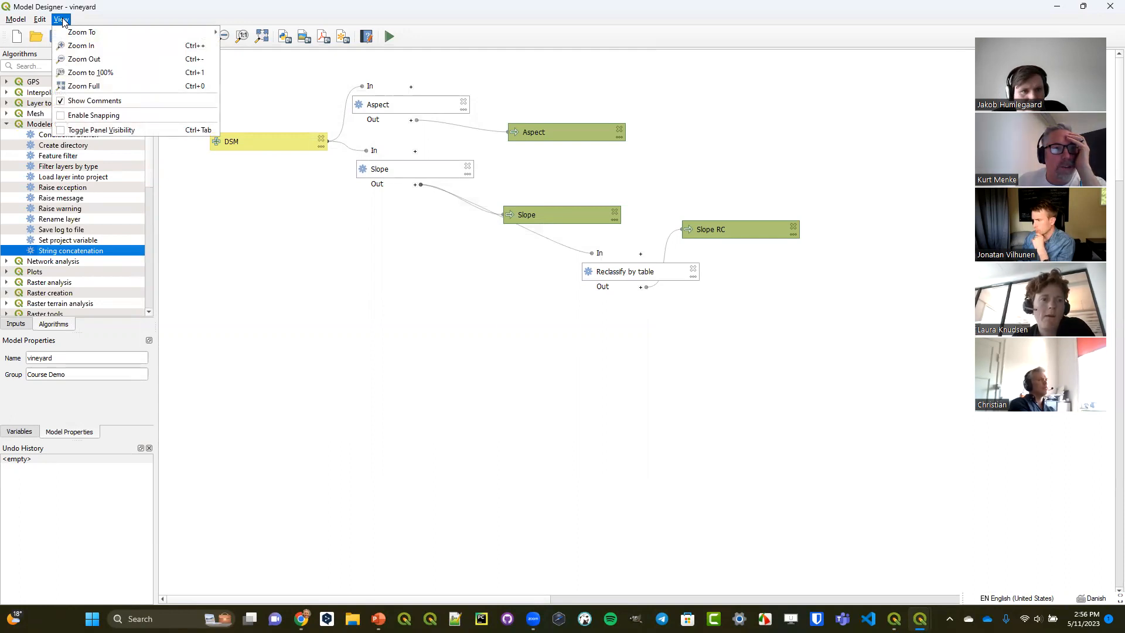
pyautogui.moveTo(45, 20)
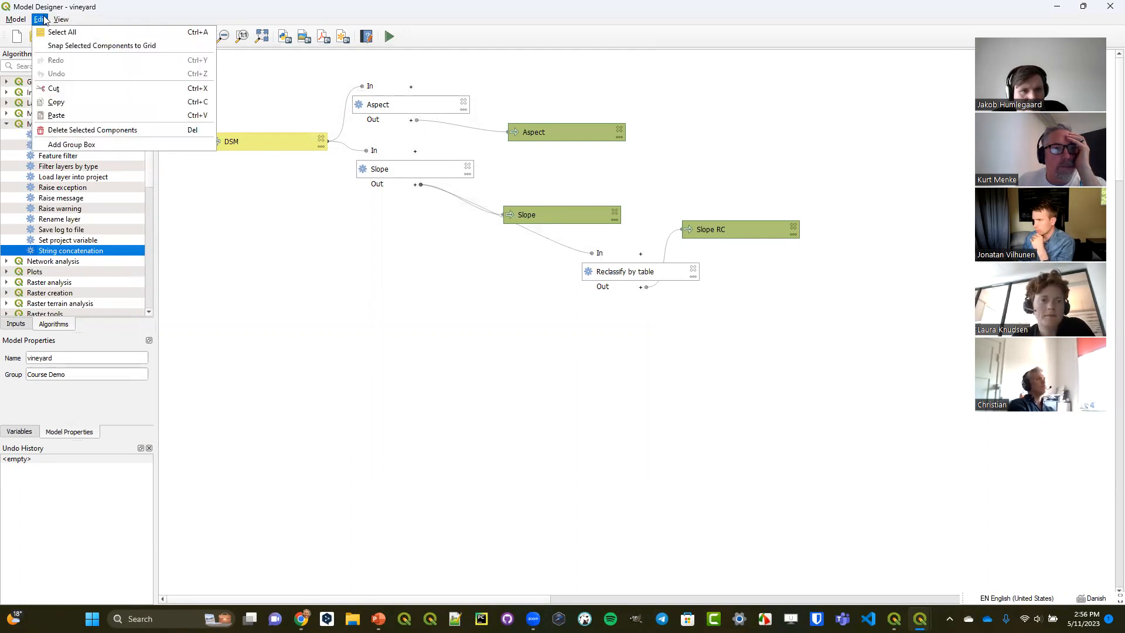
pyautogui.click(96, 146)
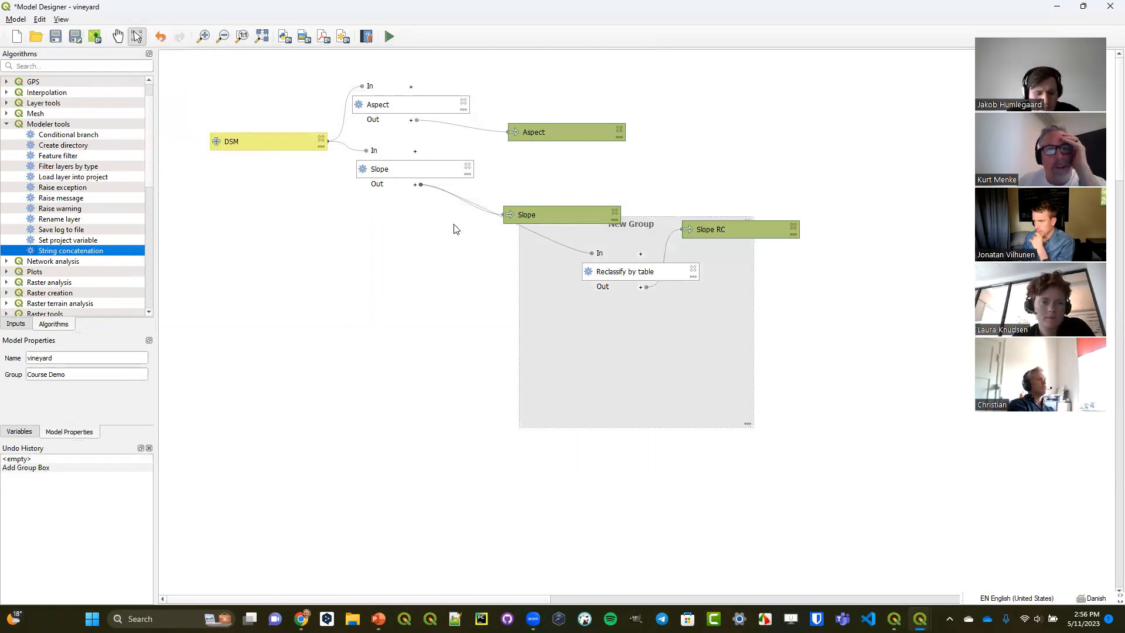
pyautogui.moveTo(614, 334); pyautogui.dragTo(571, 286)
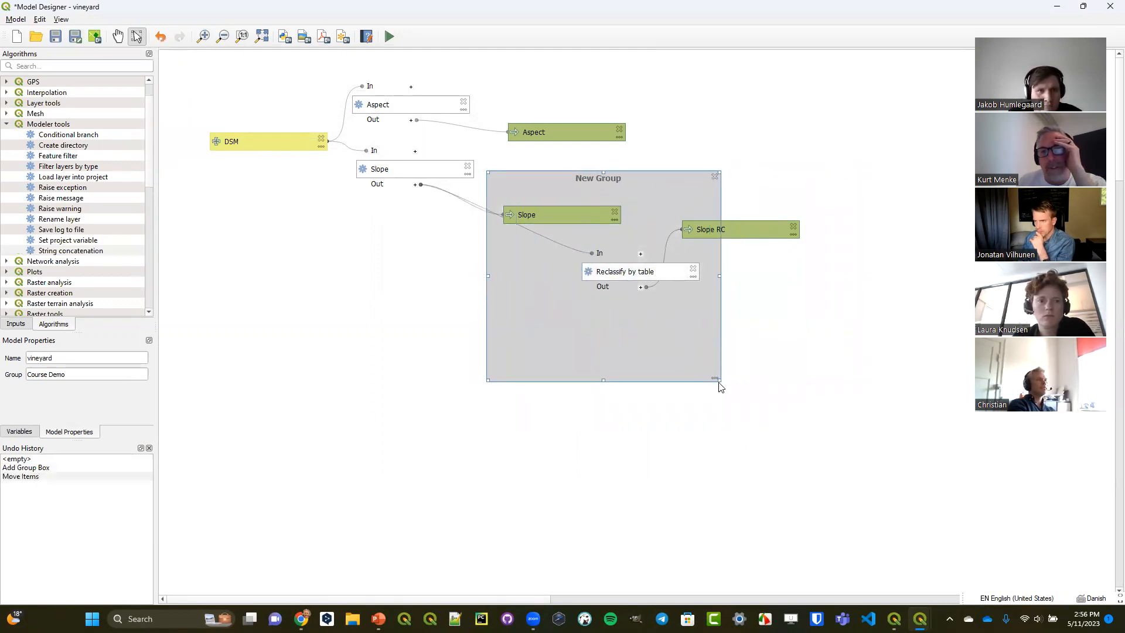
pyautogui.moveTo(716, 378); pyautogui.dragTo(825, 331)
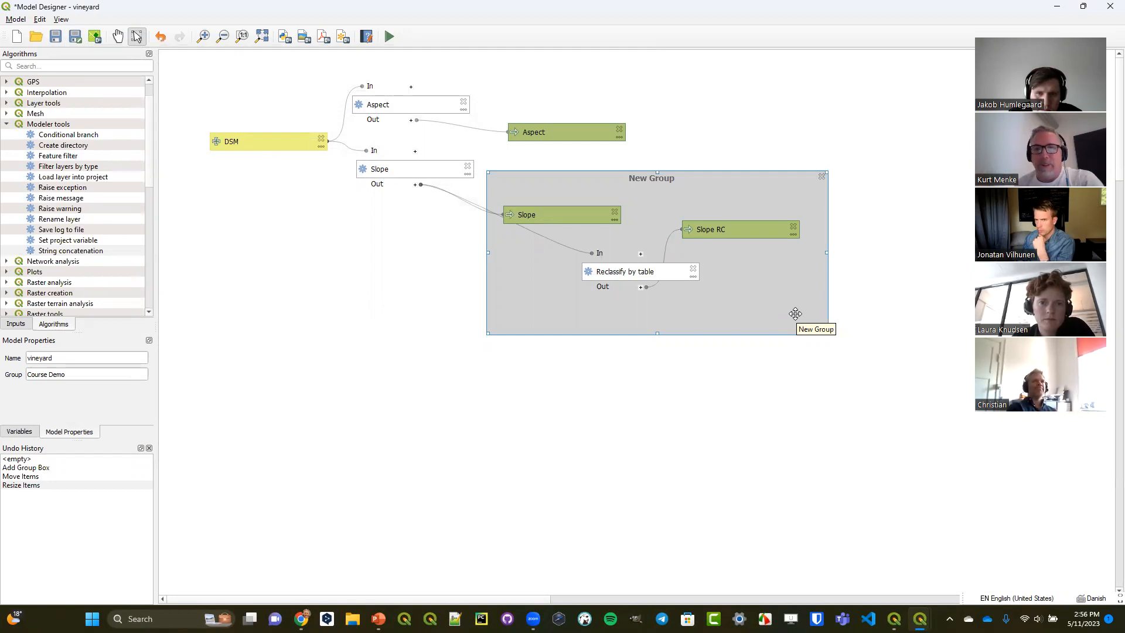
# - Title the group box "Cool stuff" and give it a yellow colour
pyautogui.rightClick(708, 186)
pyautogui.click(733, 207)
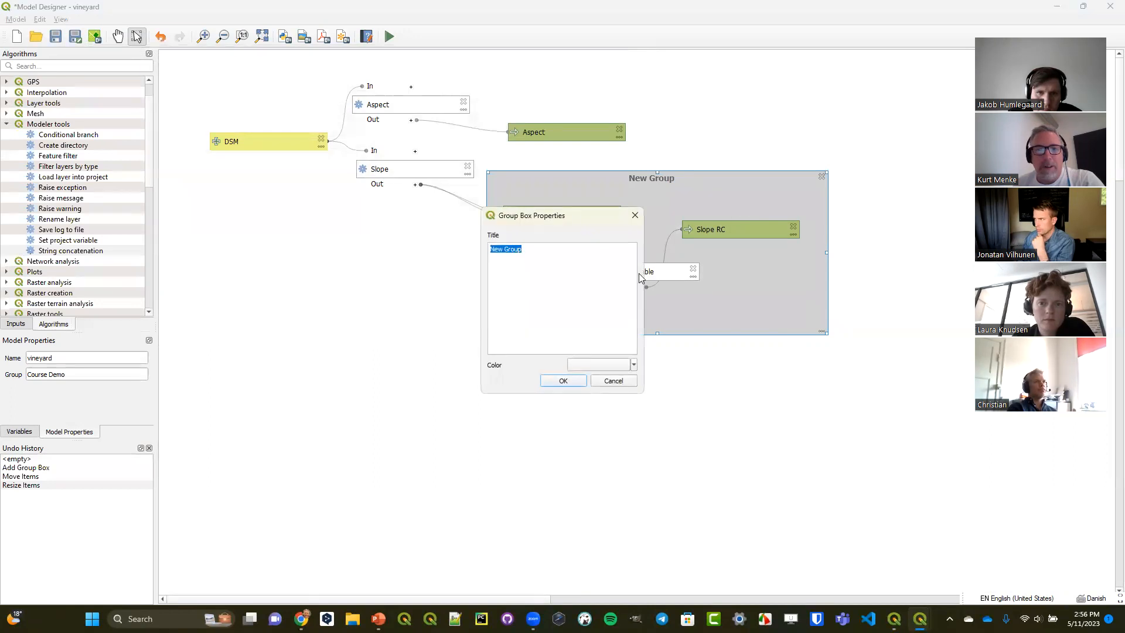
pyautogui.click(632, 365)
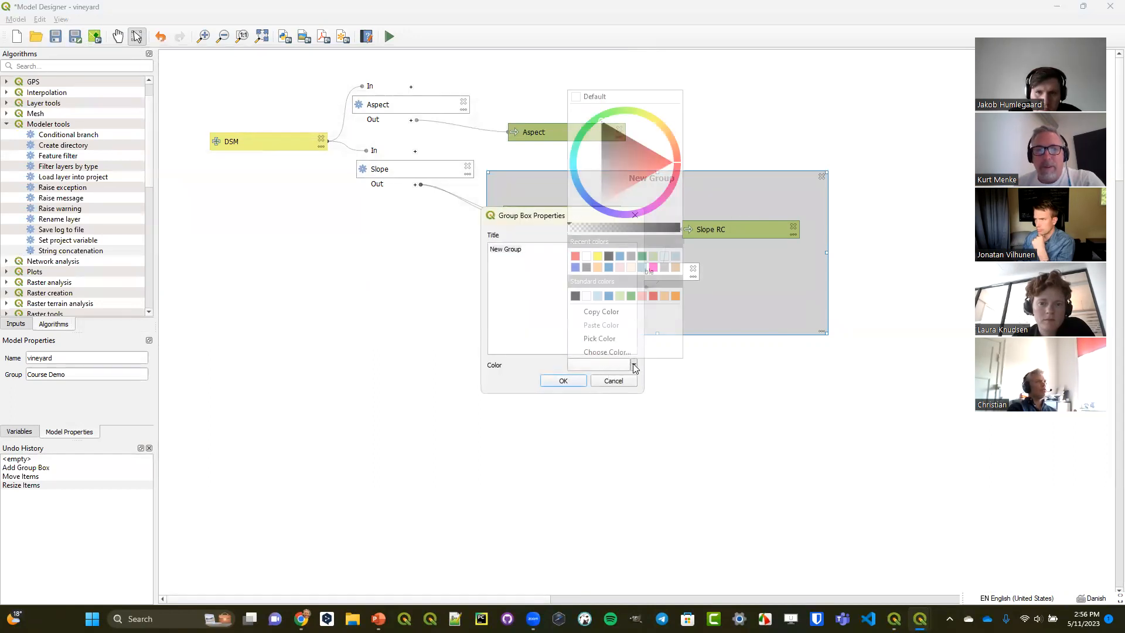
pyautogui.click(598, 257)
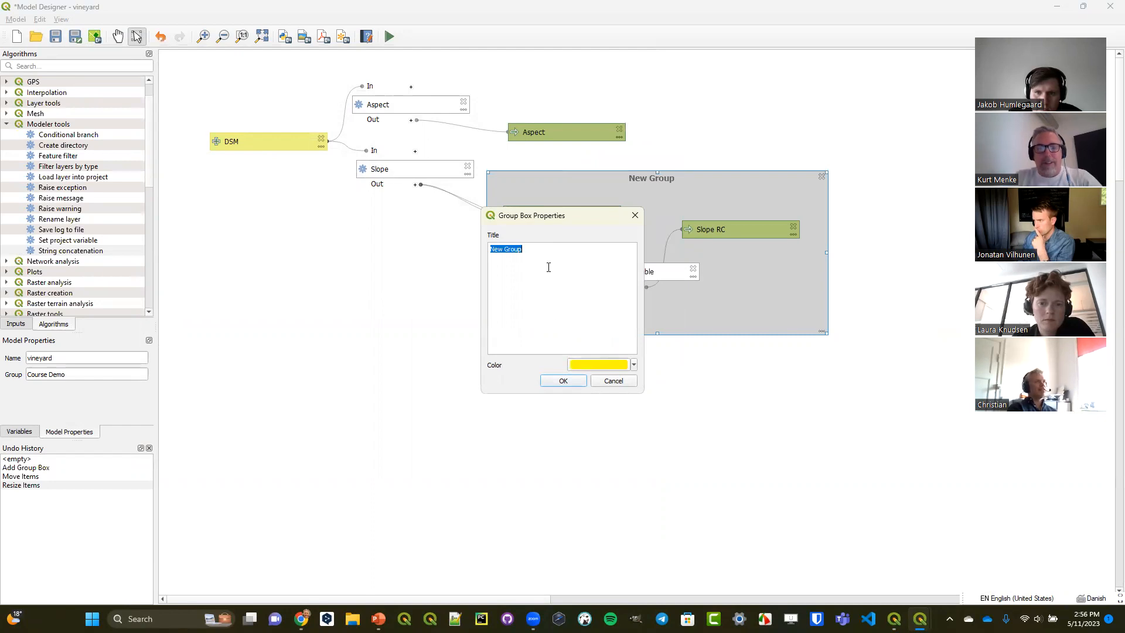
pyautogui.write('C')
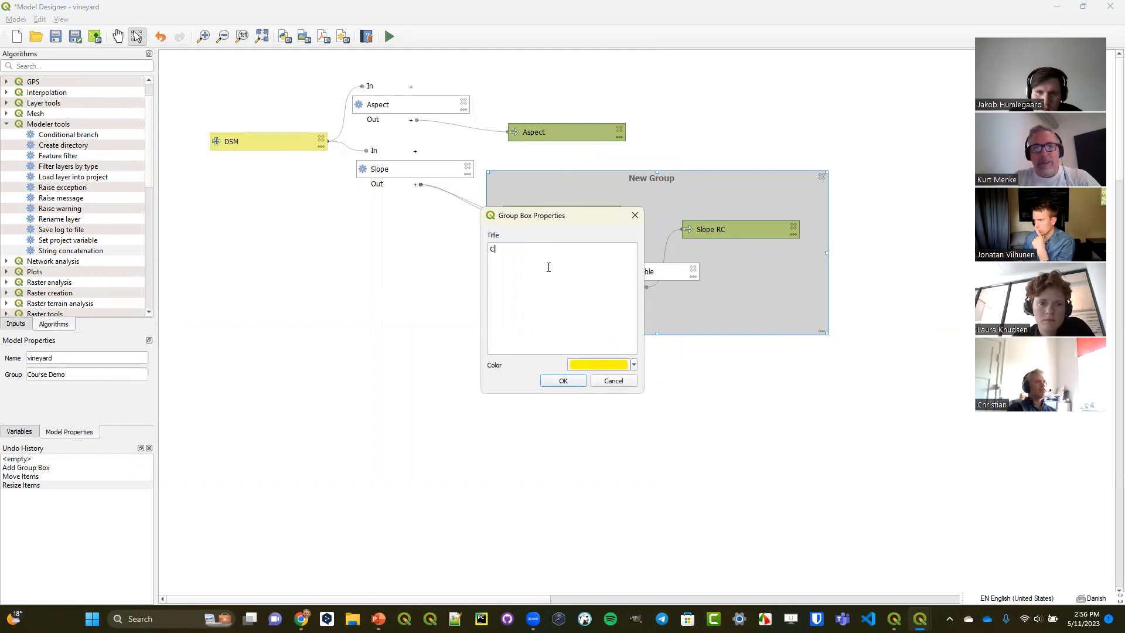
pyautogui.write('ool tuff')
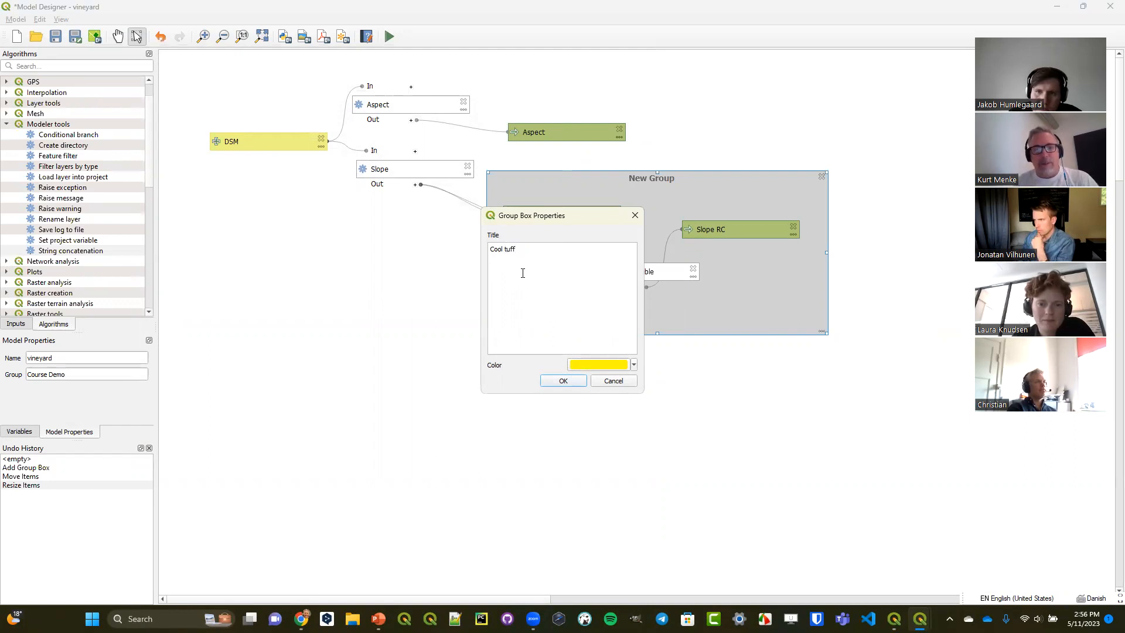
pyautogui.write('s')
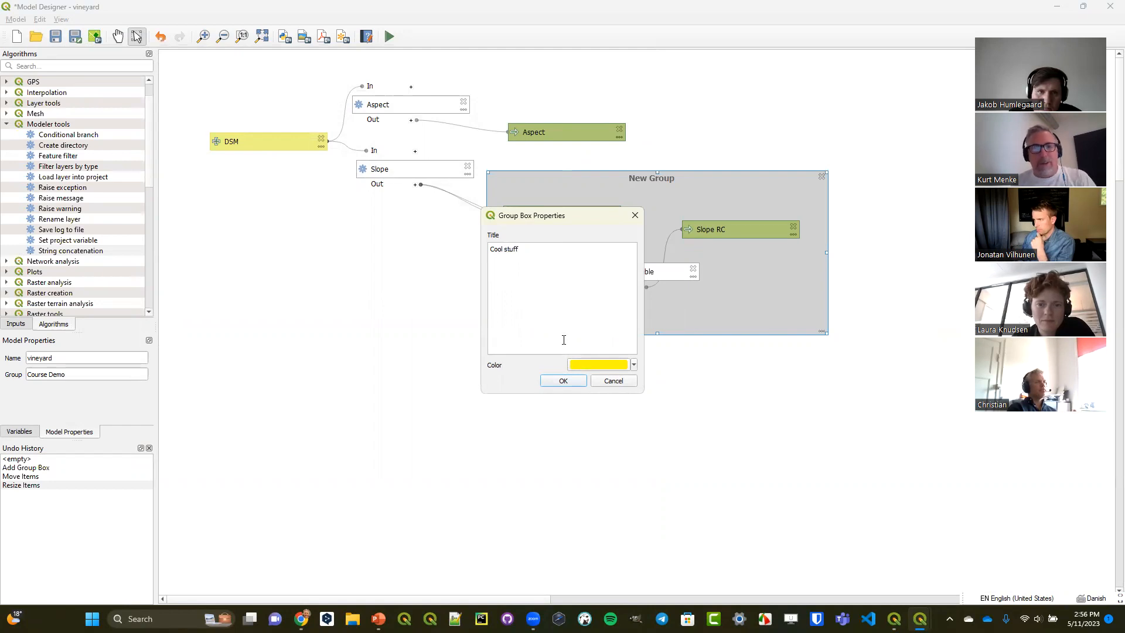
pyautogui.click(551, 382)
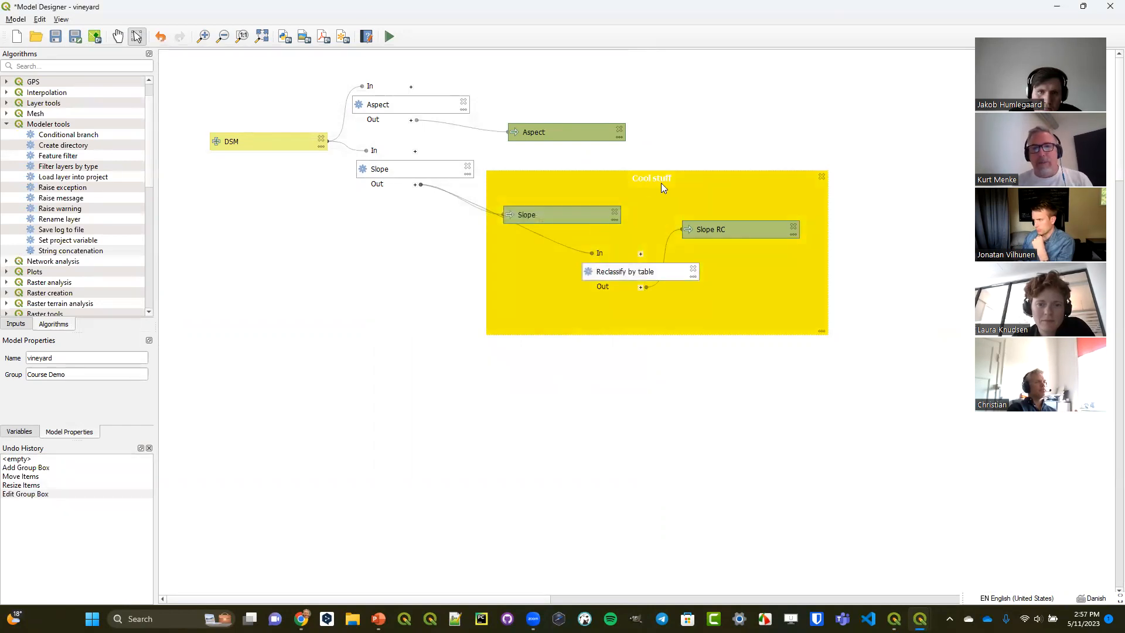